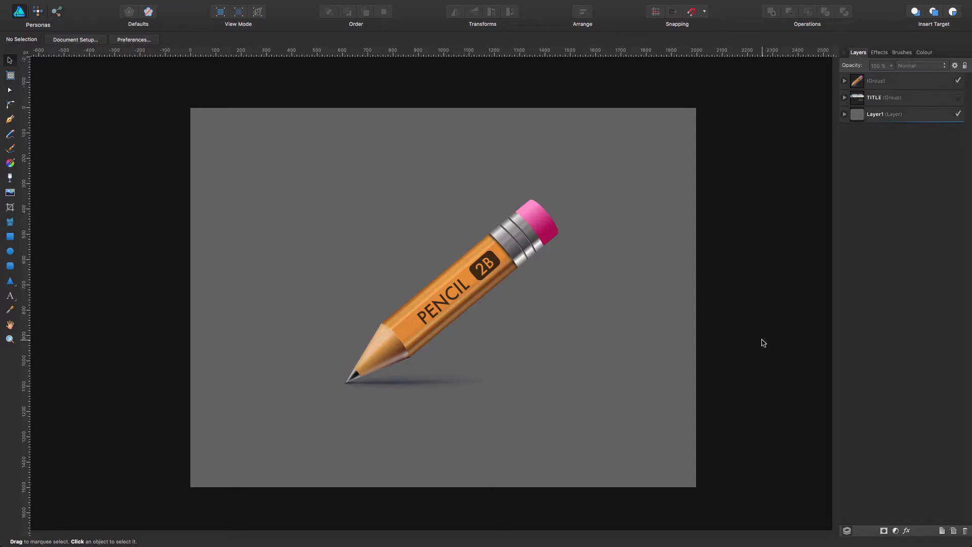
Scale down the finished pencil group and move it to the right half of the canvas as a reference
left_click(454, 296)
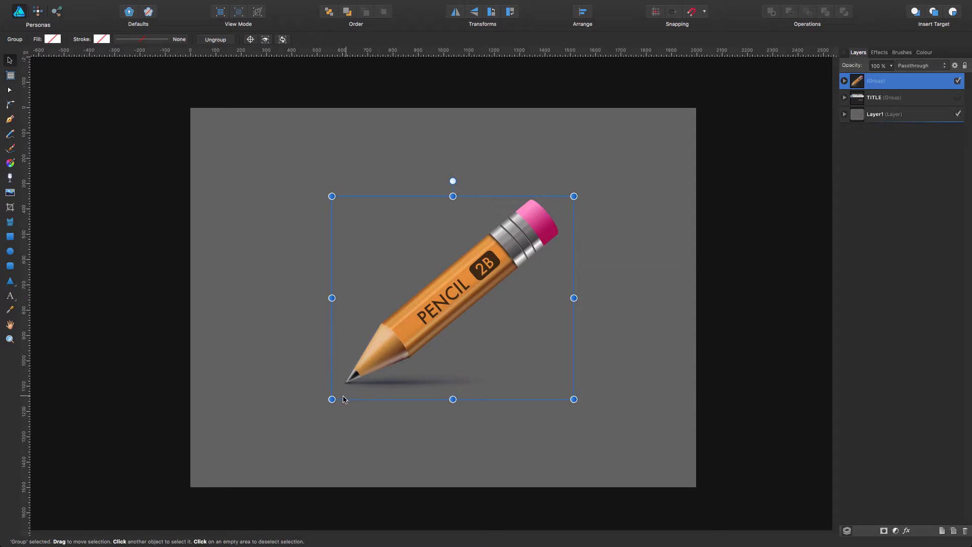
mouse_move(332, 400)
left_mouse_down()
mouse_move(400, 354)
mouse_move(486, 319)
mouse_move(420, 367)
mouse_move(436, 357)
left_mouse_up()
left_click_drag(499, 257, 580, 265)
key("z")
left_click_drag(449, 317, 476, 232)
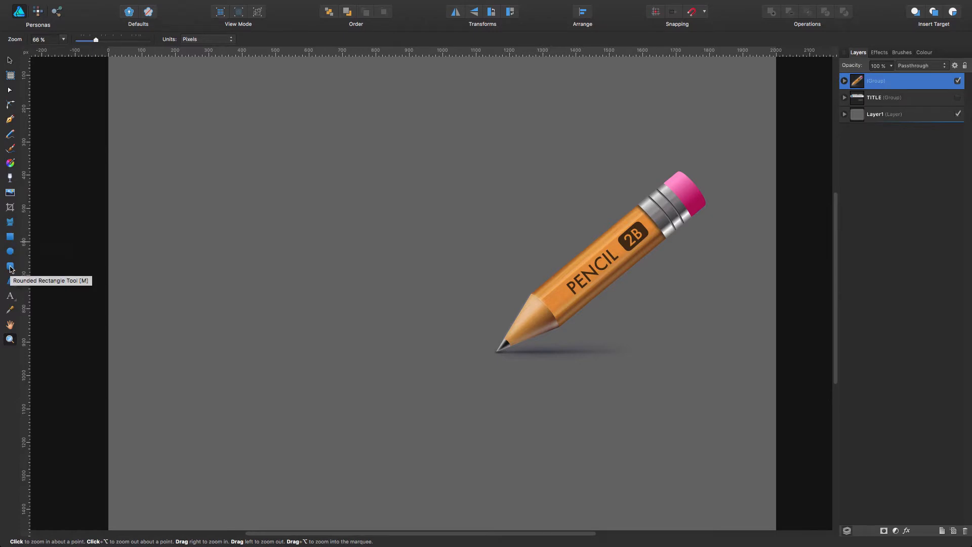
Draw a tall, narrow white rectangle beside the reference pencil and remove its stroke
left_click(10, 237)
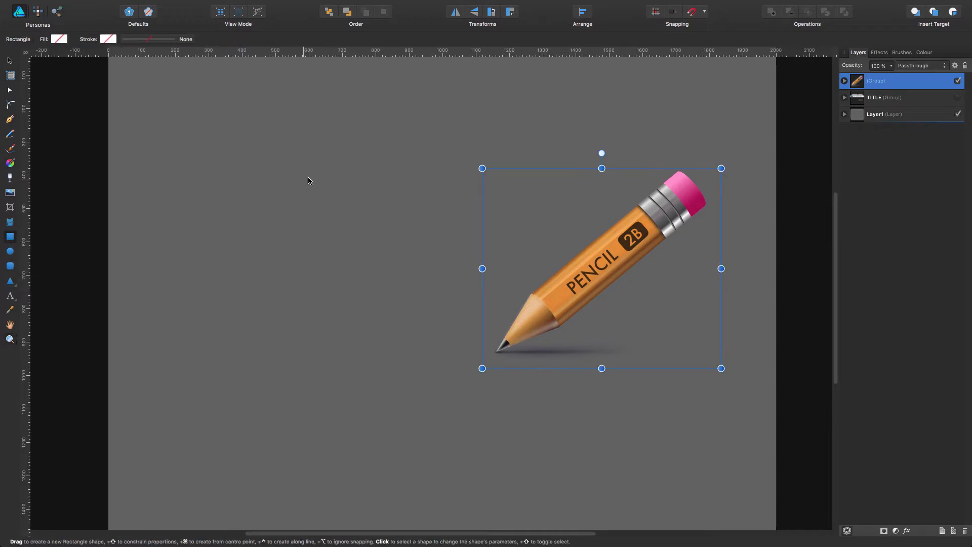
mouse_move(363, 171)
left_mouse_down()
mouse_move(216, 294)
mouse_move(264, 348)
mouse_move(317, 374)
left_mouse_up()
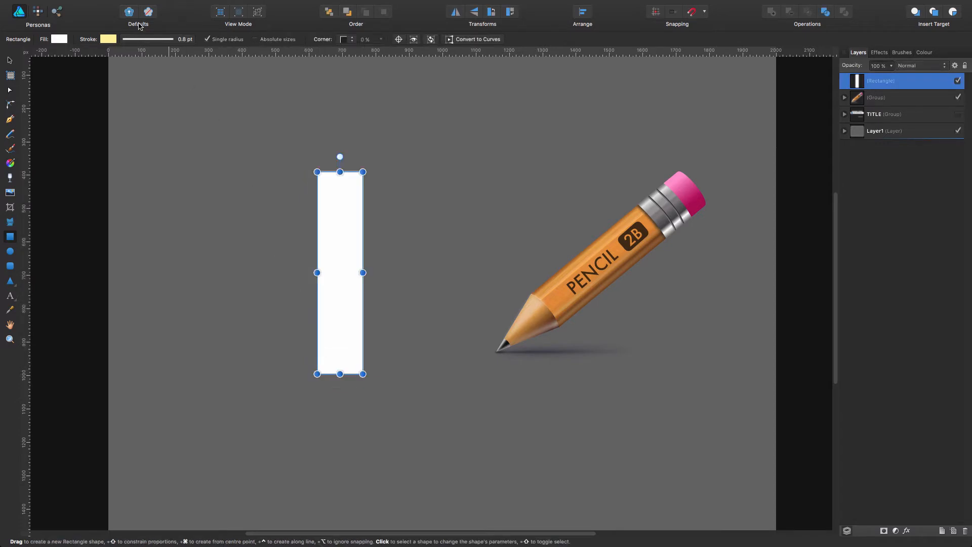
left_click(108, 39)
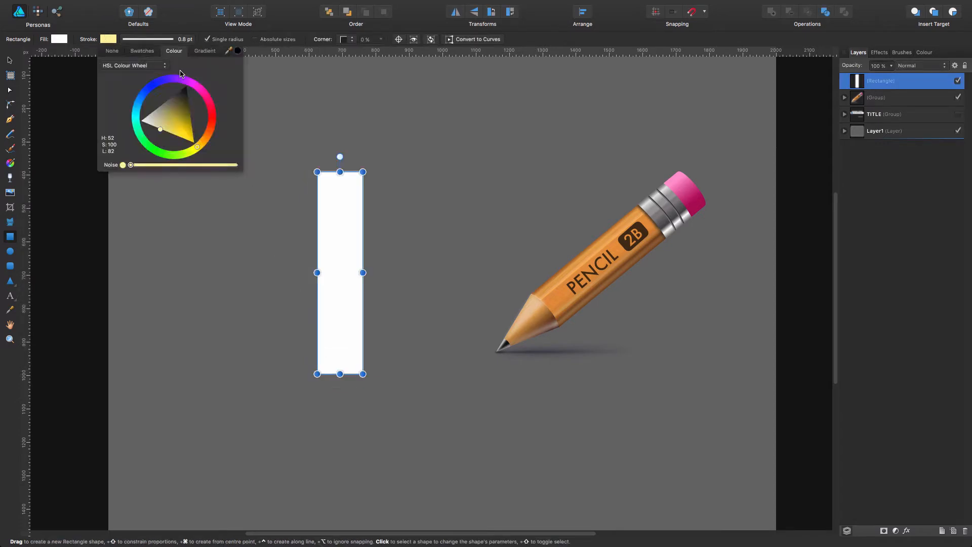
left_click(112, 52)
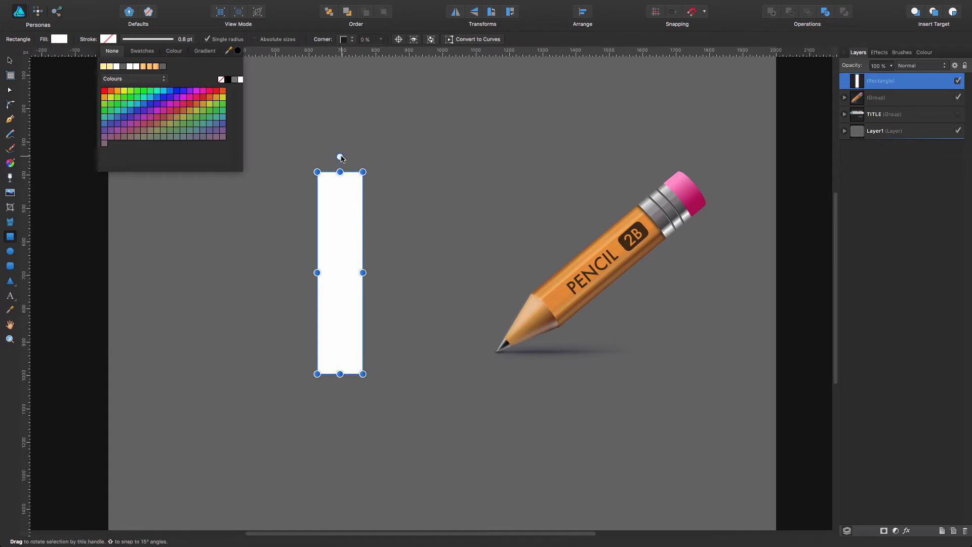
Rotate the white rectangle clockwise to a diagonal roughly matching the angle of the reference pencil
mouse_move(340, 157)
left_mouse_down()
mouse_move(411, 189)
mouse_move(419, 206)
left_mouse_up()
left_click_drag(387, 248, 395, 230)
key("super+z")
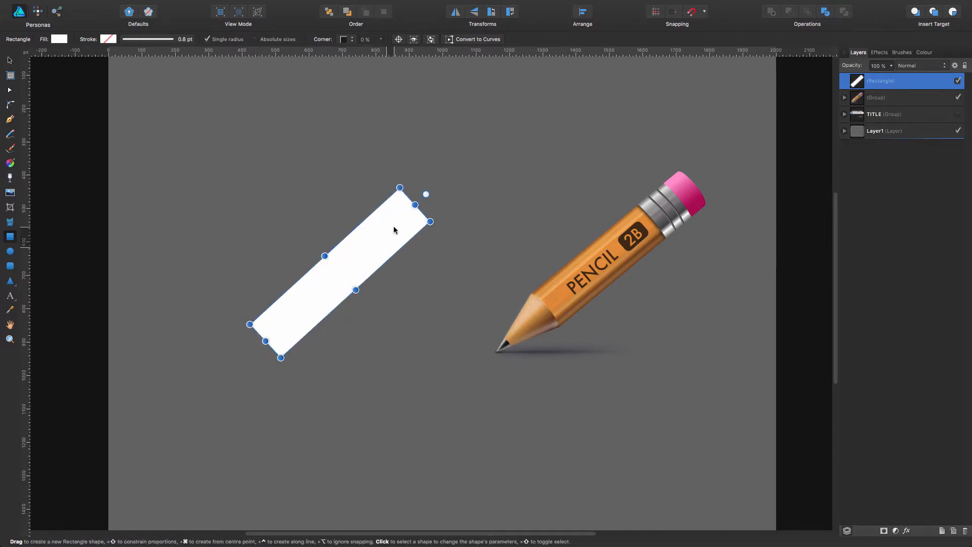
Duplicate the slanted rectangle and shorten the copy to a short segment at its upper end
left_click(433, 255)
left_click(358, 253)
key("super+j")
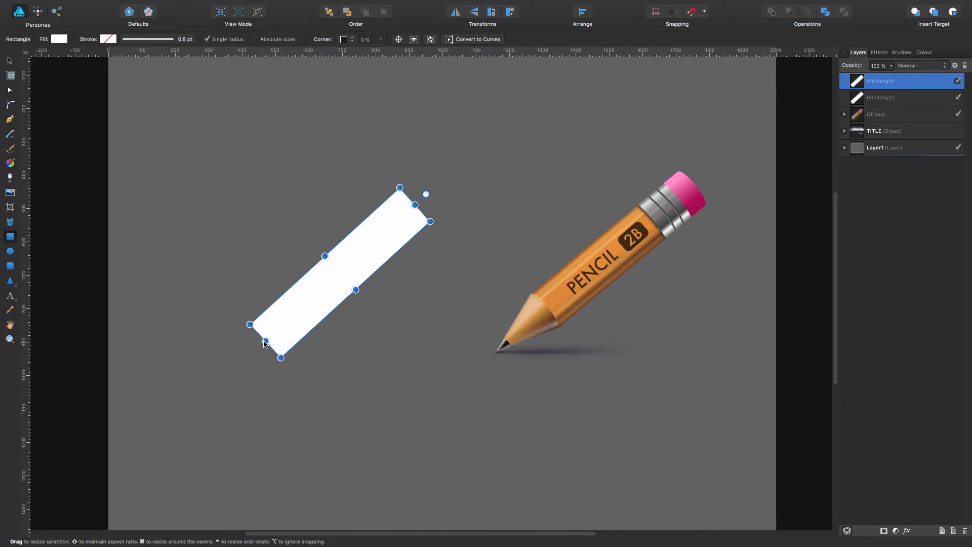
left_click_drag(264, 343, 390, 236)
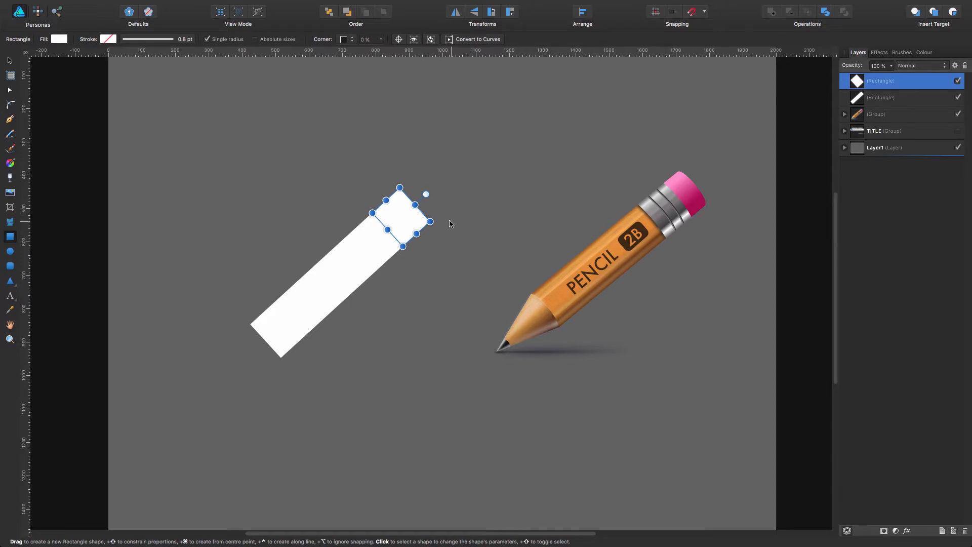
Convert the short segment to curves and bend both of its cross edges outward toward the pencil's upper end
key("a")
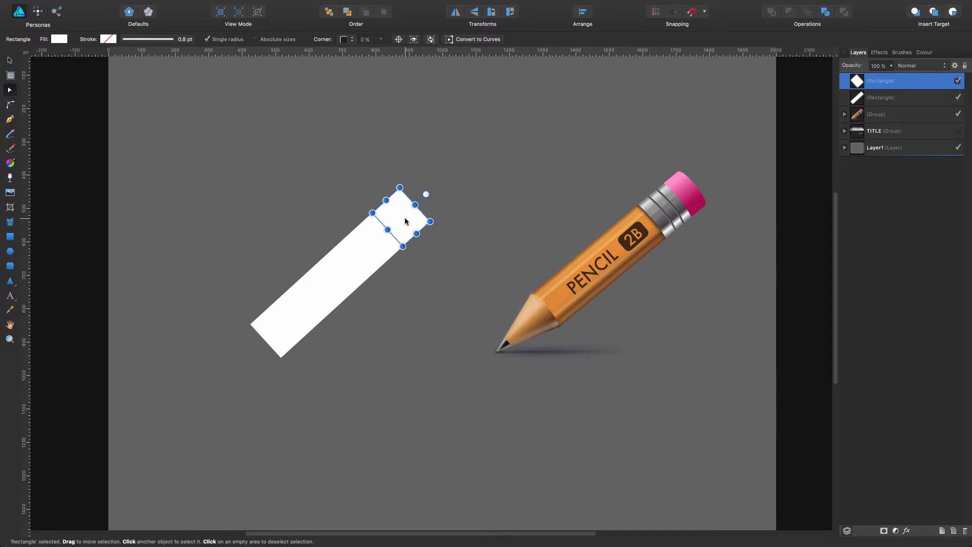
left_click(471, 39)
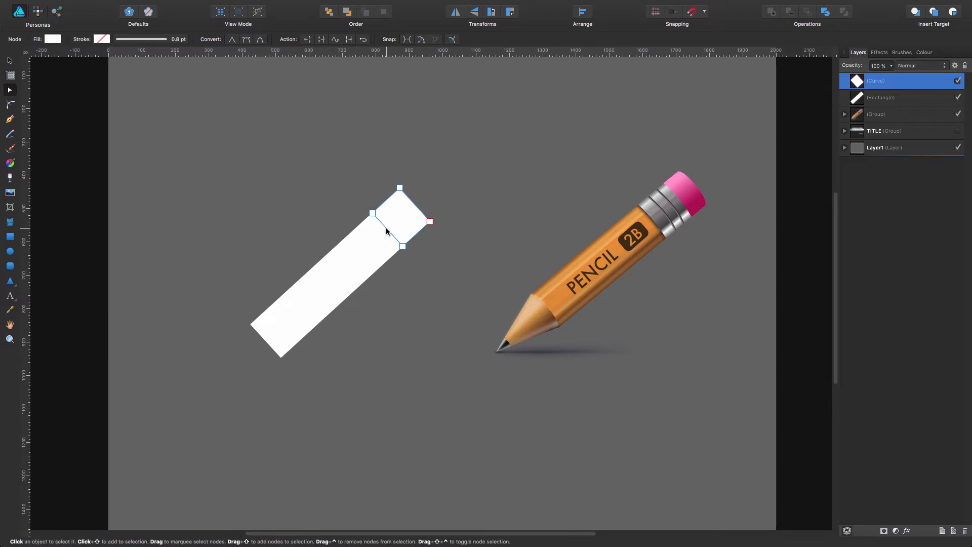
left_click_drag(389, 229, 394, 228)
key("z")
left_click_drag(408, 214, 514, 179)
left_click_drag(383, 231, 449, 178)
key("a")
key("super+minus")
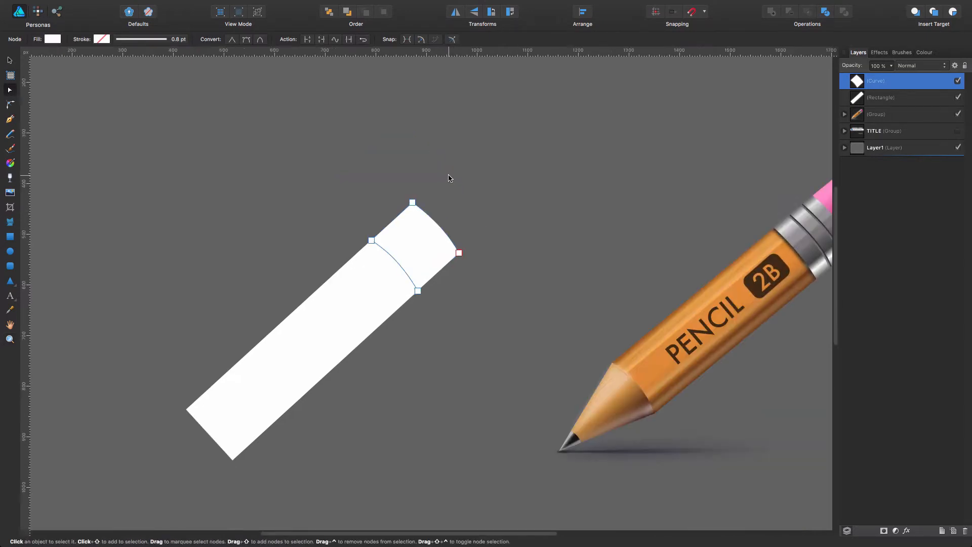
Fill the curved ferrule segment with dark grey (H 30, S 0, L 30) and deselect it
key("space")
left_click_drag(543, 230, 473, 241)
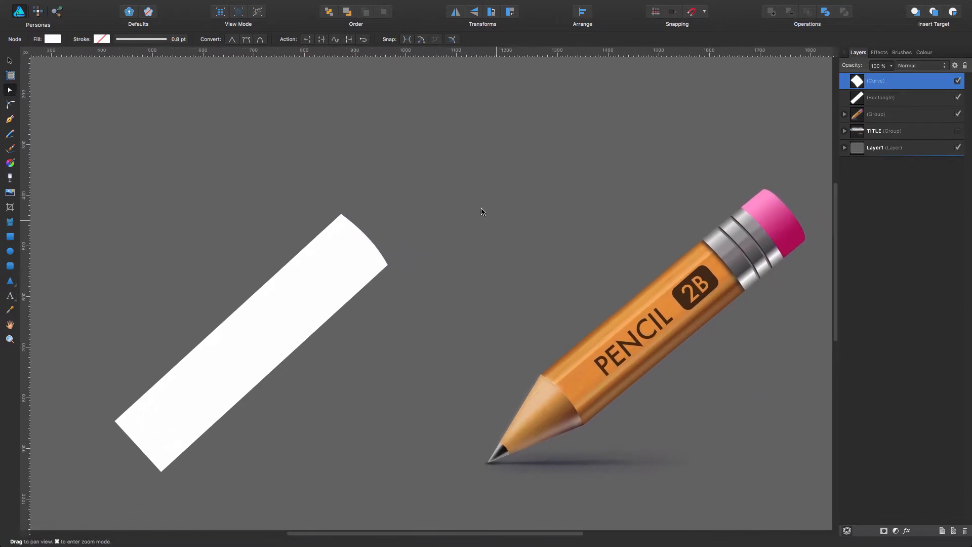
left_click(52, 39)
left_click_drag(105, 117, 105, 96)
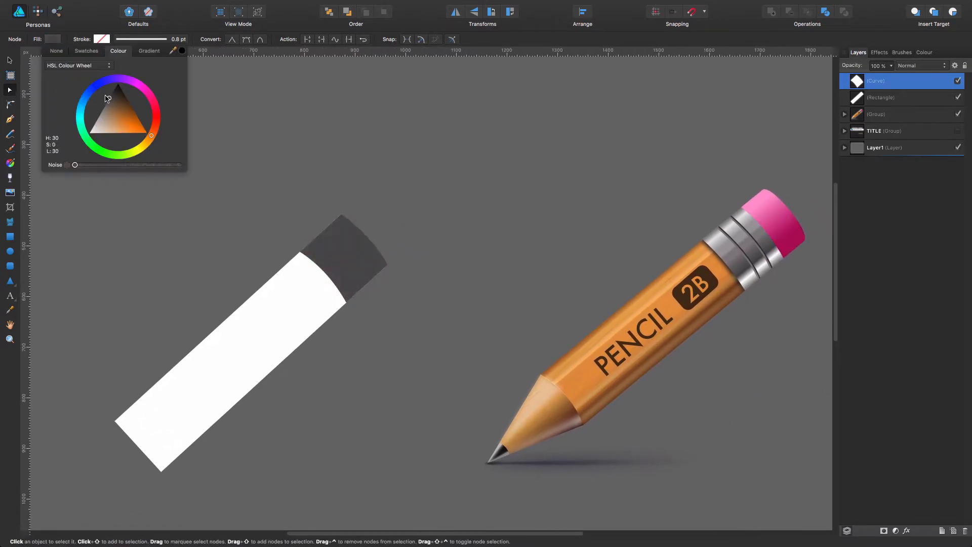
left_click(418, 216)
left_click(418, 217)
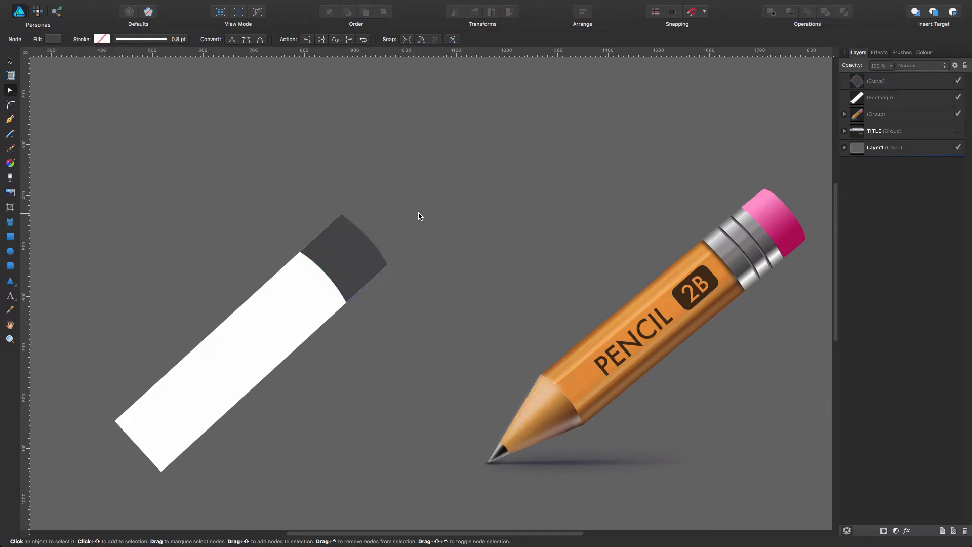
Duplicate the long white rectangle and resize the copy into a short eraser block extending beyond the grey segment
left_click(229, 360)
key("super+j")
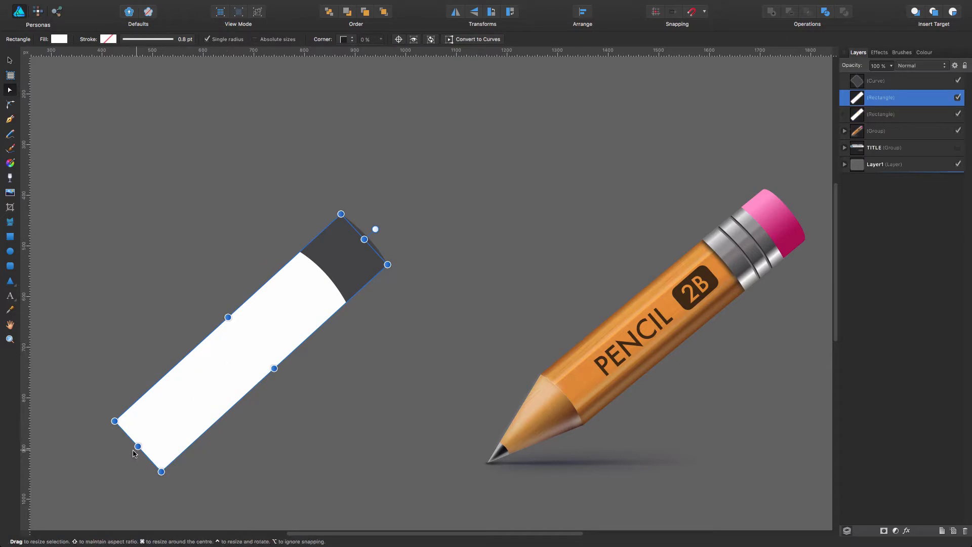
left_click_drag(190, 397, 397, 209)
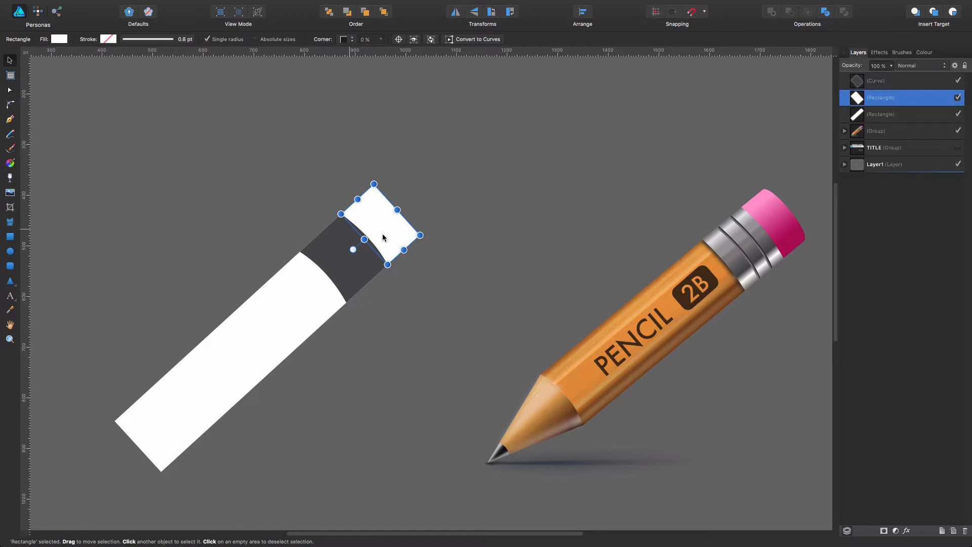
Round the two outer corners of the white eraser block with the Corner tool at an 18 px radius
left_click(10, 103)
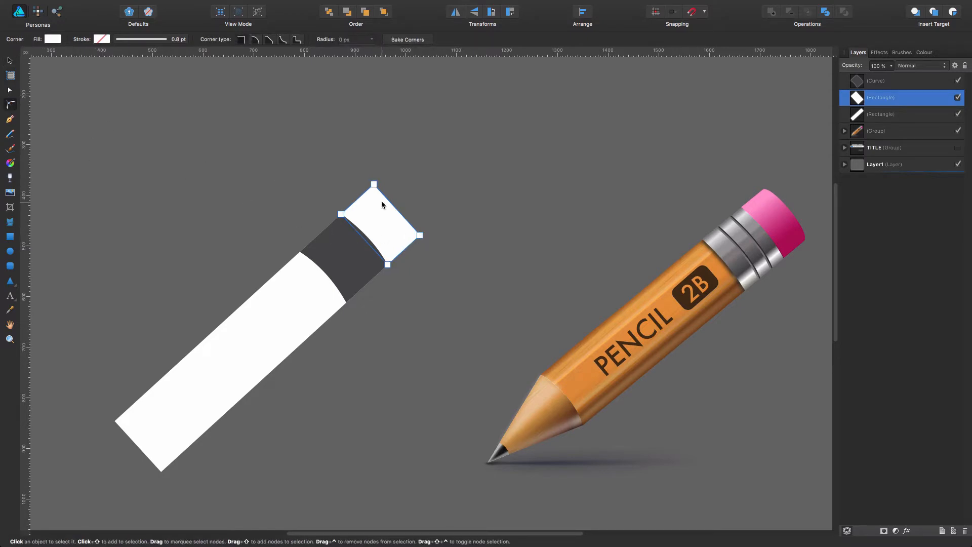
left_click_drag(373, 187, 373, 197)
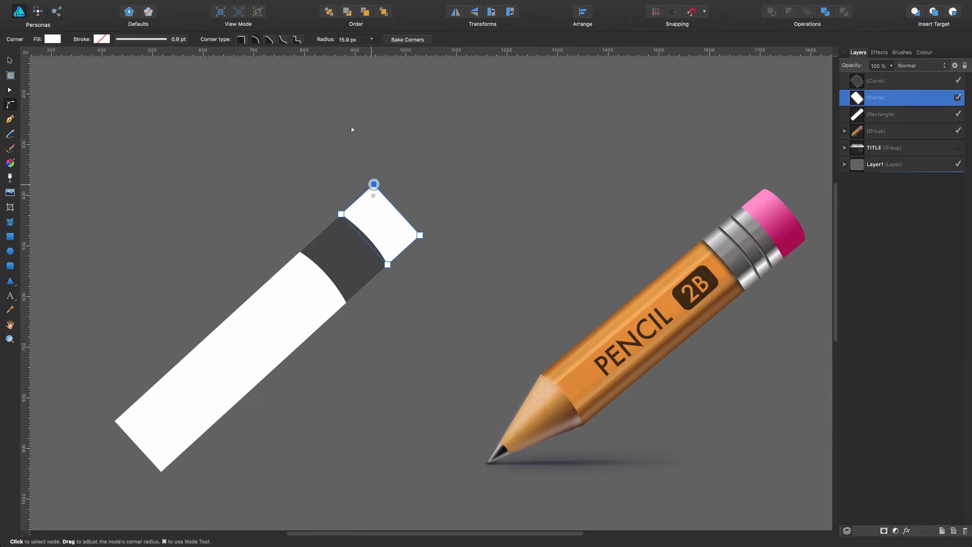
left_click(348, 41)
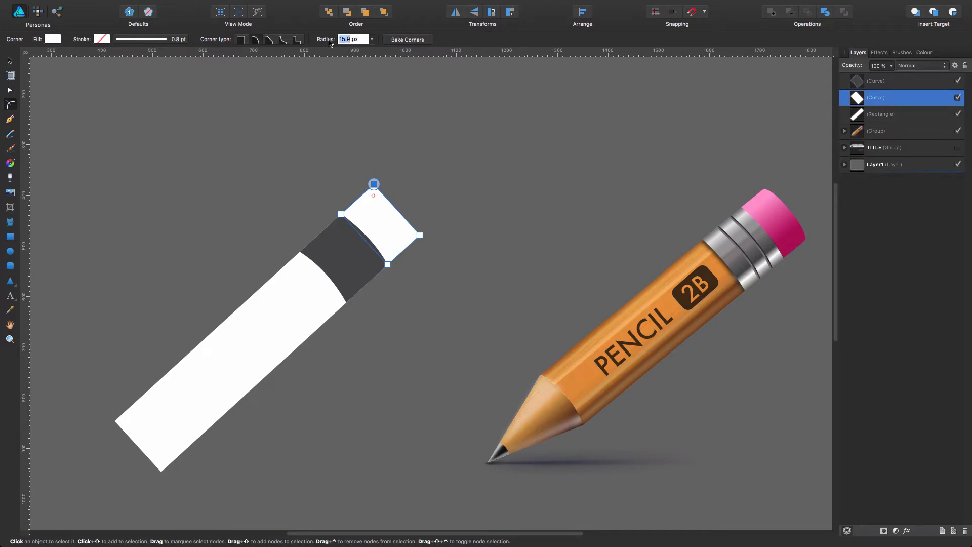
type("18")
left_click(420, 235)
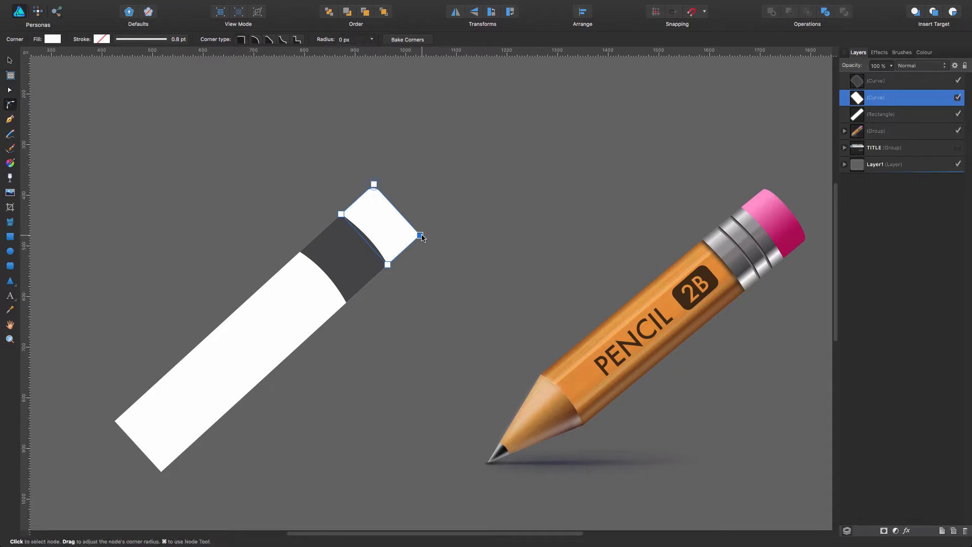
left_click(355, 40)
type("18")
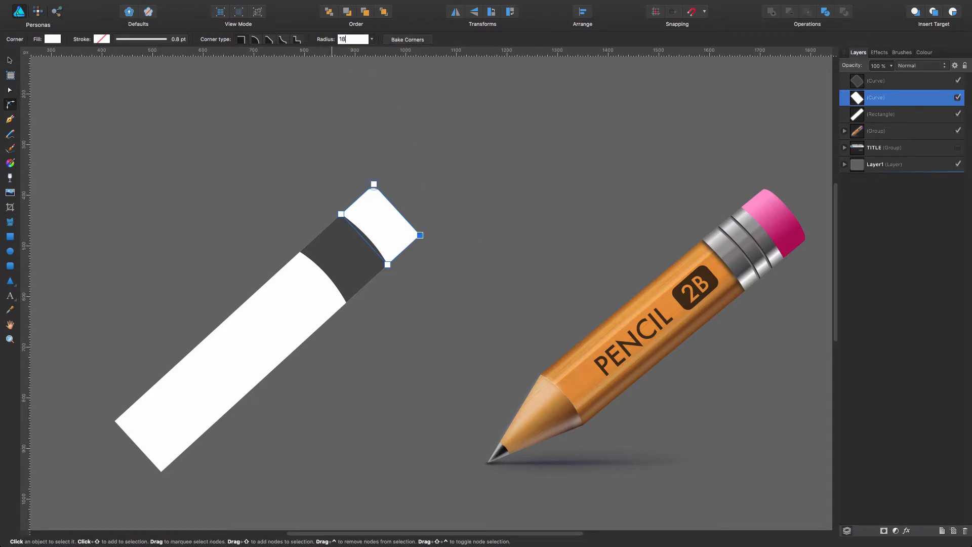
key("Return")
left_click(494, 247)
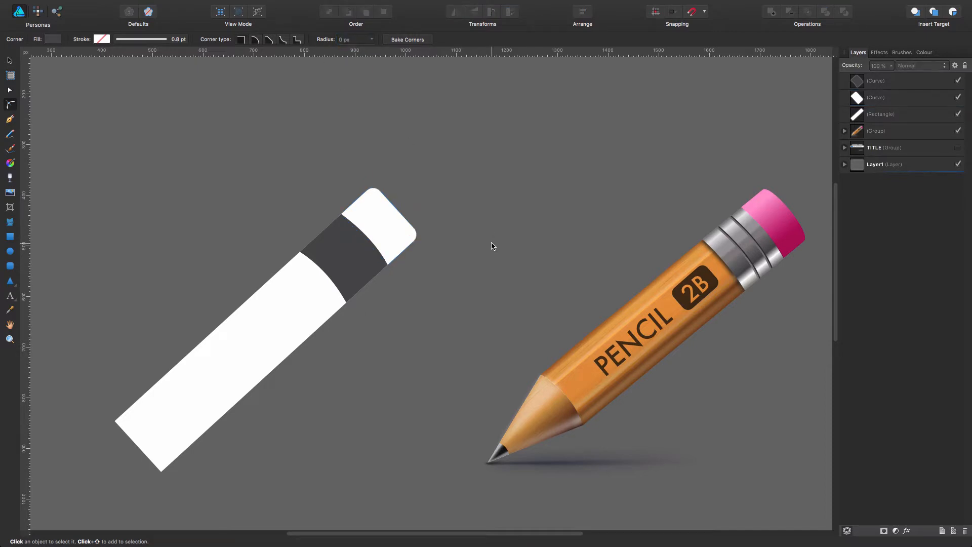
Bend the outer edge of the eraser block outward into a gentle curve with the Node tool
left_click(378, 226)
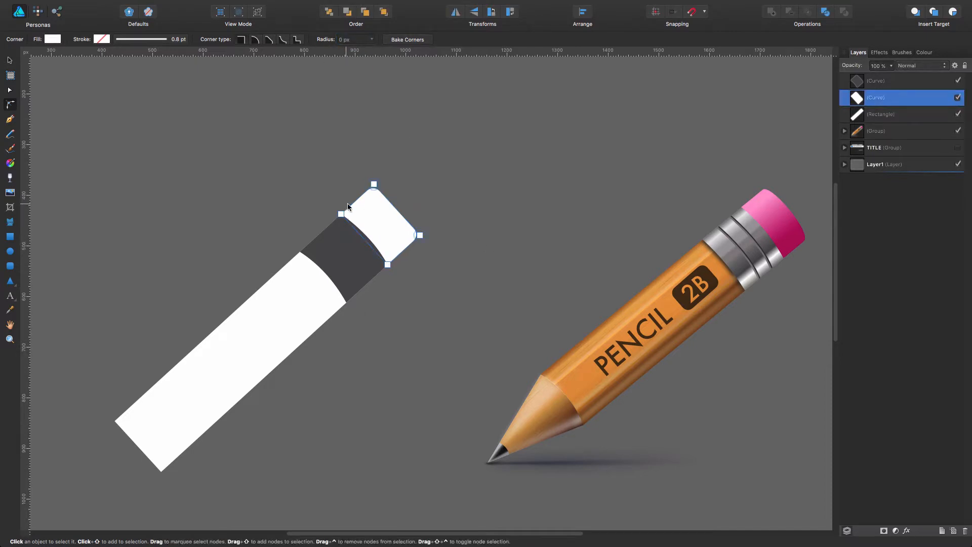
key("a")
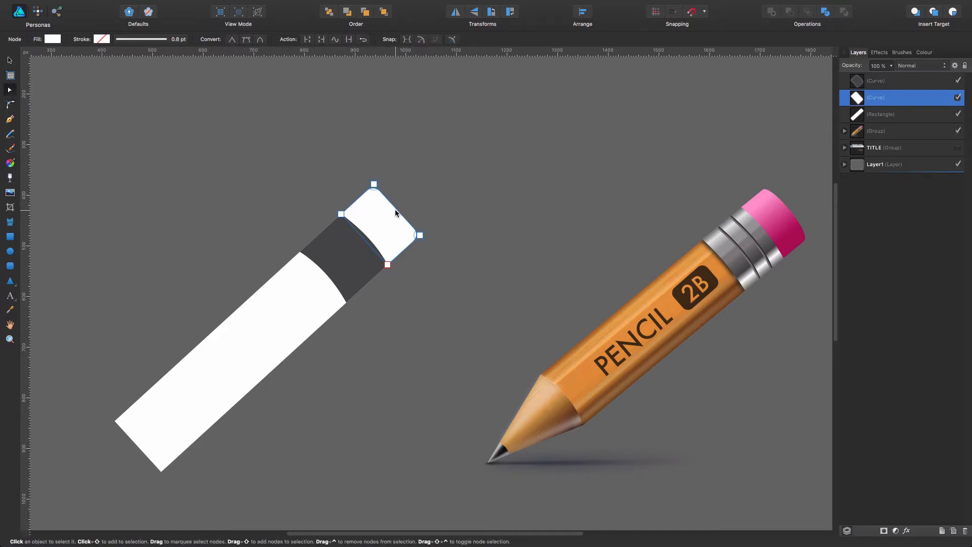
left_click_drag(397, 209, 402, 207)
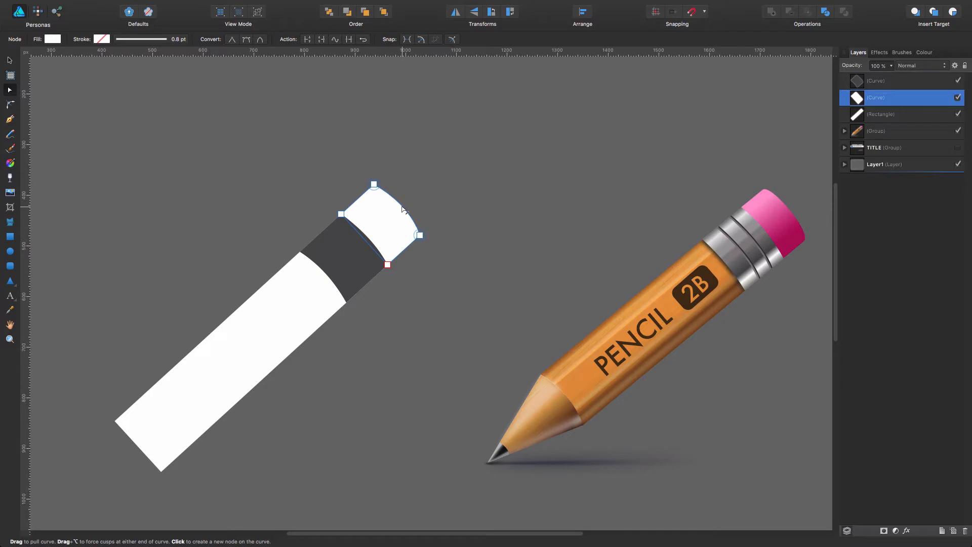
left_click(458, 236)
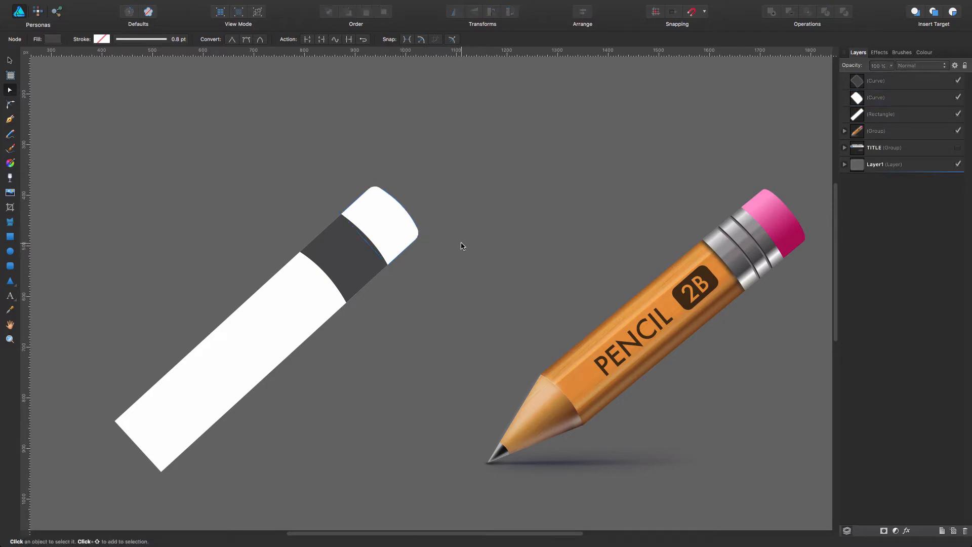
Set the corner radius of both outer eraser corners to 22 px
left_click(388, 216)
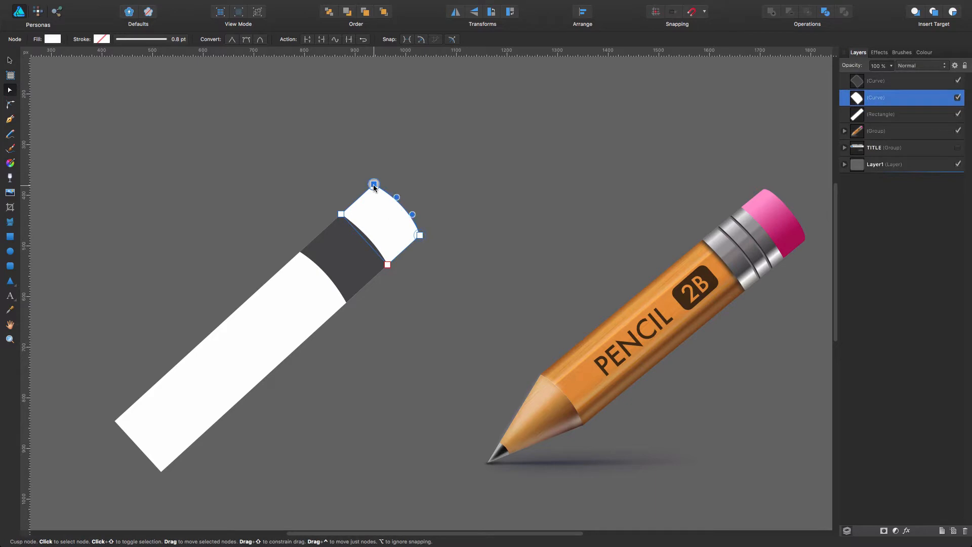
left_click(10, 105)
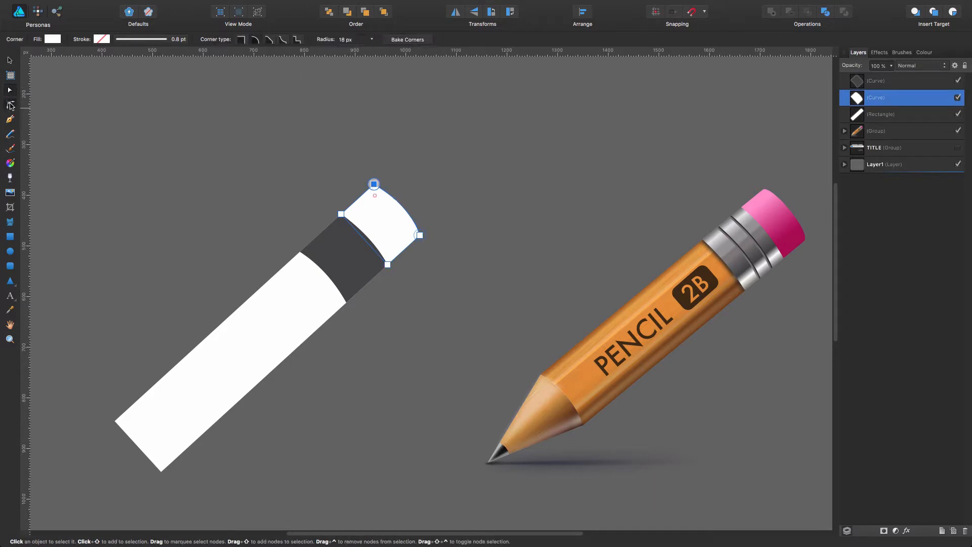
left_click(339, 40)
type("22 px")
key("Return")
left_click(420, 234)
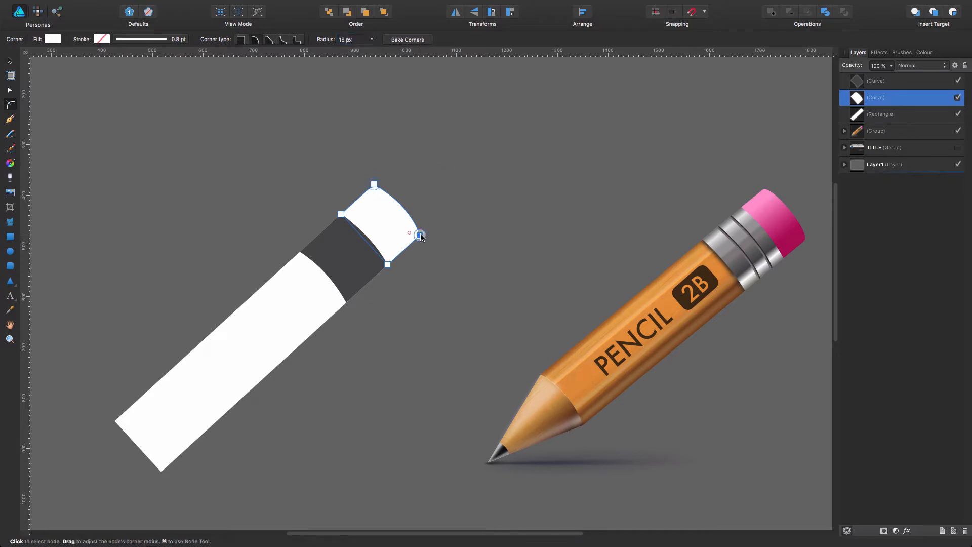
double_click(344, 40)
type("22")
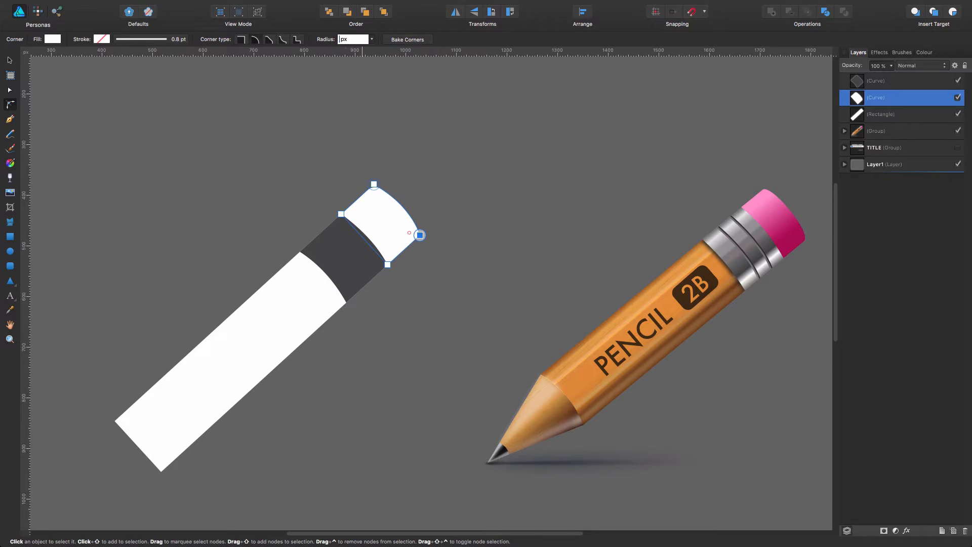
key("Return")
left_click(441, 163)
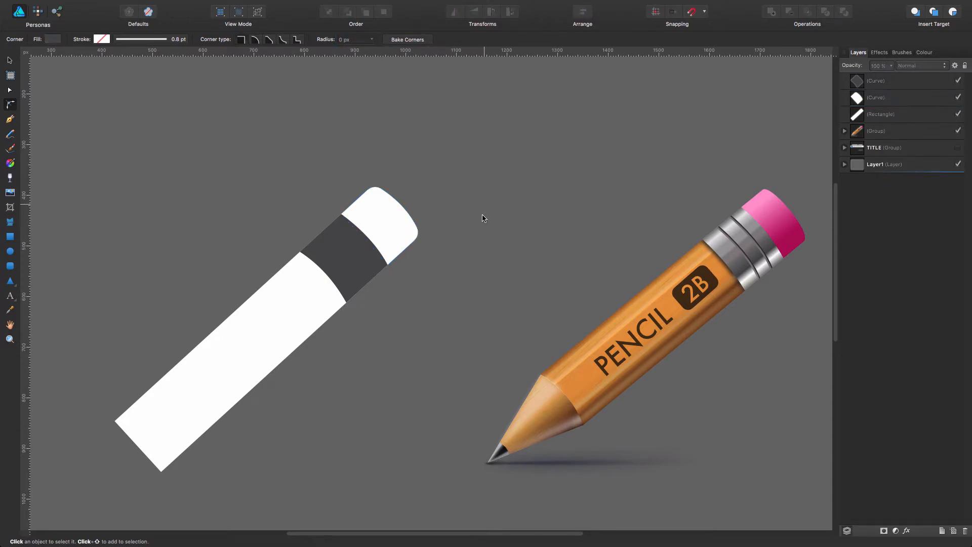
Move the eraser shape slightly down along the pencil's axis so its base tucks further under the grey segment
left_click(388, 231)
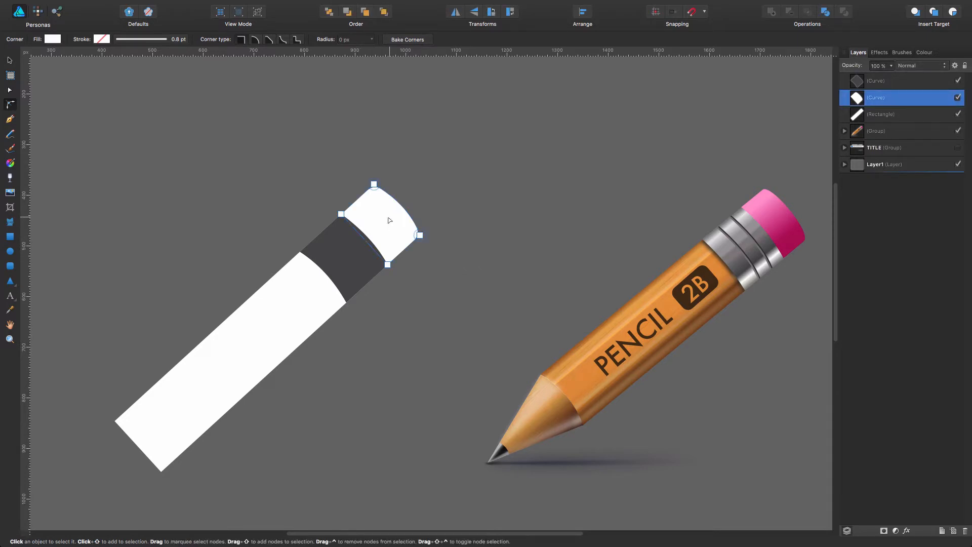
key("v")
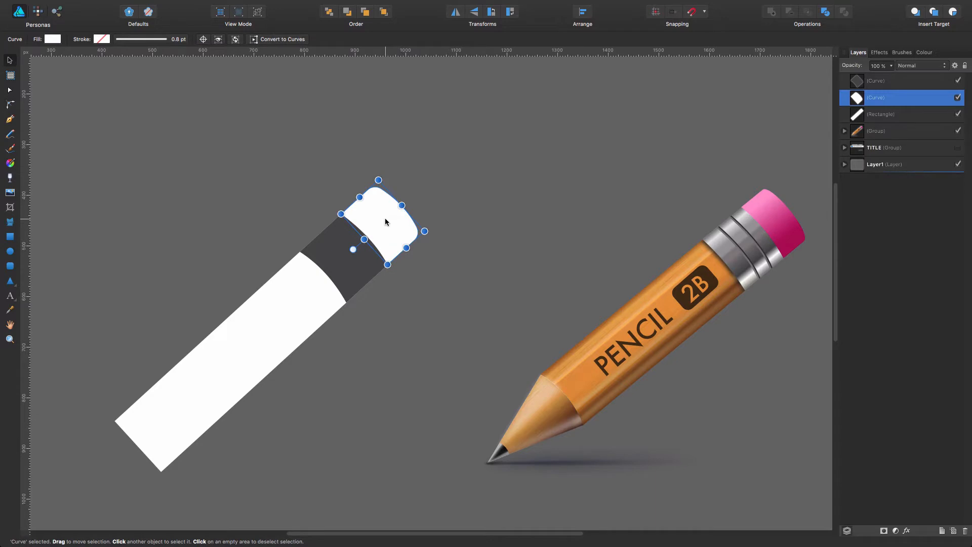
left_click_drag(385, 222, 380, 227)
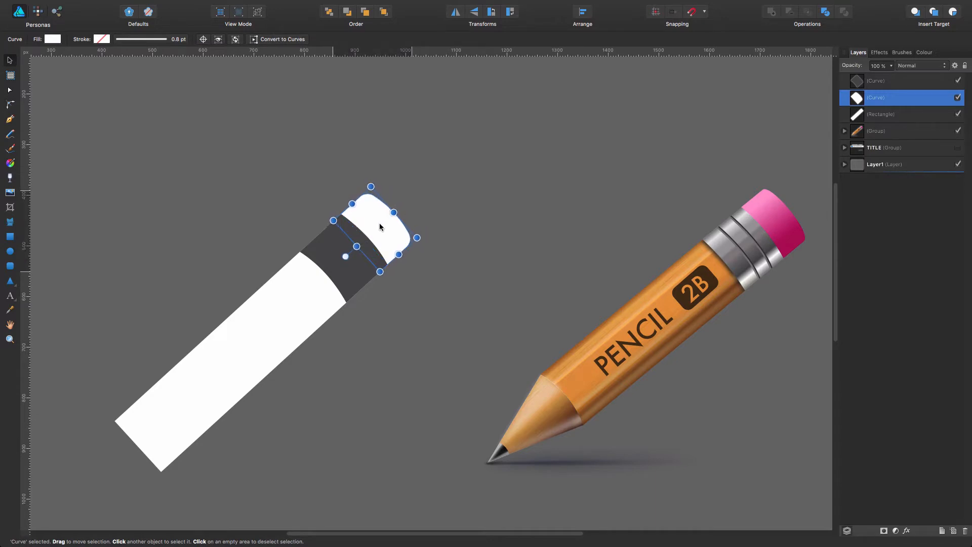
left_click(445, 205)
left_click(369, 222)
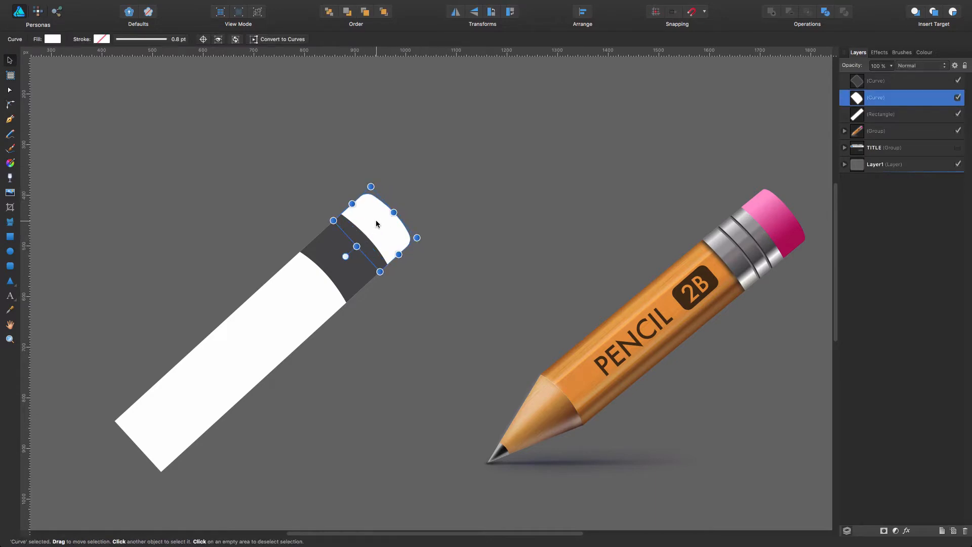
left_click(484, 227)
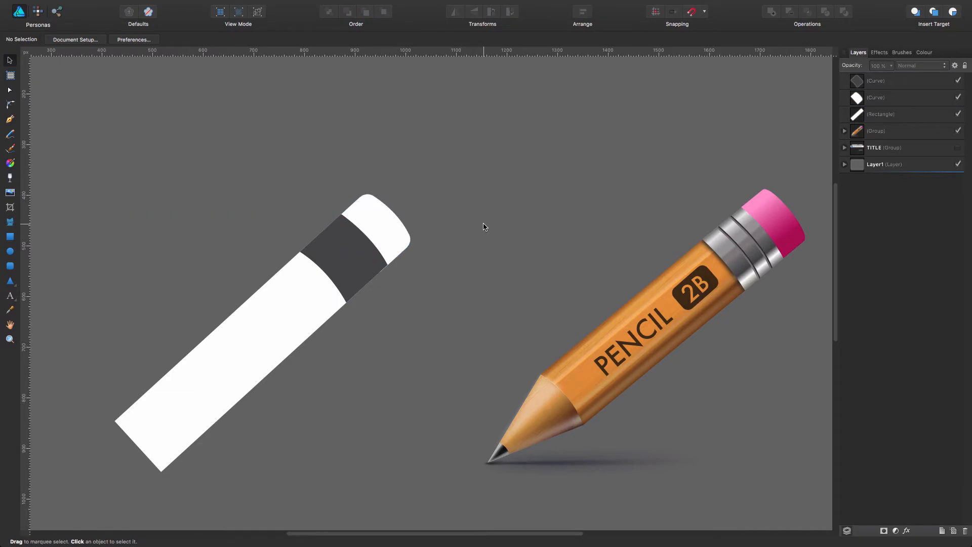
left_click(390, 242)
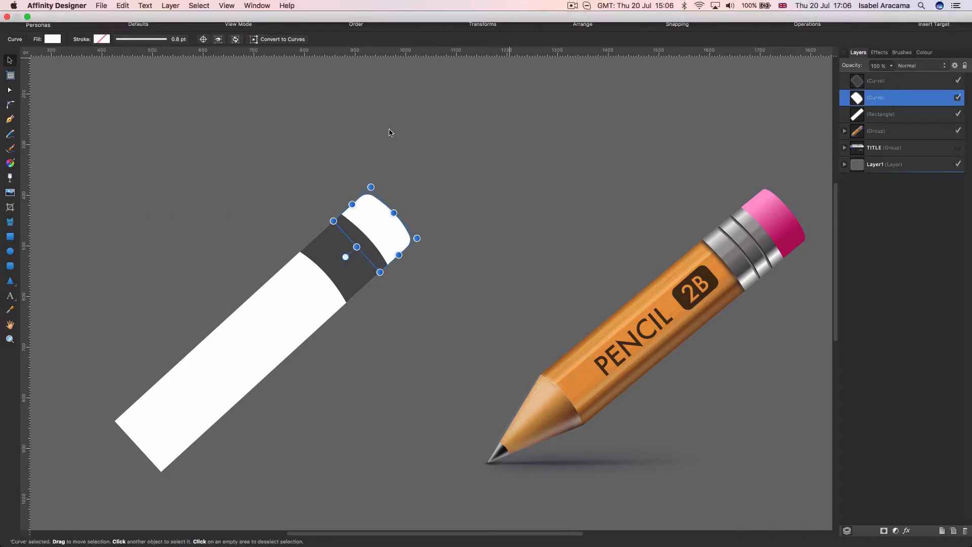
key("a")
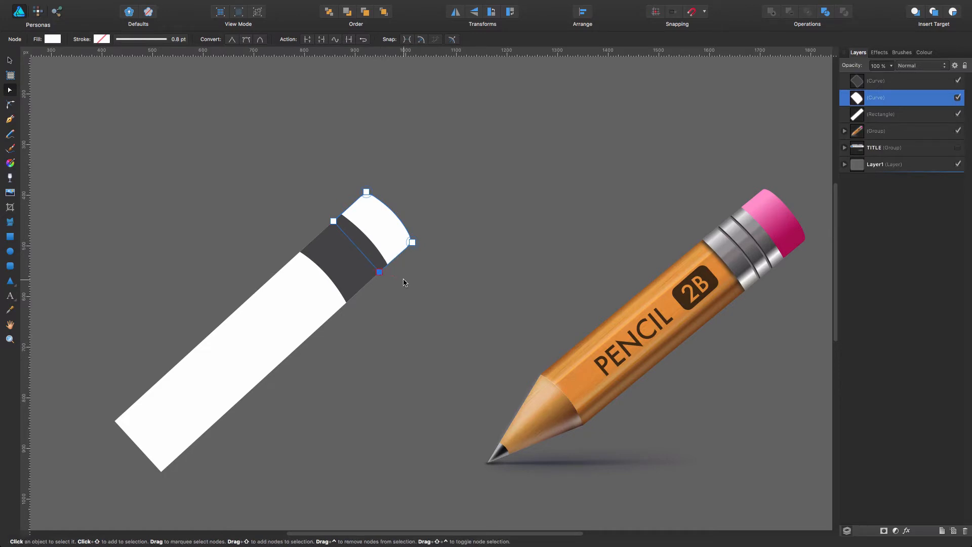
left_click(404, 279)
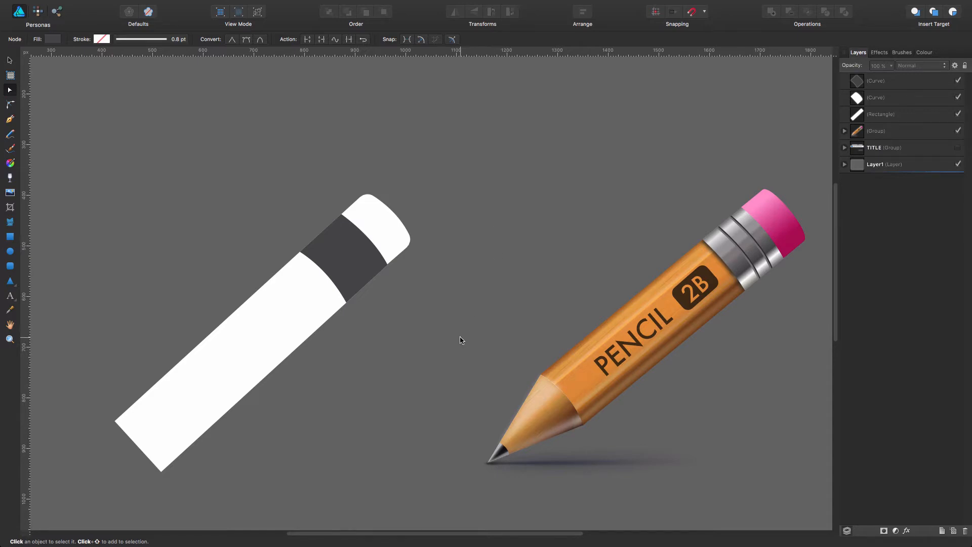
Draw a triangle about 150 px wide and 160 px tall and rotate it so its apex points down along the pencil's axis
scroll(459, 338, "down", 2)
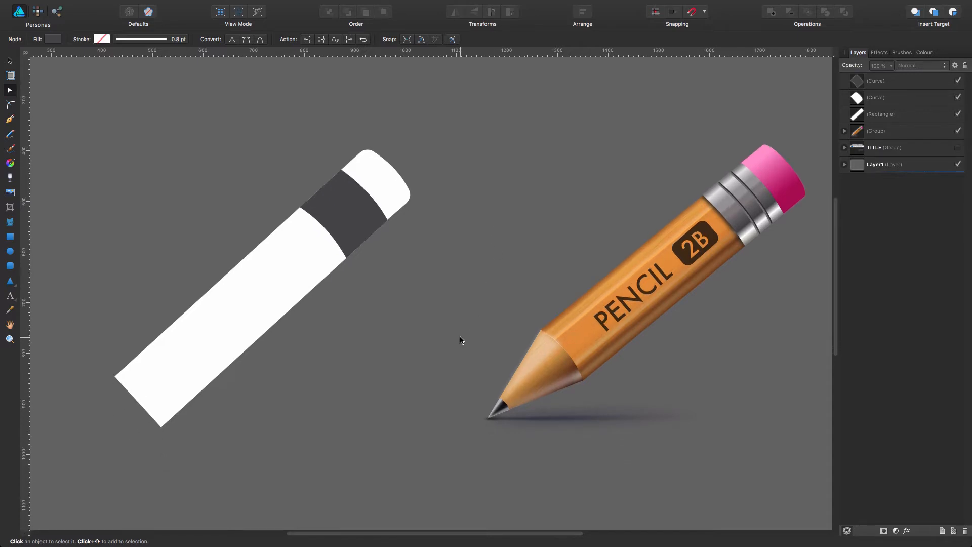
scroll(460, 340, "down", 1)
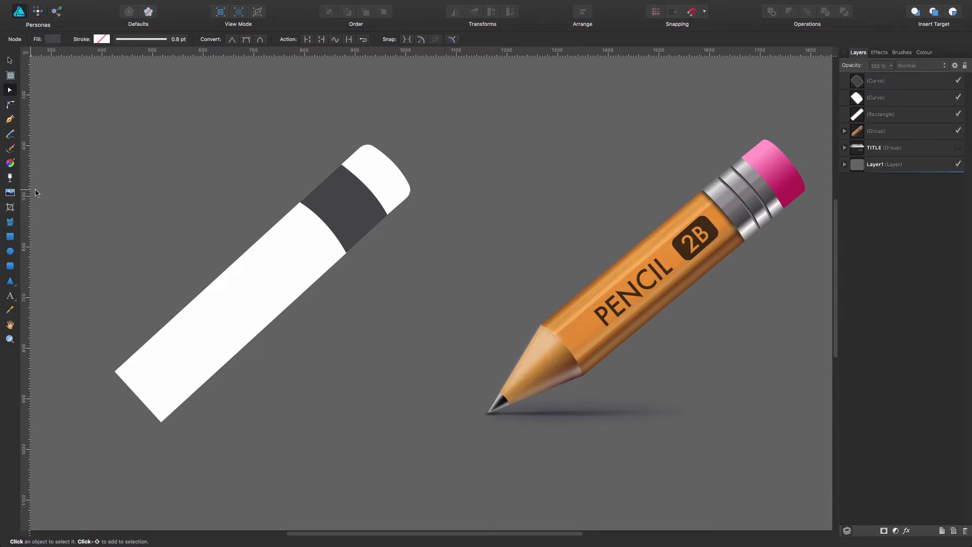
left_click(10, 283)
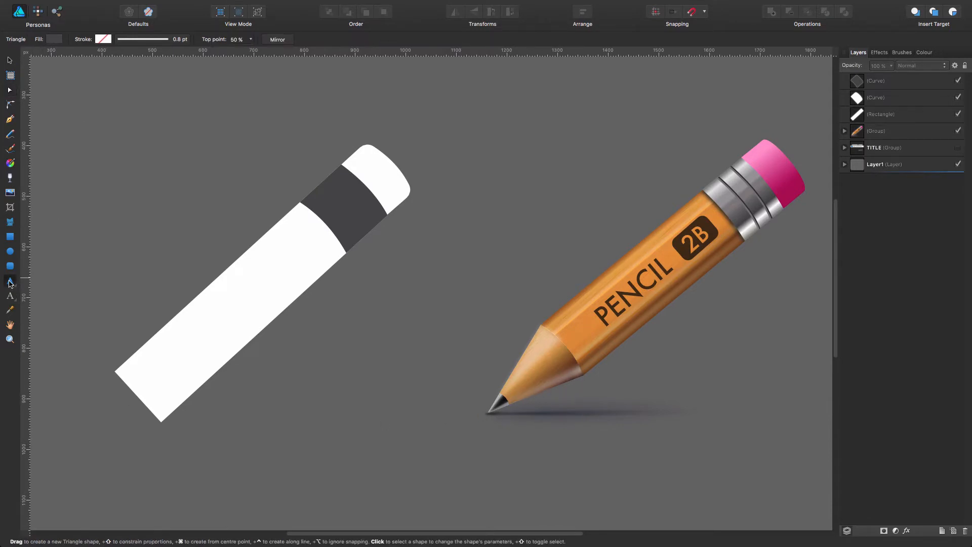
left_click_drag(158, 129, 234, 211)
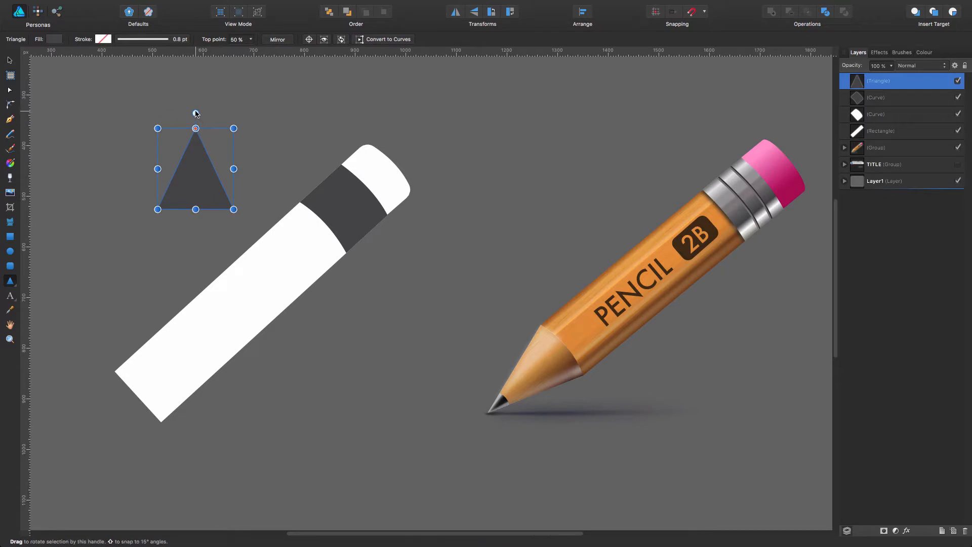
mouse_move(196, 113)
left_mouse_down()
mouse_move(205, 298)
mouse_move(126, 246)
left_mouse_up()
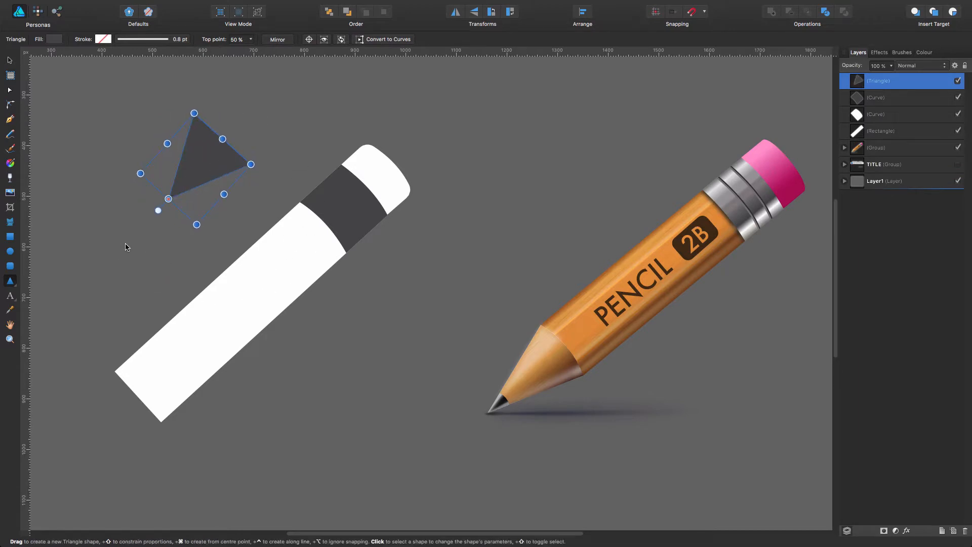
Move the triangle to the lower end of the white body so its base sits flush against the body's edge
key("v")
mouse_move(201, 159)
left_mouse_down()
mouse_move(116, 319)
mouse_move(64, 467)
left_mouse_up()
left_click_drag(126, 428, 130, 424)
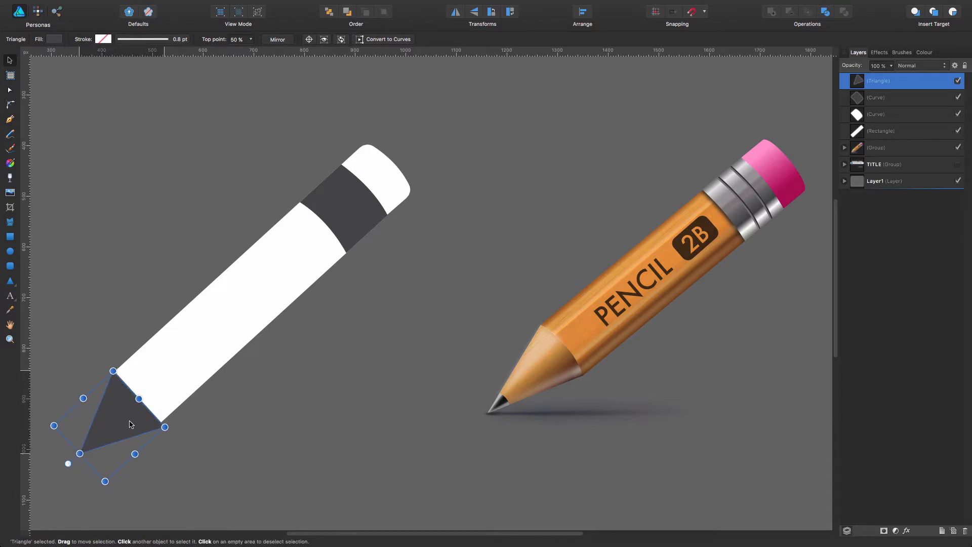
mouse_move(136, 457)
left_mouse_down()
mouse_move(133, 441)
mouse_move(267, 390)
mouse_move(287, 408)
mouse_move(411, 388)
left_mouse_up()
left_click(228, 451)
key("z")
key("space")
left_click(9, 60)
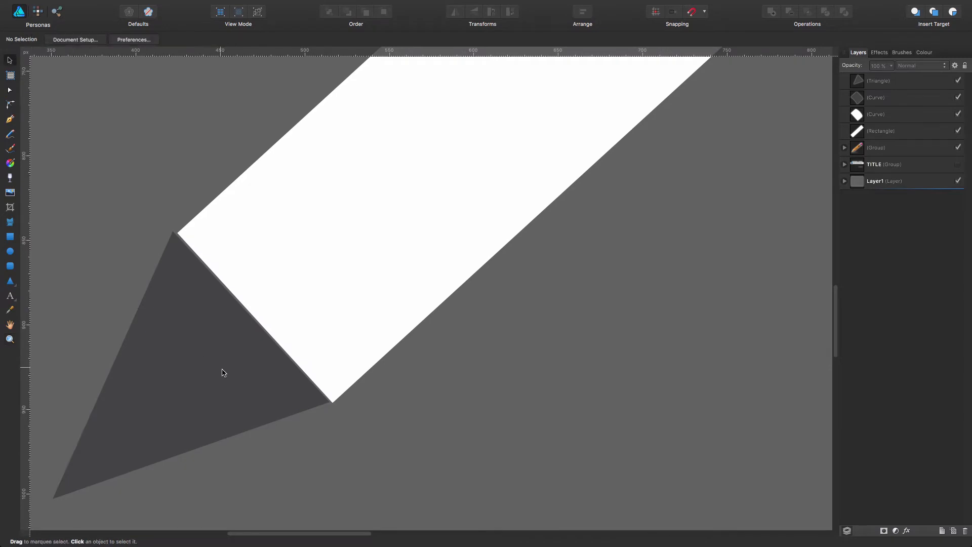
left_click(221, 371)
left_click_drag(201, 339, 210, 342)
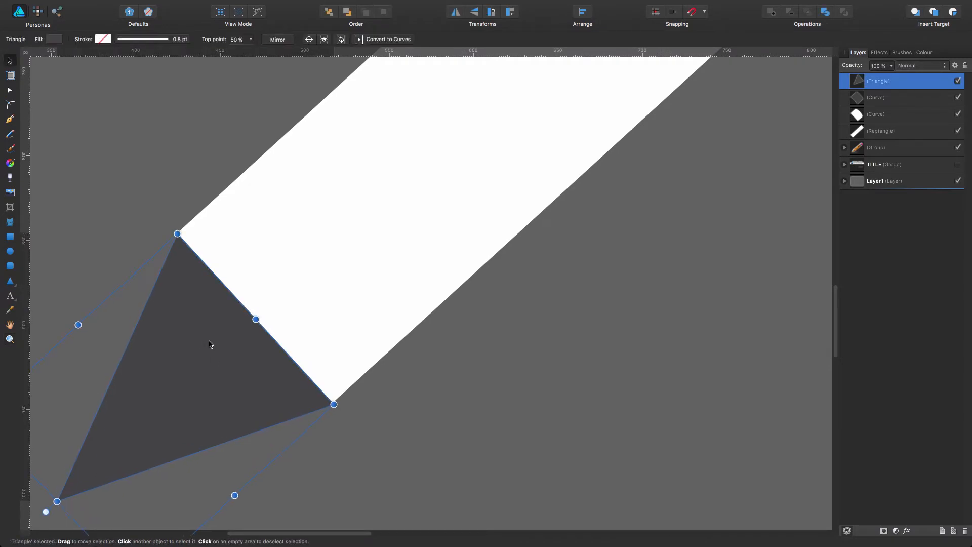
Narrow the triangle slightly so its base matches the width of the white body
left_click(423, 405)
left_click(243, 379)
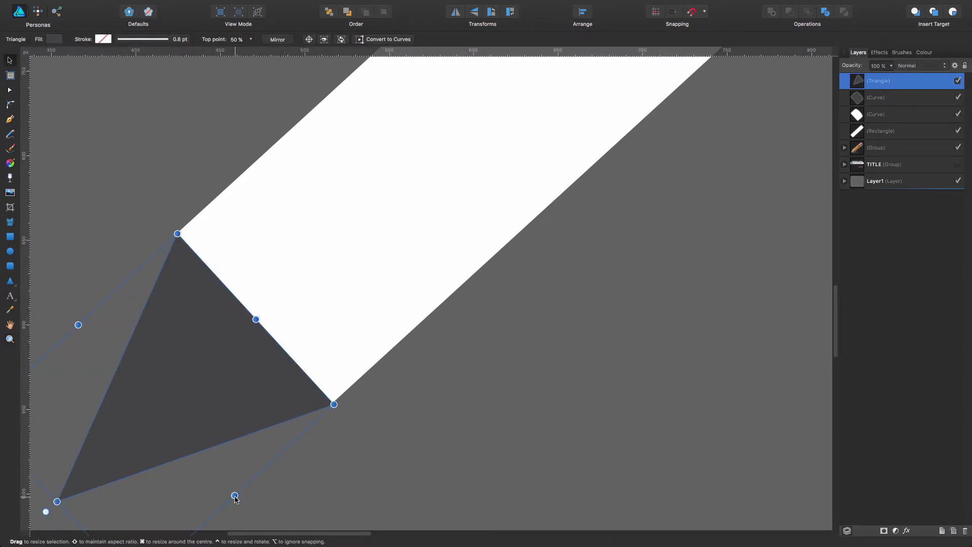
left_click_drag(232, 494, 233, 493)
left_click(351, 452)
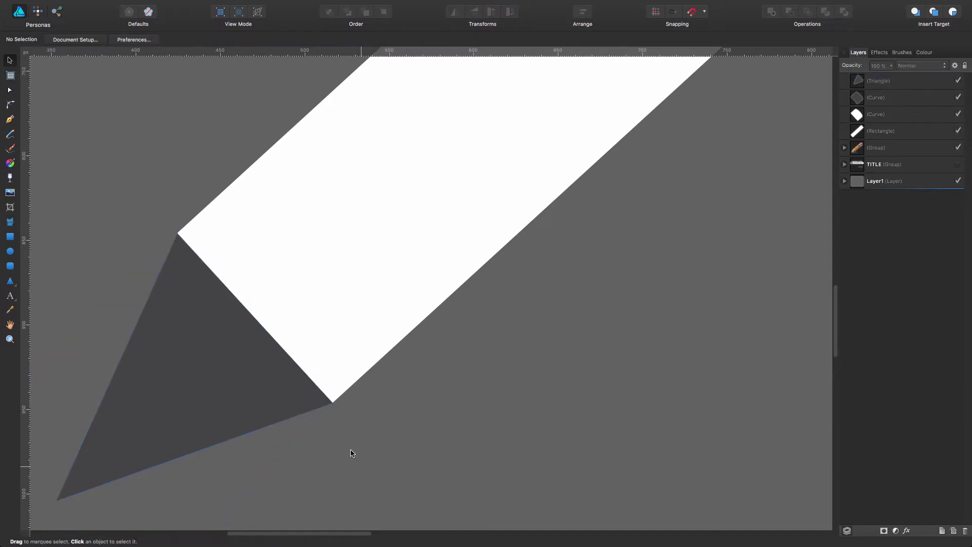
Lengthen the triangle by extending its apex a little further away from the body
left_click(293, 380)
key("super+1")
left_click(477, 405)
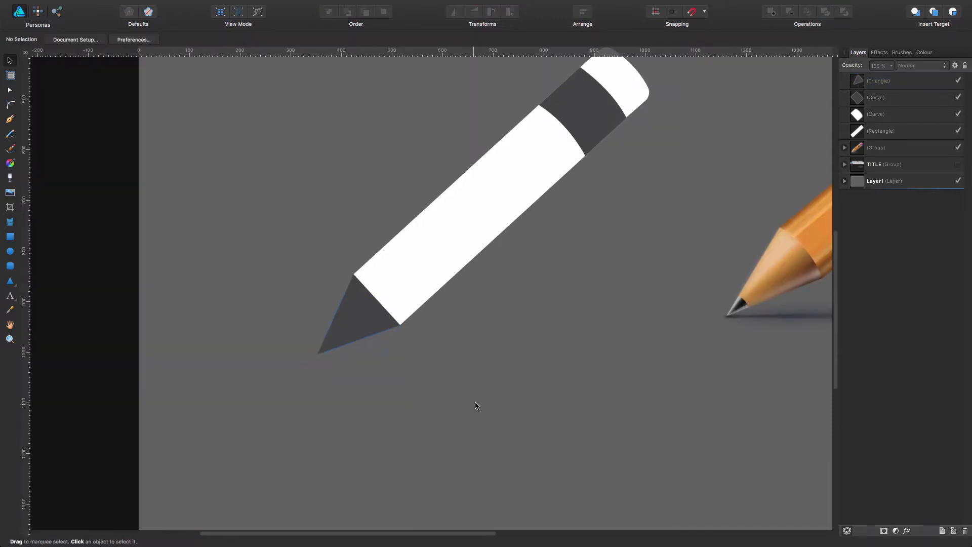
key("space")
mouse_move(599, 301)
left_mouse_down()
mouse_move(486, 373)
mouse_move(424, 376)
left_mouse_up()
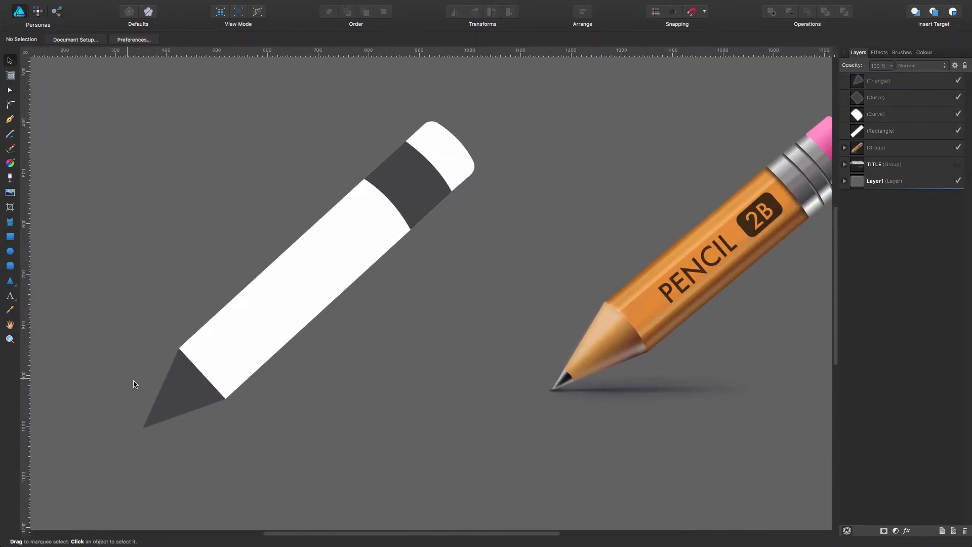
left_click(195, 401)
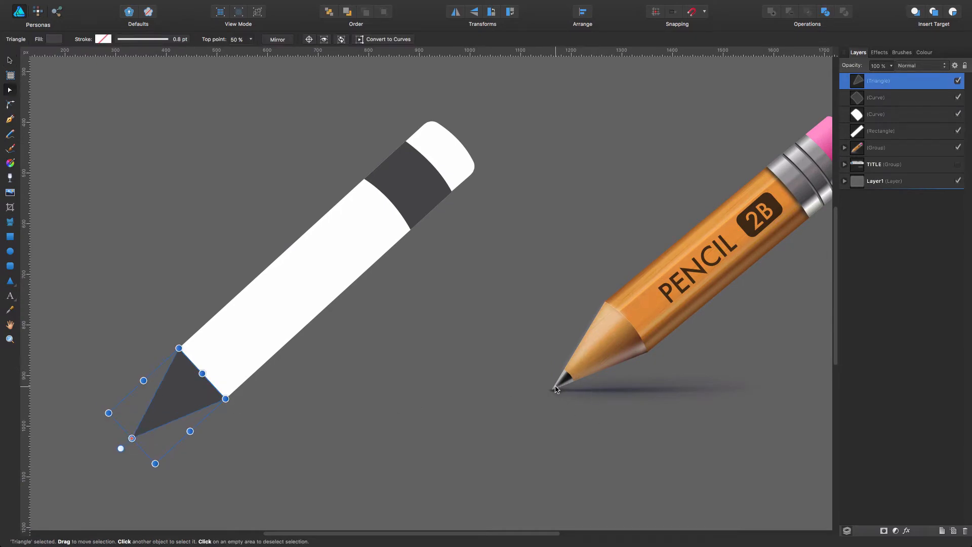
Fill the tip triangle with a brown of H 30, S 100, L 28
left_click(53, 39)
left_click_drag(126, 104, 136, 111)
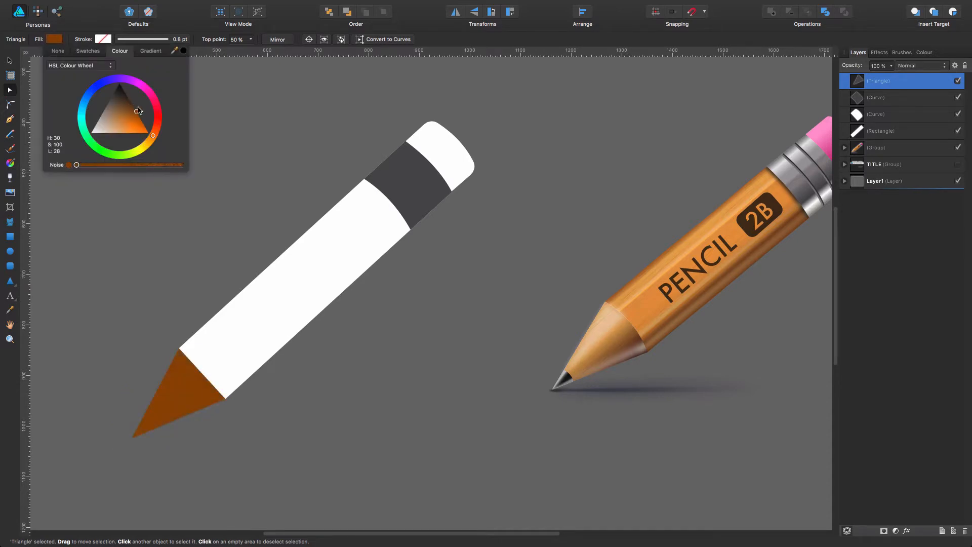
left_click(407, 377)
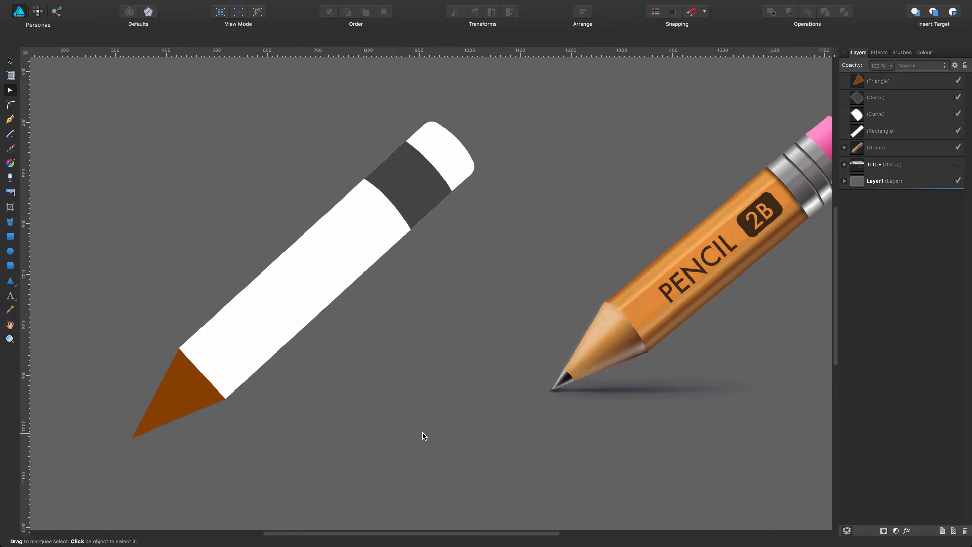
Duplicate the brown triangle, place the copy beside the pencil and scale it down proportionally to a small lead-sized triangle
left_click(185, 402)
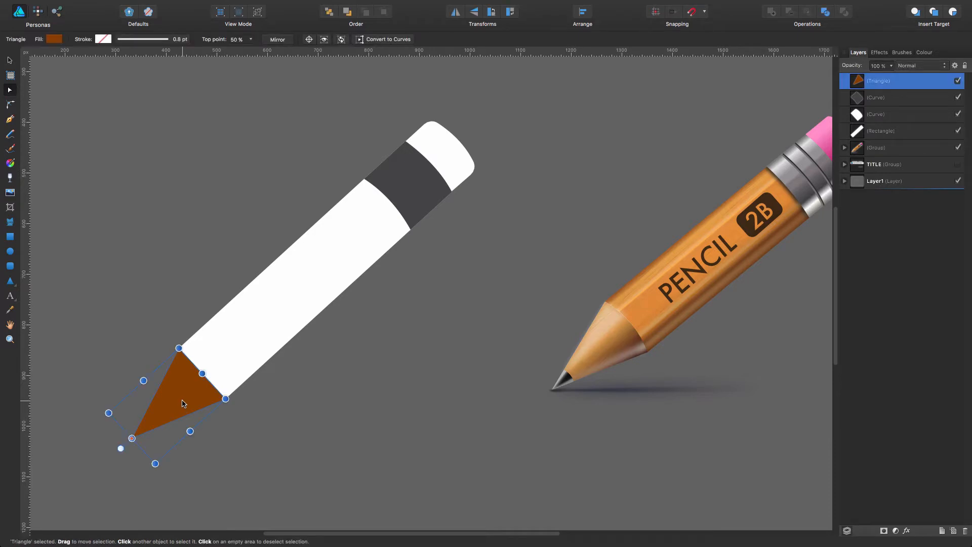
key("super+j")
left_click_drag(183, 403, 317, 403)
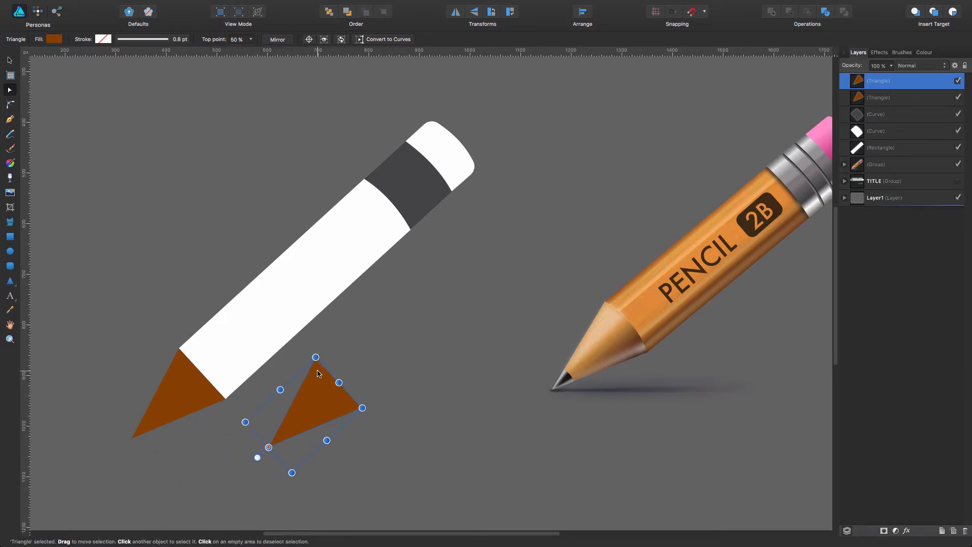
left_click_drag(315, 358, 305, 418)
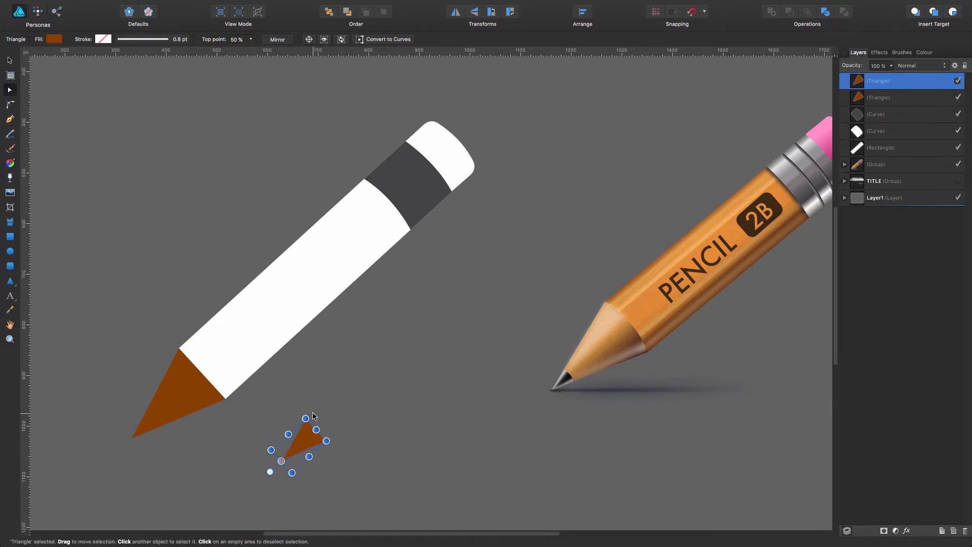
key("super+z")
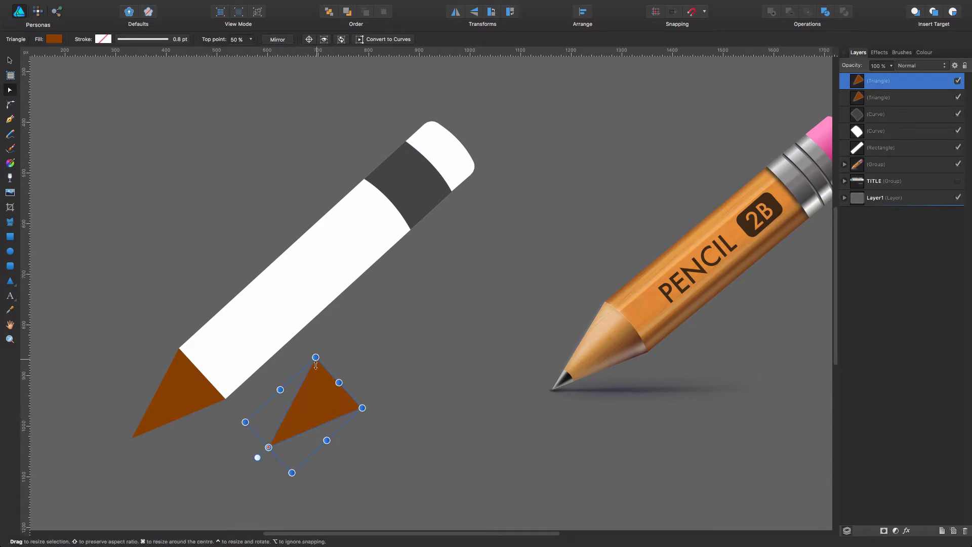
left_click_drag(315, 358, 296, 450)
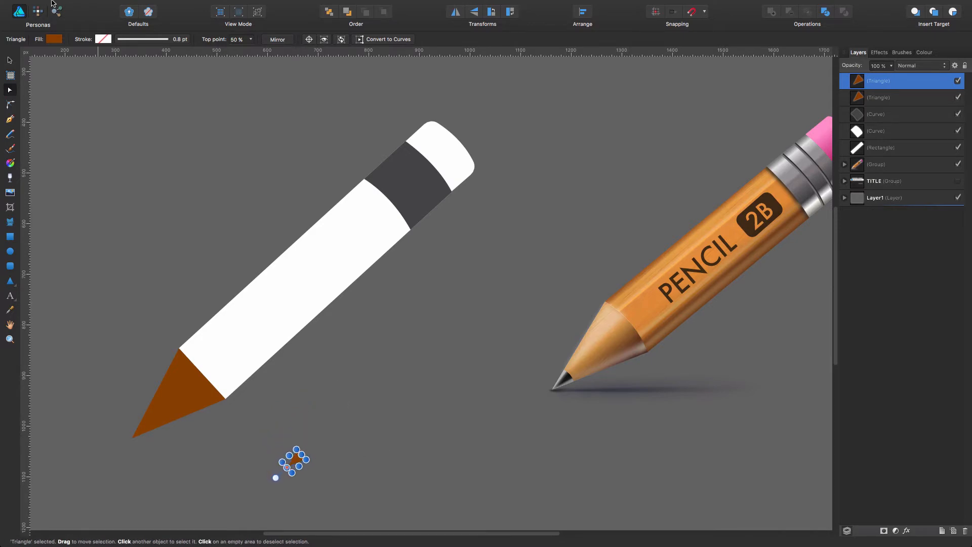
Fill the small triangle copy with a near-black brown
left_click(55, 39)
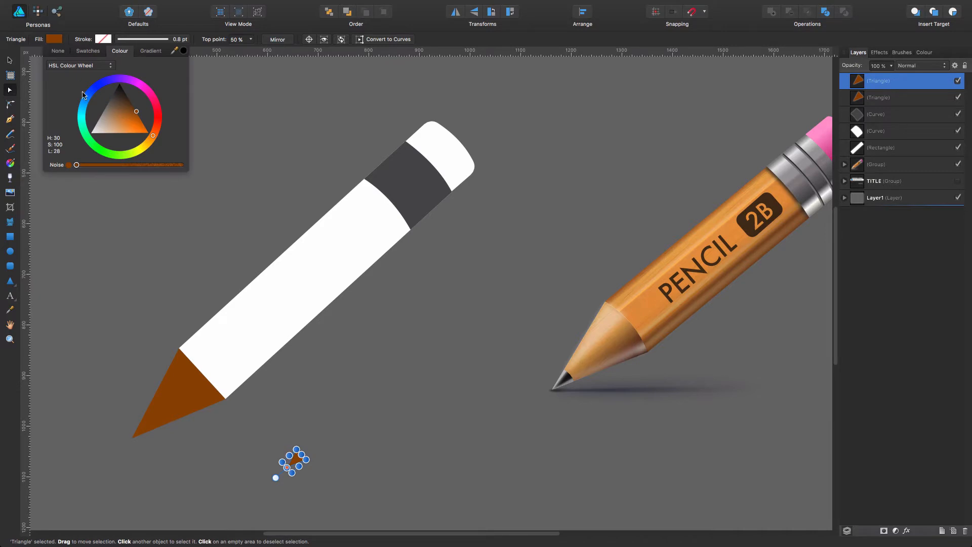
left_click(112, 102)
left_click(297, 459)
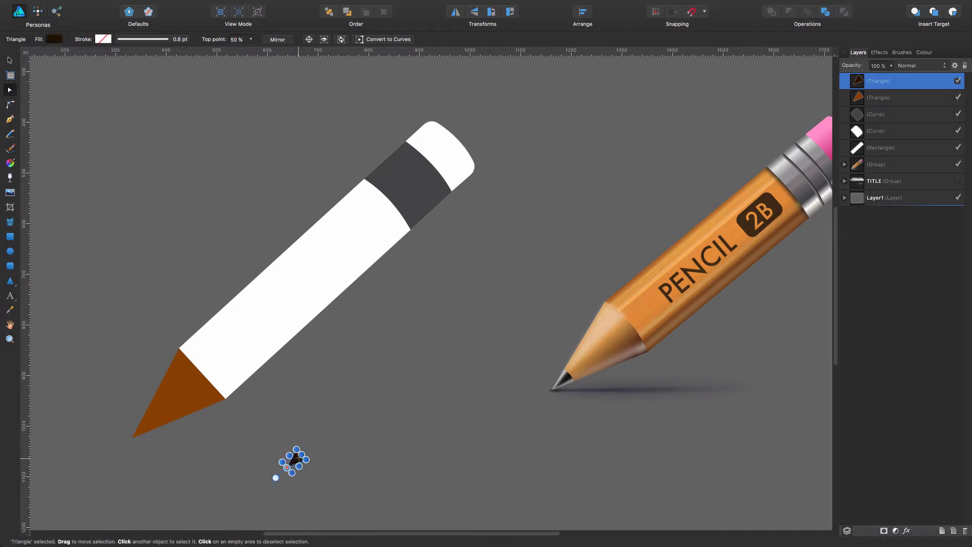
Place the small dark triangle over the apex of the brown tip as the pencil lead
mouse_move(296, 458)
left_mouse_down()
mouse_move(185, 388)
mouse_move(141, 426)
mouse_move(285, 389)
mouse_move(242, 428)
left_mouse_up()
left_click(10, 339)
left_click(10, 60)
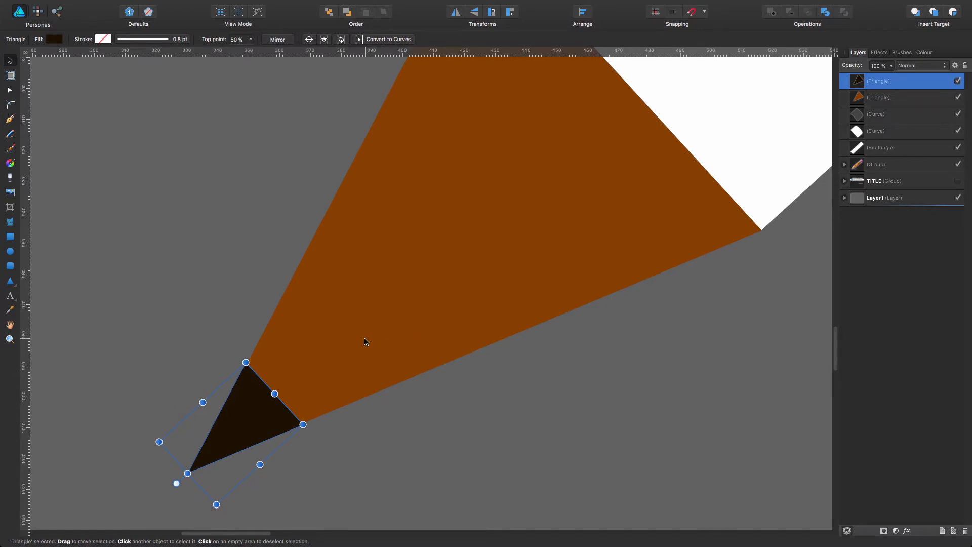
Clip the dark lead triangle inside the brown triangle and shift it to cover the apex completely
left_click_drag(859, 81, 871, 104)
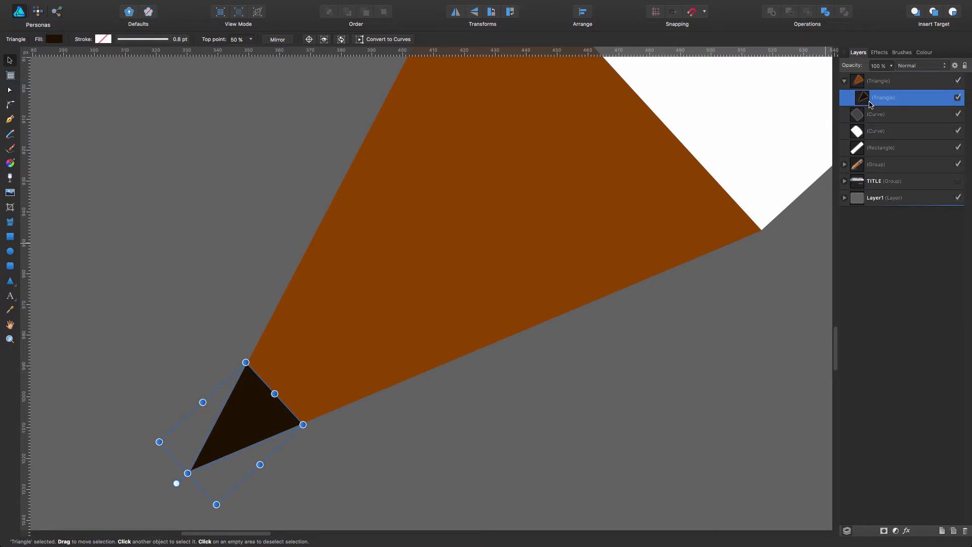
mouse_move(267, 410)
left_mouse_down()
mouse_move(283, 312)
mouse_move(280, 356)
mouse_move(234, 430)
mouse_move(267, 414)
mouse_move(251, 416)
mouse_move(258, 406)
left_mouse_up()
left_click(410, 446)
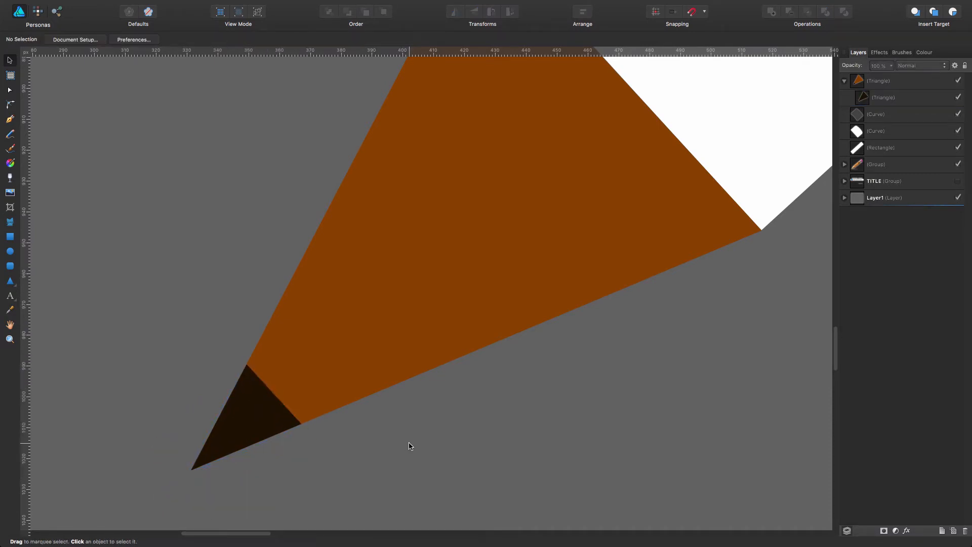
Nudge the clipped lead triangle slightly up and to the right within the brown tip
key("super+1")
key("space")
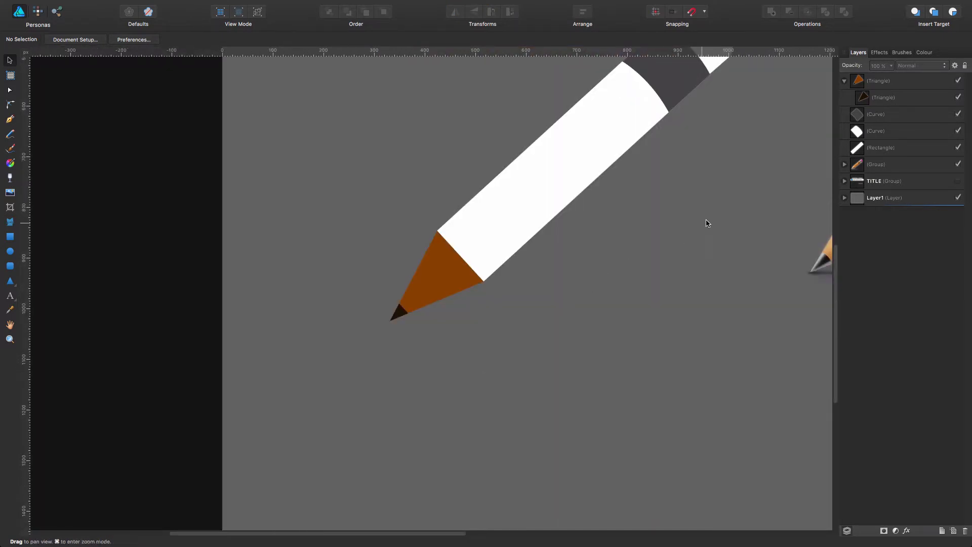
mouse_move(707, 223)
left_mouse_down()
mouse_move(406, 318)
mouse_move(402, 330)
left_mouse_up()
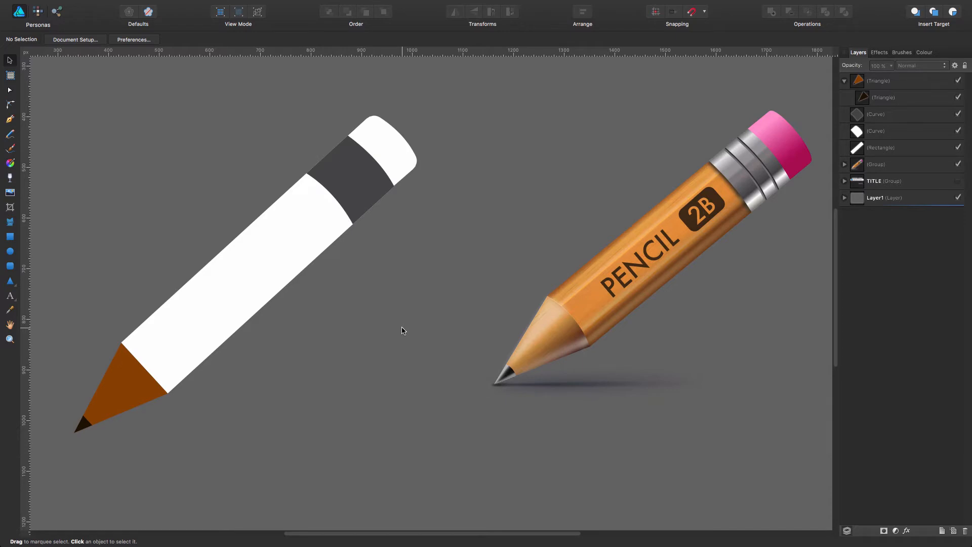
left_click(83, 427)
left_click(891, 98)
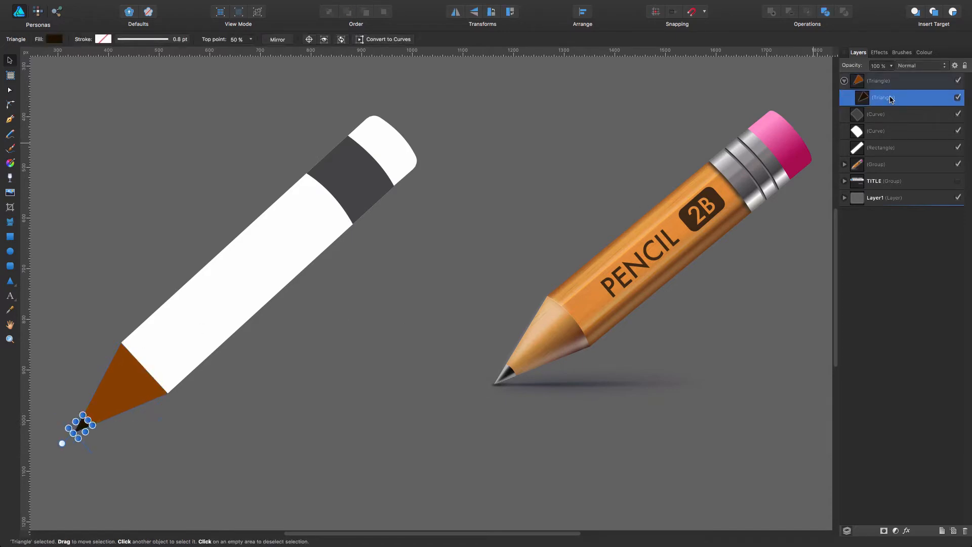
key("Up")
key("Right")
key("Right")
key("Up")
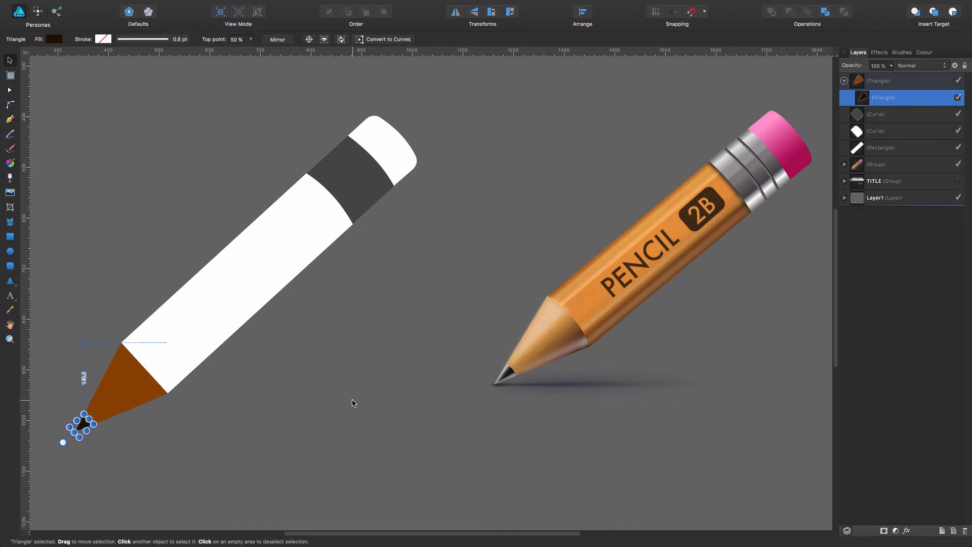
left_click(163, 423)
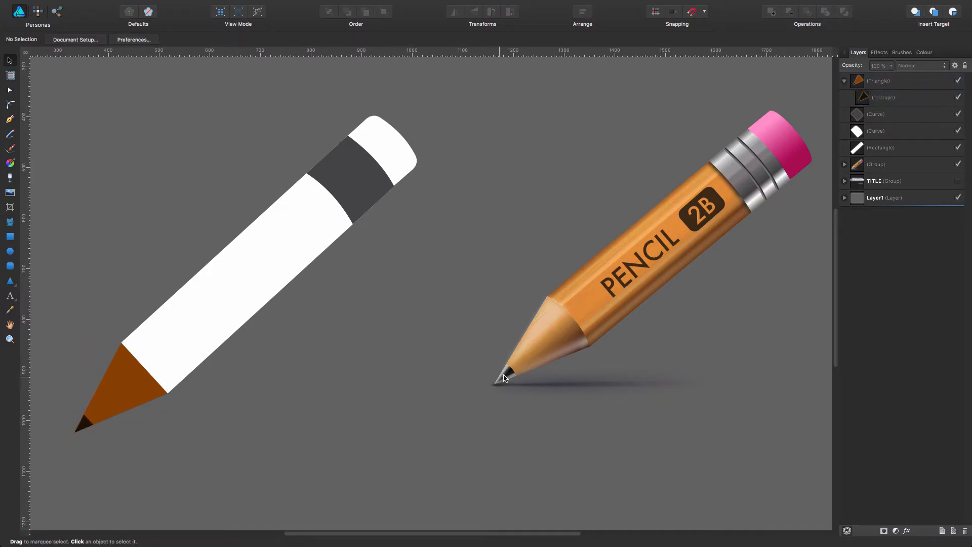
Convert the dark lead triangle inside the brown tip to an editable curve
left_click(85, 427)
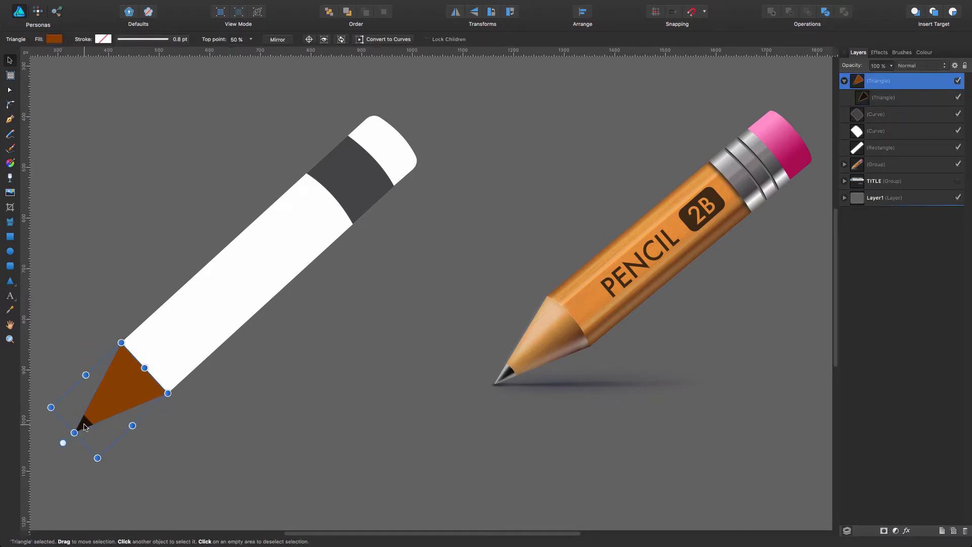
left_click(911, 97)
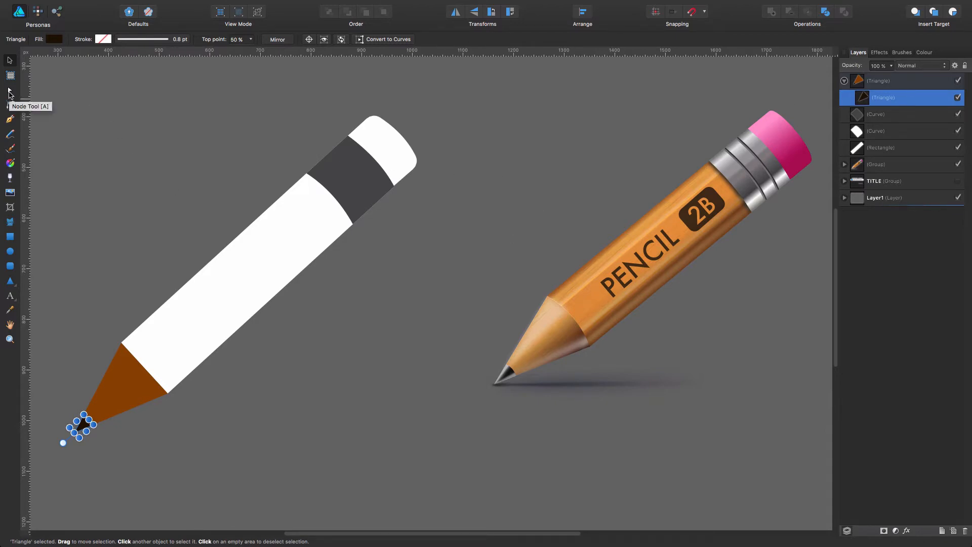
left_click(385, 39)
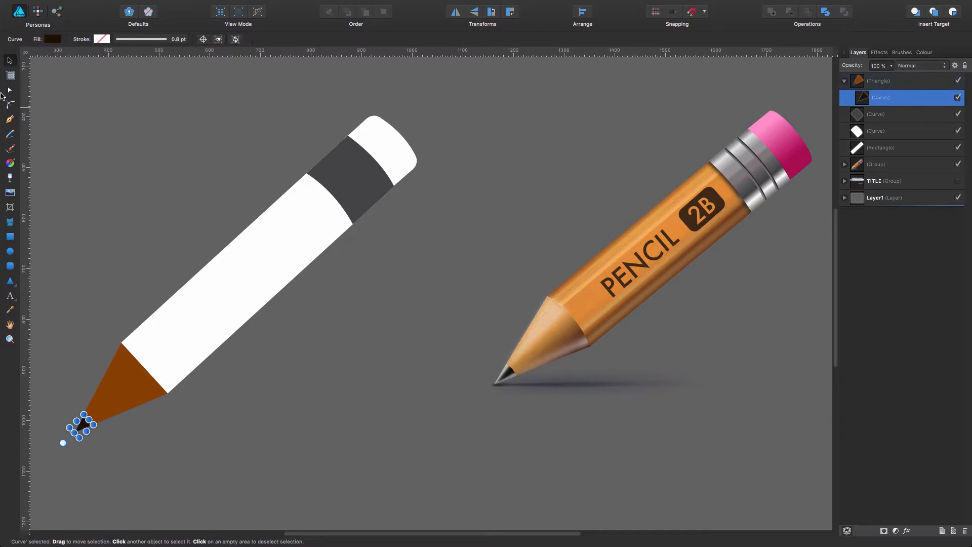
left_click(10, 92)
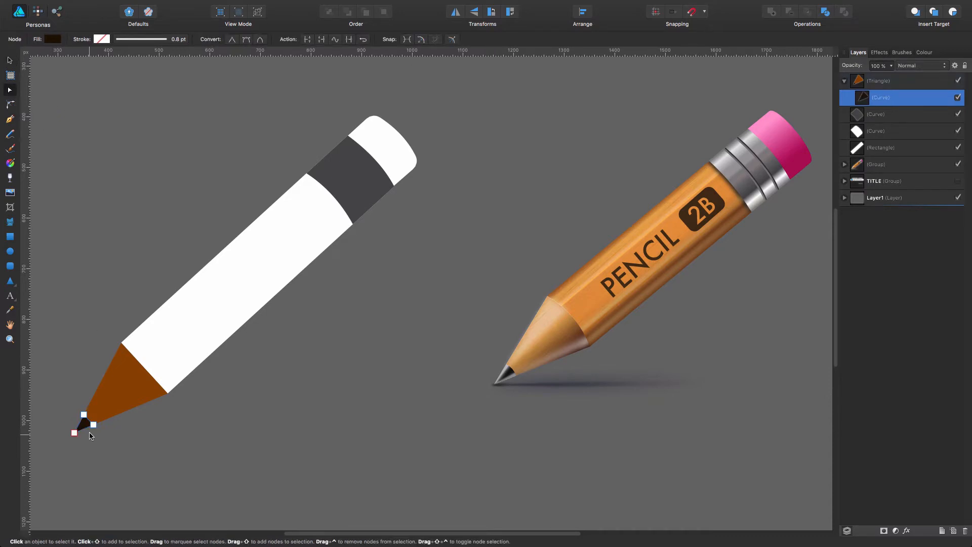
key("z")
left_click_drag(47, 418, 234, 365)
key("a")
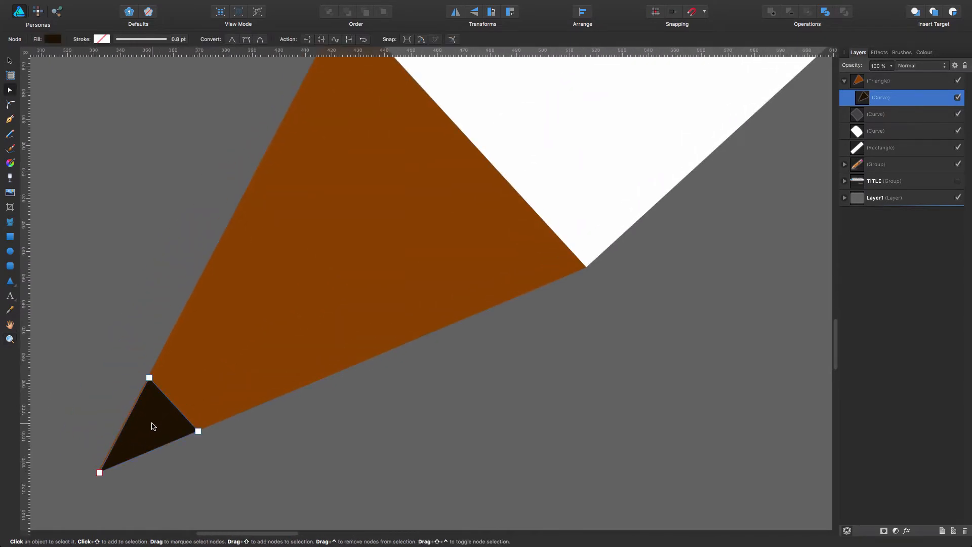
Shift the lead slightly down and to the left, then bow its upper-right edge outward into the brown wood
key("v")
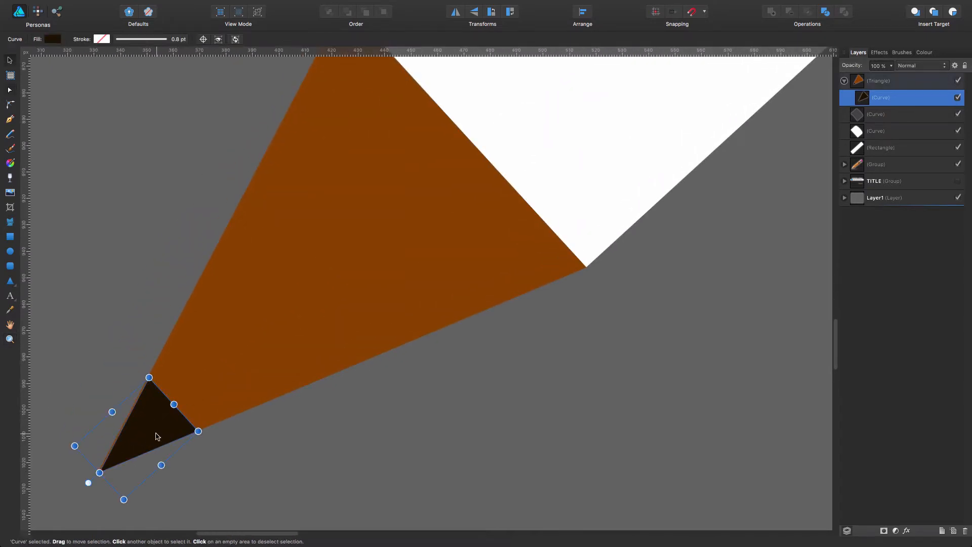
left_click_drag(154, 432, 150, 436)
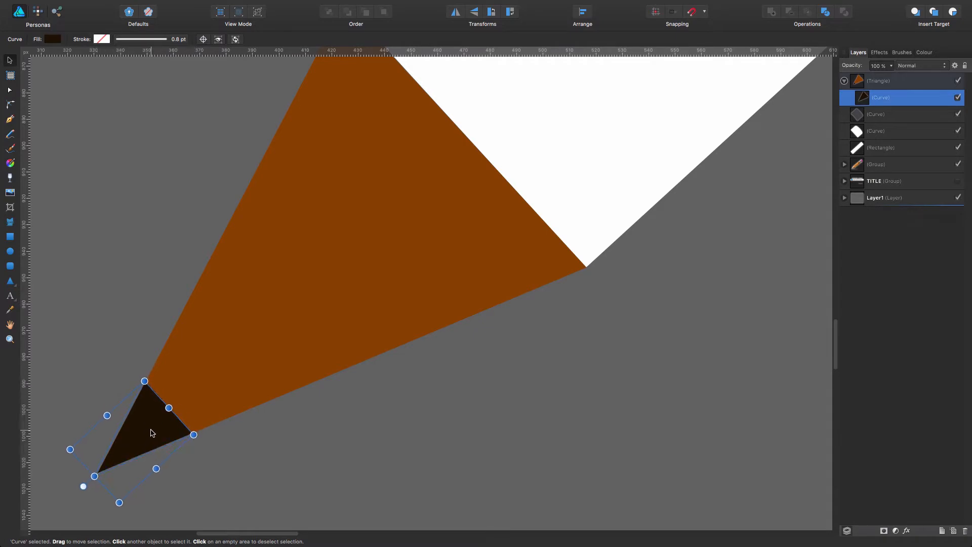
key("a")
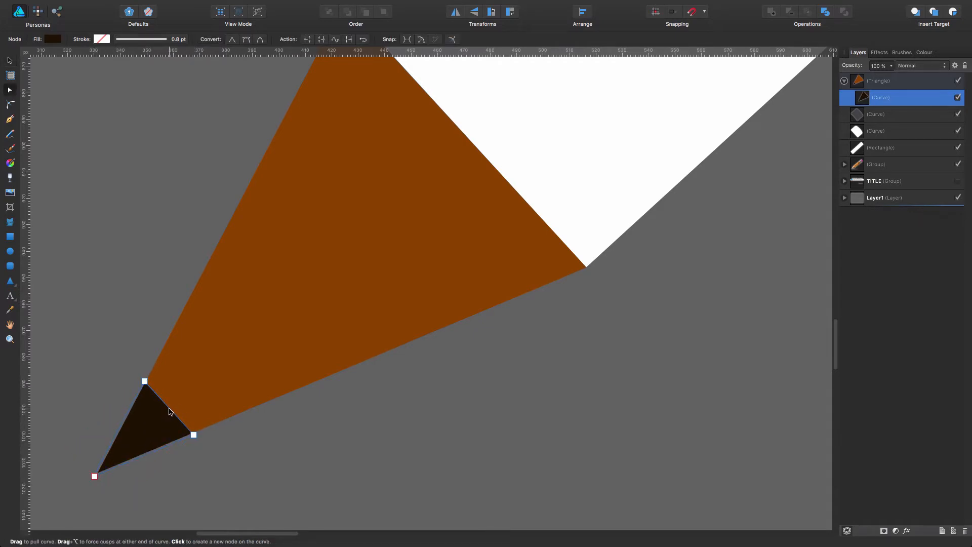
left_click_drag(169, 411, 175, 406)
Convert the brown tip triangle to curves and bow its base edge outward into the white pencil body
scroll(367, 239, "up", 5)
scroll(367, 239, "right", 5)
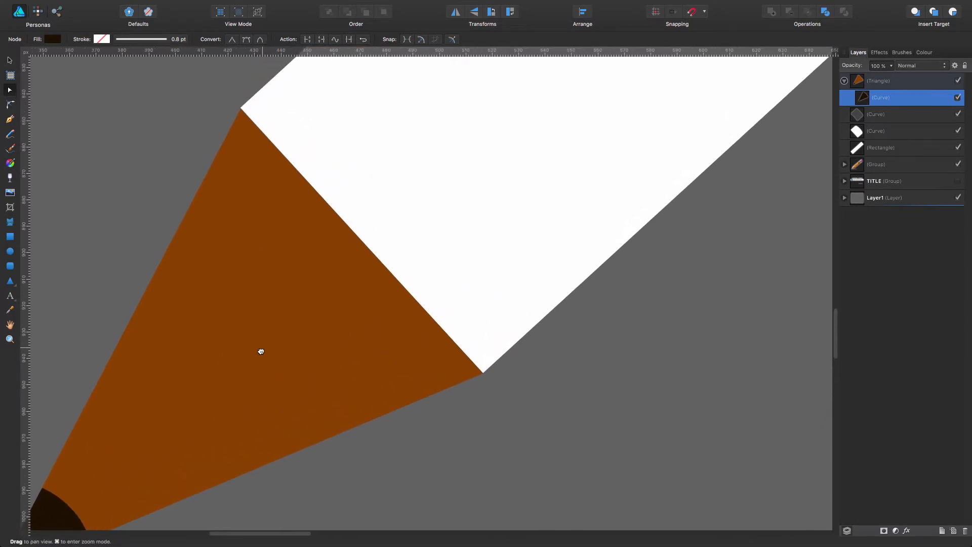
left_click(332, 268)
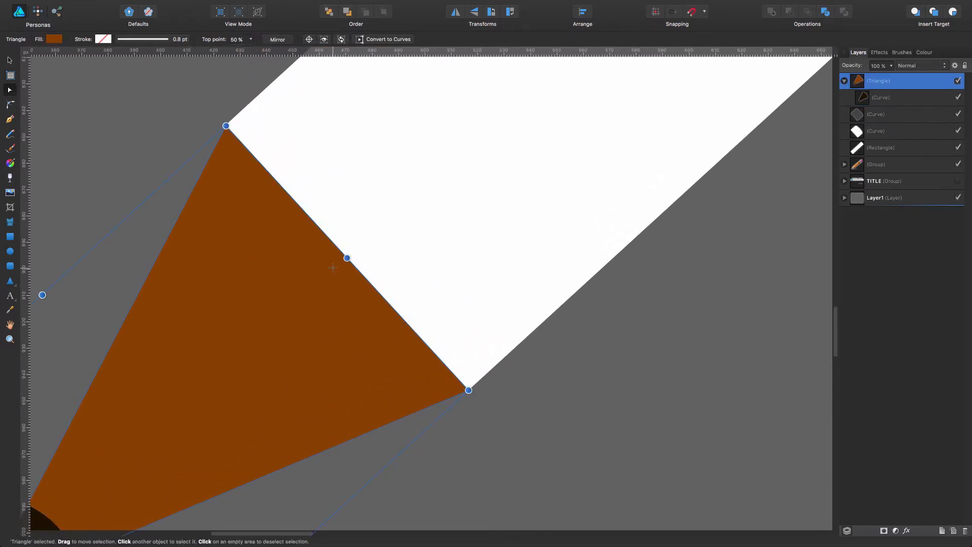
left_click(389, 39)
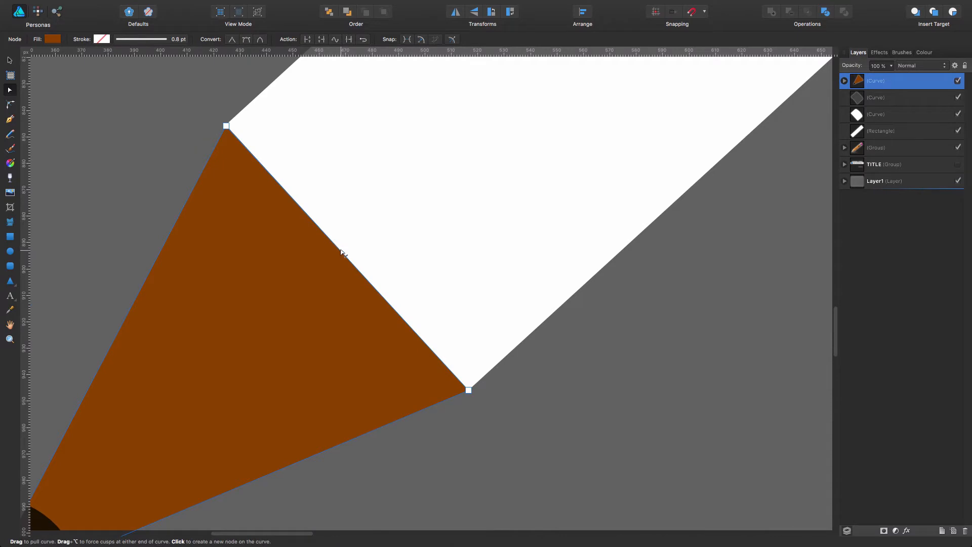
left_click_drag(341, 254, 361, 233)
key("super+1")
mouse_move(608, 249)
left_mouse_down()
mouse_move(510, 293)
mouse_move(447, 300)
left_mouse_up()
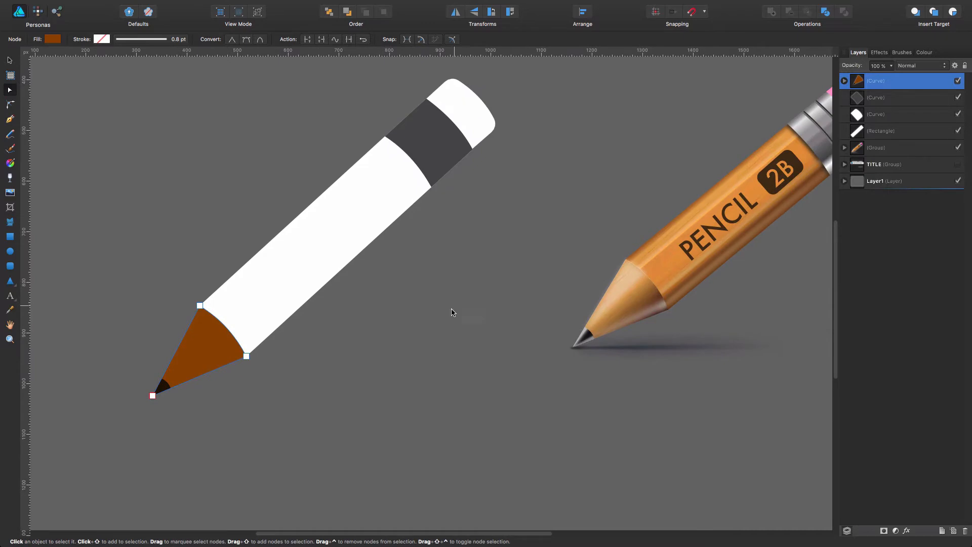
left_click(375, 374)
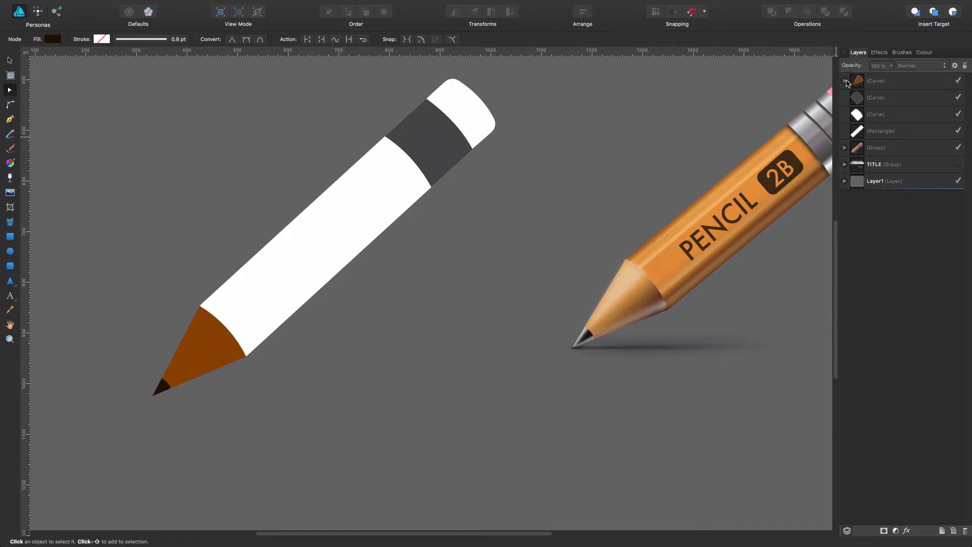
Nudge the clipped lead one step left and one step up to cover the brown sliver along its edge
left_click(845, 81)
left_click(883, 100)
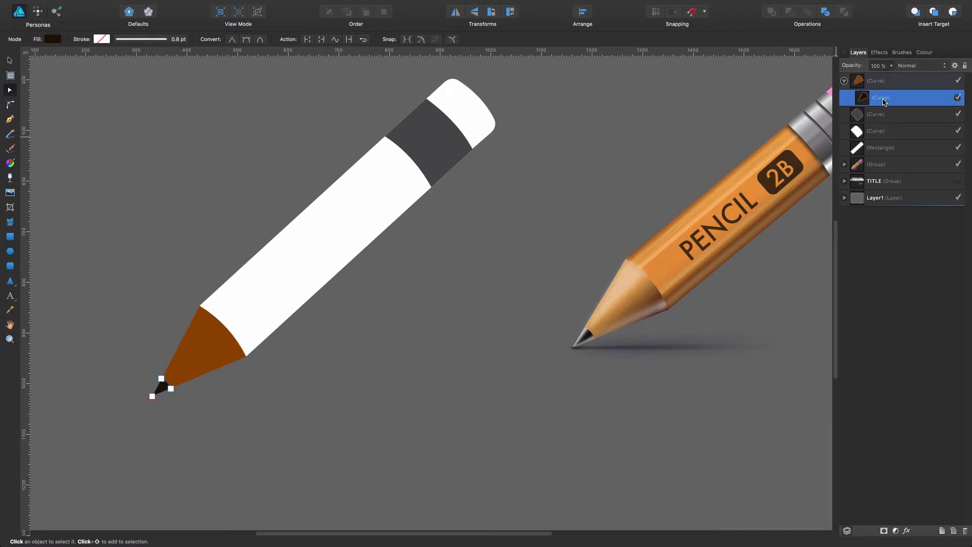
left_click(428, 358)
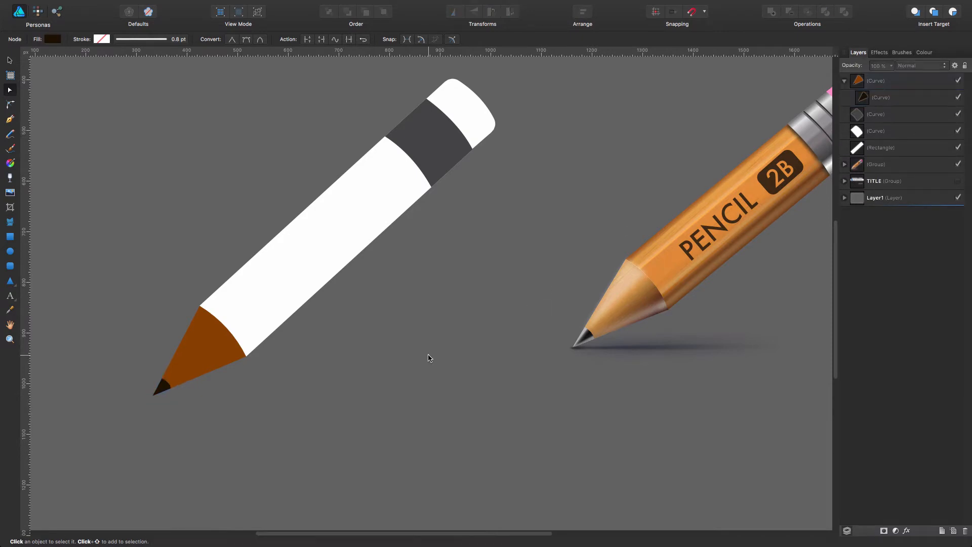
key("z")
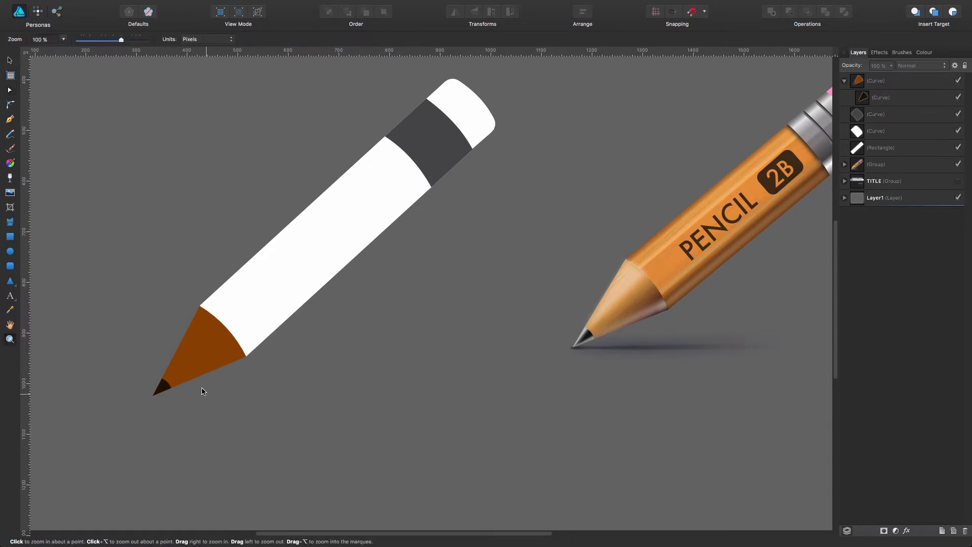
left_click_drag(144, 378, 252, 393)
left_click_drag(206, 421, 373, 337)
left_click_drag(207, 364, 305, 332)
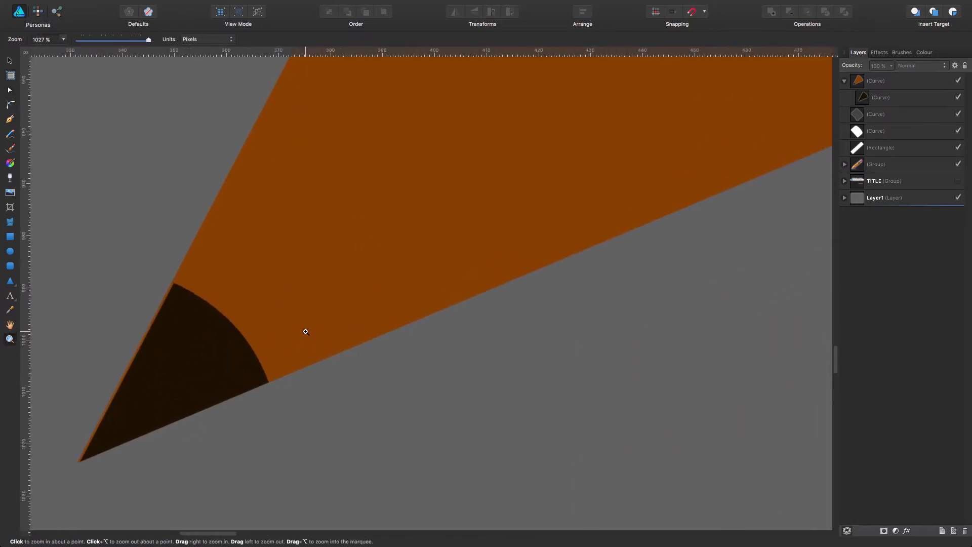
key("v")
left_click(206, 356)
double_click(207, 356)
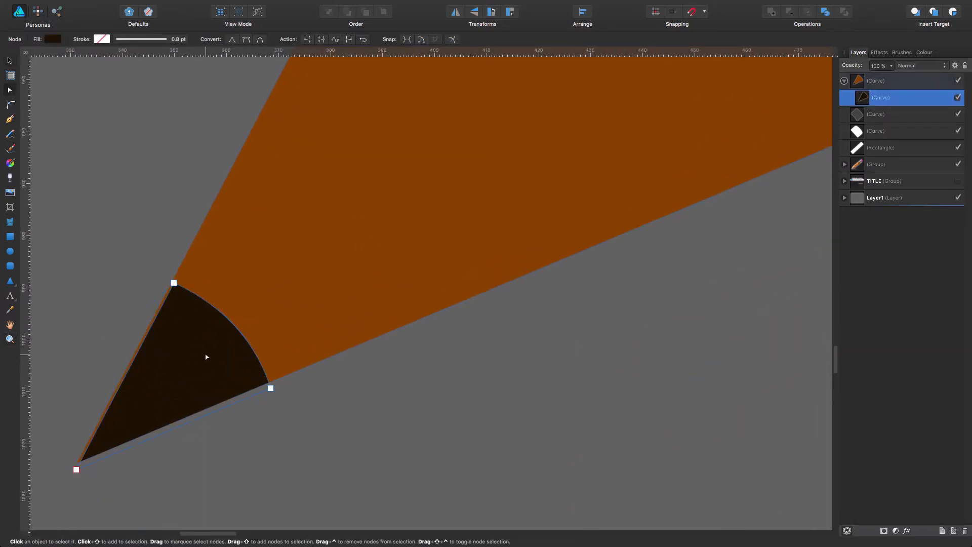
key("Left")
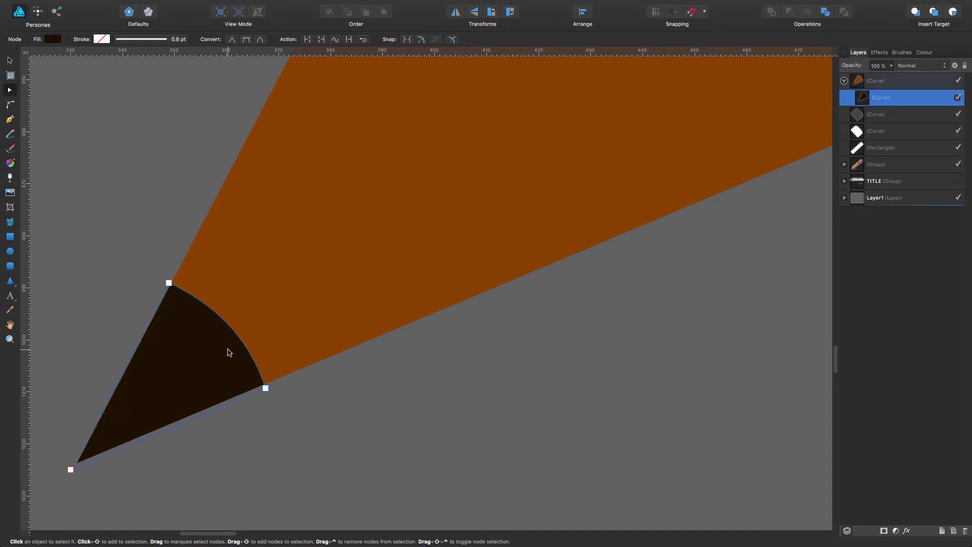
key("Up")
left_click(265, 382)
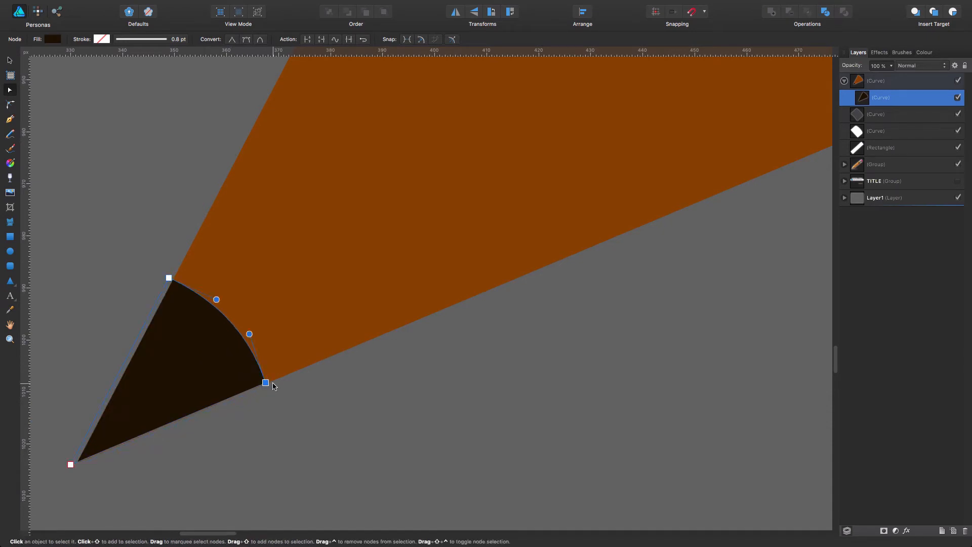
left_click(305, 407)
left_click(207, 379)
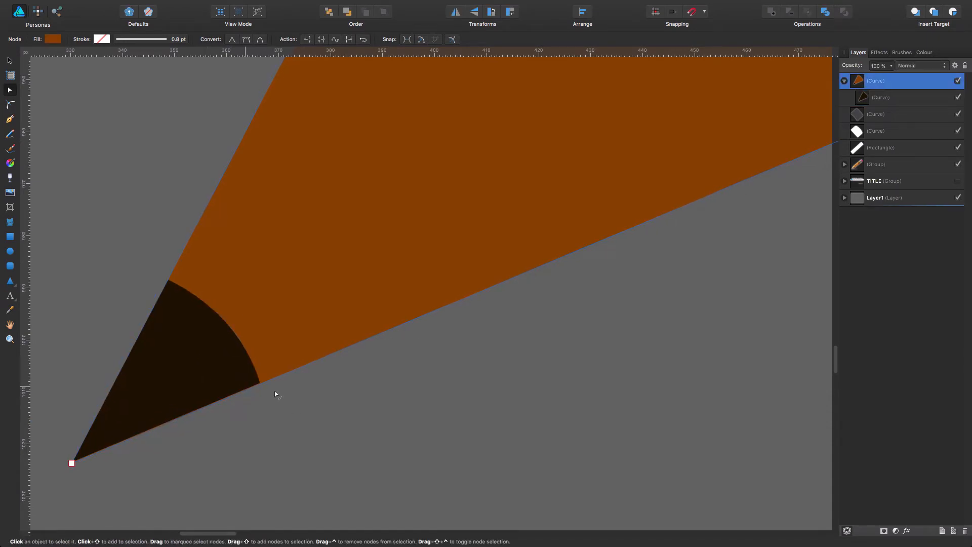
key("Right")
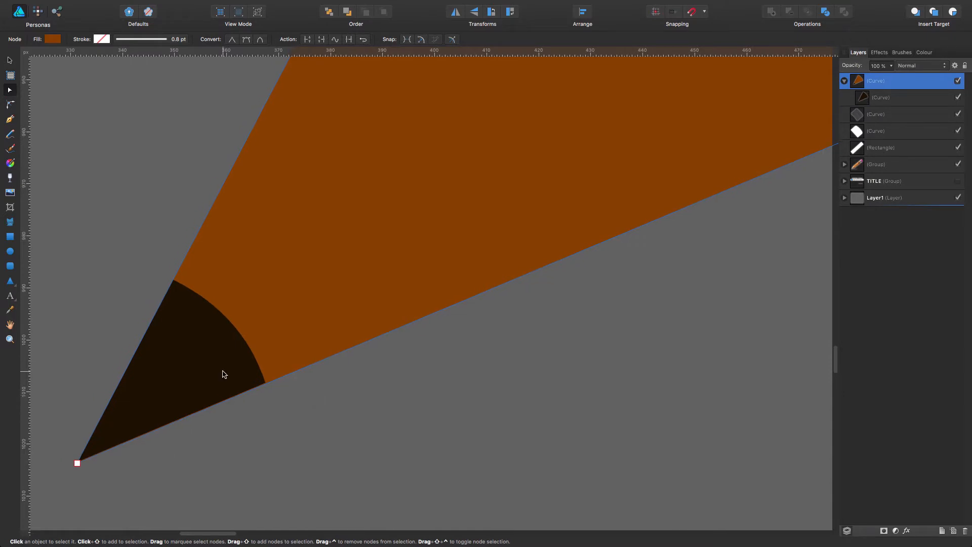
Nudge the dark lead one step down within the brown tip and deselect it
left_click(225, 374)
key("Down")
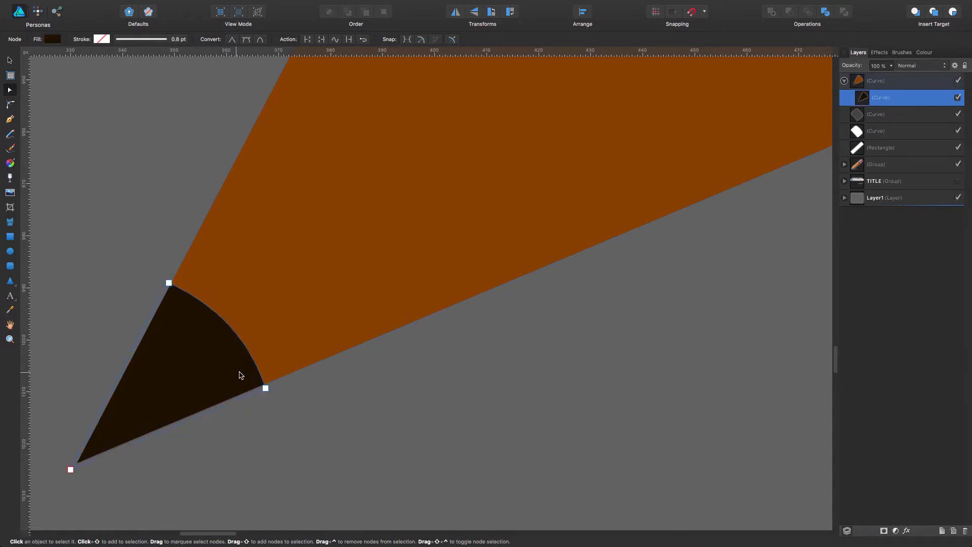
left_click(366, 391)
key("super+1")
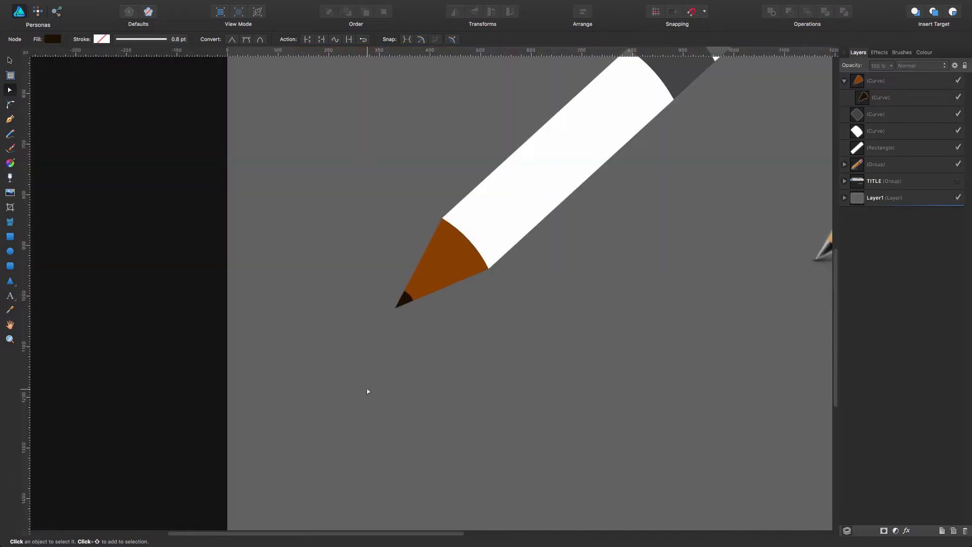
key("space")
mouse_move(651, 198)
left_mouse_down()
mouse_move(304, 363)
mouse_move(375, 308)
left_mouse_up()
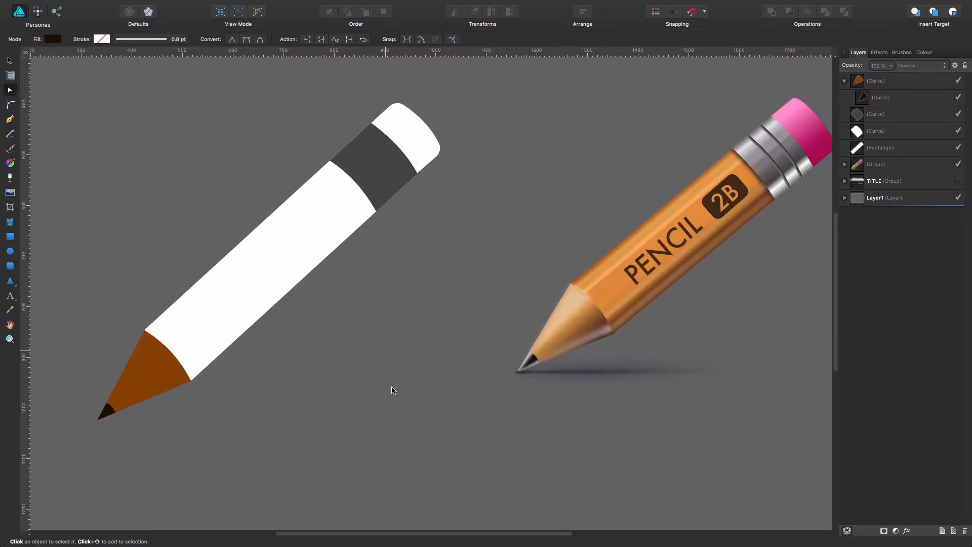
left_click_drag(452, 319, 432, 324)
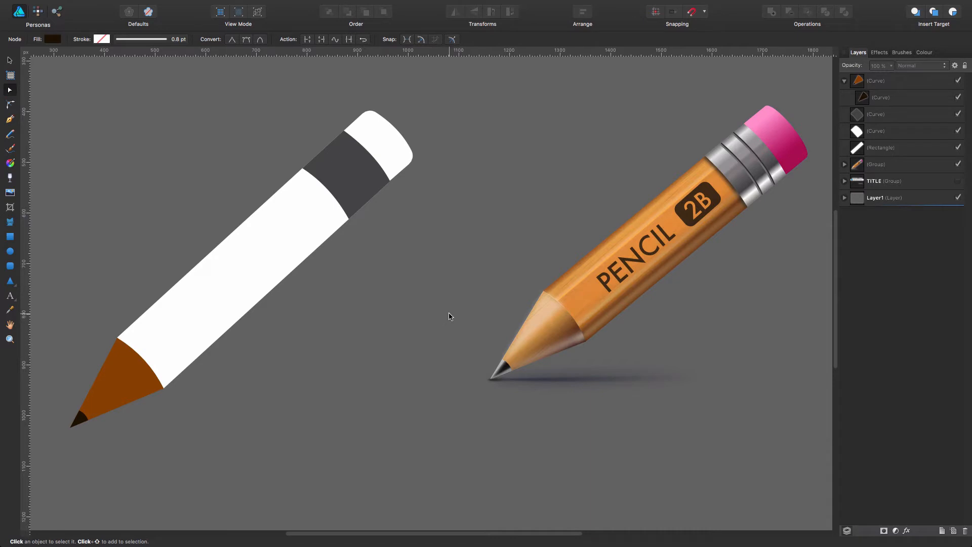
Fill the white eraser with magenta and apply a linear gradient running diagonally across it toward the lower-right side
left_click(385, 135)
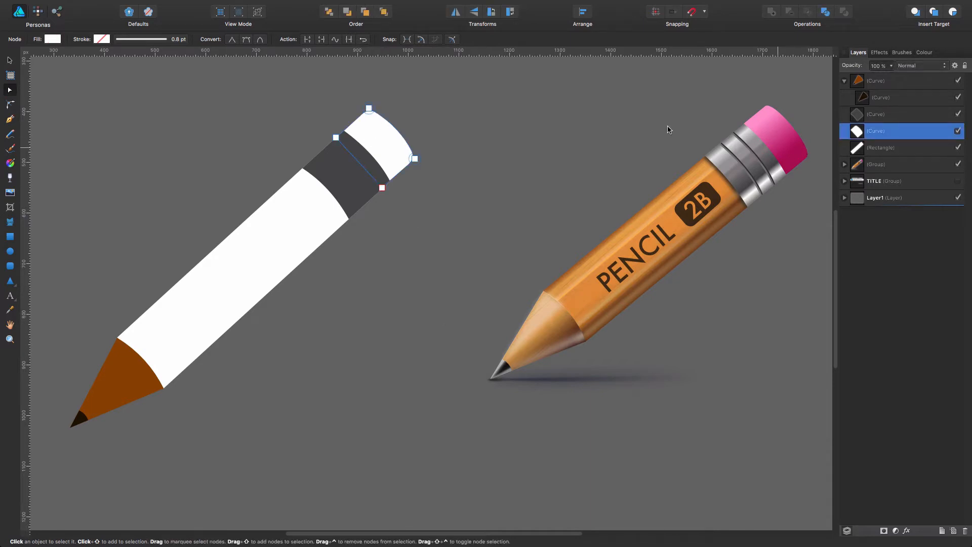
left_click(52, 39)
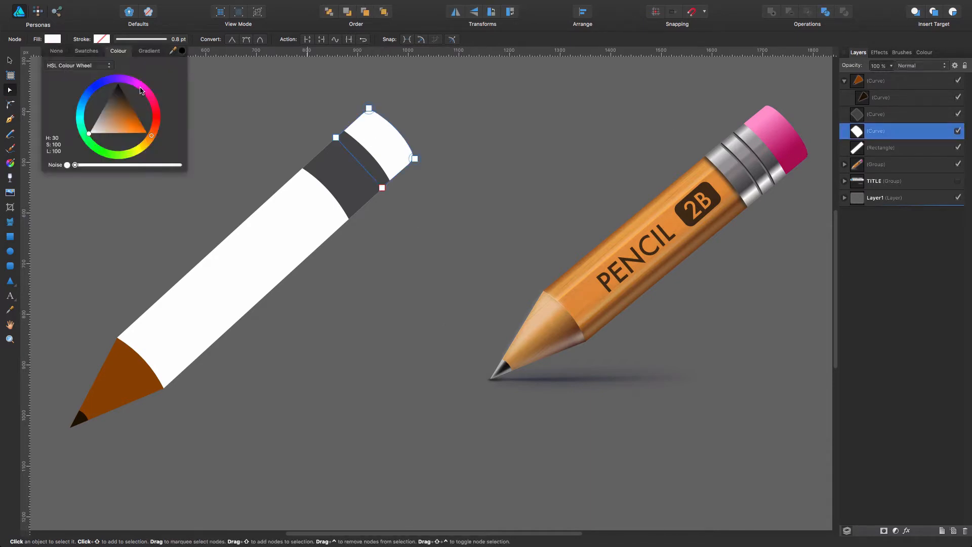
left_click(142, 89)
left_click(11, 166)
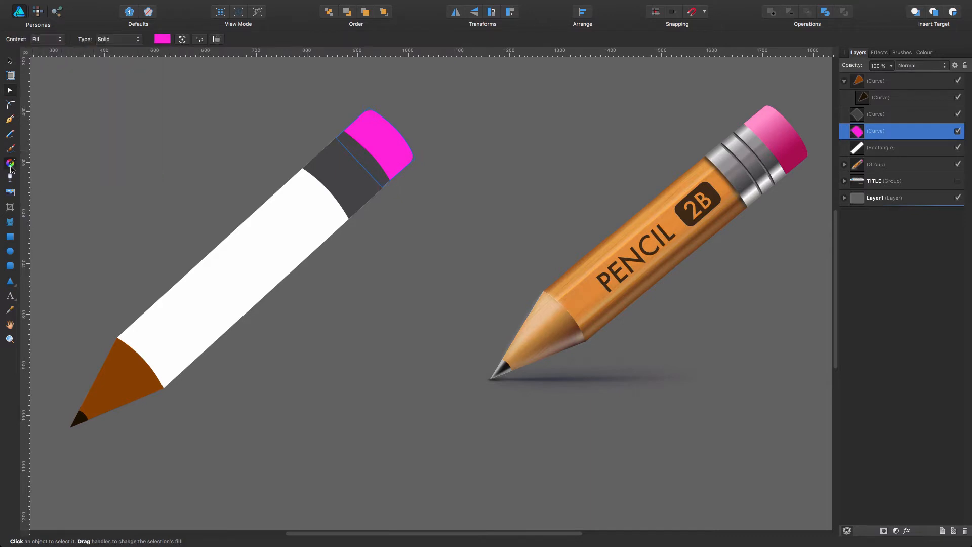
left_click_drag(371, 134, 406, 171)
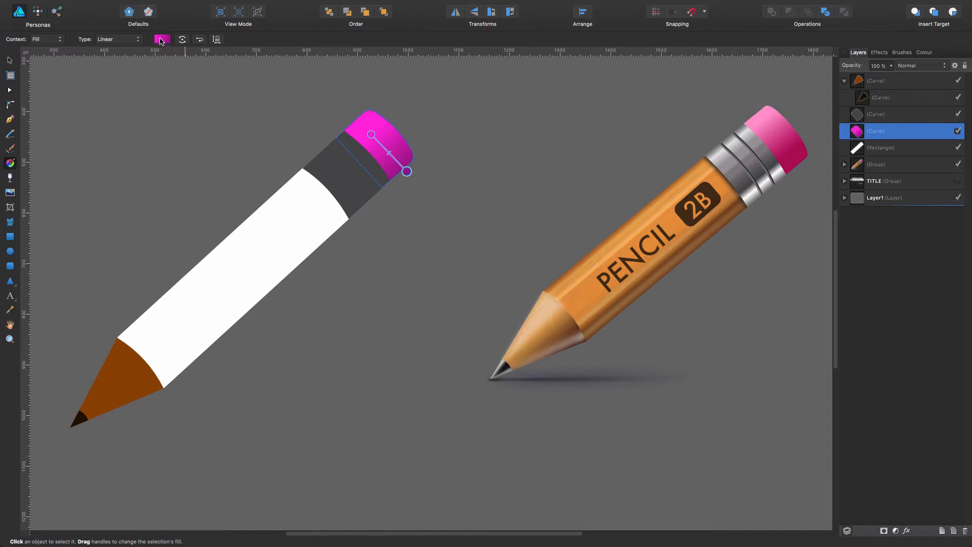
Set the end colour of the eraser's gradient to crimson (H 341, S 85, L 43)
left_click(162, 39)
left_click(292, 80)
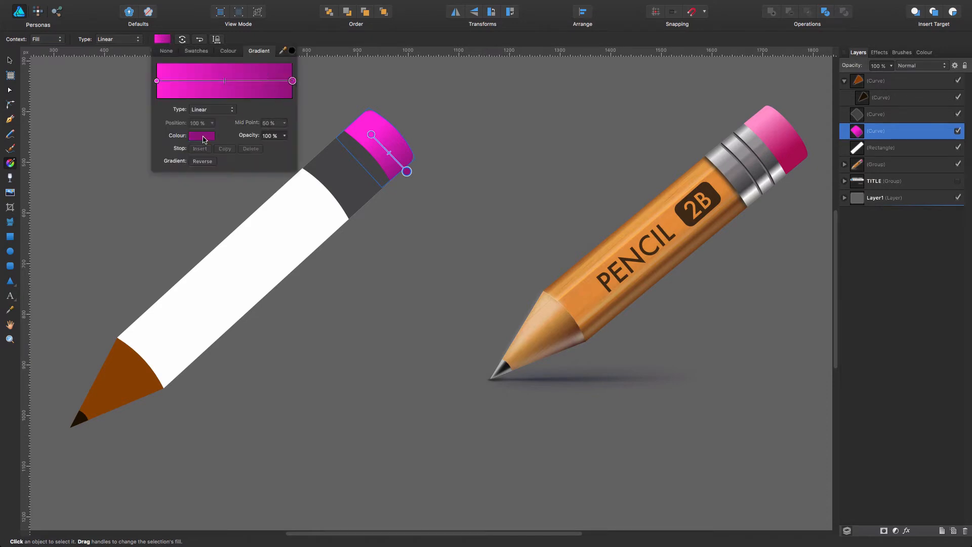
left_click(205, 135)
mouse_move(242, 207)
left_mouse_down()
mouse_move(262, 206)
mouse_move(250, 215)
mouse_move(287, 205)
mouse_move(268, 210)
left_mouse_up()
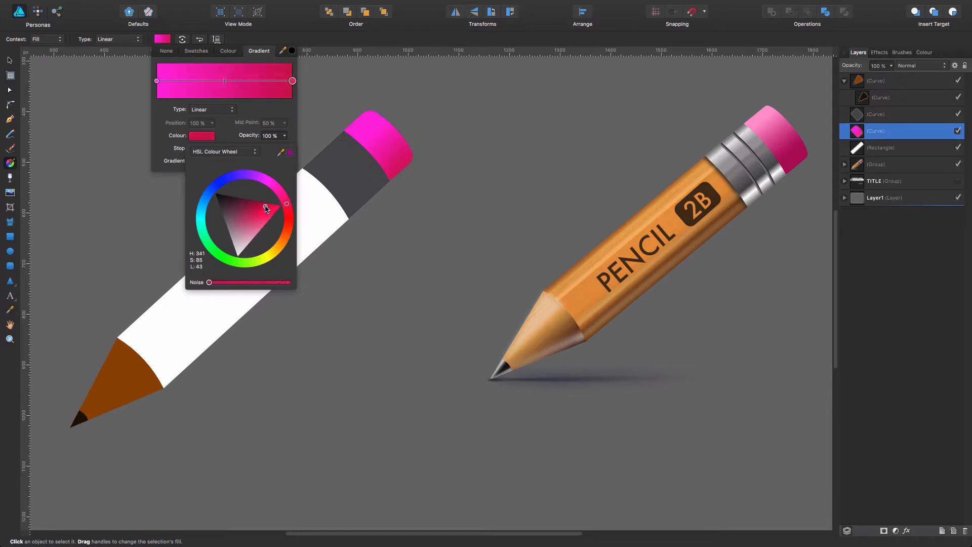
Set the start colour of the eraser's gradient to light pink and move its start point closer to the eraser's upper-left edge
left_click(157, 81)
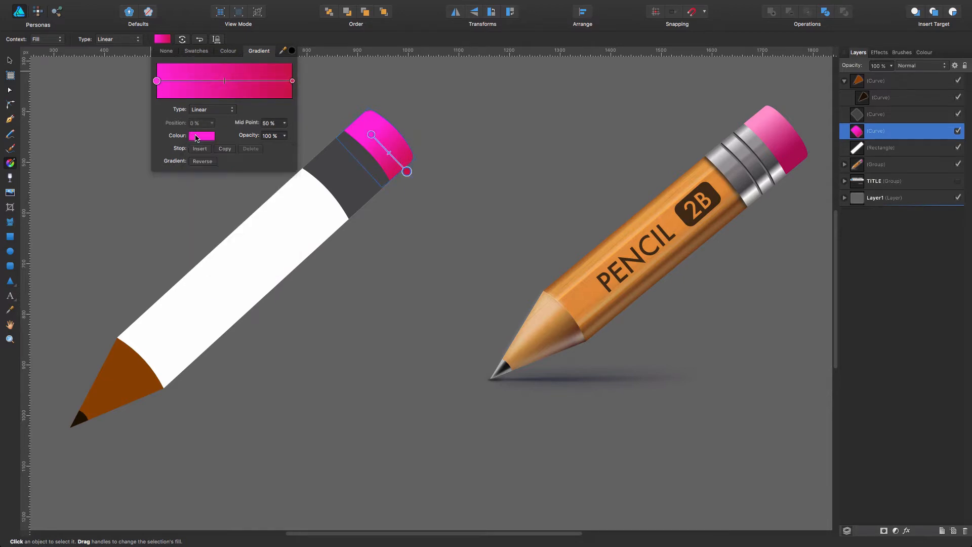
left_click(198, 136)
left_click_drag(268, 192, 264, 230)
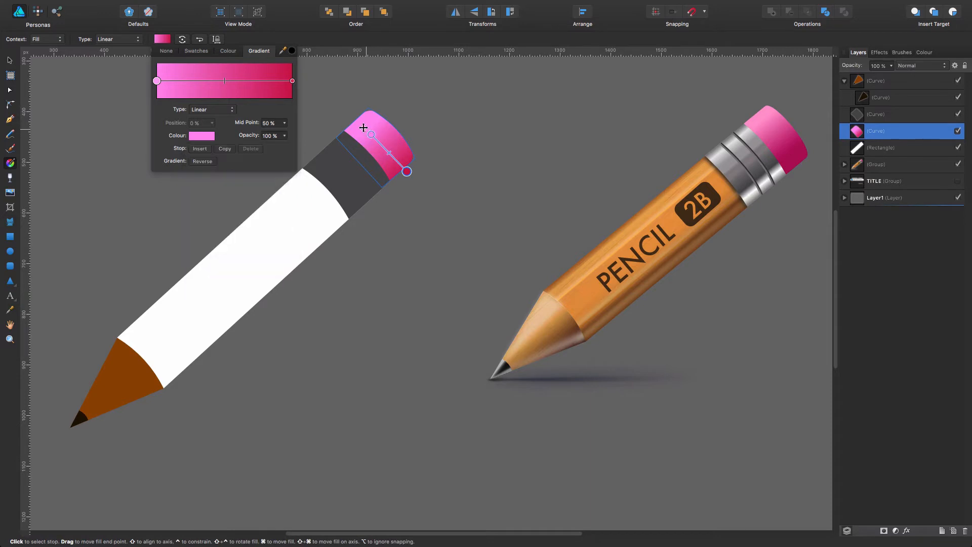
left_click_drag(364, 128, 359, 124)
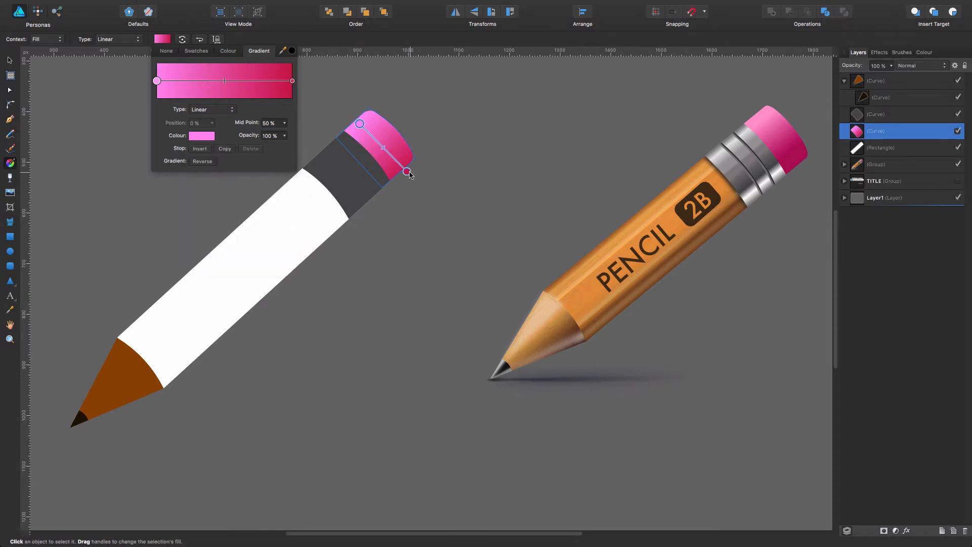
Move the lower-right end point of the eraser's gradient slightly inward and deselect the eraser
left_click_drag(408, 172, 403, 171)
left_click(448, 206)
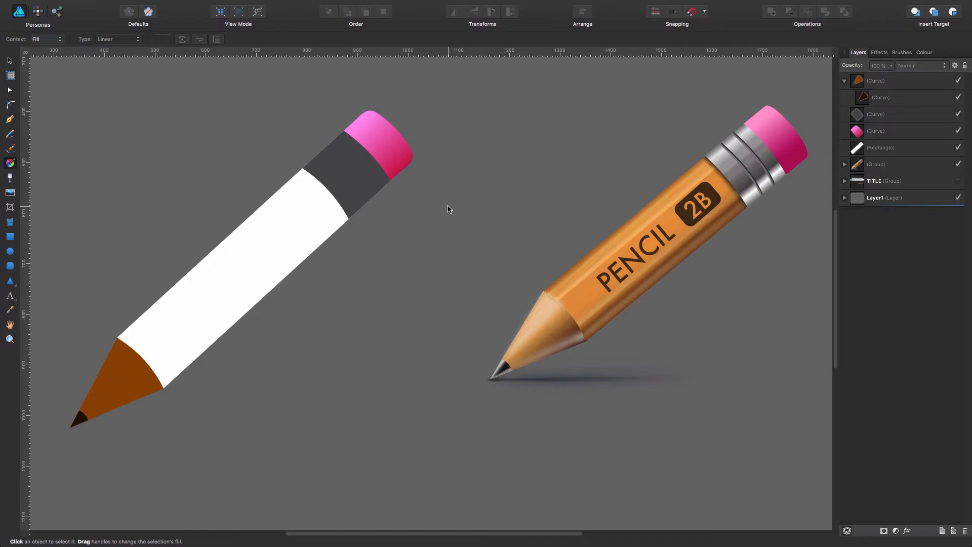
Apply a linear grey gradient to the dark metal band, running diagonally across it from its upper-left to its lower-right edge
left_click(353, 175)
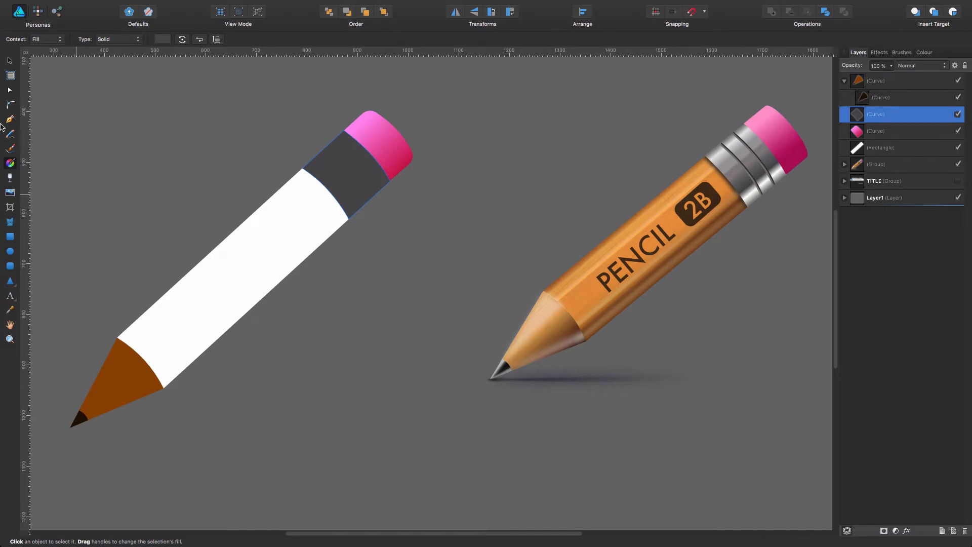
left_click(69, 158)
left_click(340, 176)
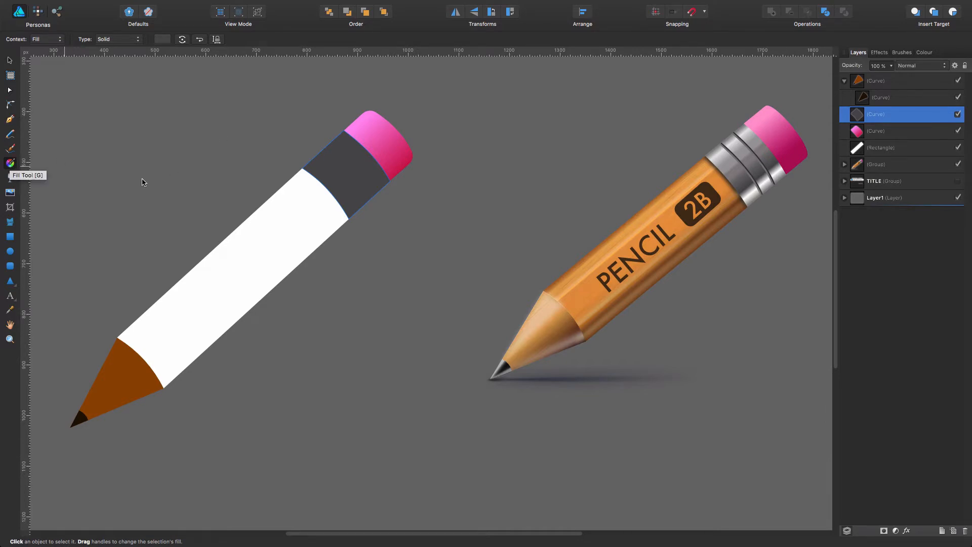
left_click_drag(344, 167, 317, 135)
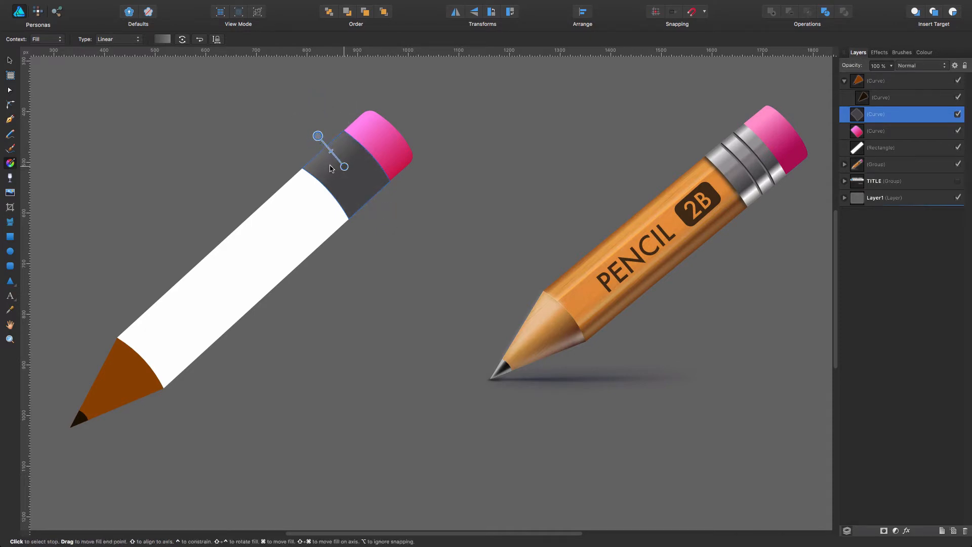
left_click_drag(344, 166, 366, 191)
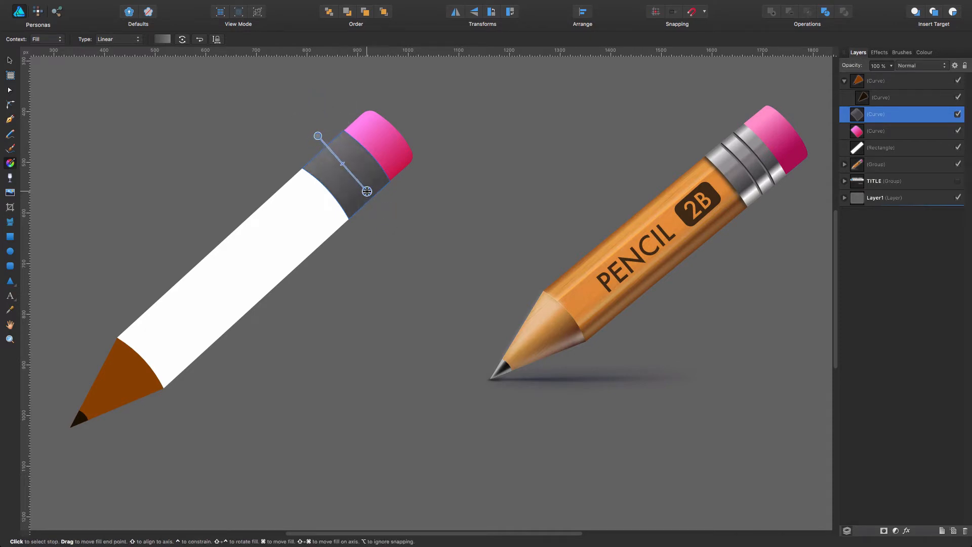
Insert a white stop at 87% in the metal band's gradient
left_click(163, 40)
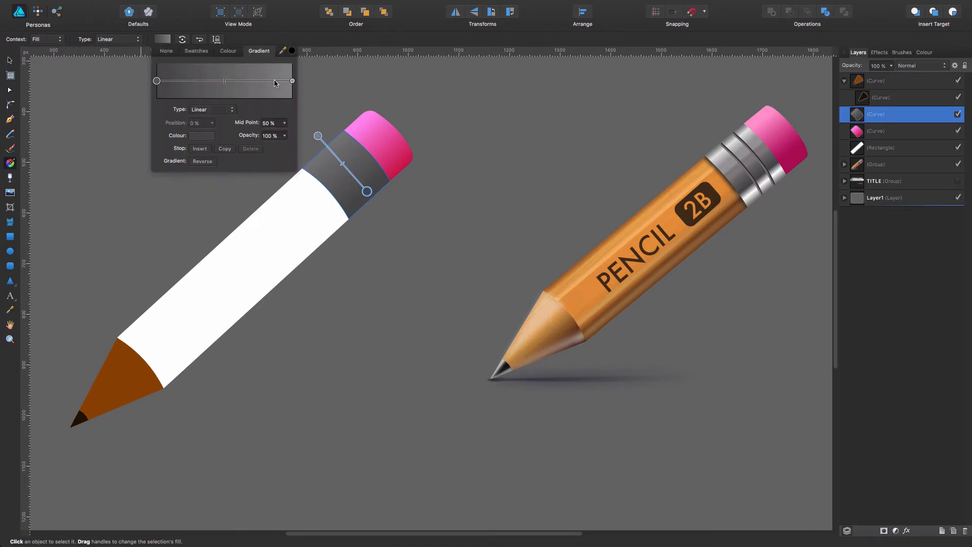
left_click(275, 81)
left_click(202, 136)
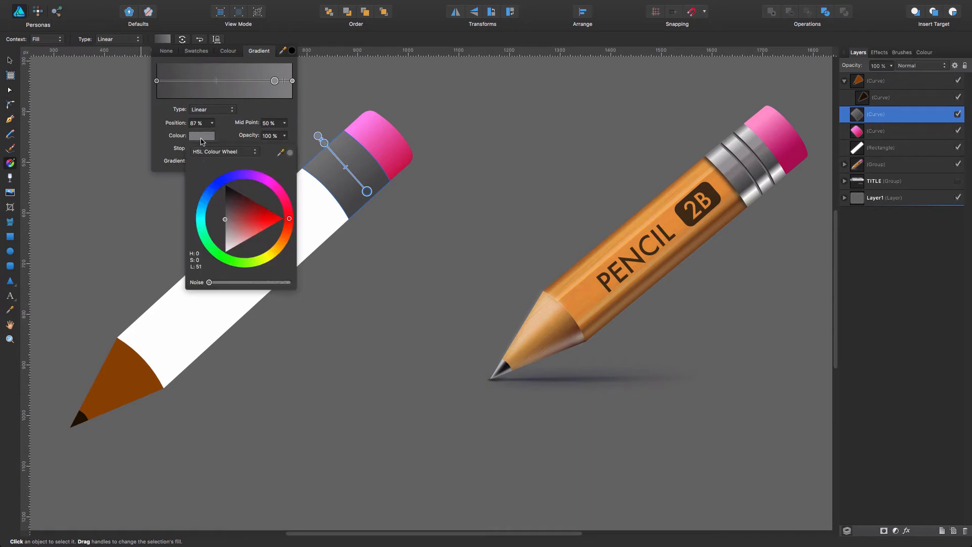
left_click_drag(229, 233, 223, 264)
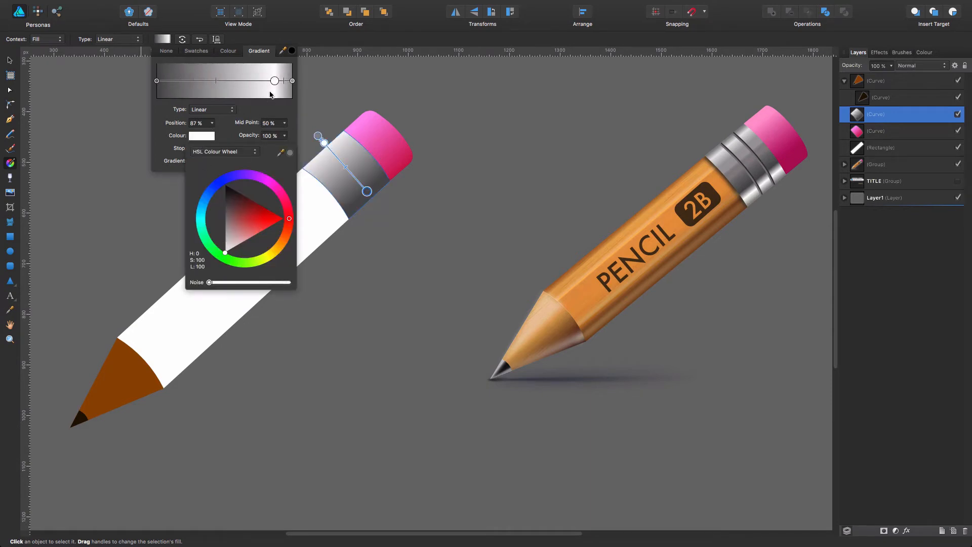
Add two more stops to the band's gradient below the white one, setting the lower one to mid grey (L 49) at 46%
left_click(261, 82)
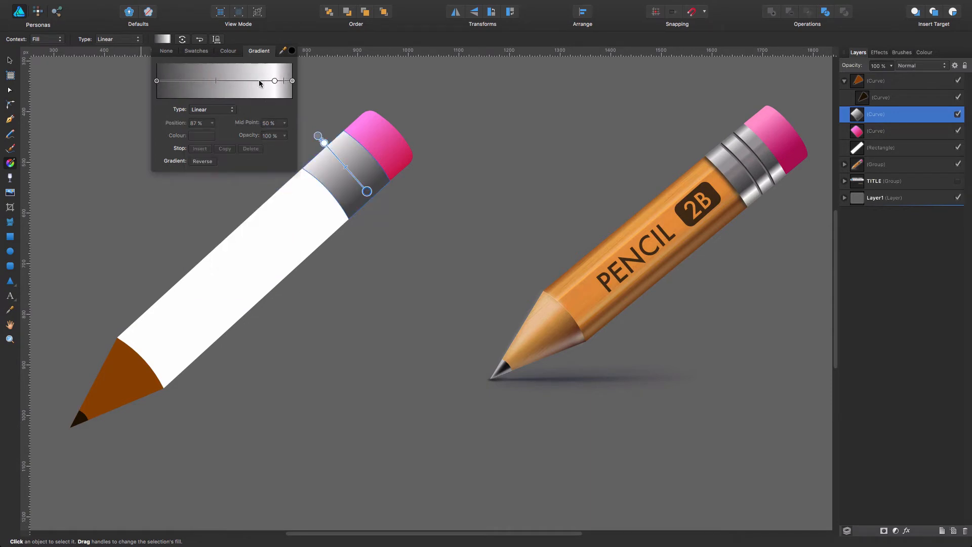
left_click(259, 82)
left_click(247, 82)
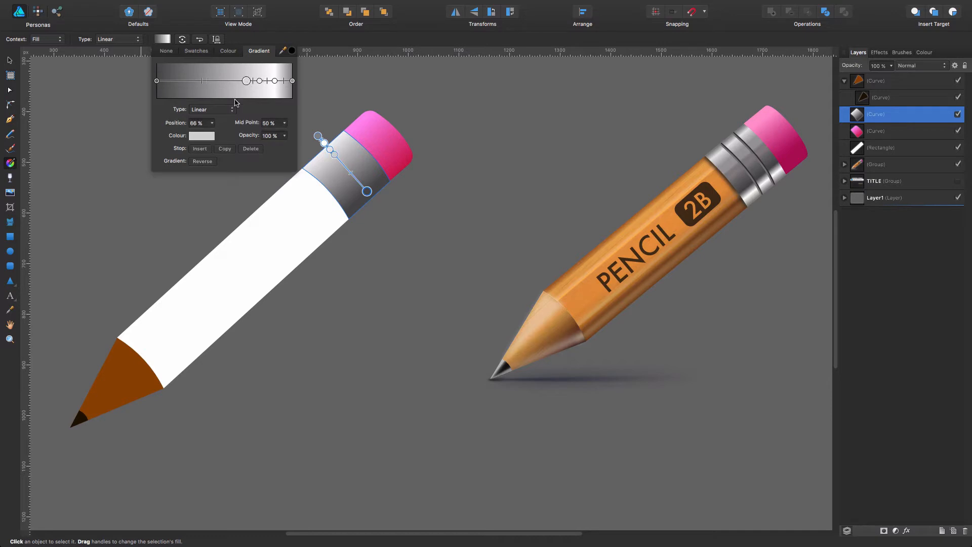
left_click(202, 135)
left_click_drag(231, 236, 224, 217)
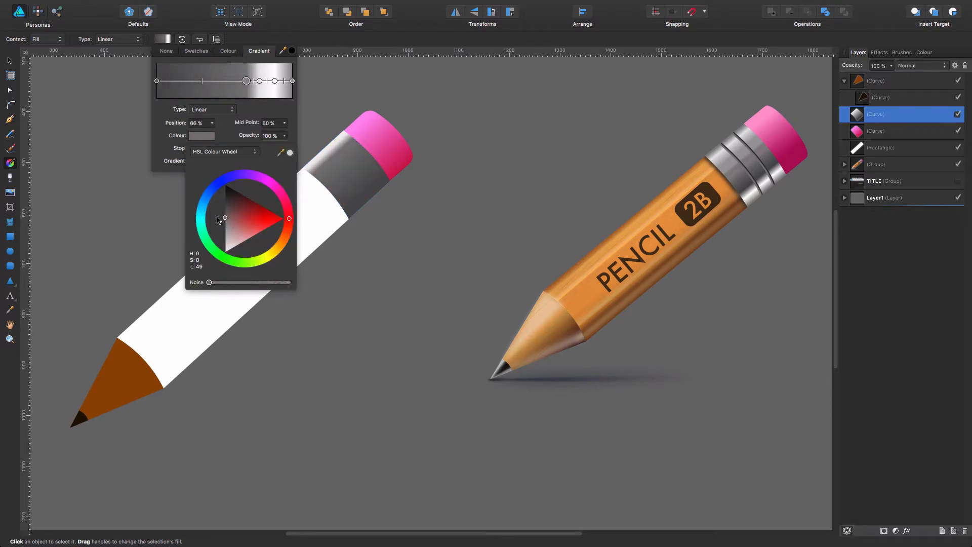
left_click_drag(248, 82, 219, 82)
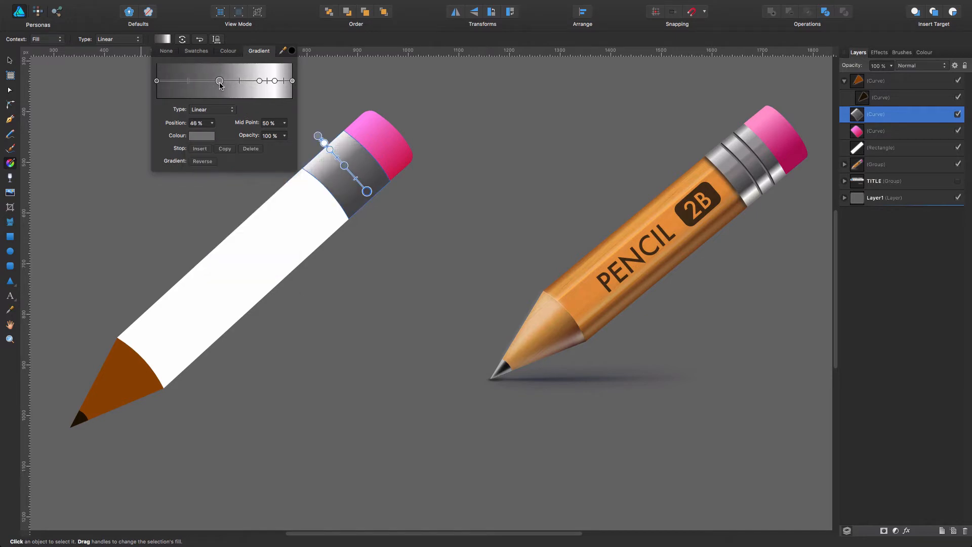
Shift the band's gradient handles, moving the lower-right one toward the band's lower edge and the upper-left one inward
left_click_drag(368, 193, 378, 200)
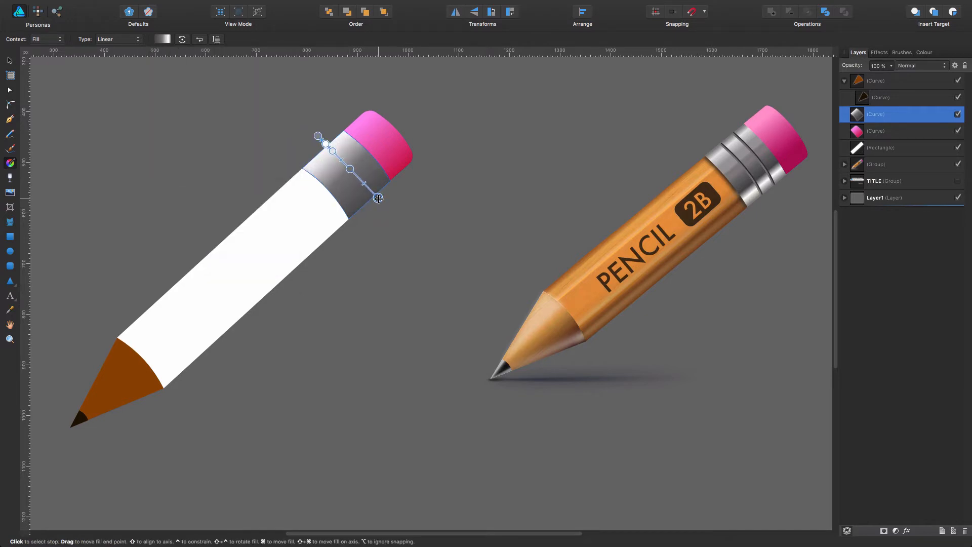
left_click_drag(318, 138, 330, 148)
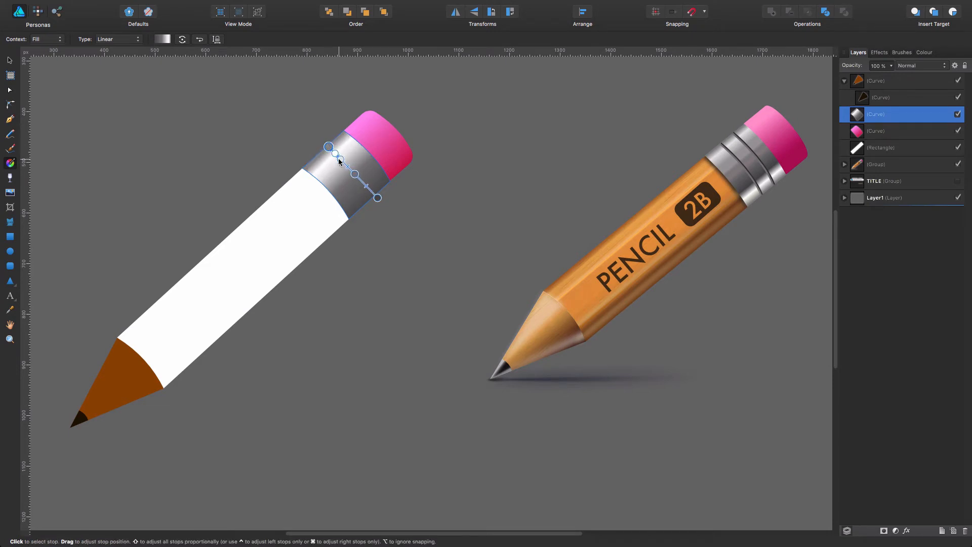
left_click_drag(345, 163, 341, 159)
left_click_drag(374, 199, 374, 199)
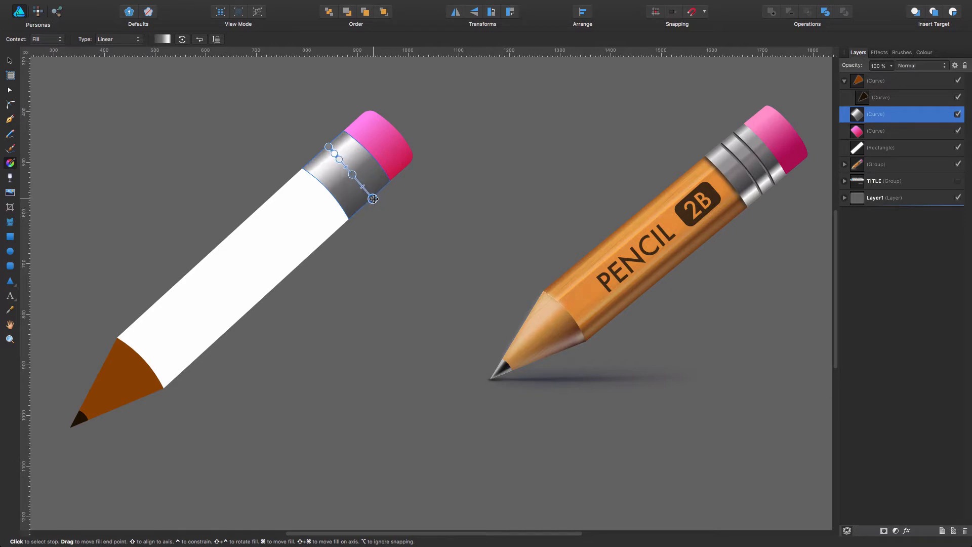
Add a gradient stop at 17% near the band's lower-right edge and colour it grey (L 63)
left_click(365, 190)
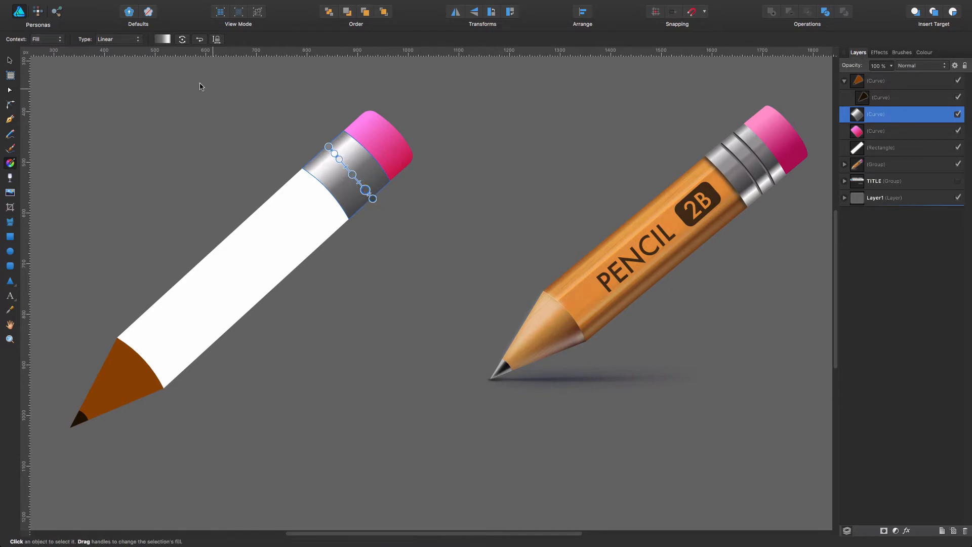
left_click(162, 40)
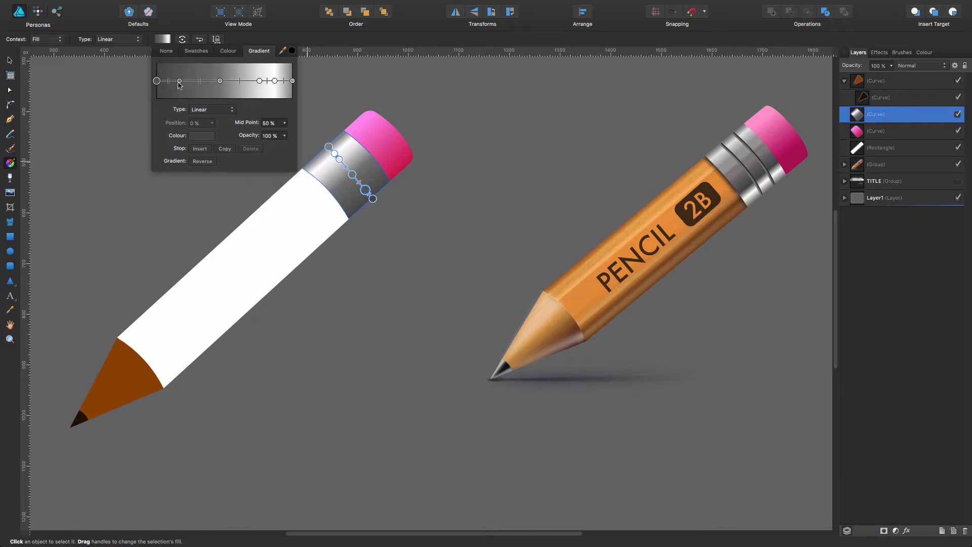
left_click(179, 81)
left_click(201, 137)
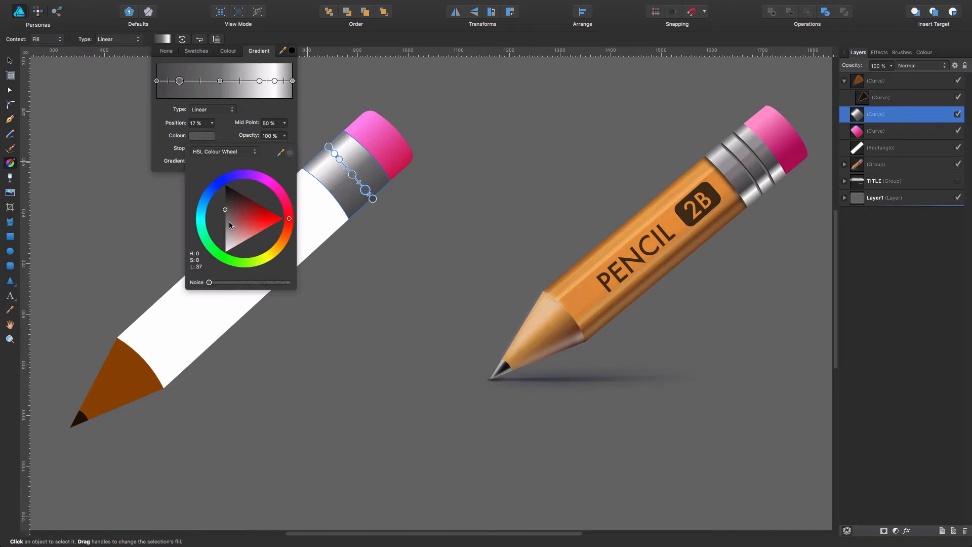
left_click_drag(230, 224, 223, 228)
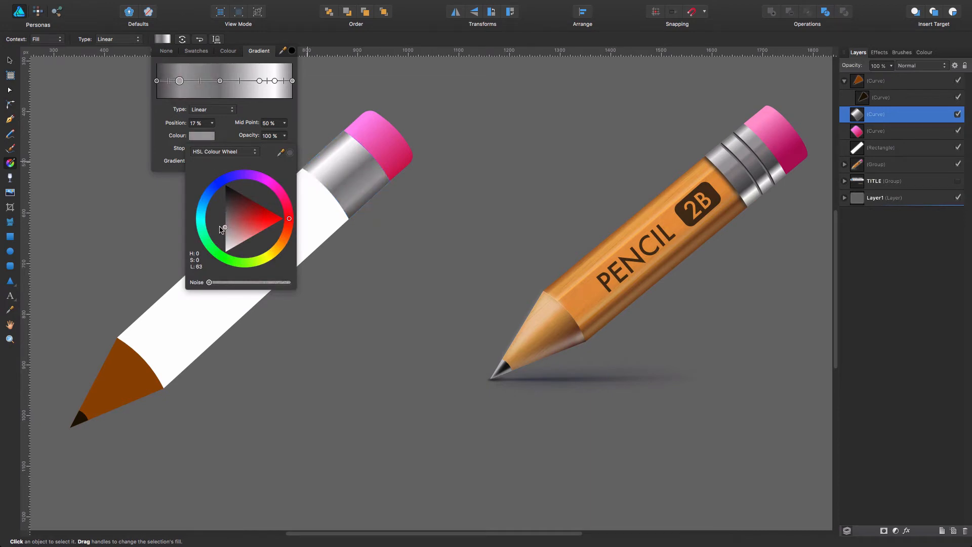
Realign the lower-right end of the band's gradient and lighten the 17% stop to light grey (L 78)
left_click(10, 61)
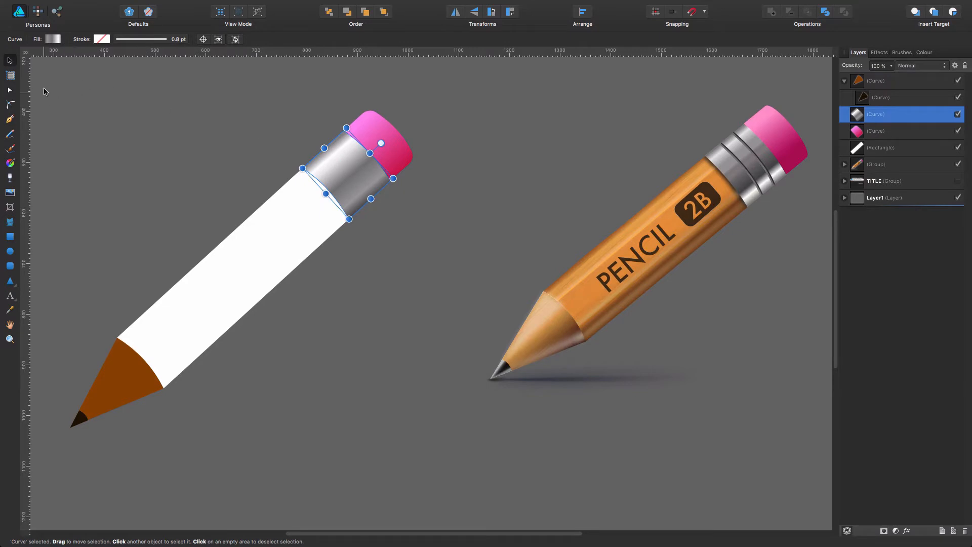
left_click(11, 162)
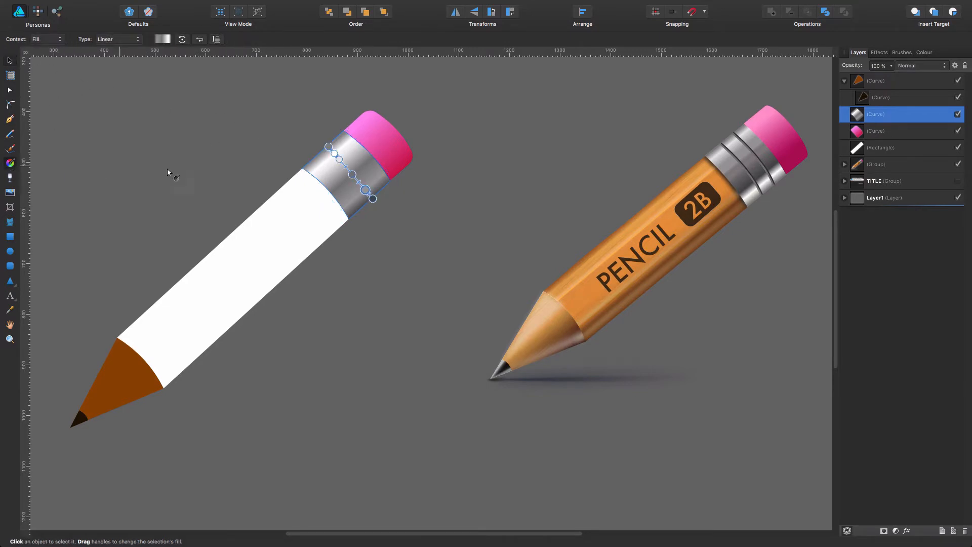
left_click_drag(373, 202, 377, 196)
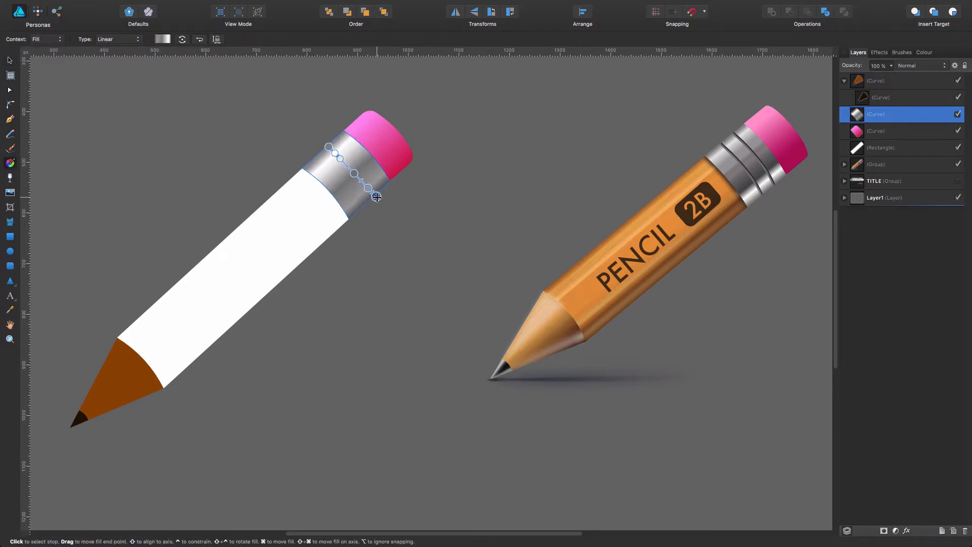
left_click(368, 188)
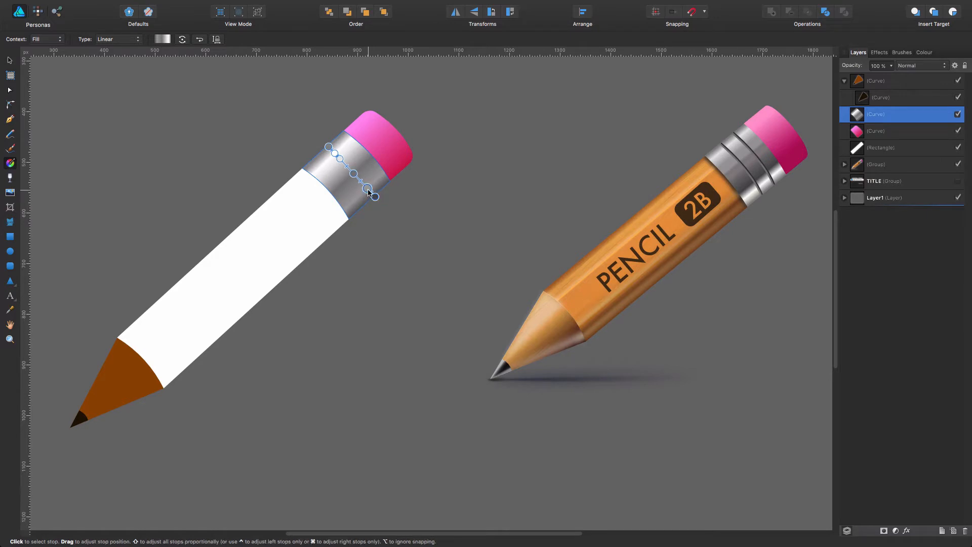
left_click(164, 41)
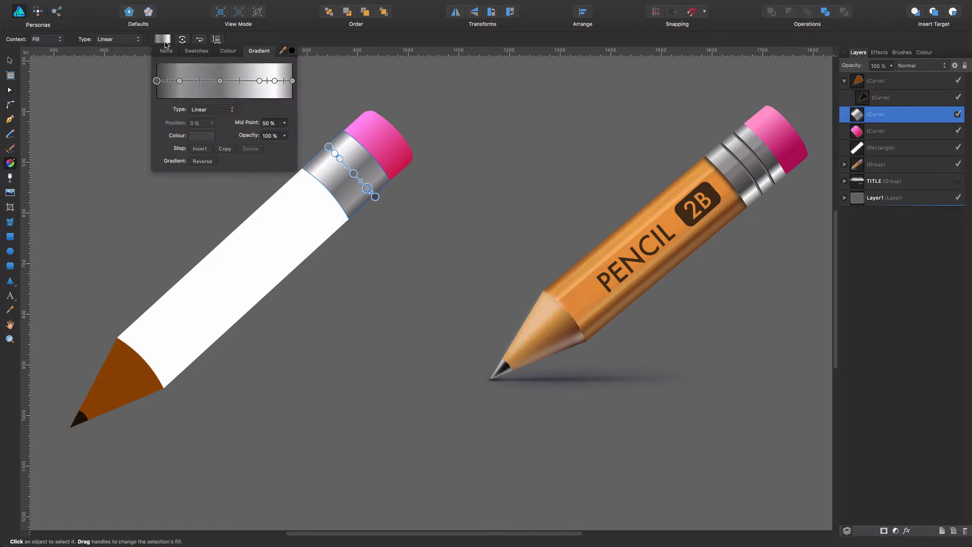
left_click(180, 81)
left_click(200, 136)
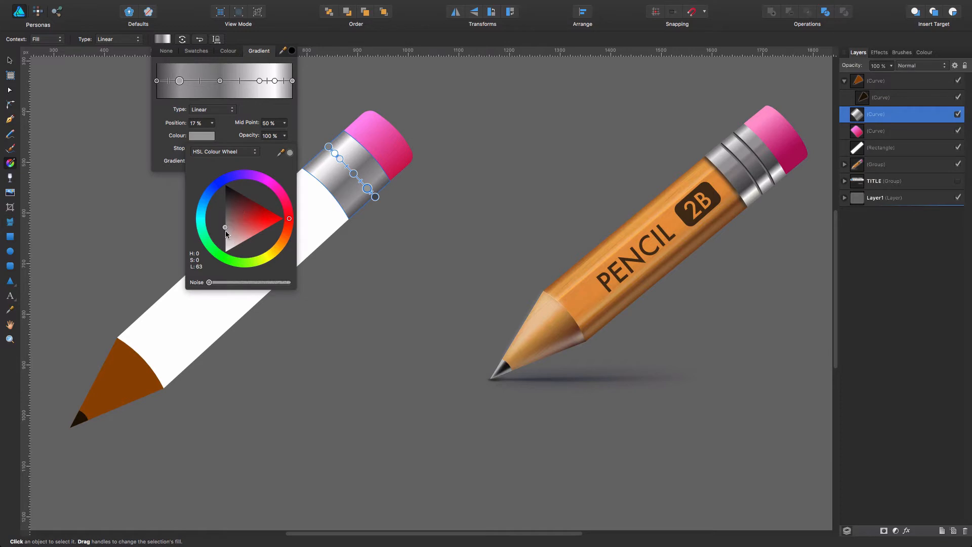
left_click_drag(228, 234, 225, 239)
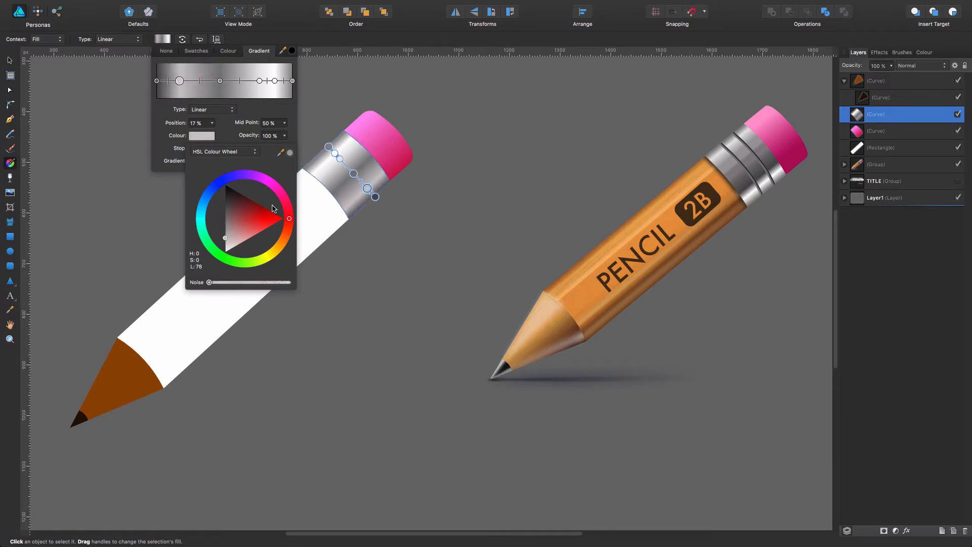
Move the band gradient's mid-grey stop to 37%, set its mid point to 69%, and deselect the band
left_click_drag(219, 81, 208, 82)
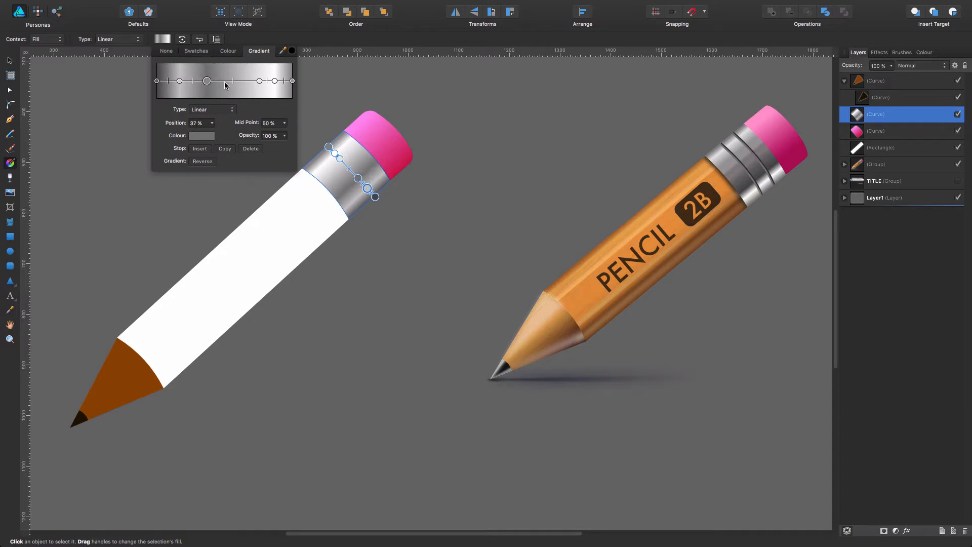
left_click_drag(232, 81, 244, 85)
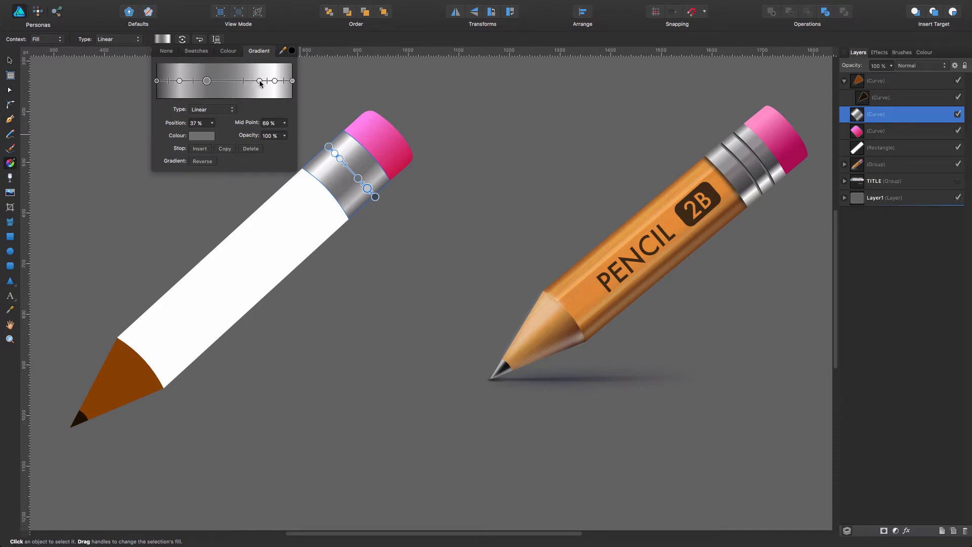
left_click(486, 166)
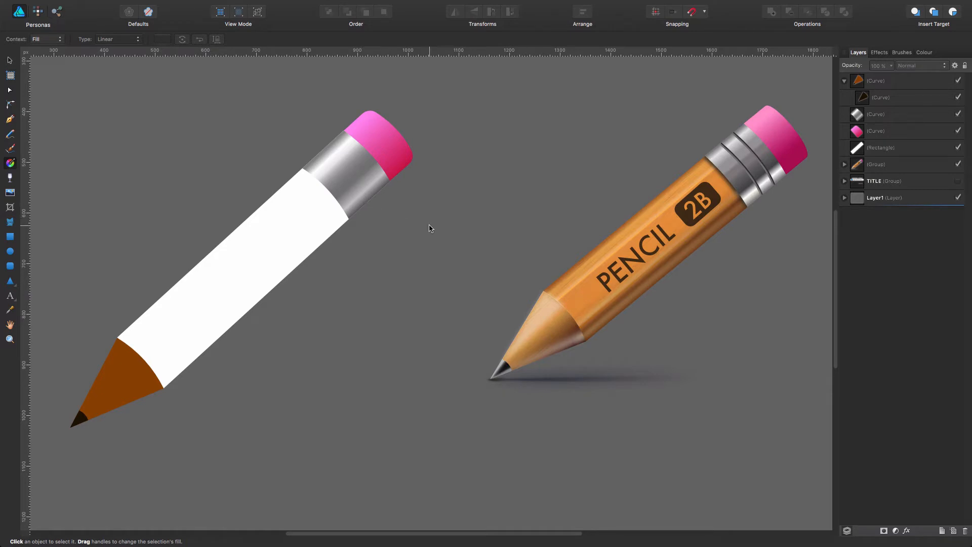
key("z")
left_click(289, 263)
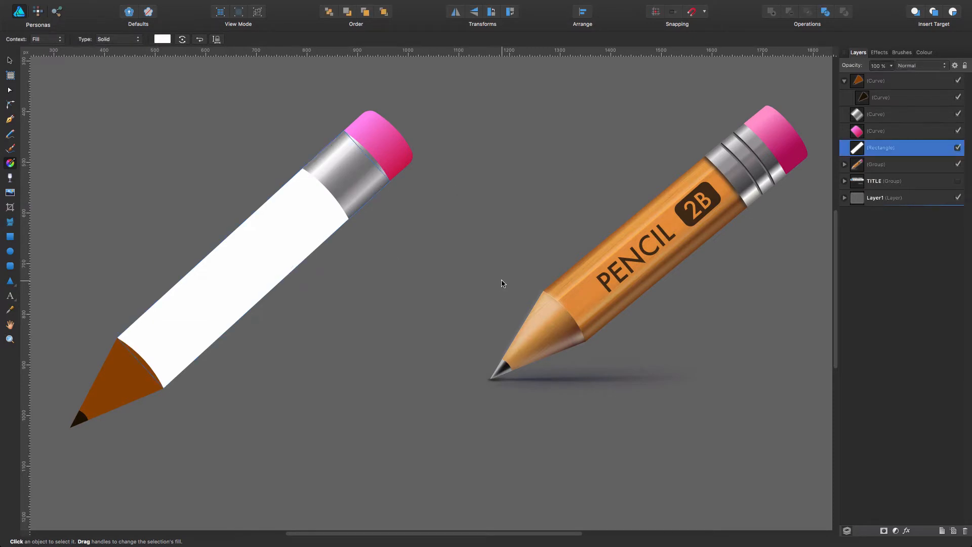
left_click(461, 265)
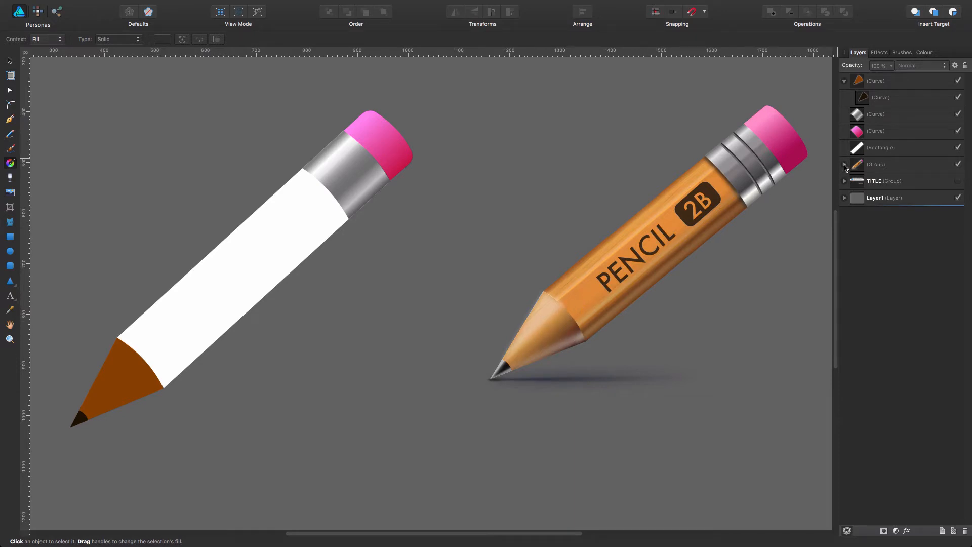
Expand the reference pencil's nested groups down to its rounded-rectangle body and select the texture image inside it
left_click(844, 165)
left_click(849, 198)
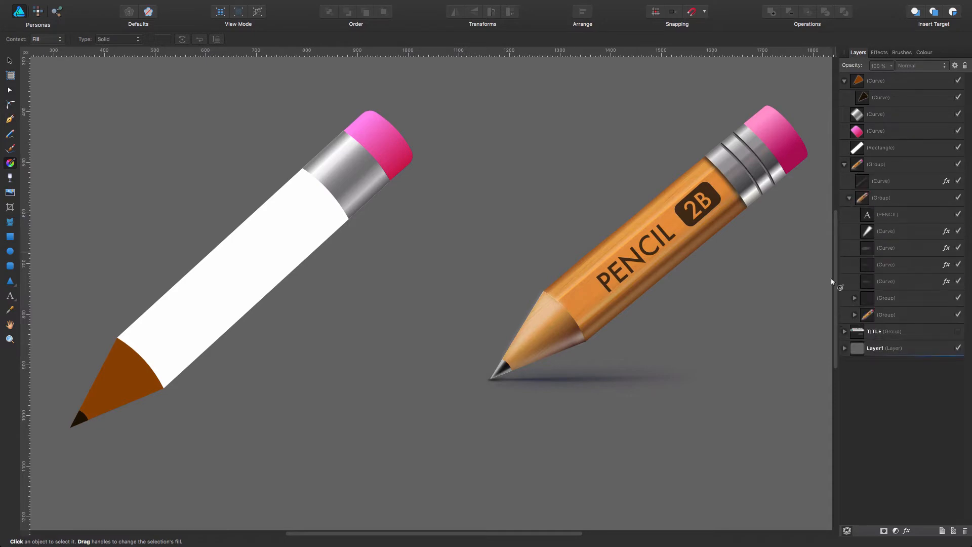
left_click(855, 315)
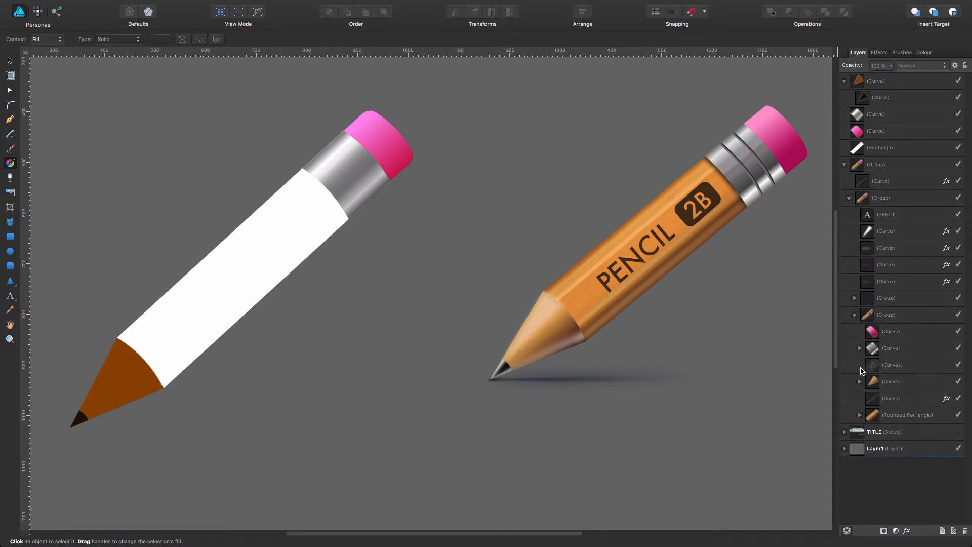
left_click(859, 415)
scroll(865, 416, "down", 2)
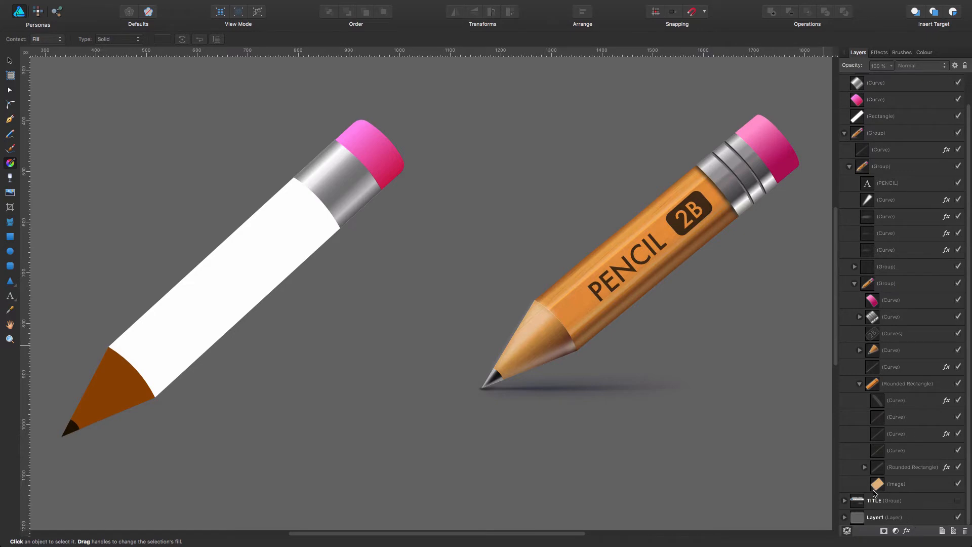
left_click(878, 485)
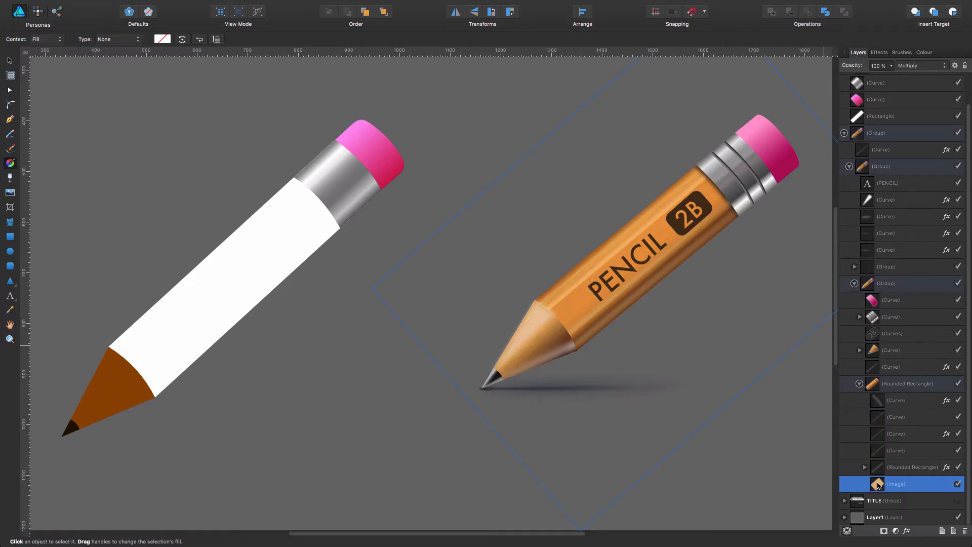
Duplicate the texture image inside the reference pencil's body and cut and paste the copy to the top of the layer stack
key("super+j")
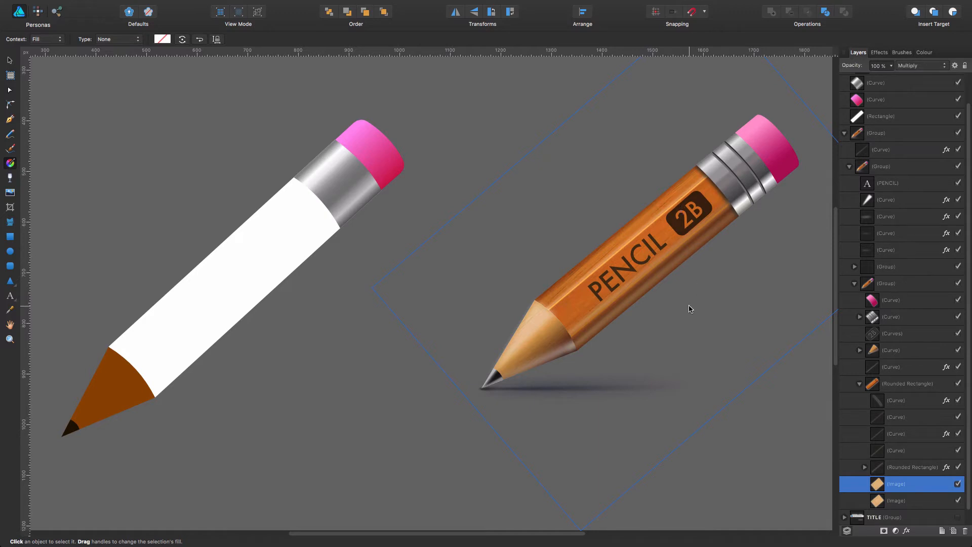
key("Delete")
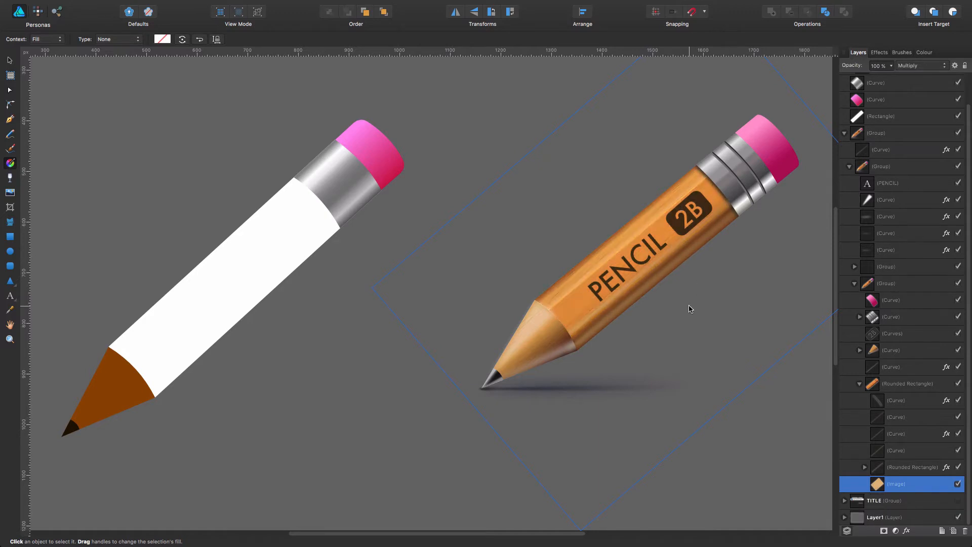
key("super+z")
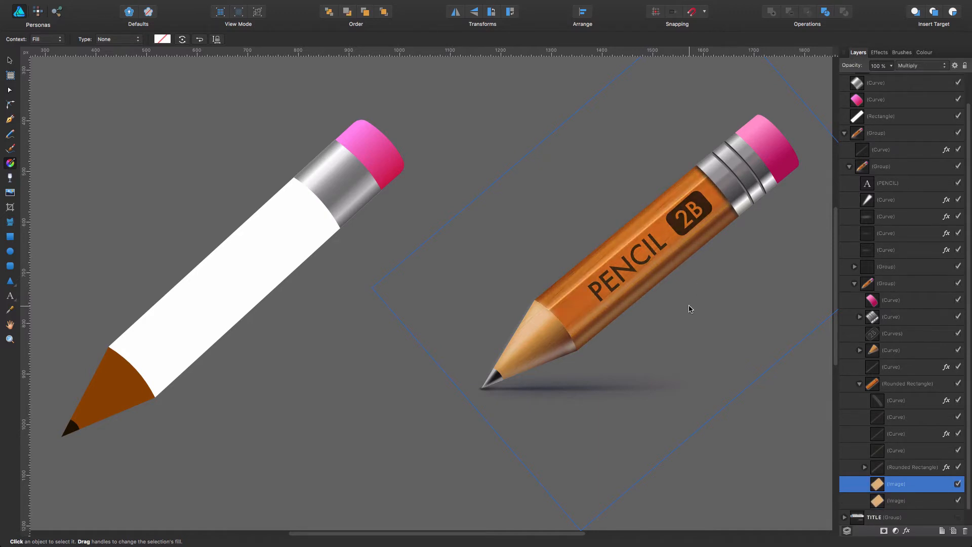
key("Delete")
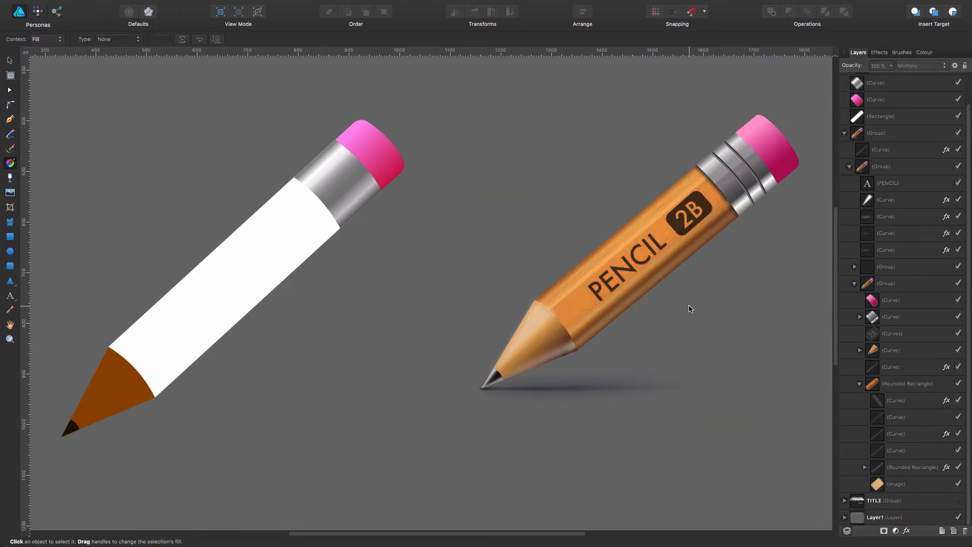
key("super+z")
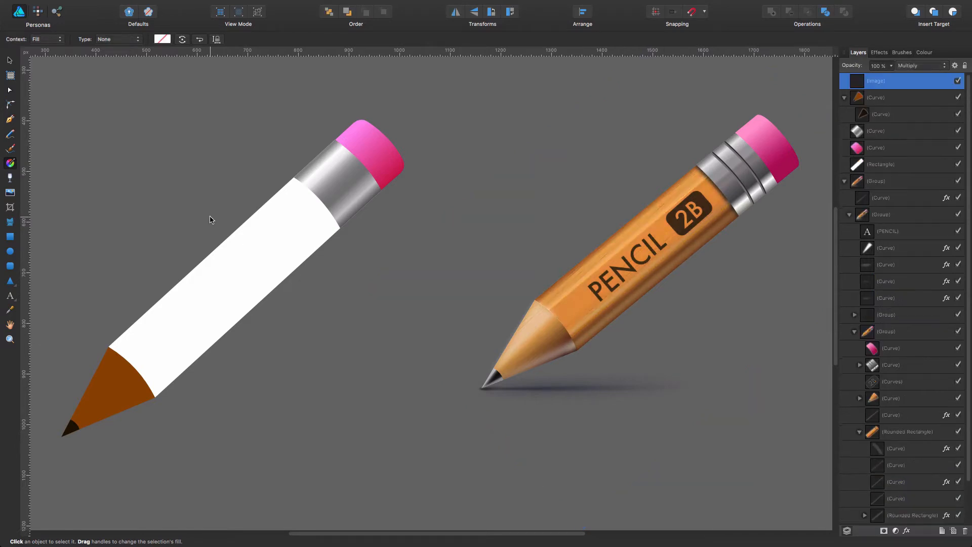
Move the texture image copy off the reference pencil so that it covers the white pencil's body
mouse_move(604, 201)
left_mouse_down()
mouse_move(428, 260)
mouse_move(240, 243)
left_mouse_up()
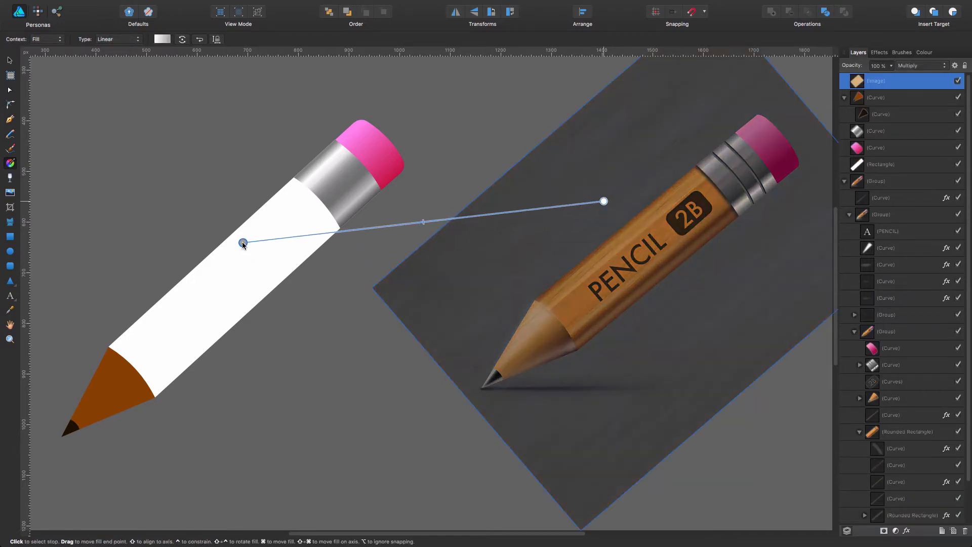
key("super+z")
key("v")
mouse_move(530, 221)
left_mouse_down()
mouse_move(163, 217)
mouse_move(185, 214)
left_mouse_up()
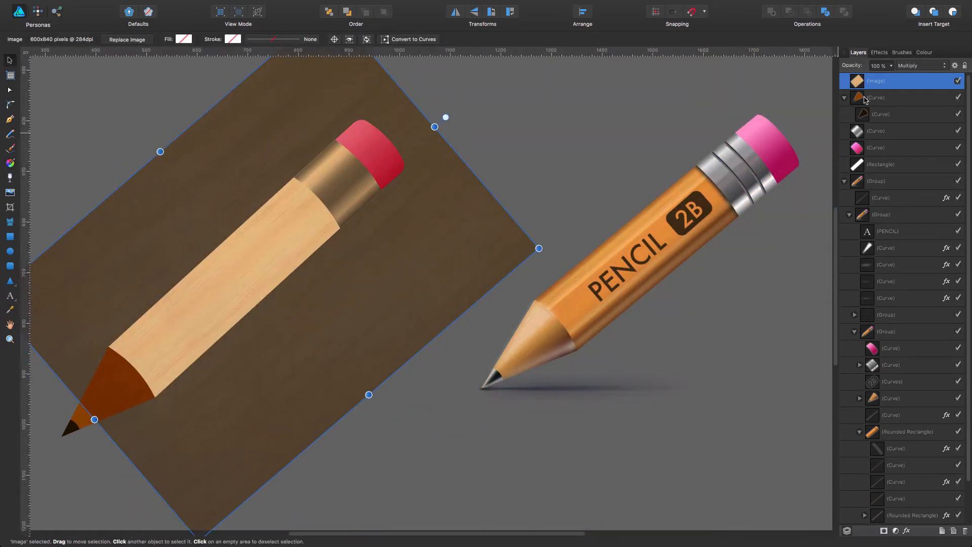
Try the Normal blend mode on the texture image over the pencil, and return it to Multiply
left_click(913, 67)
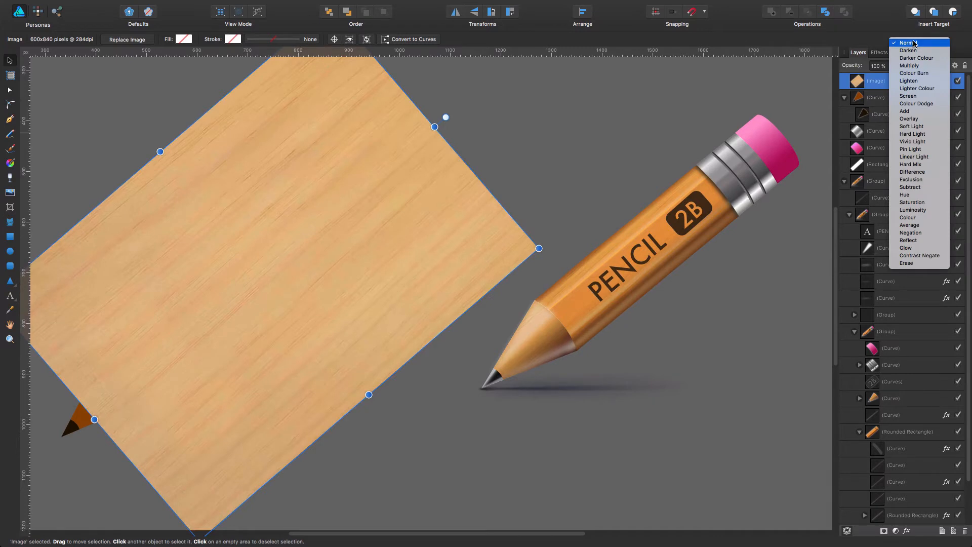
left_click(913, 44)
left_click(556, 160)
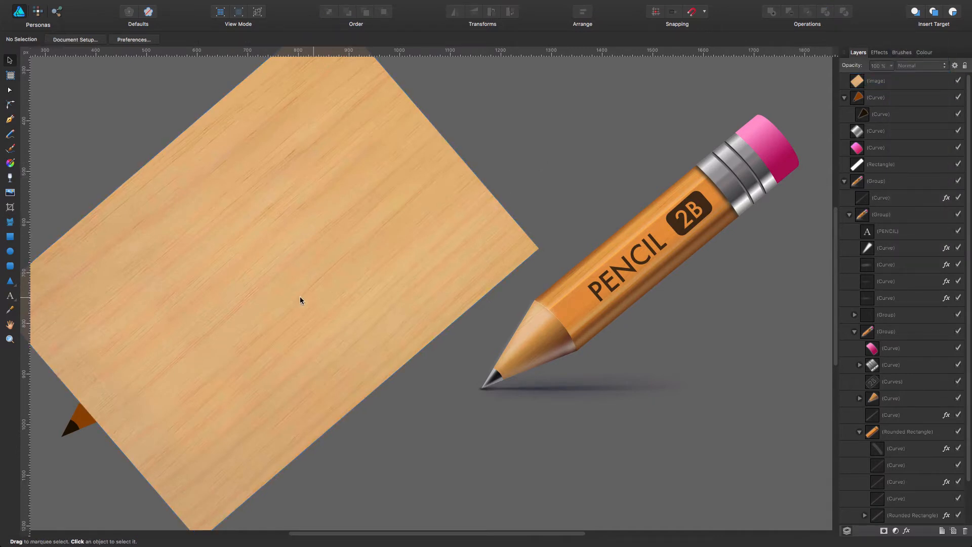
left_click(262, 288)
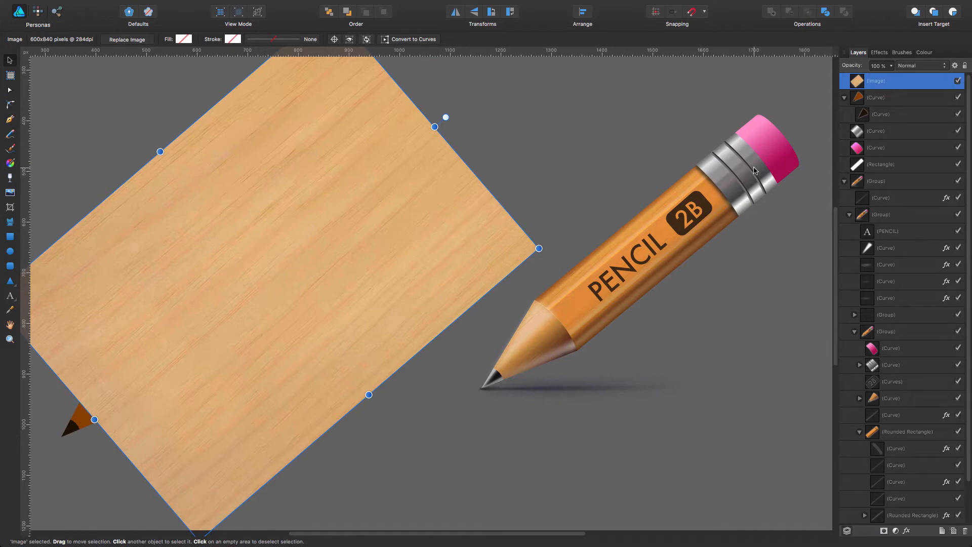
left_click(921, 66)
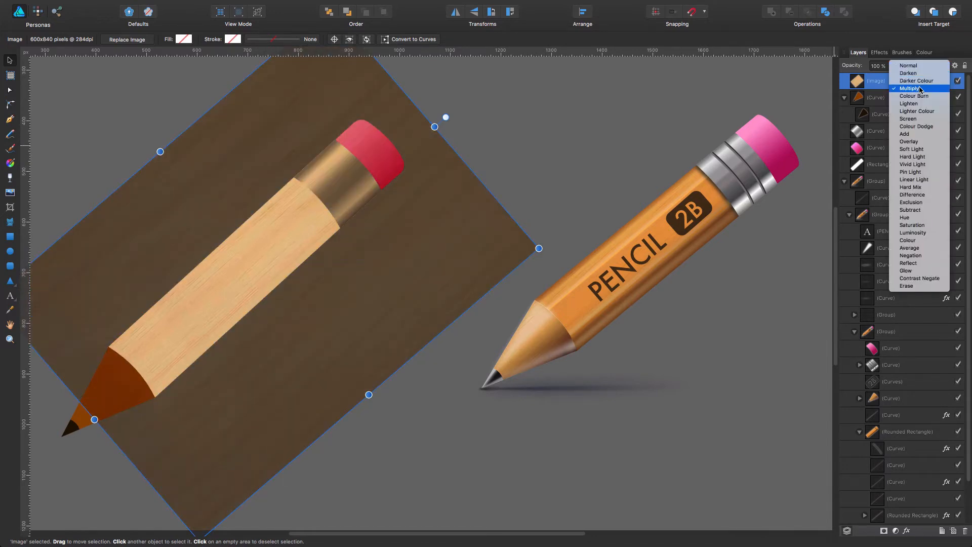
left_click(921, 88)
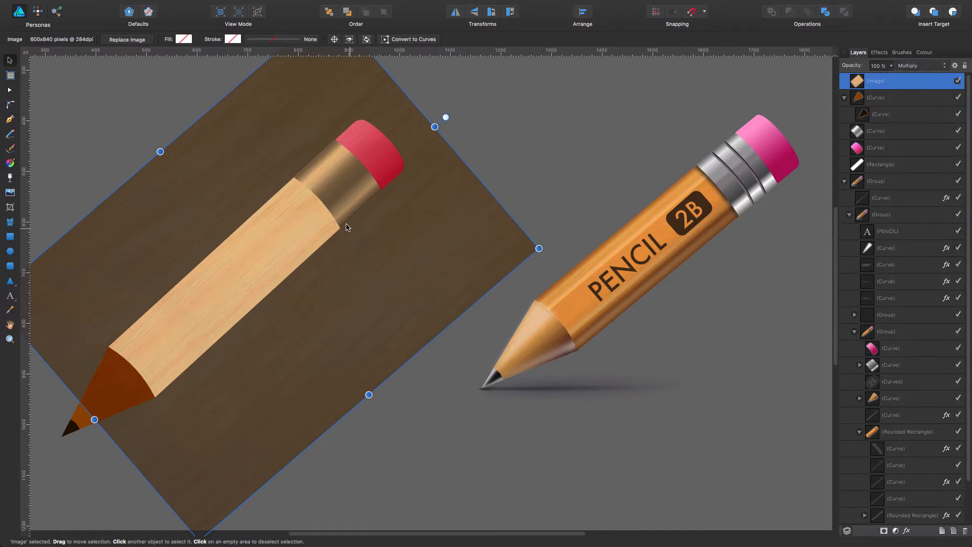
Collapse the tip curve and the reference pencil group in the layer list, and toggle the texture image's visibility
left_click_drag(152, 124, 228, 119)
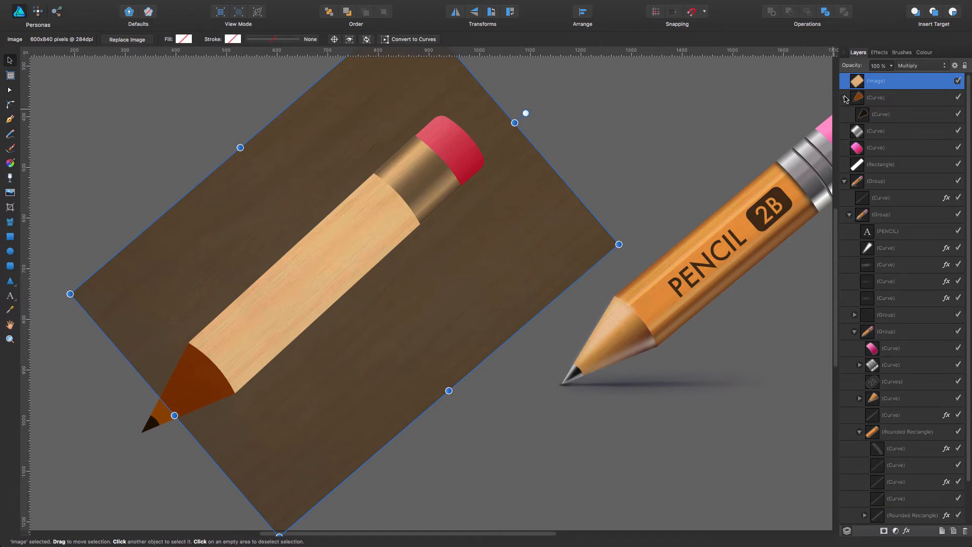
left_click(844, 97)
left_click(844, 164)
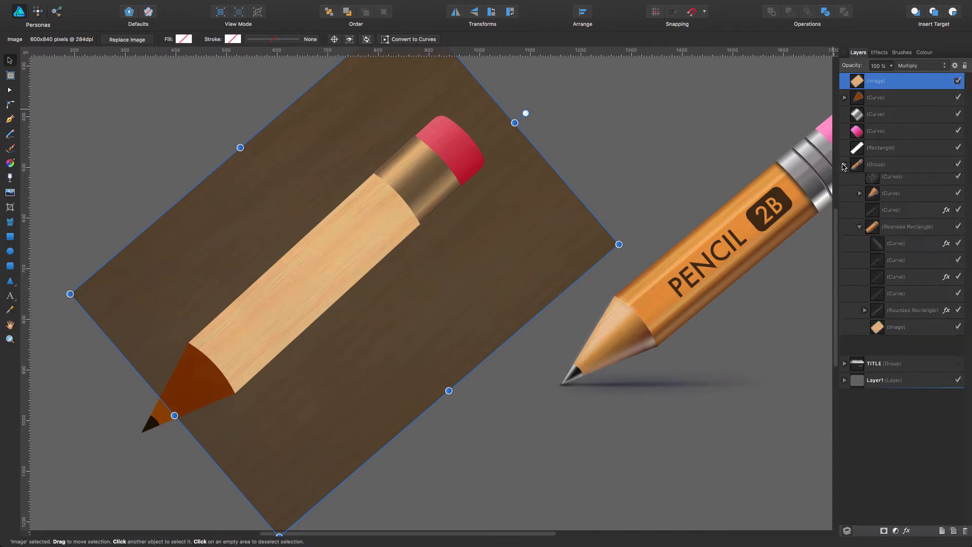
left_click(887, 165)
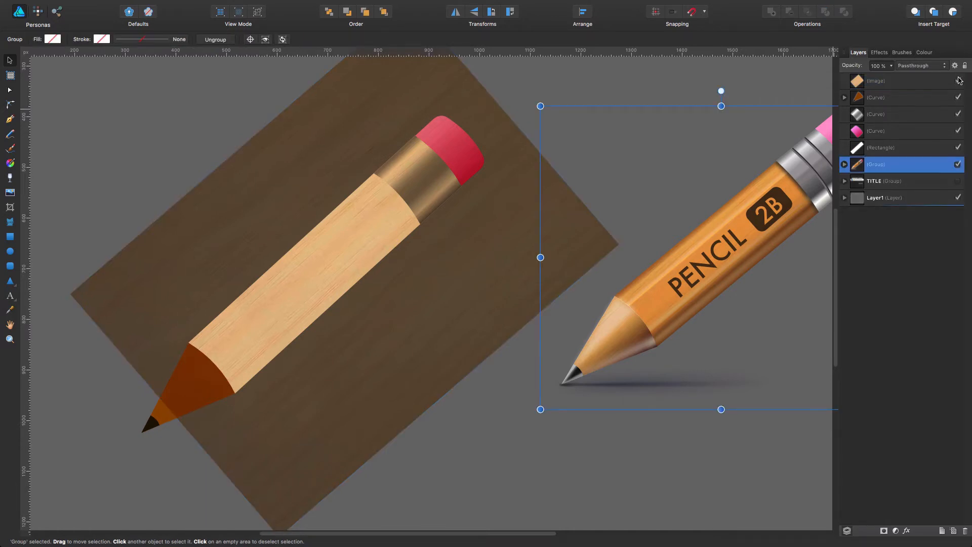
left_click(958, 80)
left_click(958, 81)
Cut the texture image from the top of the stack and lock the reference pencil group
left_click(454, 267)
key("Delete")
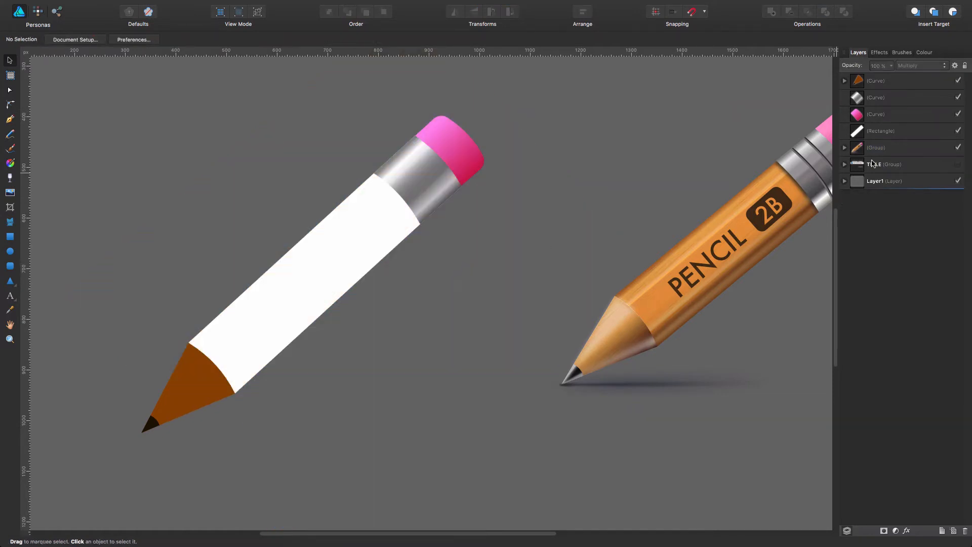
left_click(908, 150)
left_click(965, 67)
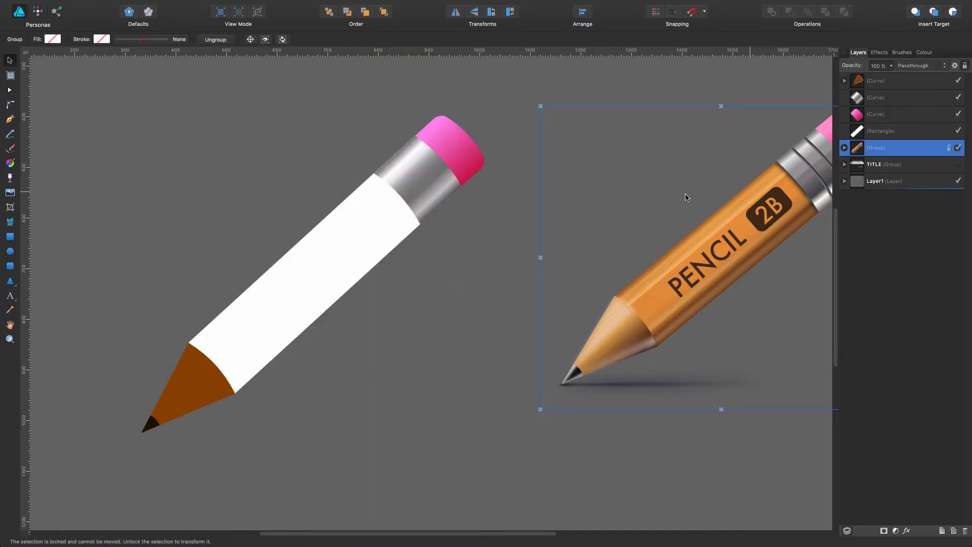
Paste the texture image above the locked reference group and nest it inside the white body rectangle as clipped content
key("super+v")
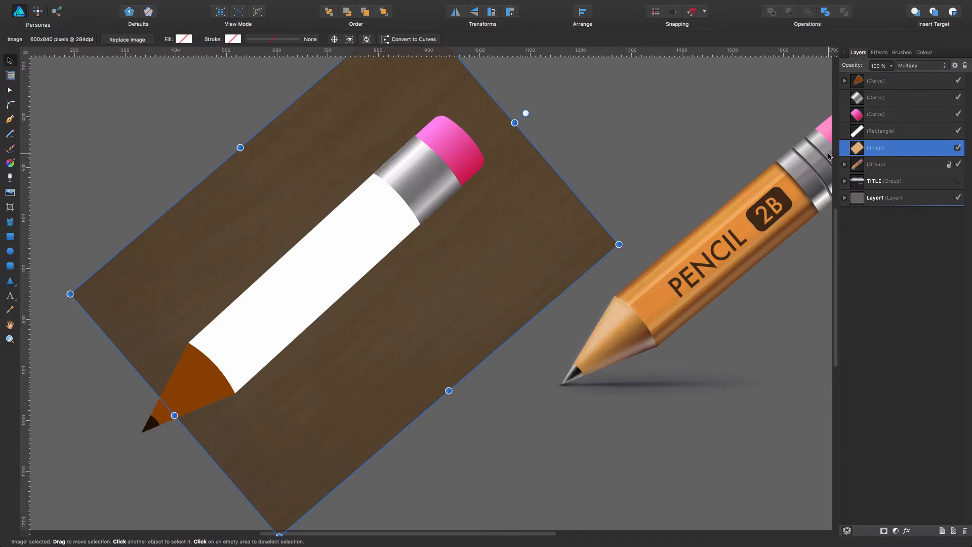
left_click(338, 251)
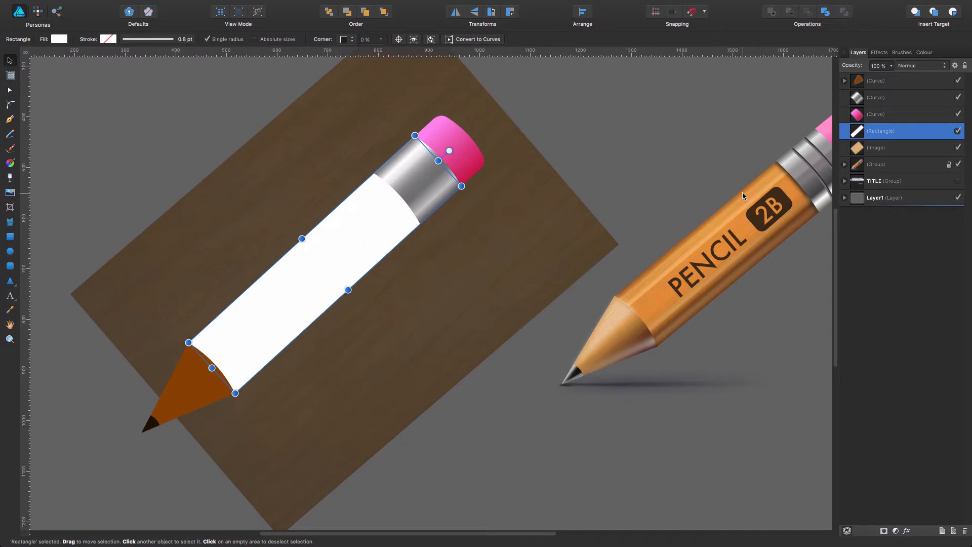
left_click_drag(858, 150, 866, 139)
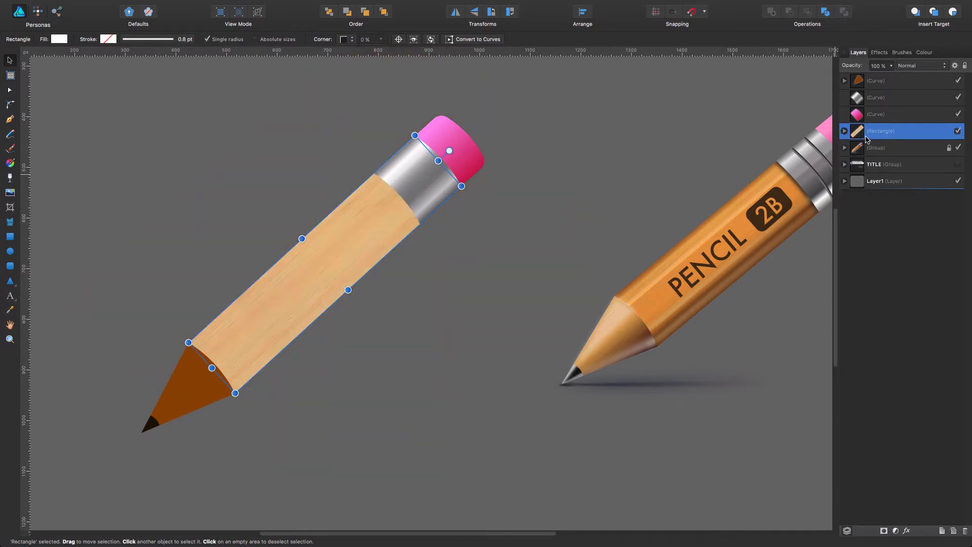
Try the Multiply blend mode on the body rectangle, and return the rectangle to Normal
left_click(918, 65)
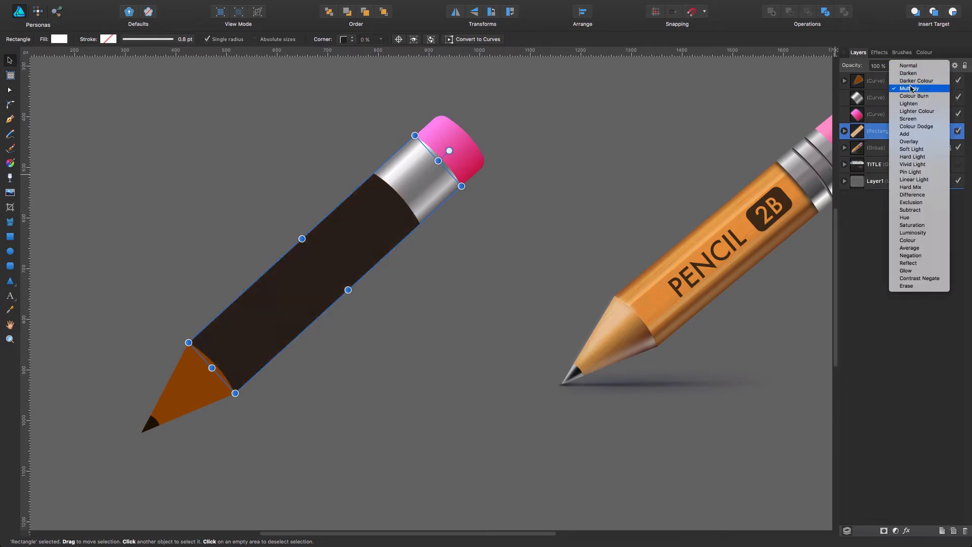
left_click(910, 89)
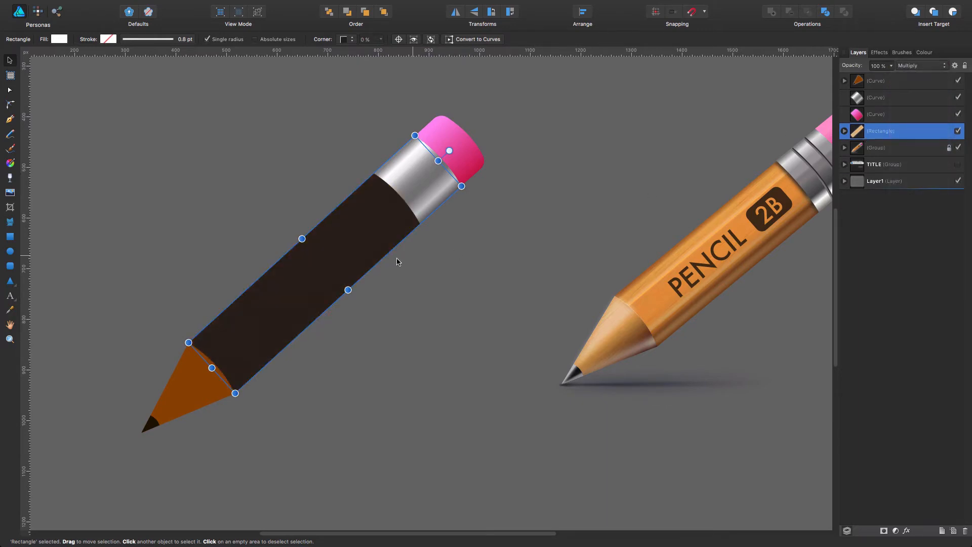
left_click(844, 148)
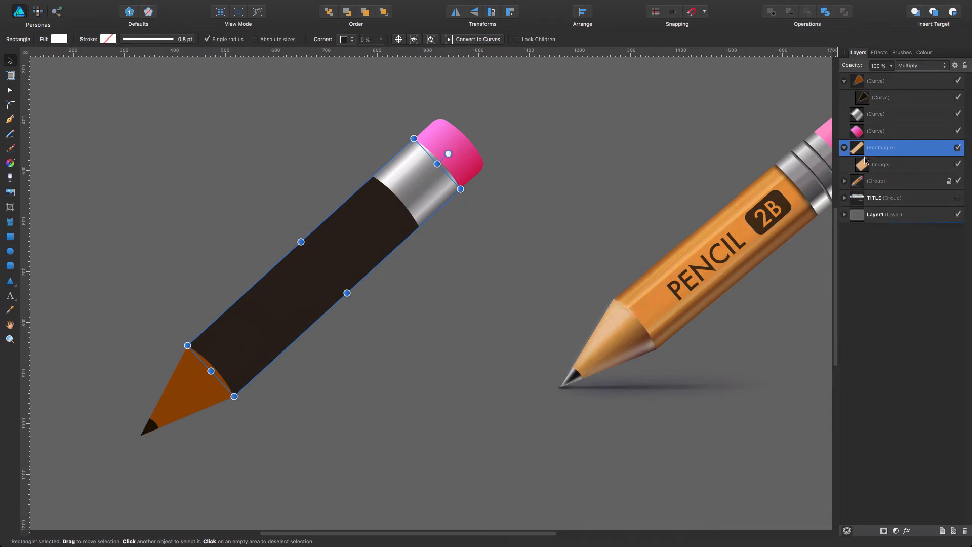
left_click(881, 165)
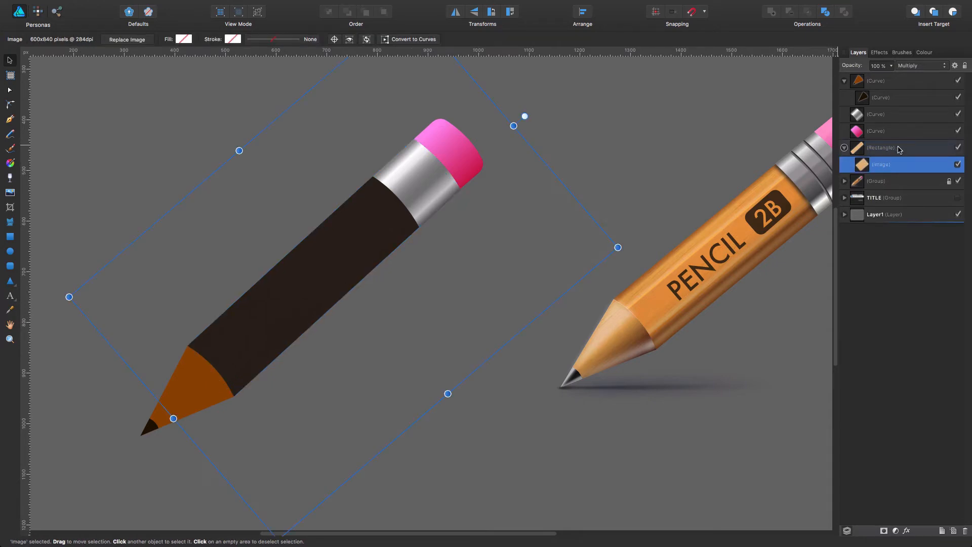
left_click(899, 149)
left_click(928, 65)
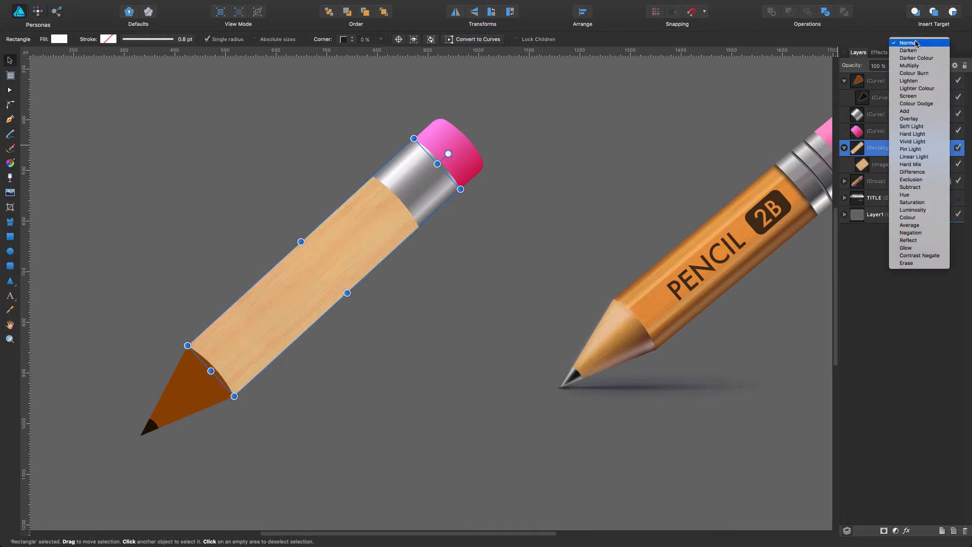
left_click(916, 43)
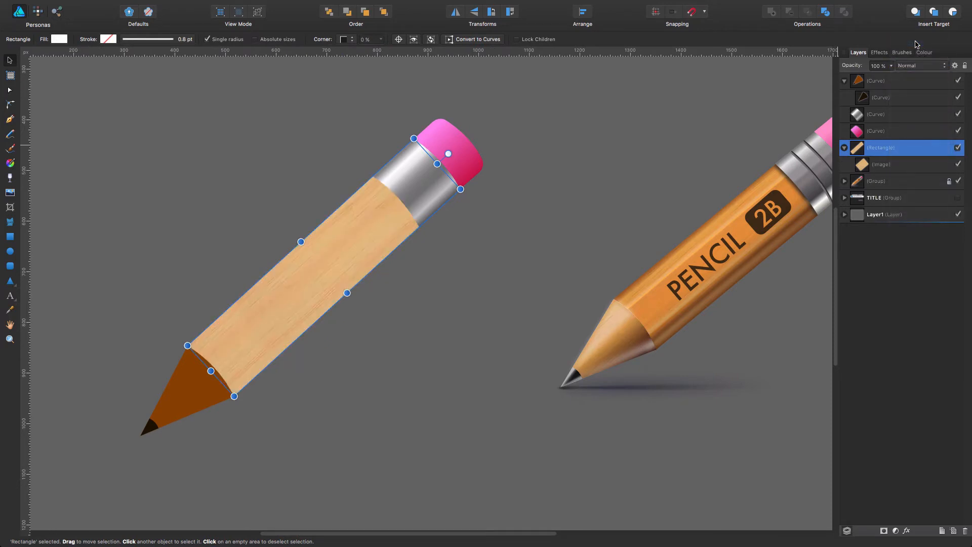
Fill the body rectangle with yellow-orange (H 42, S 73, L 59) beneath its wood texture, and deselect it
left_click(59, 40)
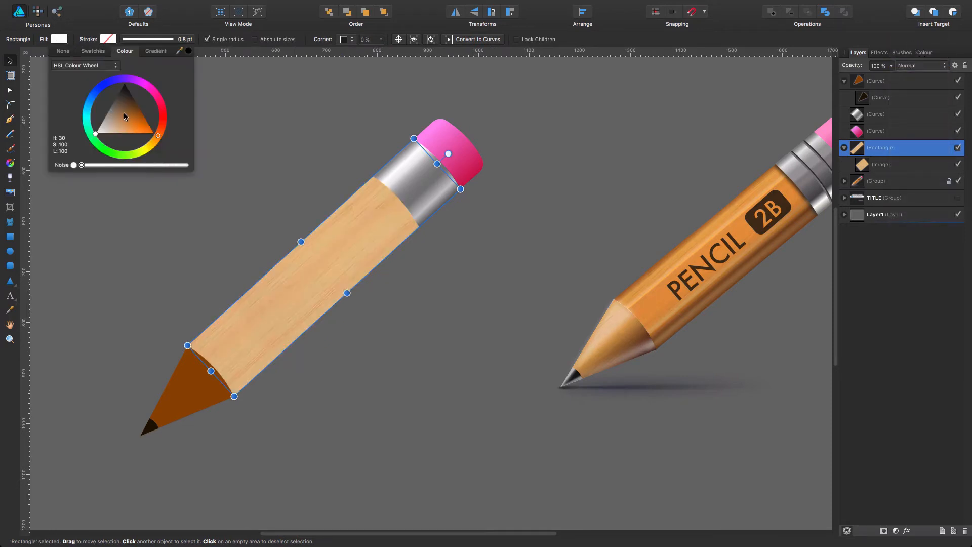
mouse_move(136, 121)
left_mouse_down()
mouse_move(152, 154)
mouse_move(161, 149)
mouse_move(139, 121)
mouse_move(129, 132)
left_mouse_up()
left_click(157, 139)
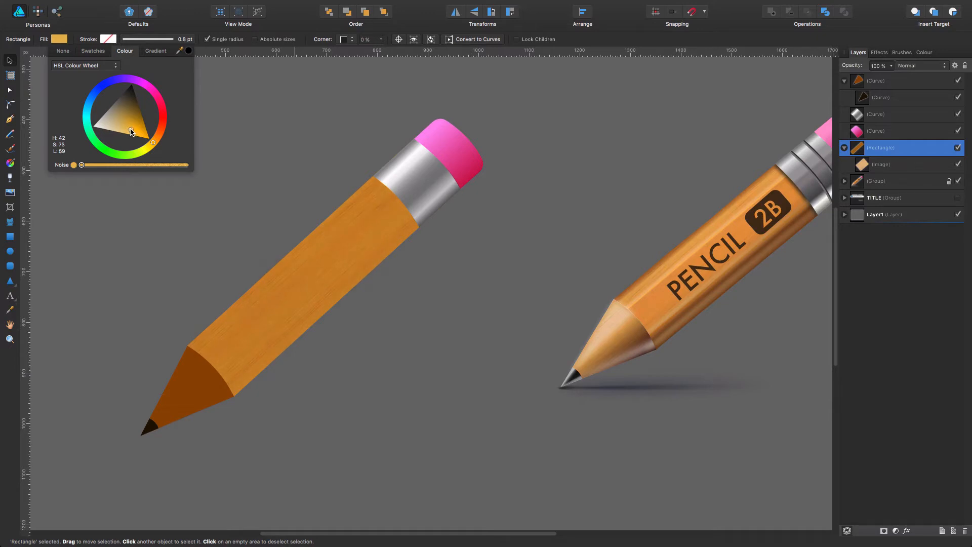
left_click(250, 169)
left_click(248, 173)
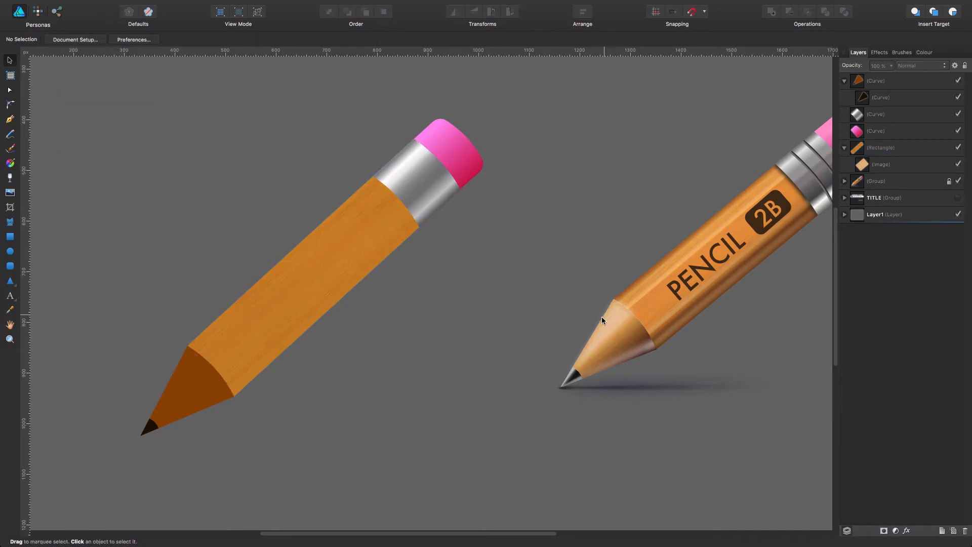
Duplicate the body's texture image and nest the copy inside the brown tip curve, above the lead
left_click(865, 166)
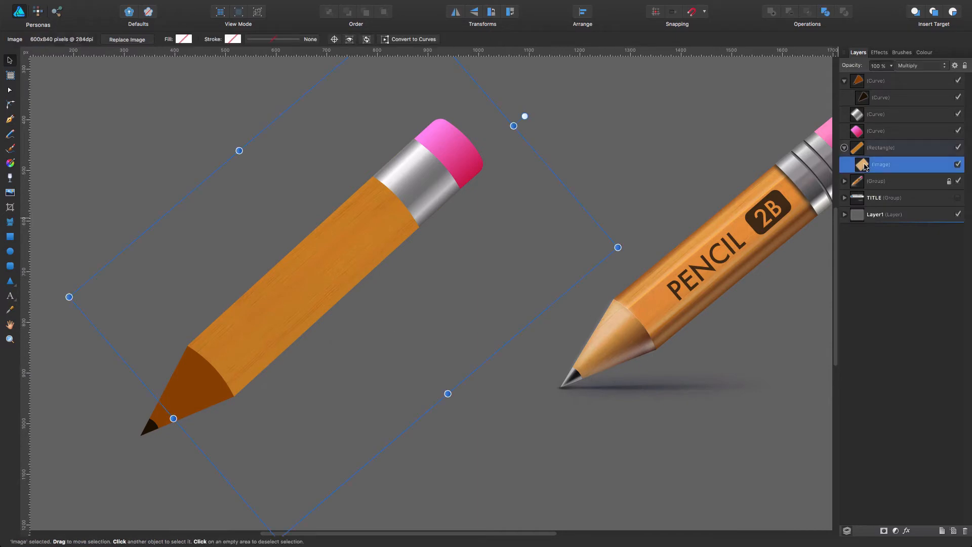
key("super+j")
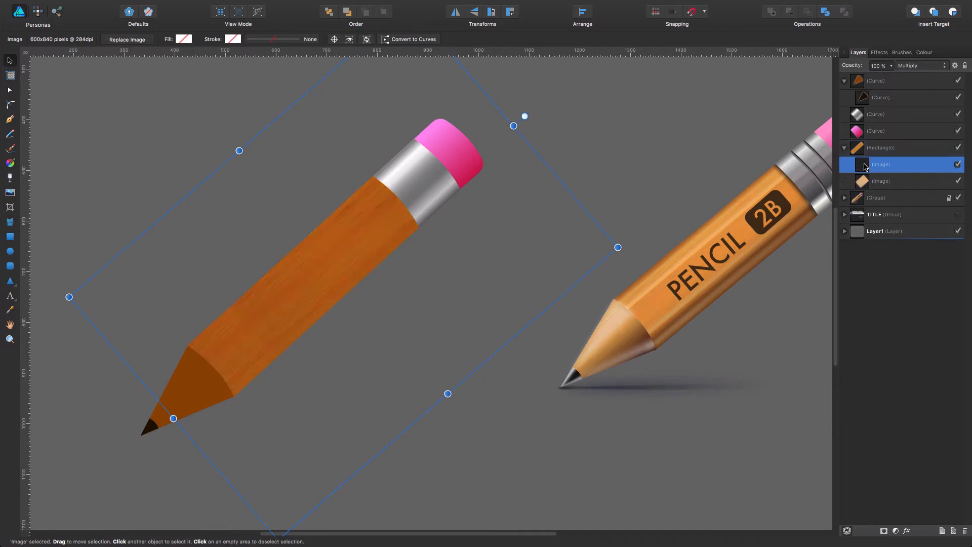
left_click_drag(884, 167, 879, 96)
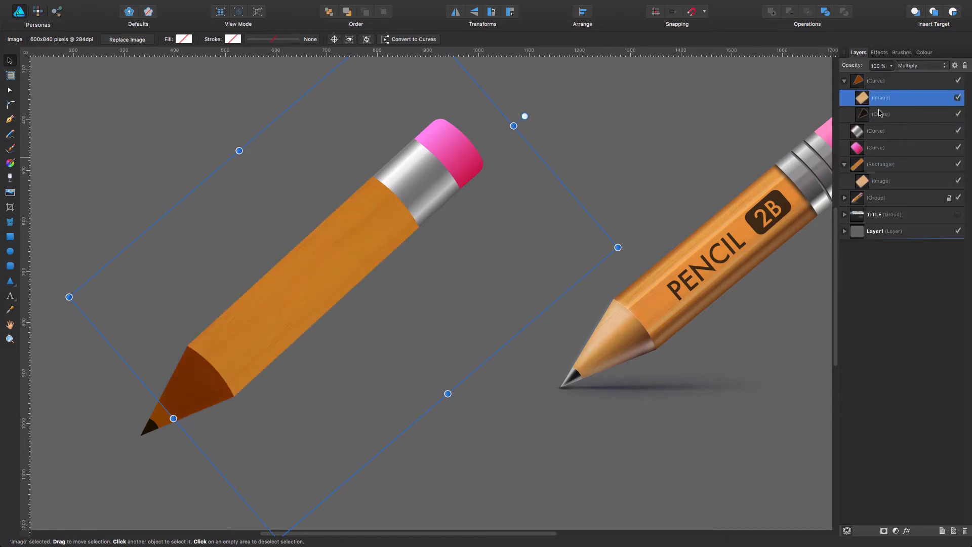
Shift the tip's texture image so it covers the whole cone, and set its blend mode to Normal
left_click_drag(206, 384, 169, 408)
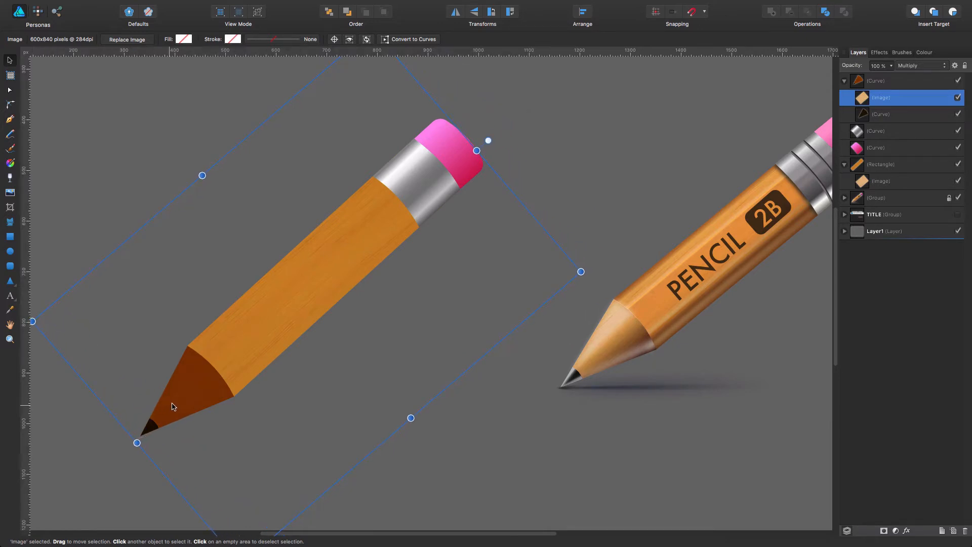
left_click(925, 67)
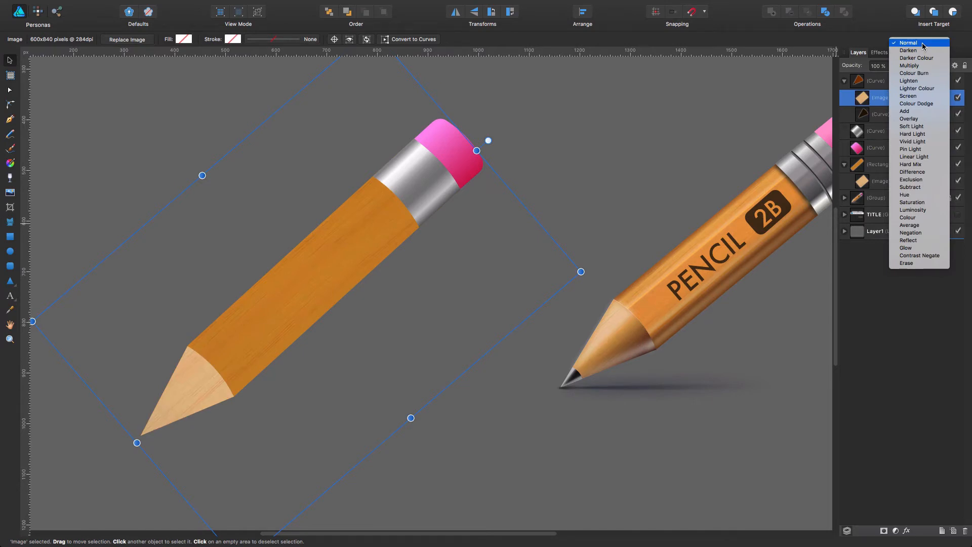
left_click(922, 45)
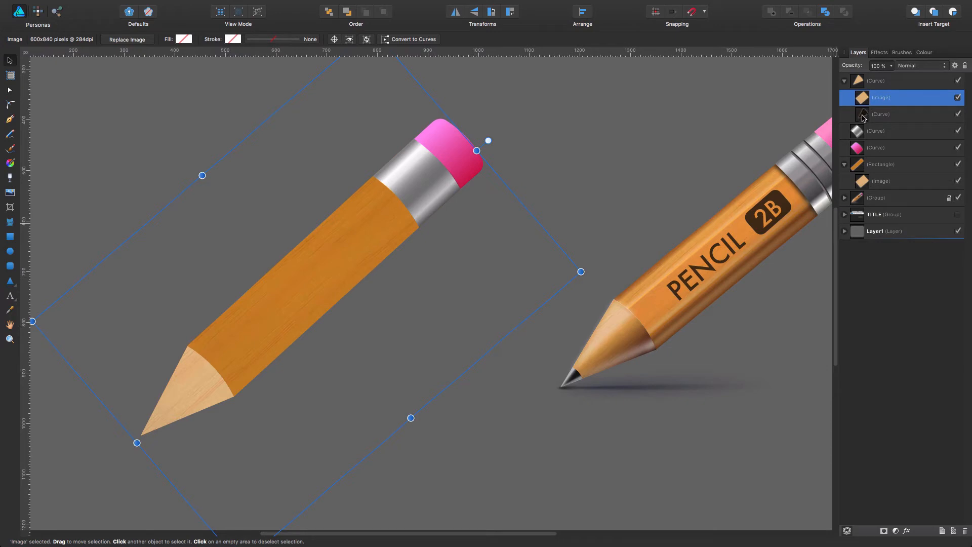
Move the tip's wood texture image beneath the lead curve within the cone, and deselect it
left_click_drag(863, 118, 862, 93)
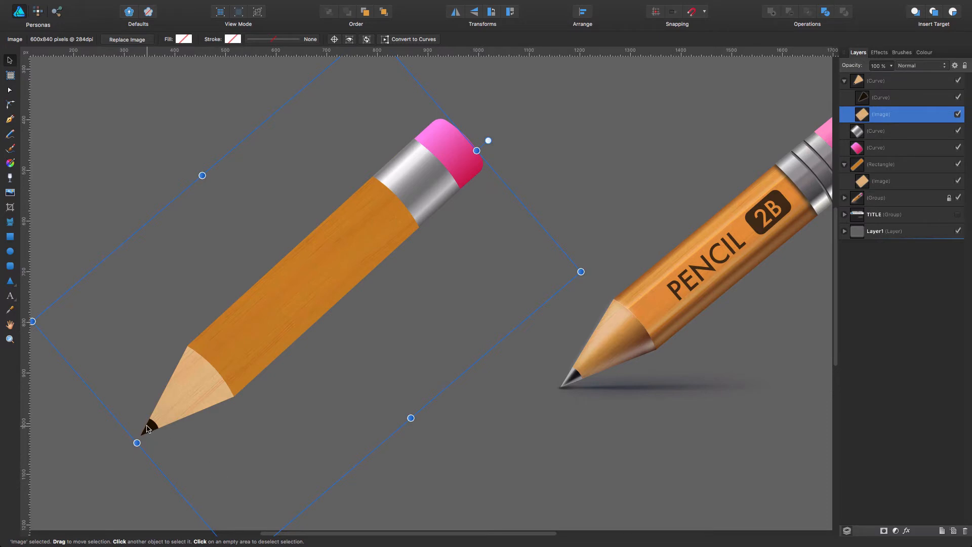
left_click(654, 197)
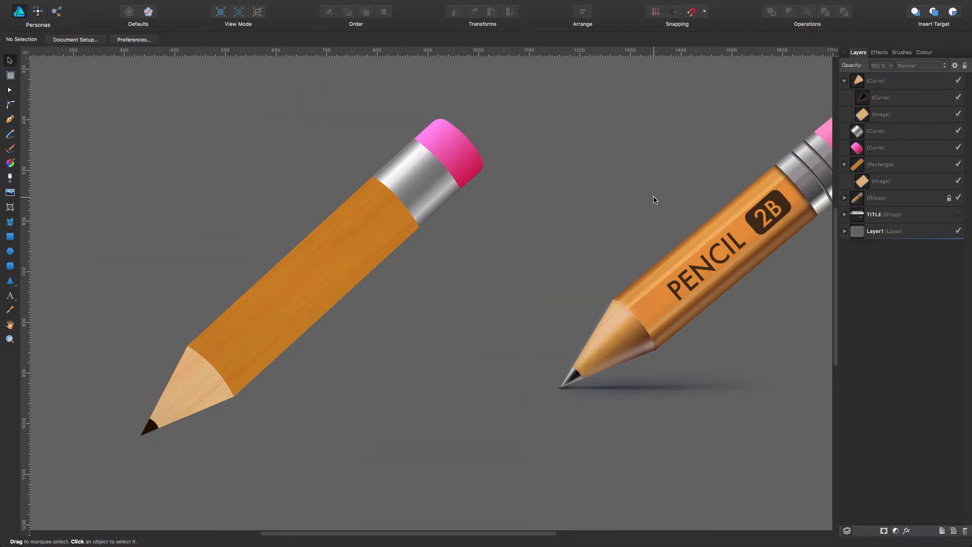
left_click_drag(564, 289, 509, 271)
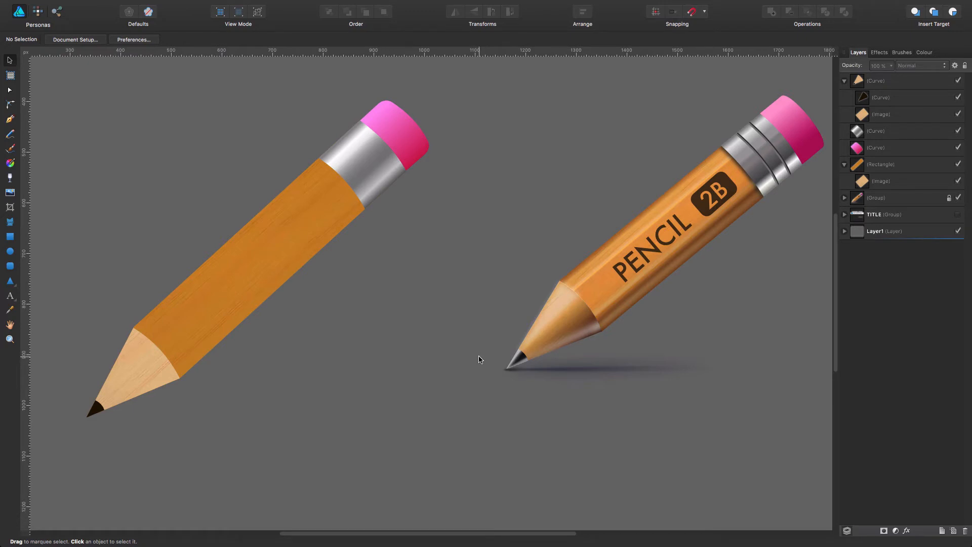
Hide the cone's wood texture image and apply a linear gradient fill across the brown tip curve
key("a")
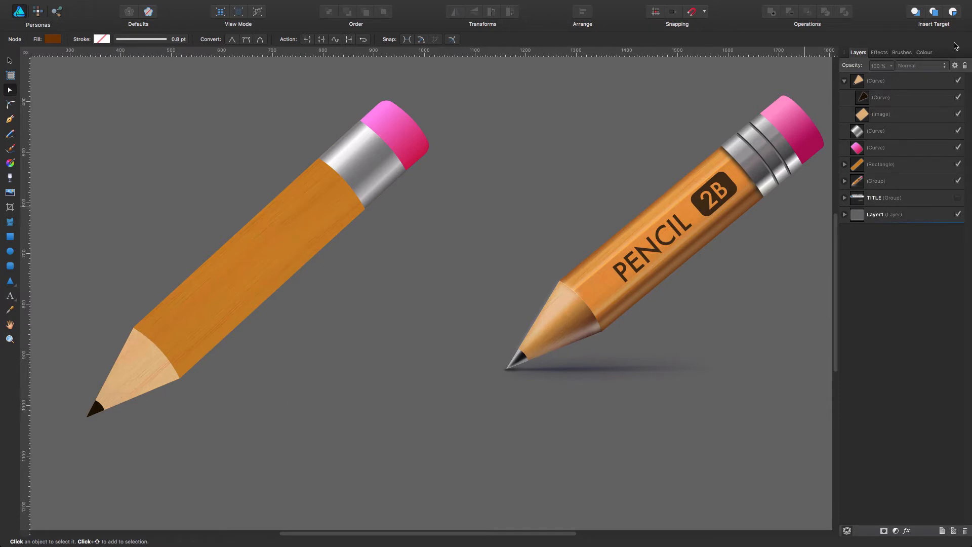
left_click(895, 86)
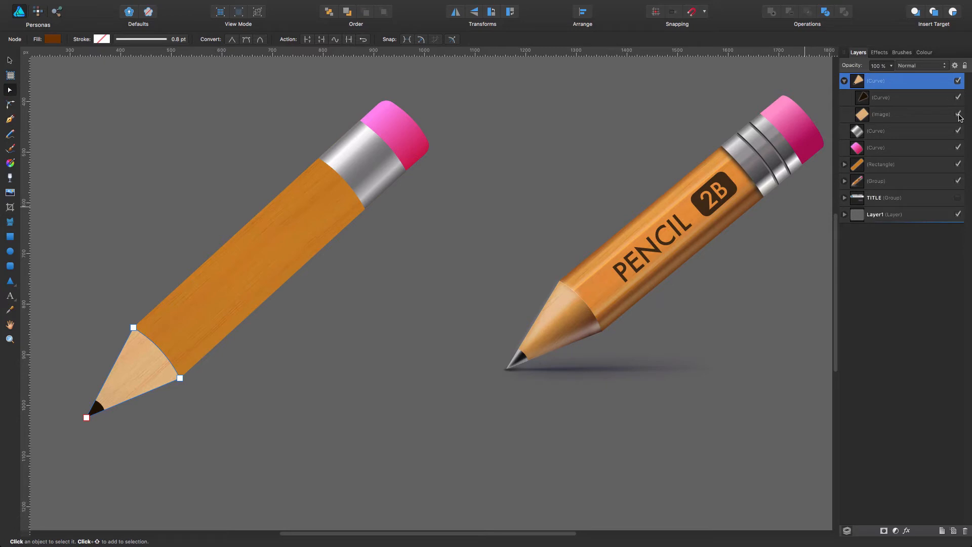
left_click(958, 115)
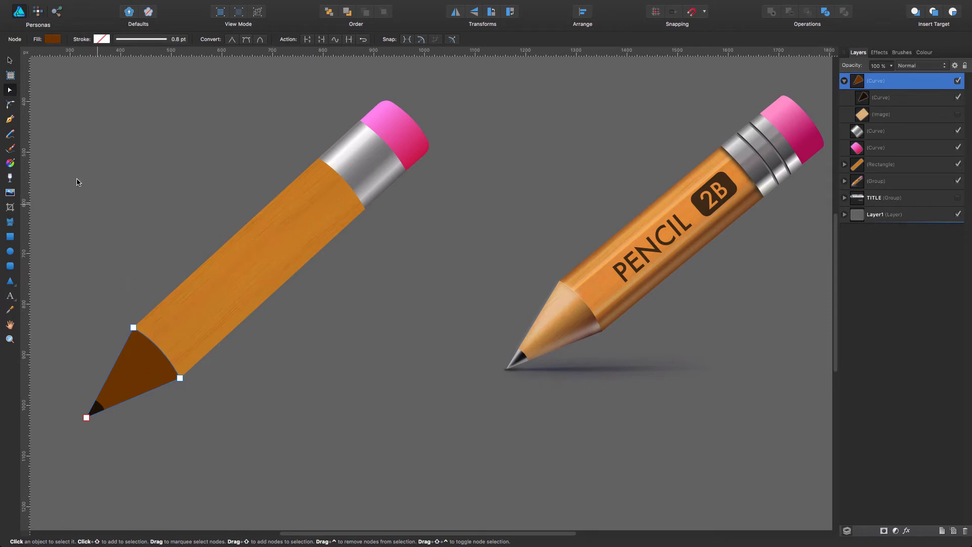
left_click(10, 164)
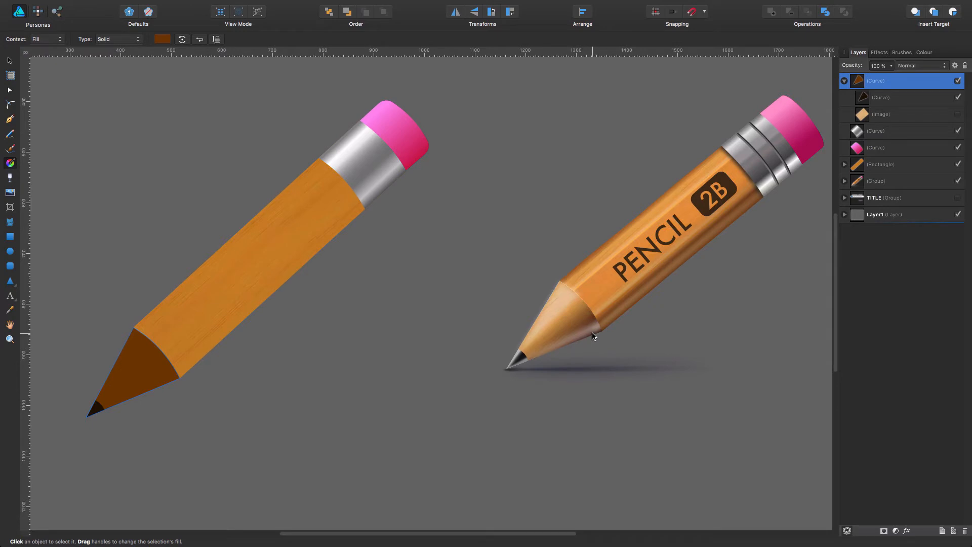
mouse_move(144, 361)
left_mouse_down()
mouse_move(158, 384)
mouse_move(124, 367)
mouse_move(113, 319)
mouse_move(153, 377)
left_mouse_up()
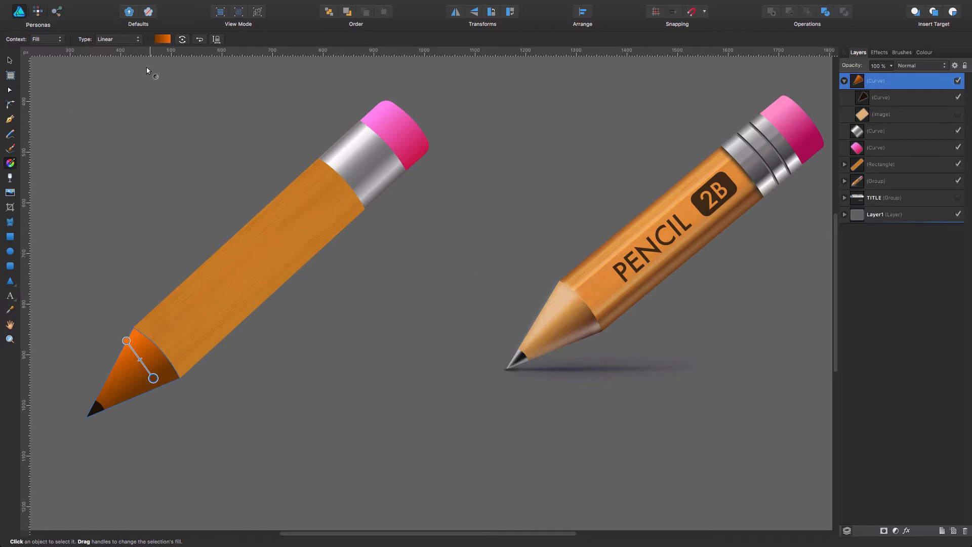
Set the orange end stop of the cone's gradient to pale yellow (H 48, S 100, L 87)
left_click(162, 40)
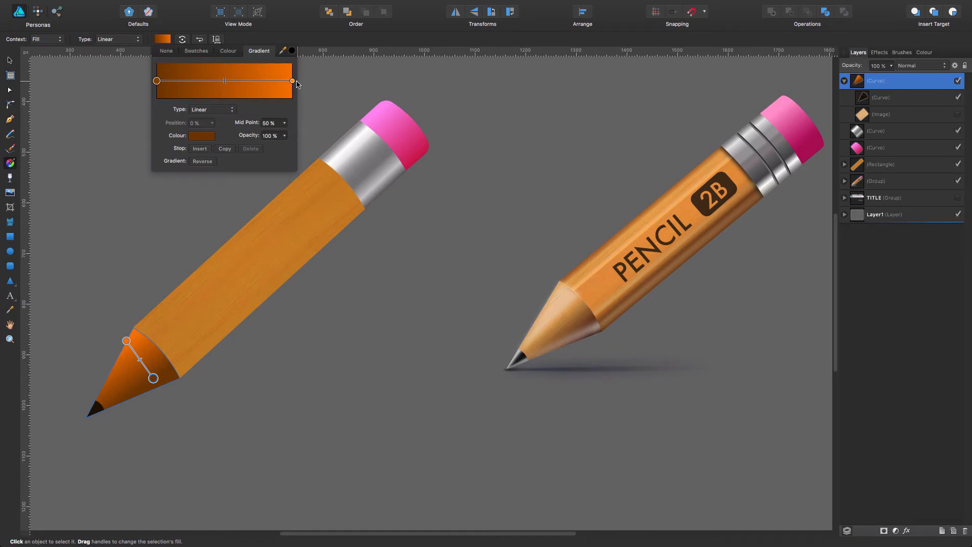
left_click(292, 81)
left_click(207, 137)
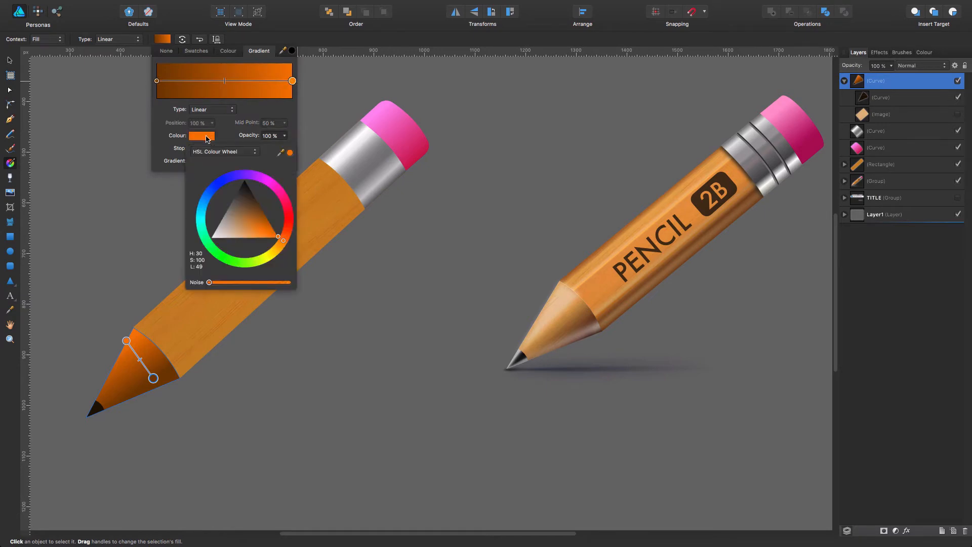
mouse_move(230, 224)
left_mouse_down()
mouse_move(208, 242)
mouse_move(234, 244)
mouse_move(214, 237)
left_mouse_up()
left_click(275, 251)
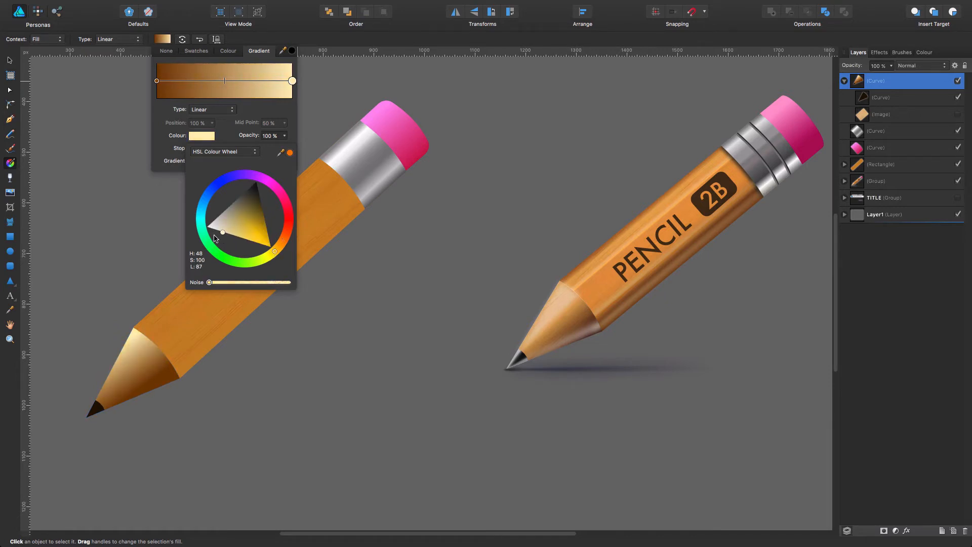
Fine-tune both end points of the cone's gradient so the light-to-dark transition runs diagonally across the tip
left_click(125, 341)
left_click(124, 342)
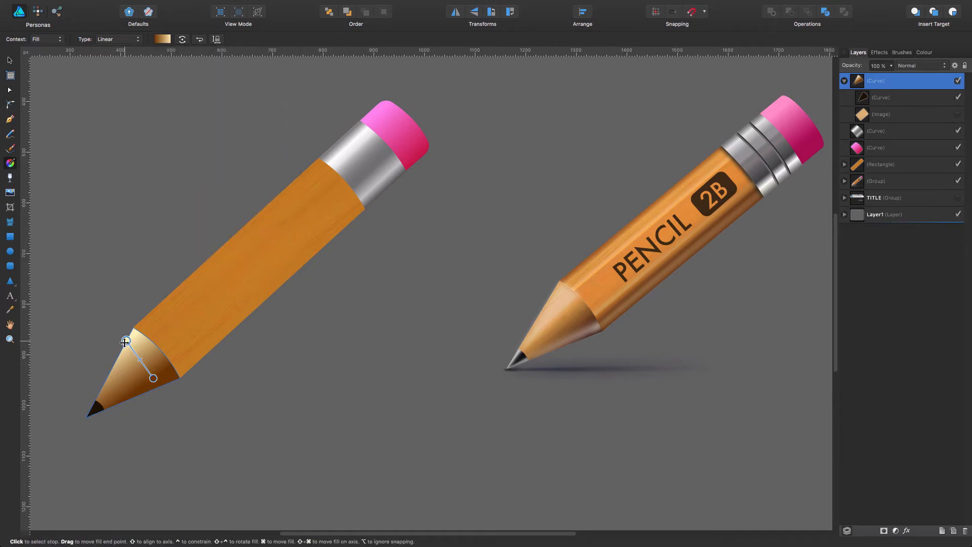
left_click_drag(124, 342, 127, 347)
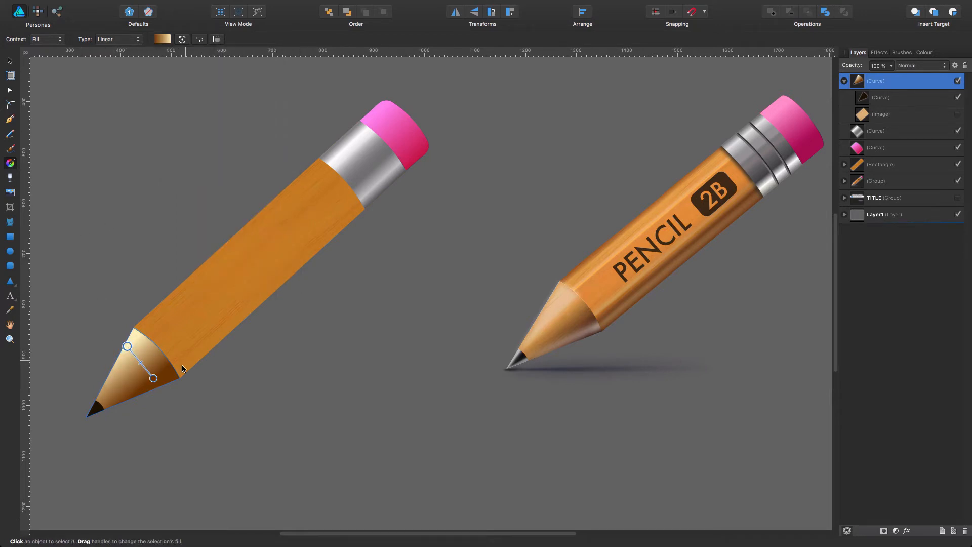
left_click_drag(154, 379, 157, 376)
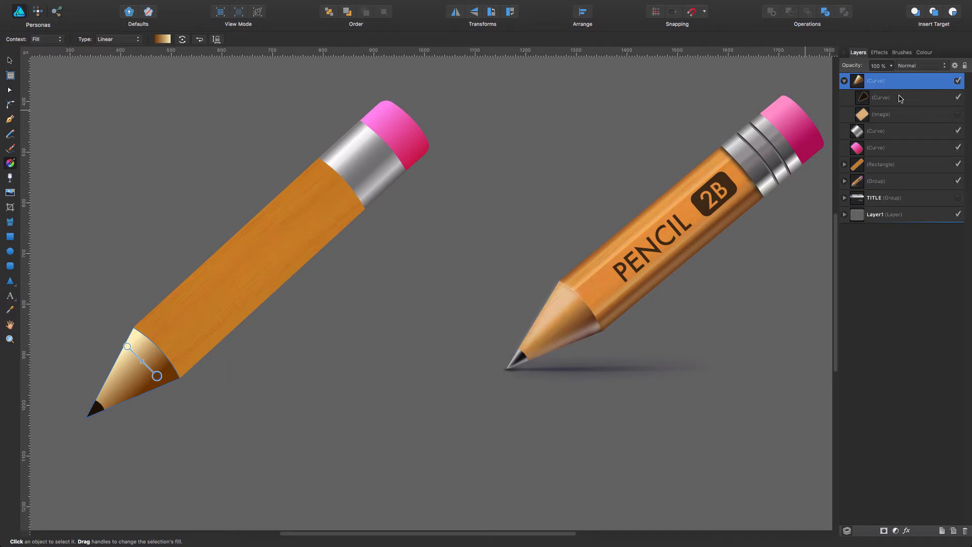
Show the cone's wood texture image again and set its blend mode to Multiply
left_click(904, 116)
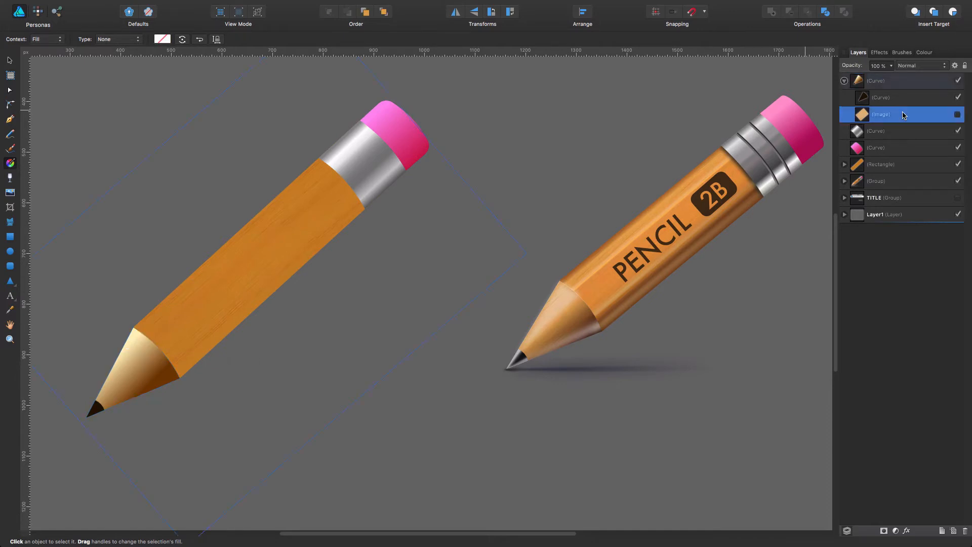
left_click(958, 115)
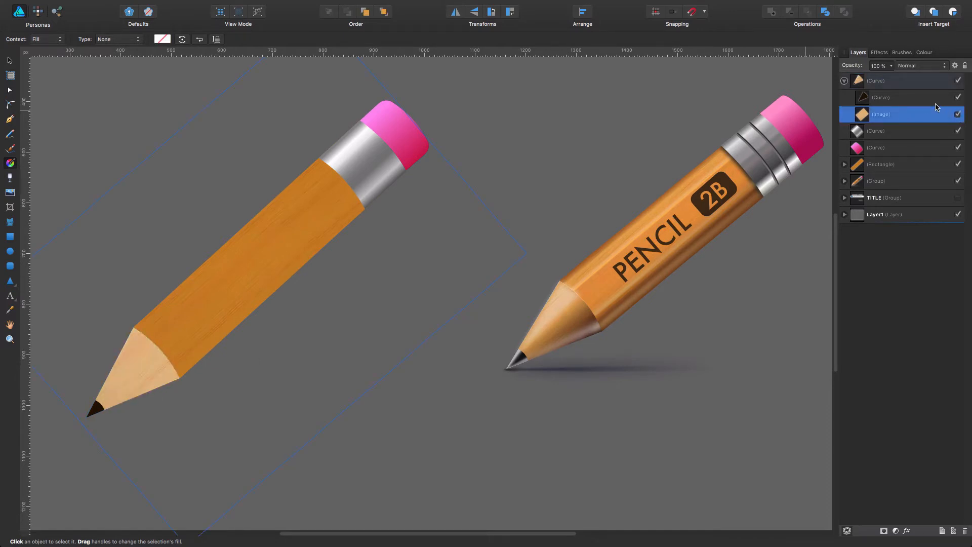
left_click(911, 66)
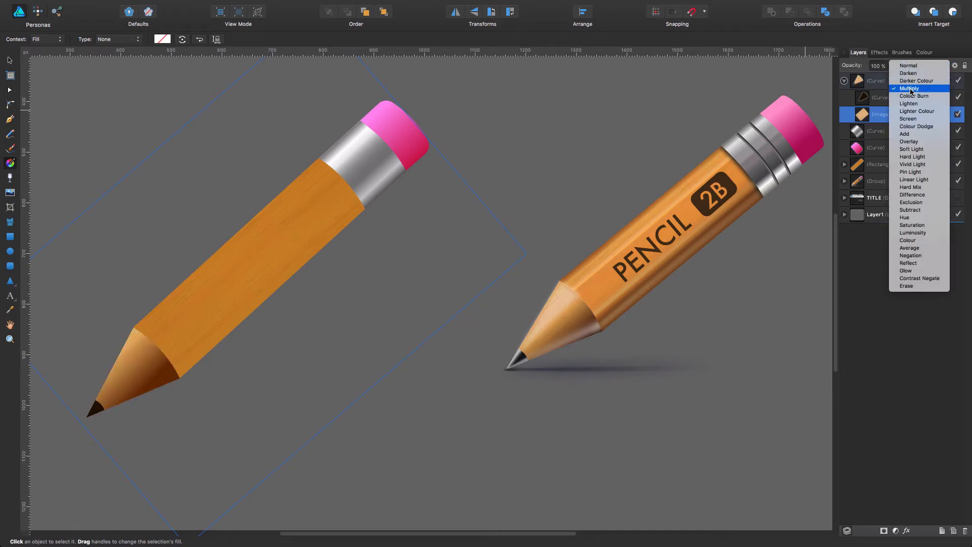
left_click(909, 89)
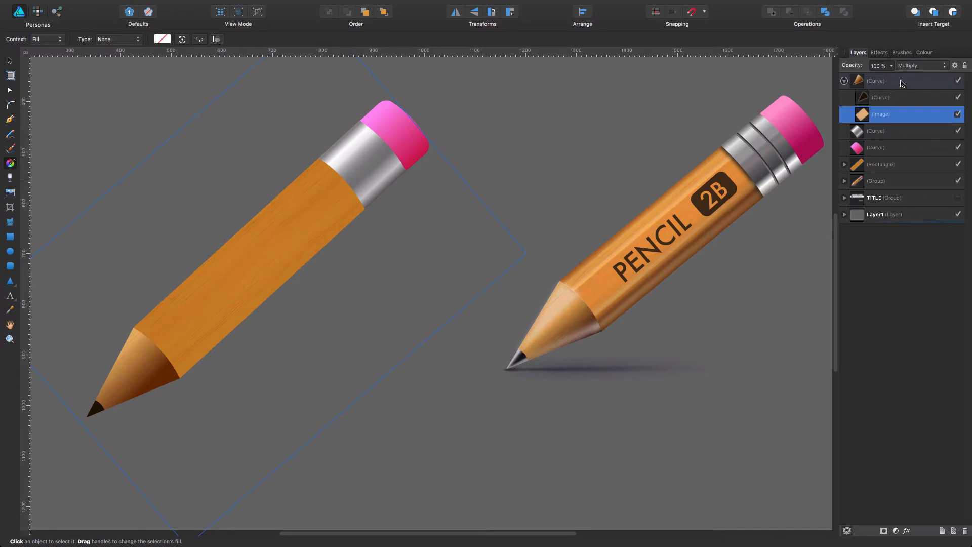
Examine the highlight curves on the reference pencil's cone, along its lower edge and upper facet, and deselect them
left_click(554, 308)
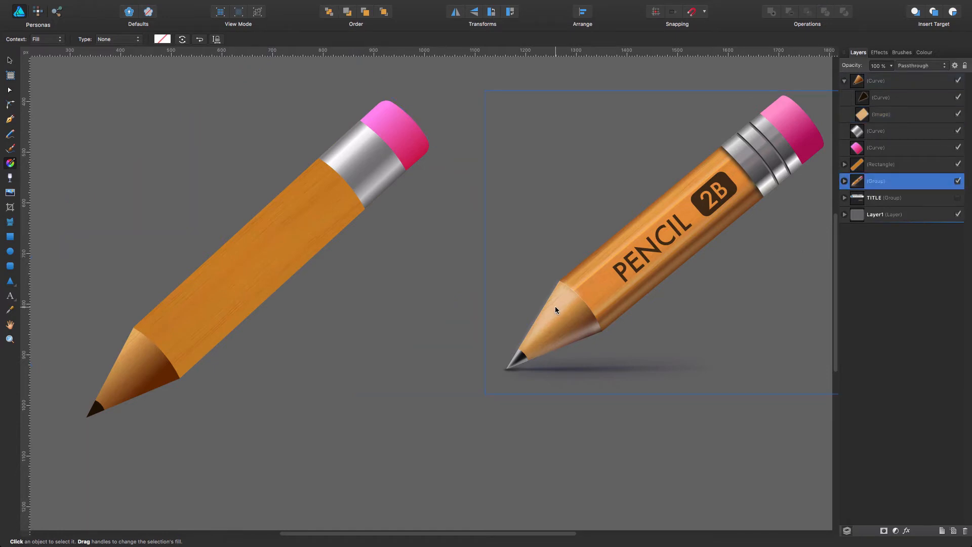
double_click(555, 307)
key("a")
scroll(884, 405, "down", 2)
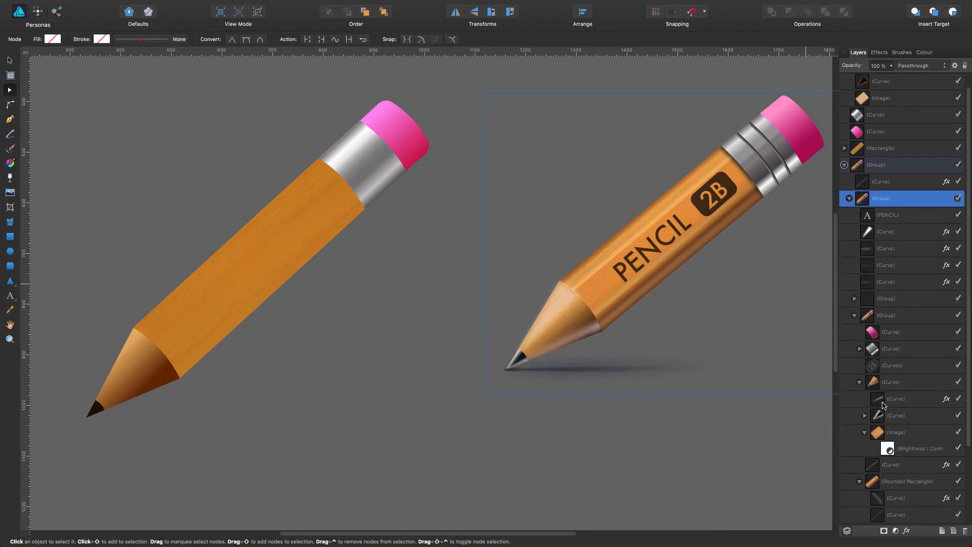
scroll(884, 405, "down", 4)
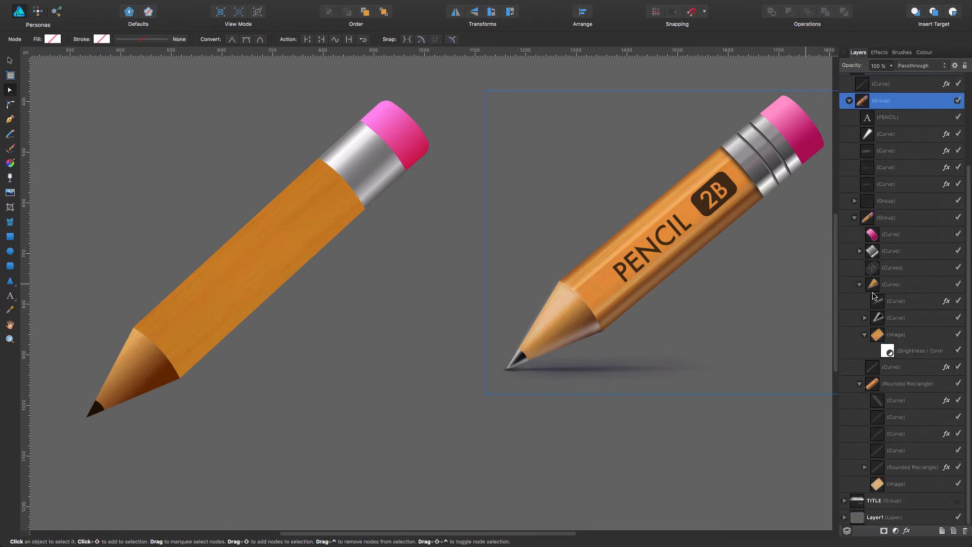
left_click(902, 302)
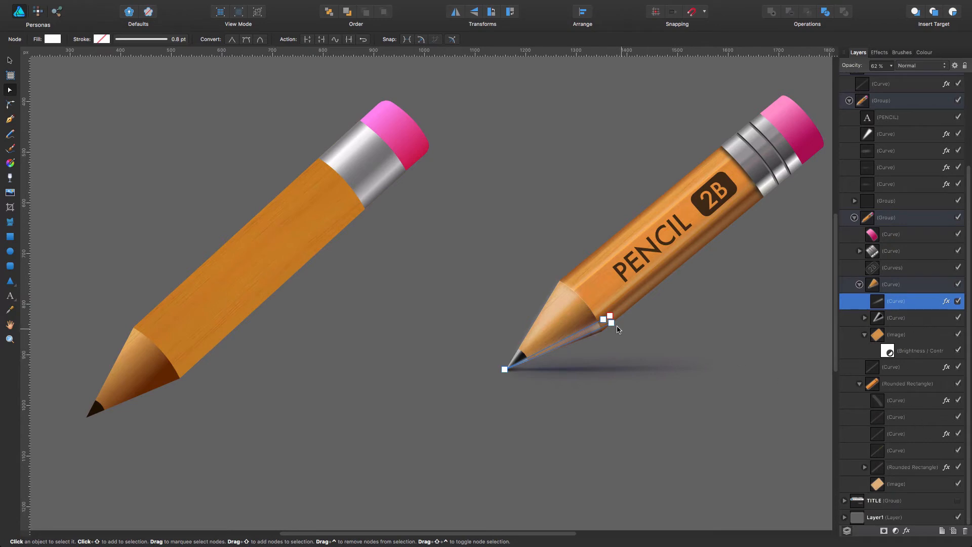
left_click(560, 307)
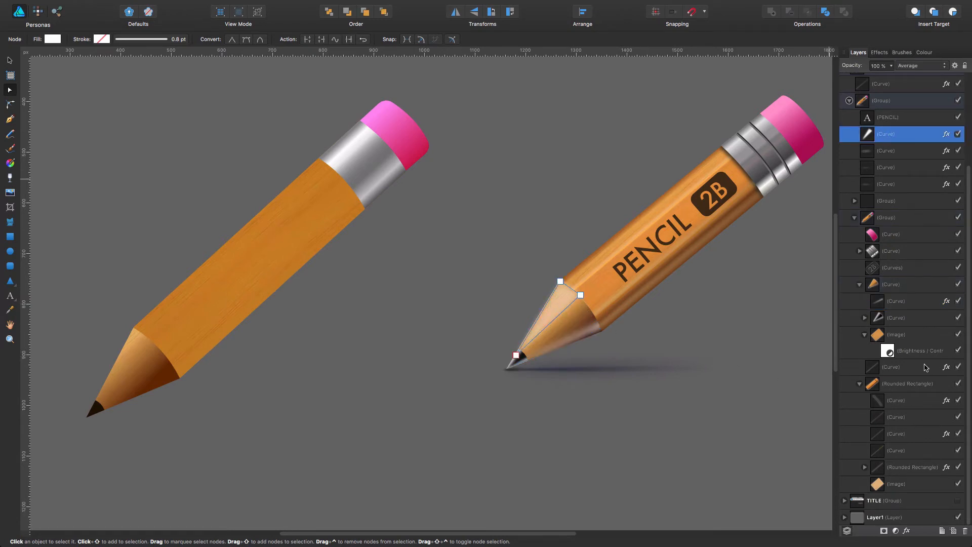
left_click(914, 300)
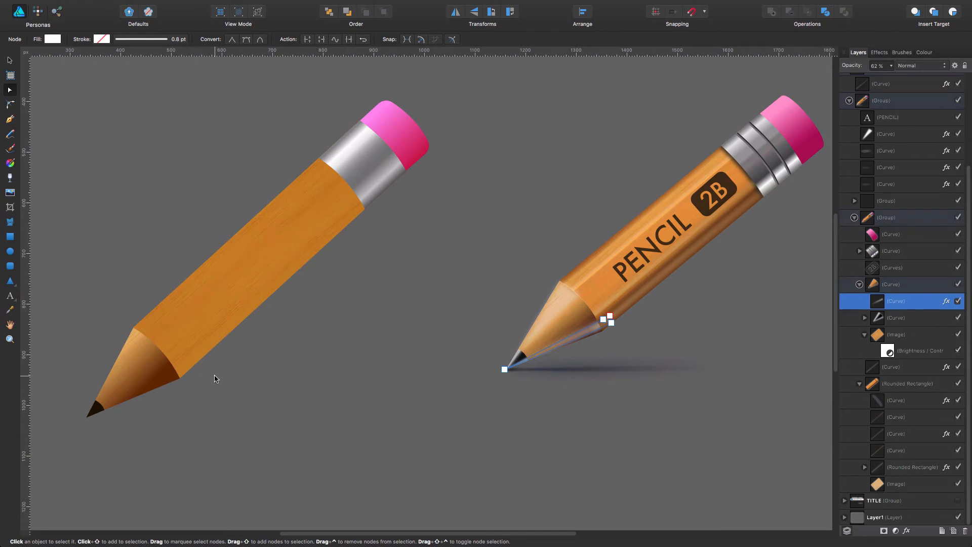
left_click(10, 121)
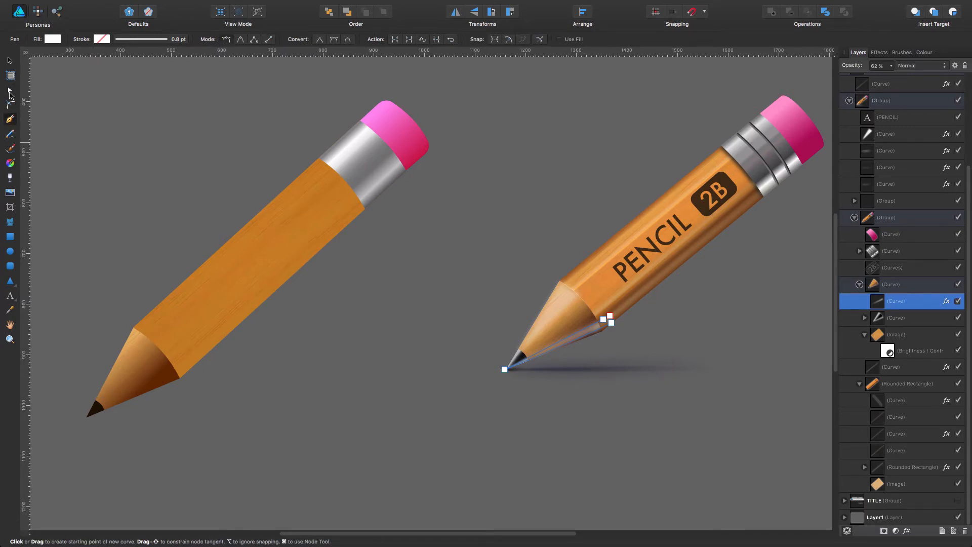
left_click(9, 60)
left_click(79, 146)
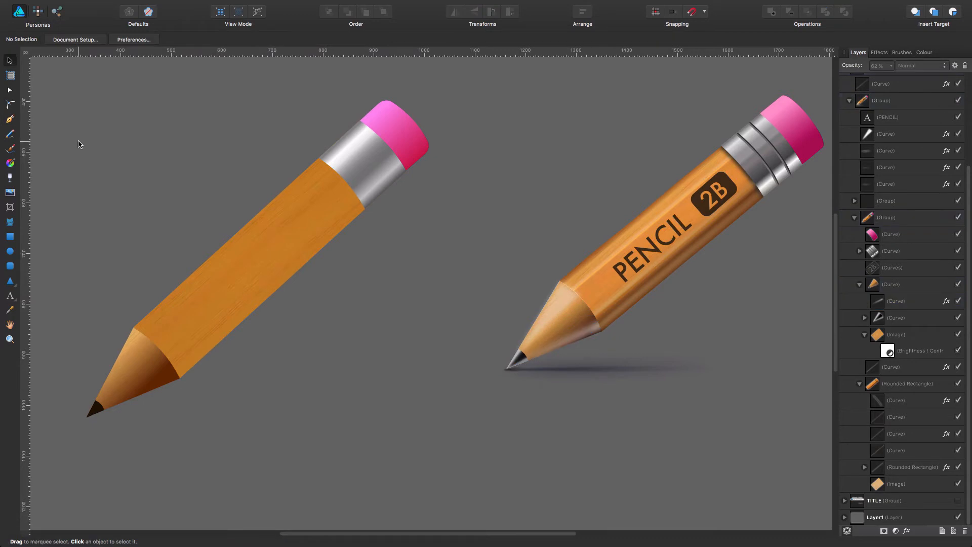
Collapse the reference pencil's nested groups in the layer list and lock its main group
left_click(10, 119)
scroll(878, 212, "up", 5)
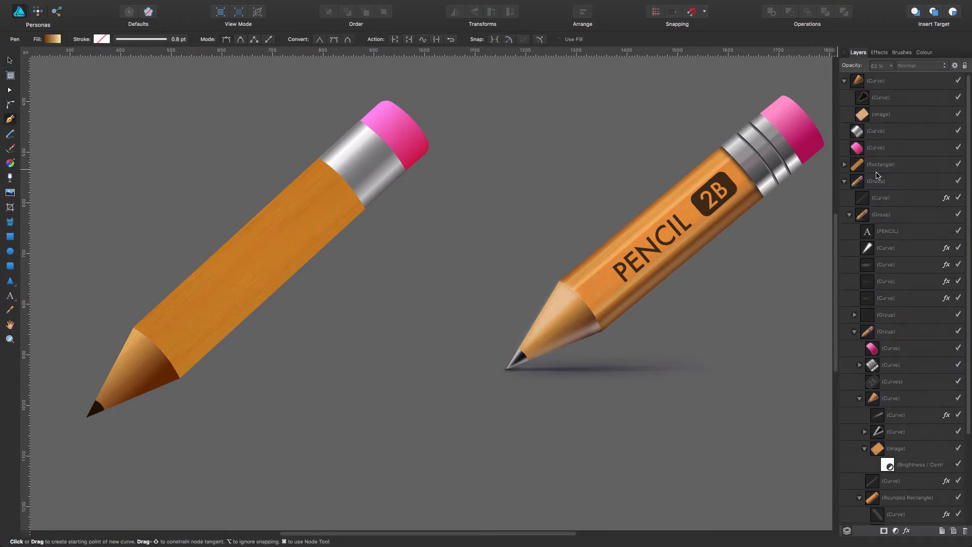
left_click(849, 215)
left_click(844, 180)
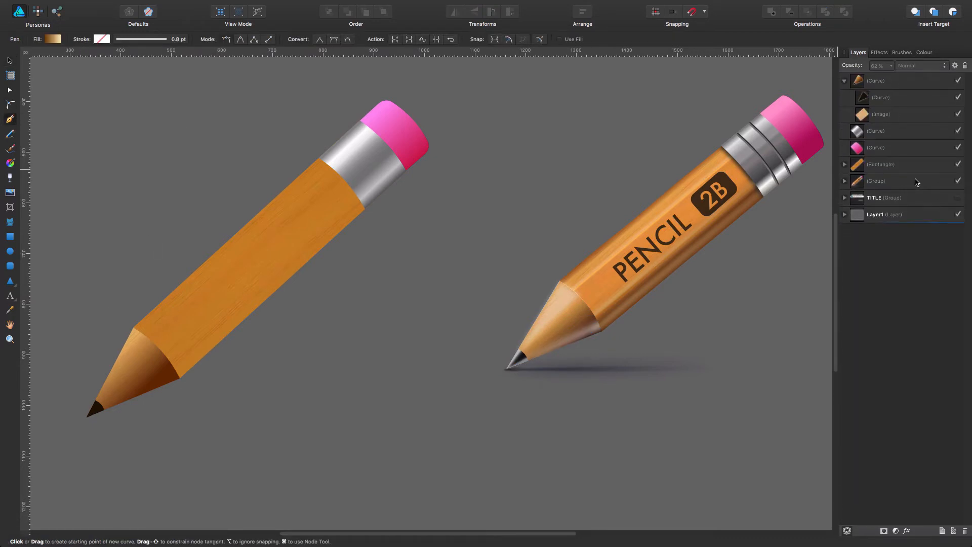
left_click(917, 181)
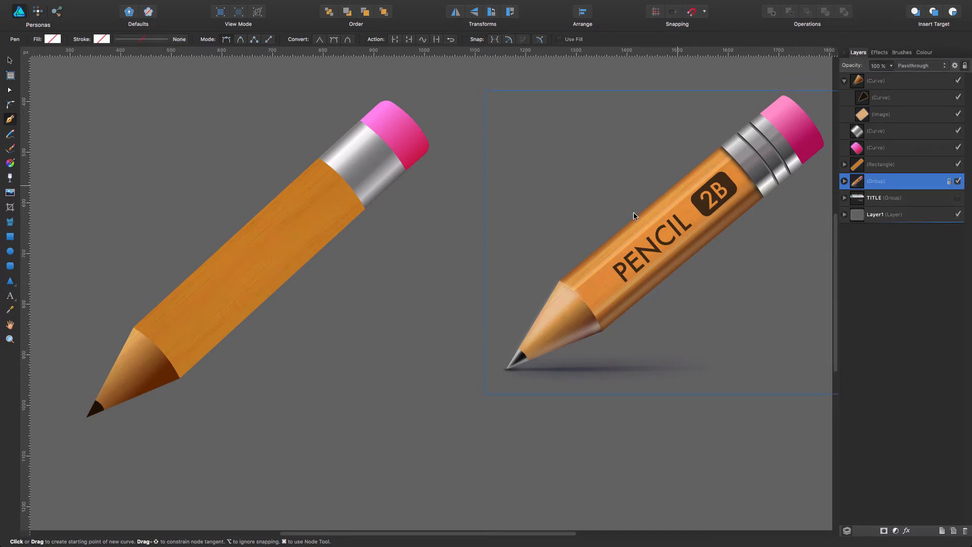
Draw a closed, narrow triangular curve with the Pen tool over the cone's upper facet, starting at the lead's point
left_click(337, 338)
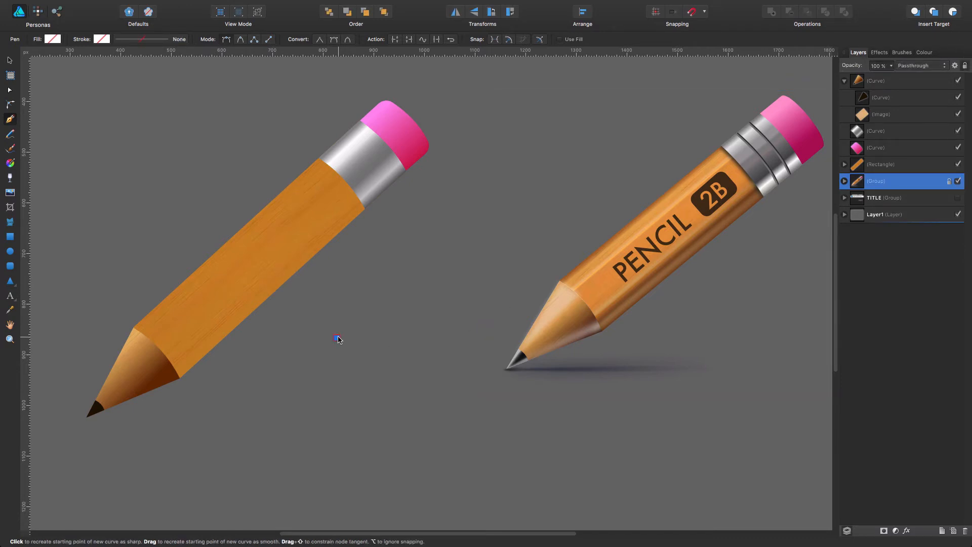
key("super+z")
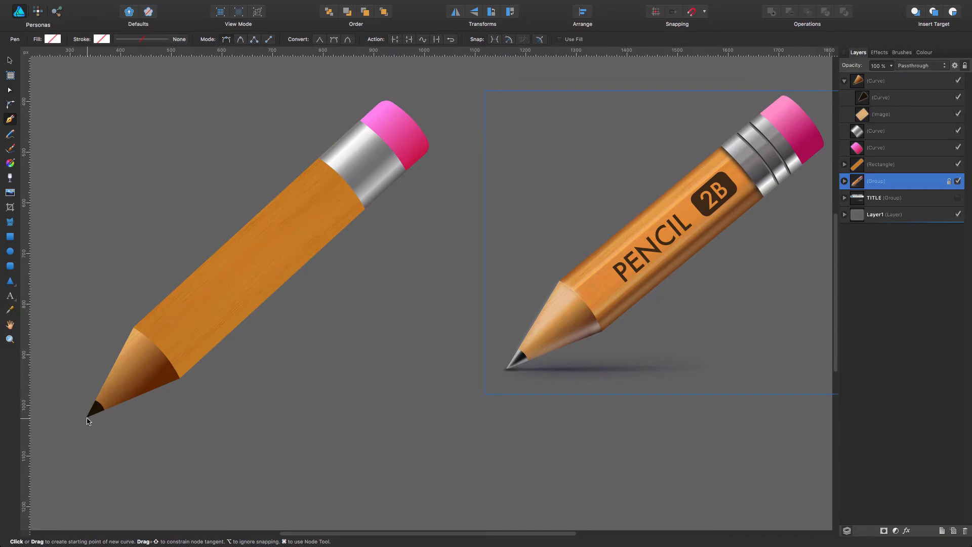
left_click(88, 418)
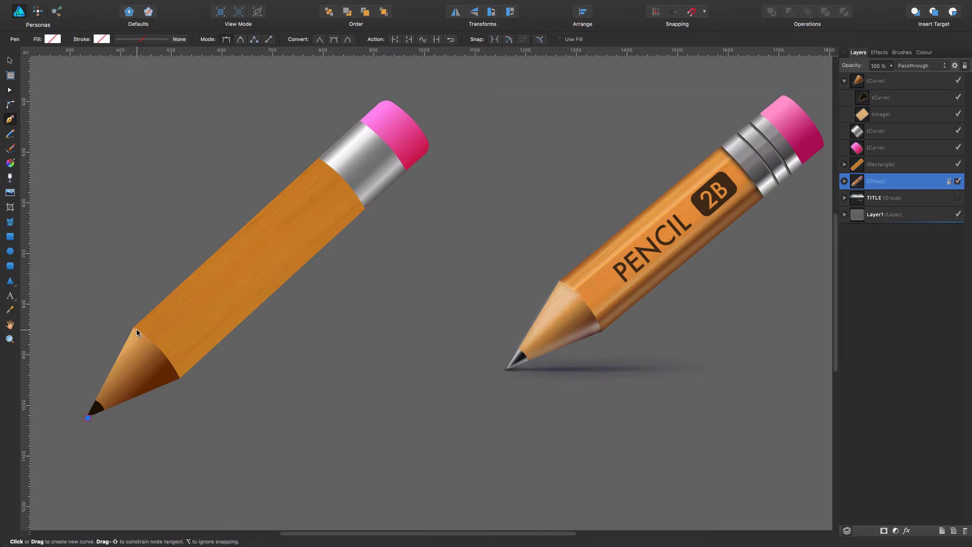
left_click_drag(136, 329, 157, 352)
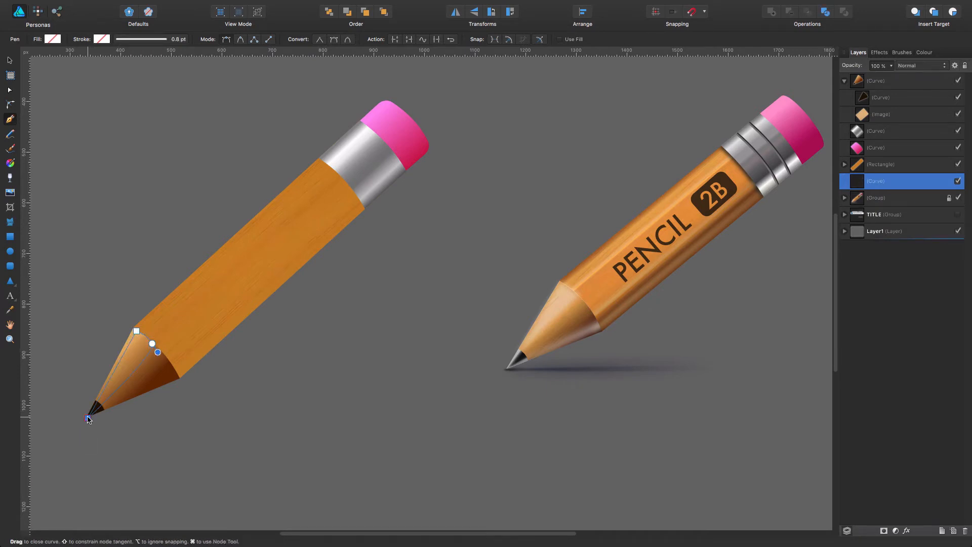
left_click(88, 419)
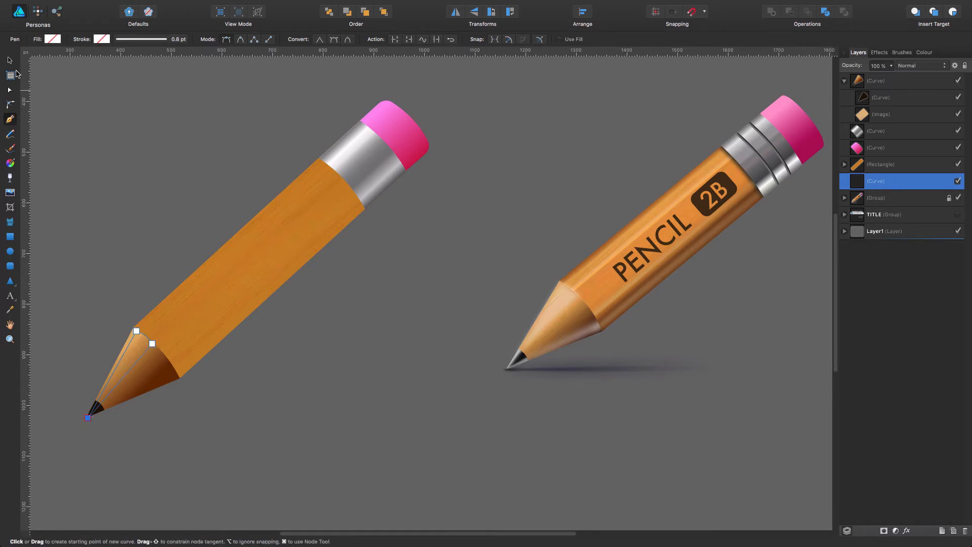
key("a")
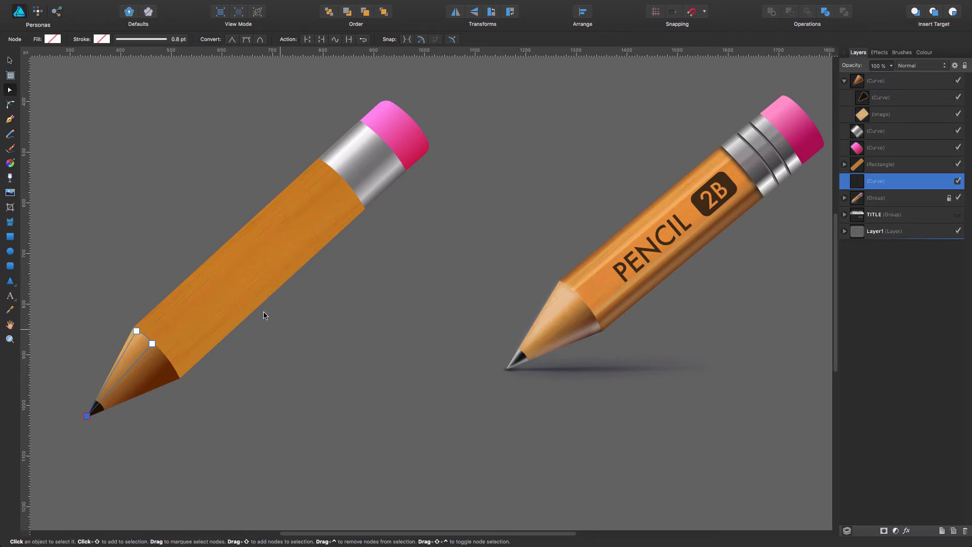
Fill the triangular curve on the cone's upper facet with white and move it to the top of the layer stack
left_click(52, 40)
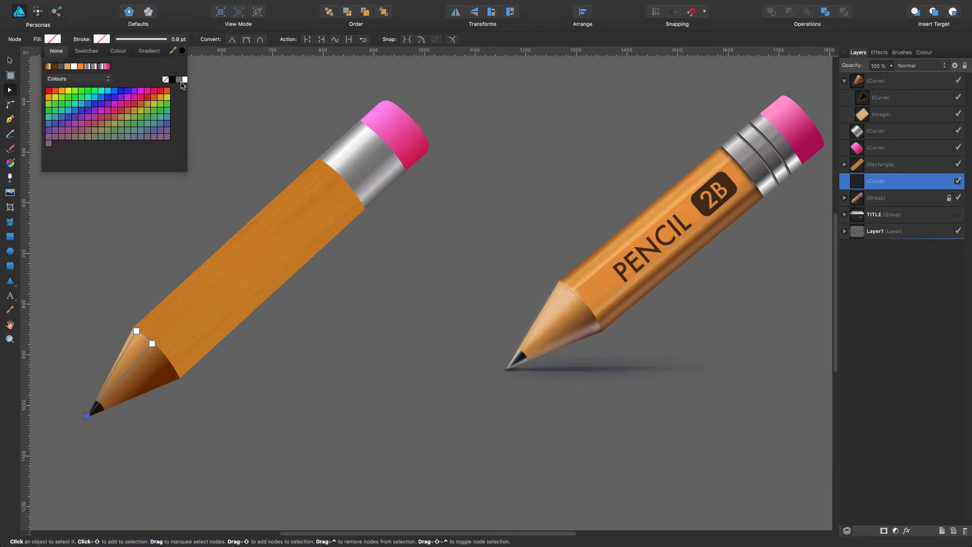
left_click(185, 79)
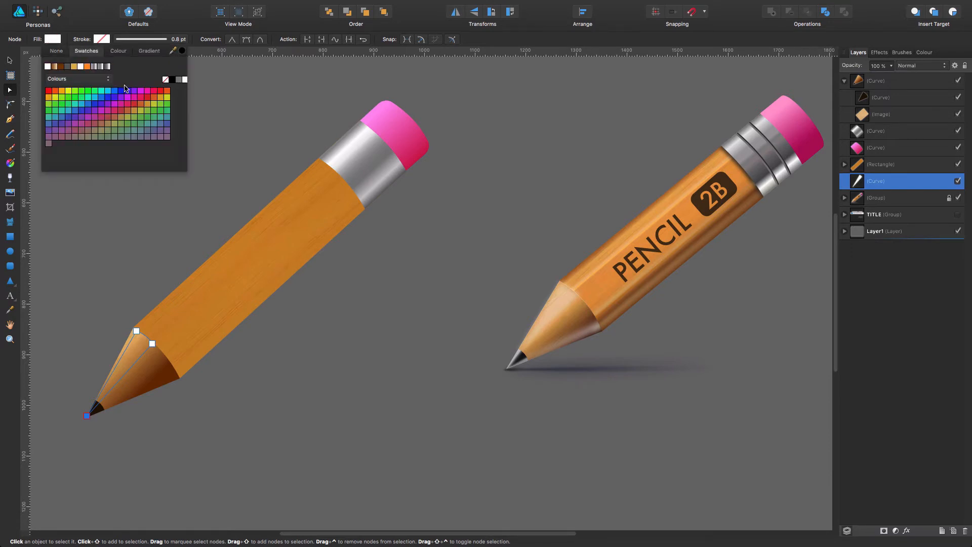
left_click(9, 60)
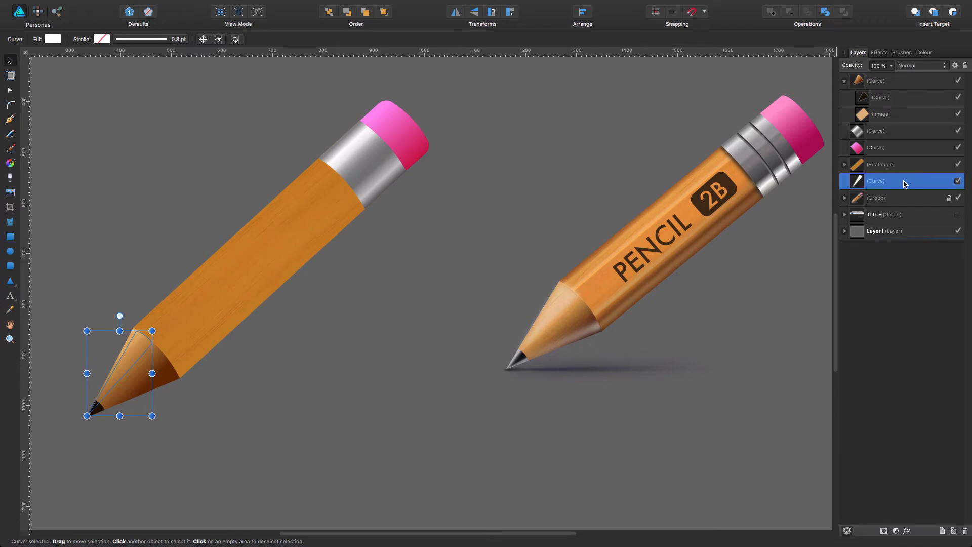
left_click_drag(904, 184, 885, 76)
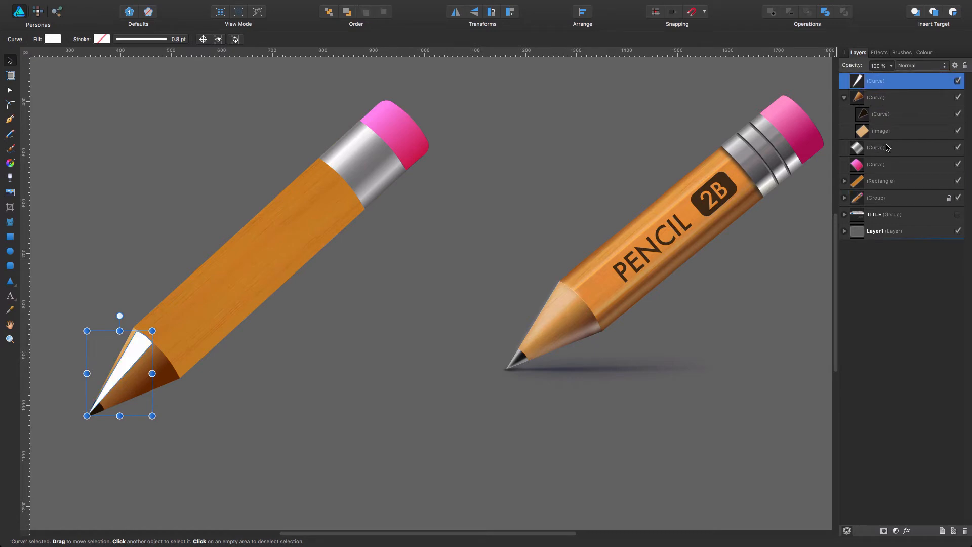
Apply an 8.1 px Gaussian blur to the white upper highlight and set its fill opacity to 57%
left_click(879, 52)
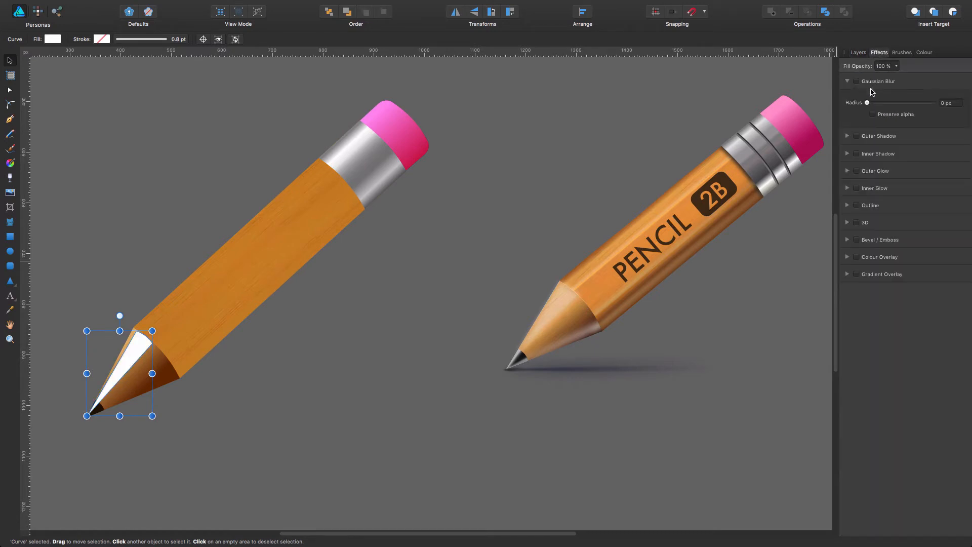
left_click_drag(867, 102, 863, 81)
left_click(896, 65)
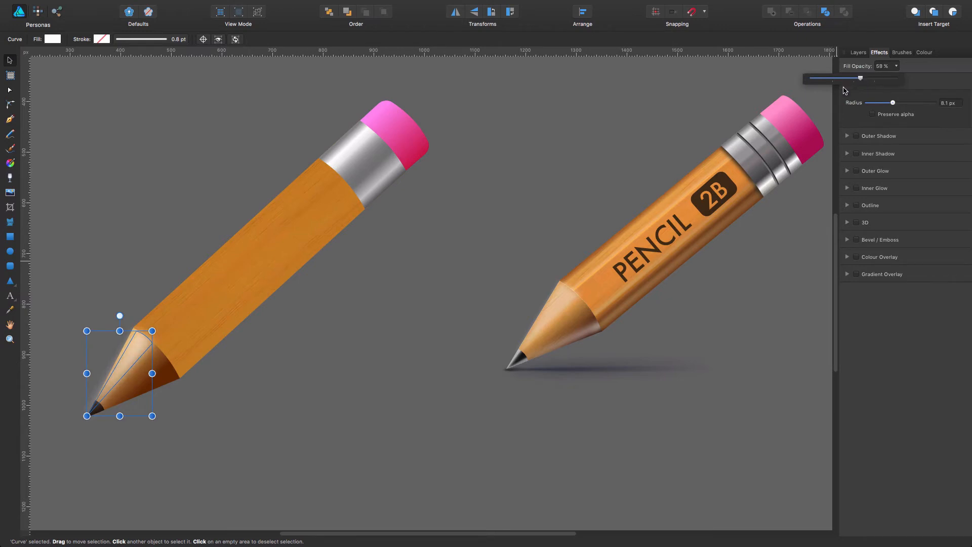
left_click(521, 261)
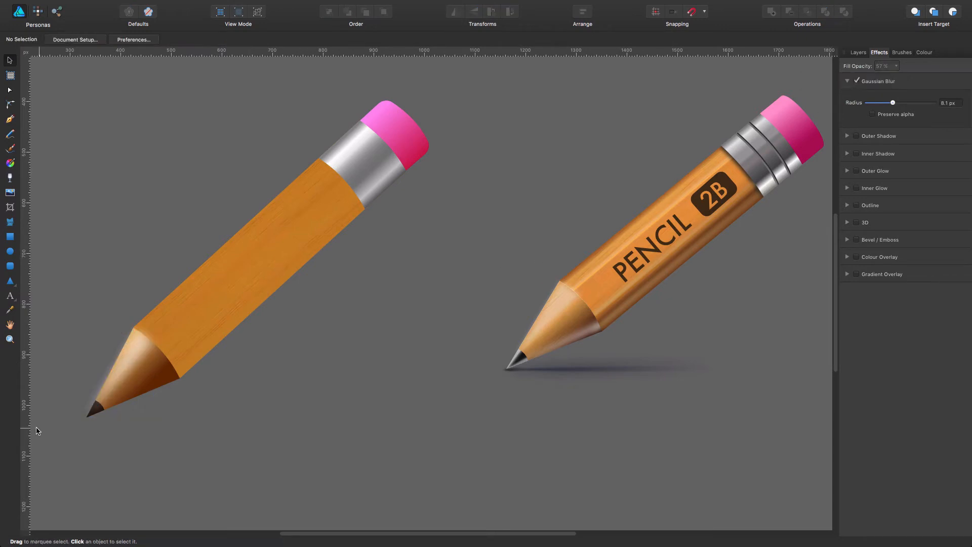
Cut the blurred upper highlight and paste it inside the cone curve so the cone clips it
left_click(133, 358)
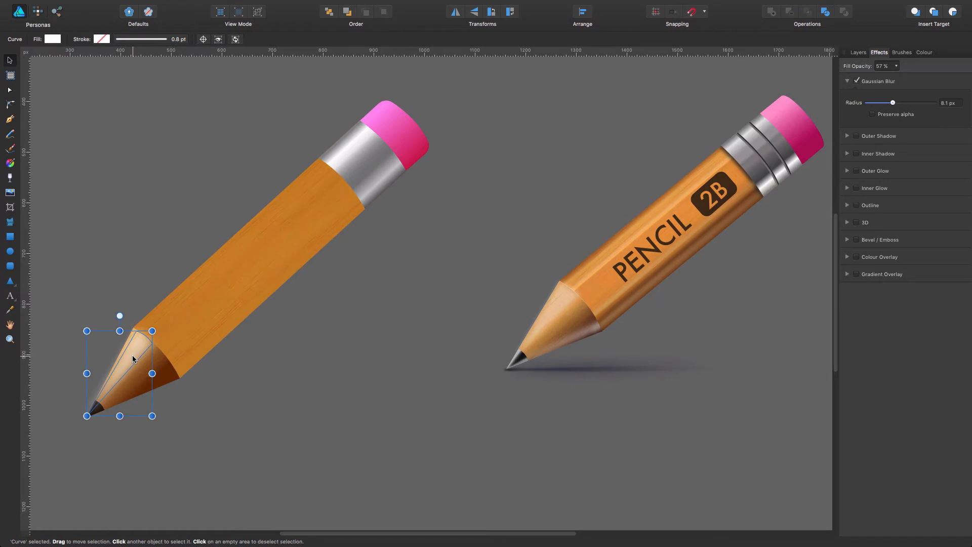
key("Escape")
left_click(858, 53)
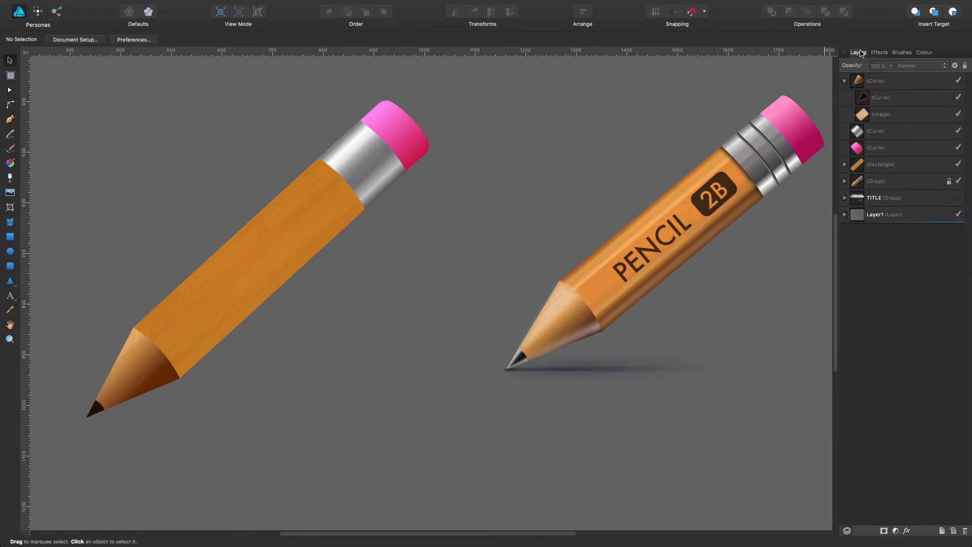
left_click(904, 85)
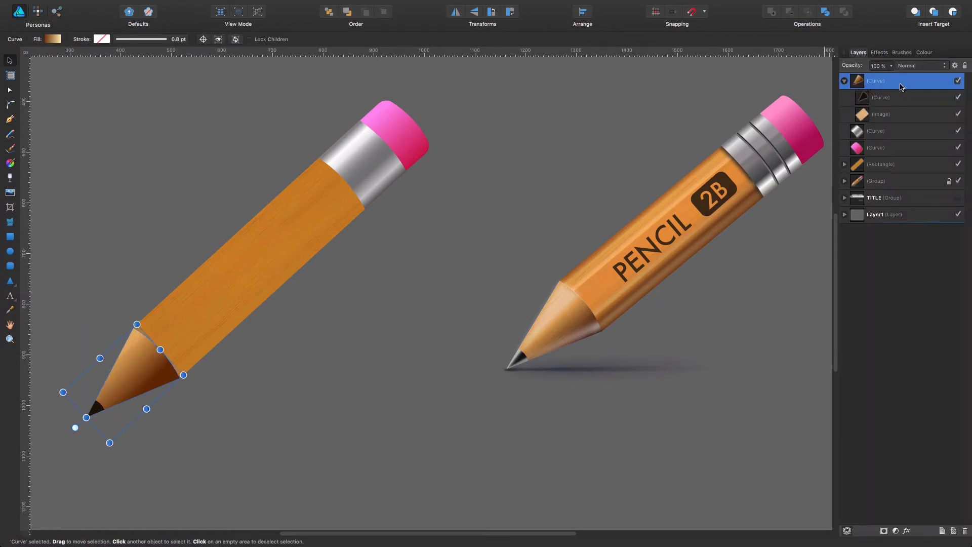
key("ctrl+v")
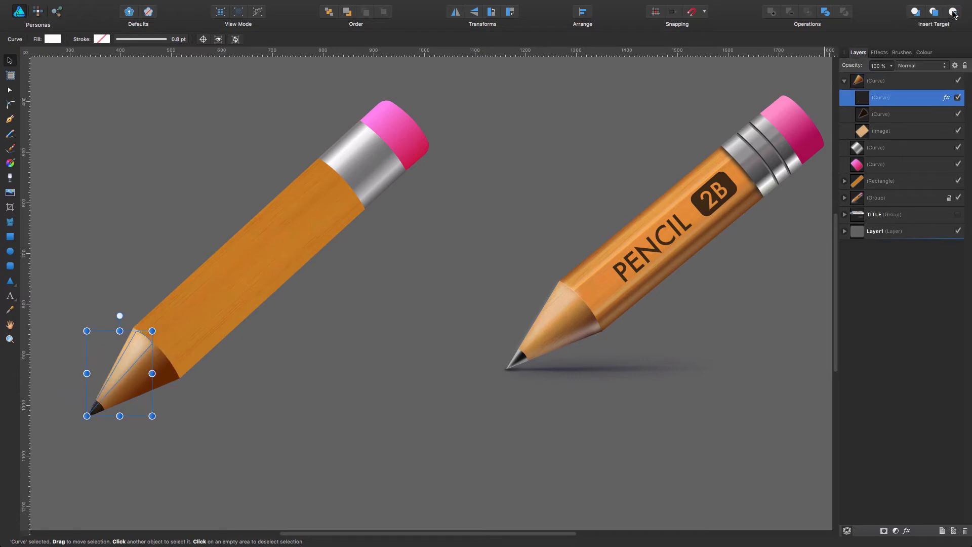
left_click(355, 320)
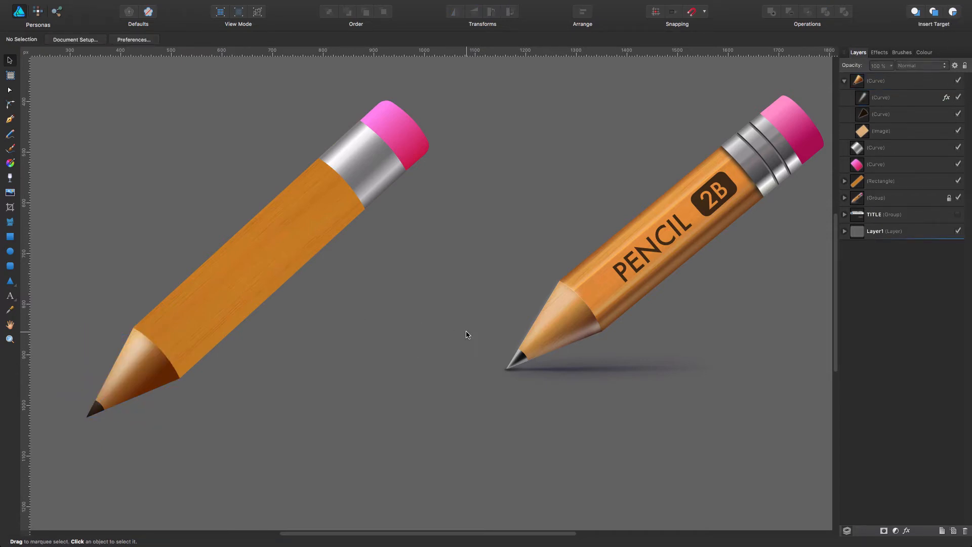
Lower the layer opacity of the cone's upper highlight to about 56%
left_click(899, 101)
left_click(894, 65)
left_click_drag(891, 80, 854, 85)
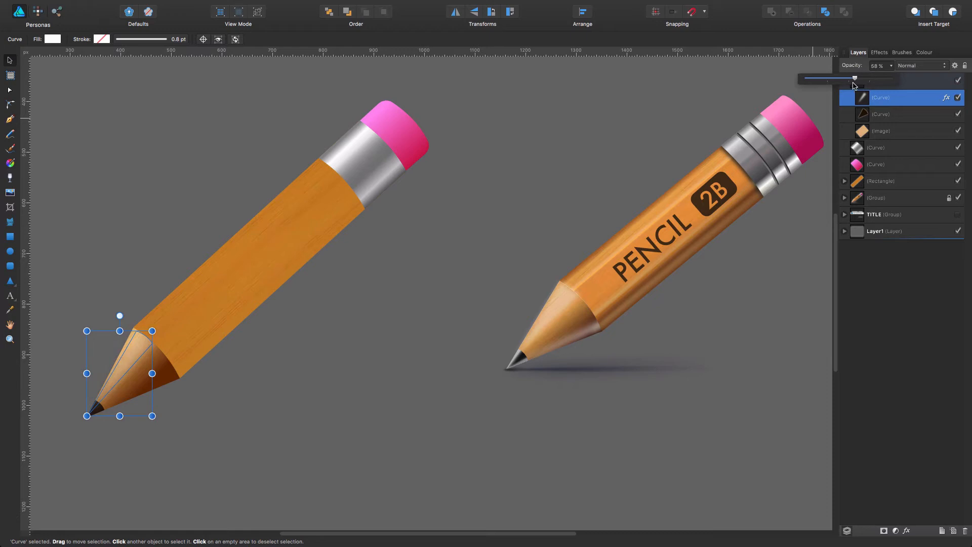
left_click(356, 410)
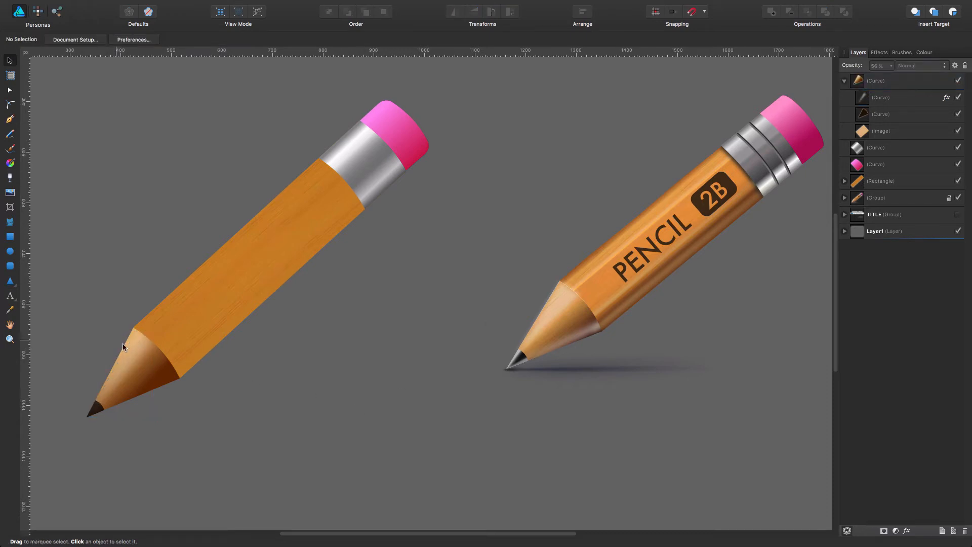
Draw a closed, narrow triangular curve with the Pen tool along the cone's lower edge, from the lead to the body
left_click(139, 353)
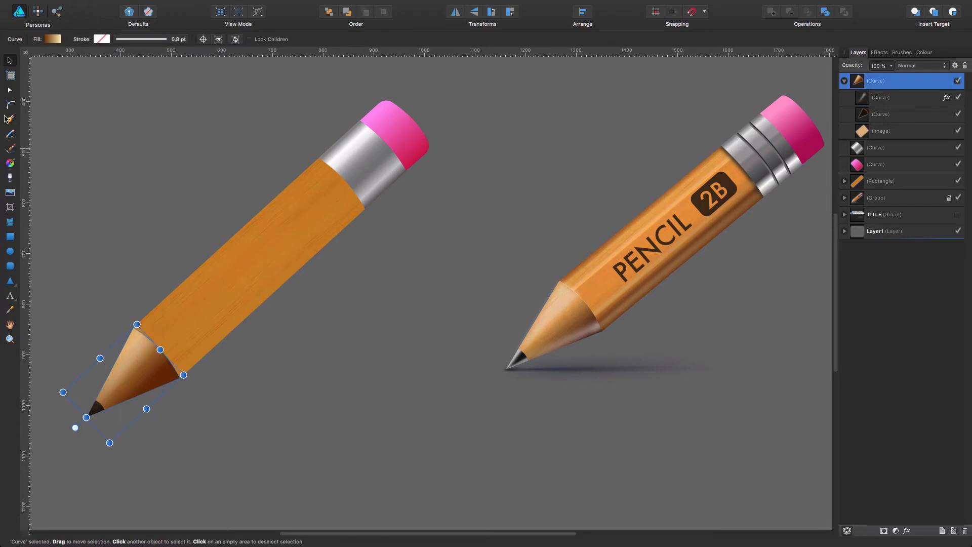
left_click(10, 119)
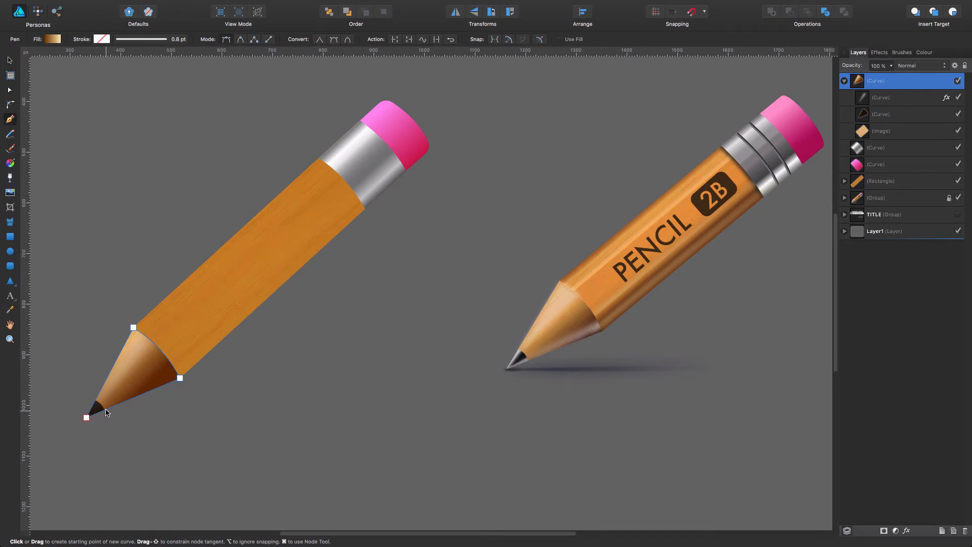
left_click(94, 414)
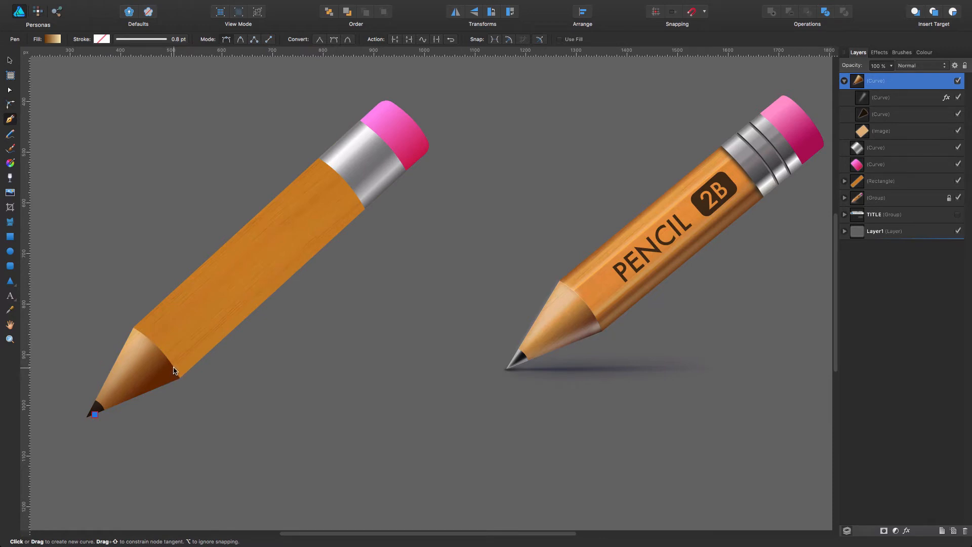
left_click_drag(174, 368, 180, 386)
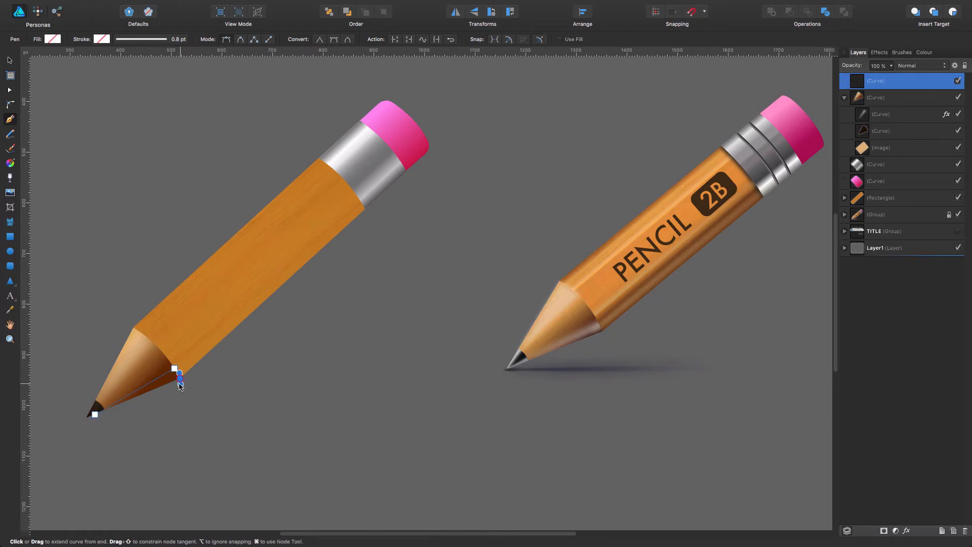
left_click(94, 413)
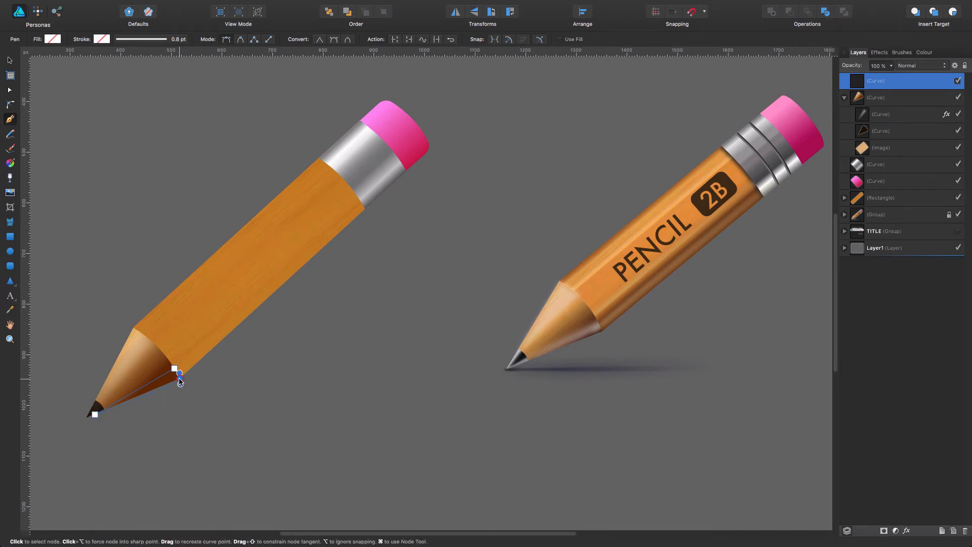
left_click(95, 415)
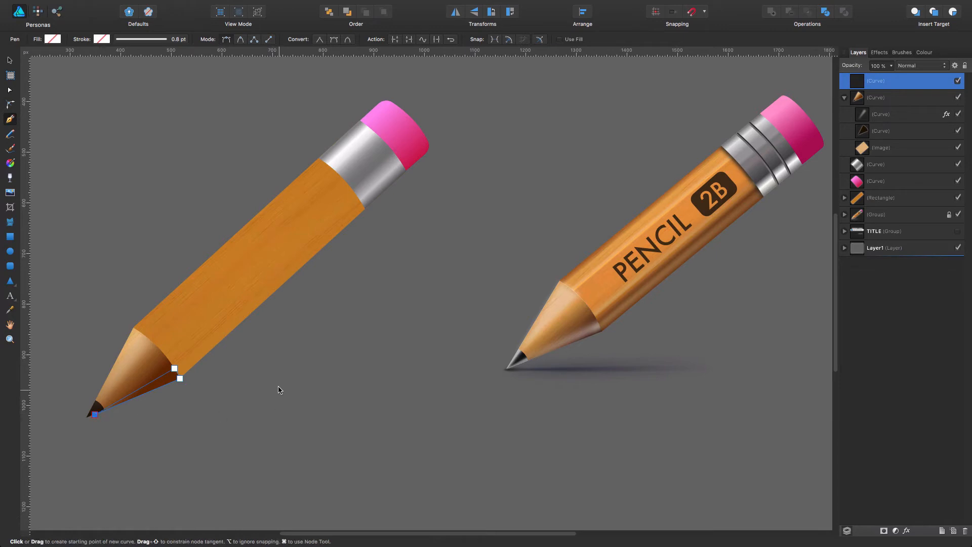
Fill the new curve along the cone's lower edge with white
left_click(49, 39)
left_click(185, 79)
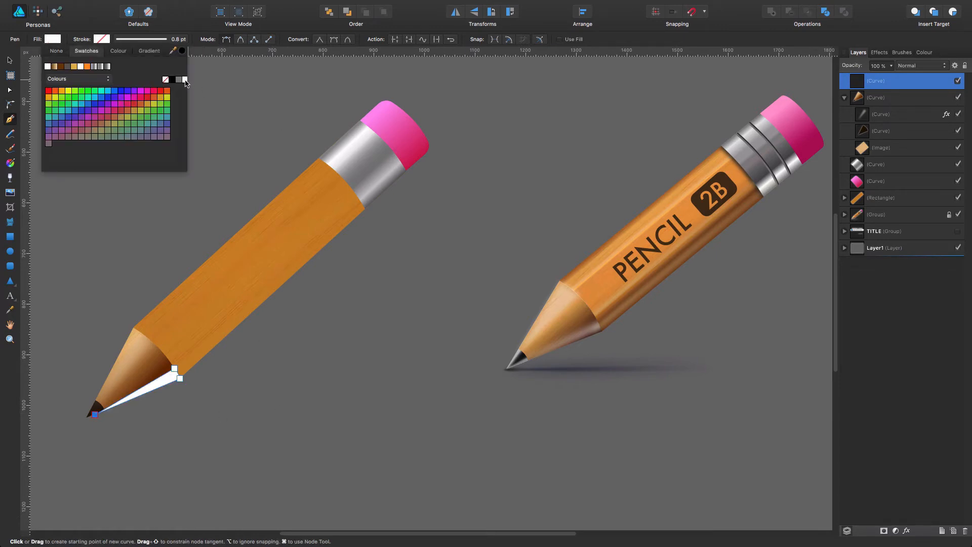
left_click(11, 62)
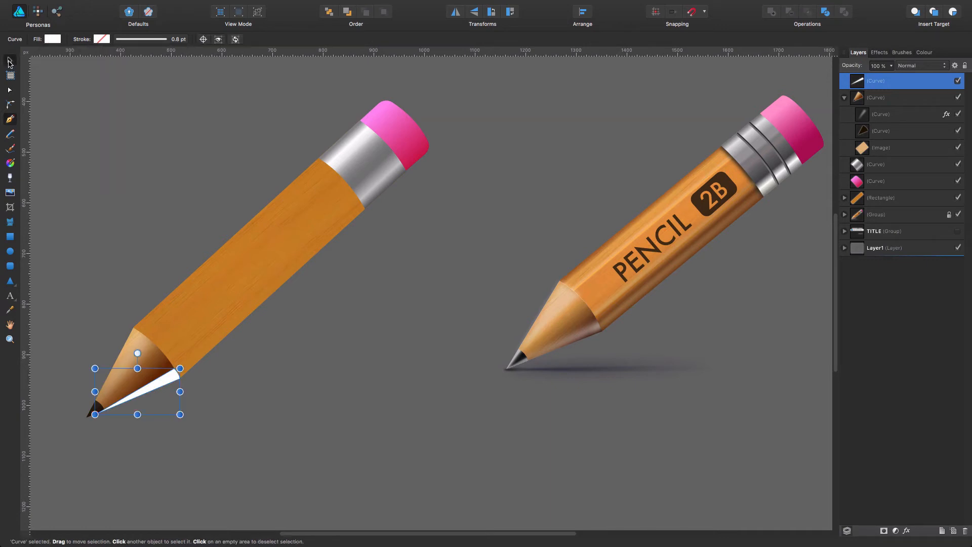
Apply an 8.1 px Gaussian blur to the lower-edge highlight and set its fill opacity to 62%
left_click(879, 53)
mouse_move(866, 103)
left_mouse_down()
mouse_move(894, 101)
mouse_move(888, 81)
mouse_move(863, 88)
left_mouse_up()
left_click(897, 66)
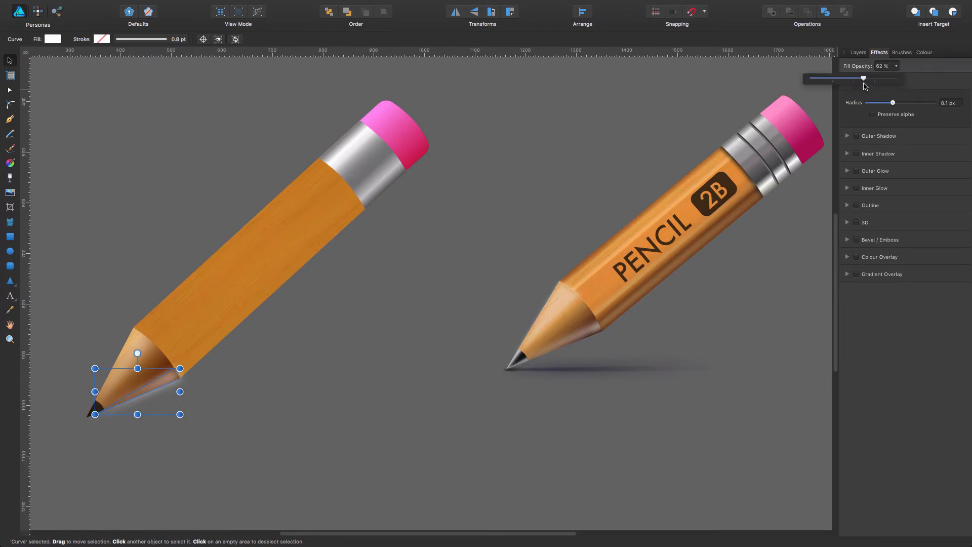
left_click(117, 269)
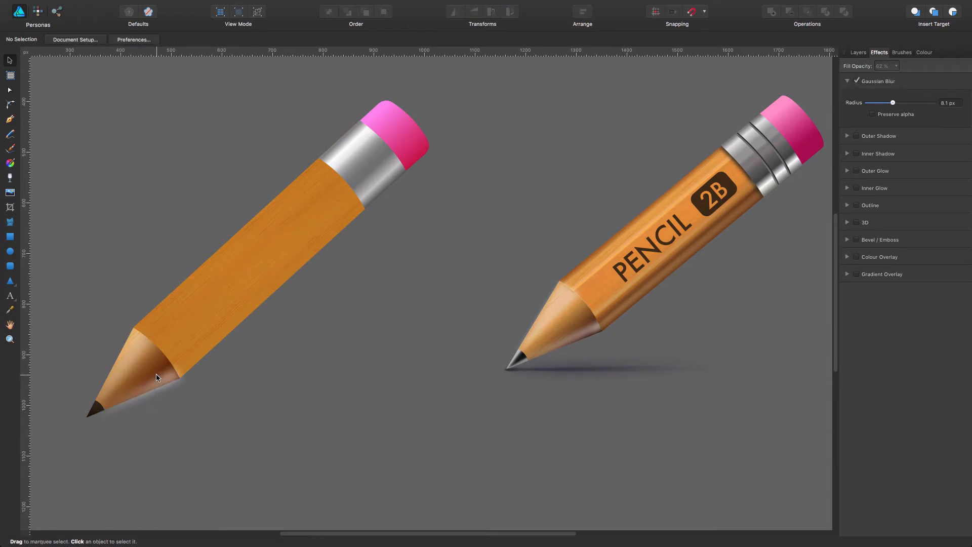
Cut the lower-edge highlight and paste it inside the cone curve, above the upper highlight
left_click(167, 384)
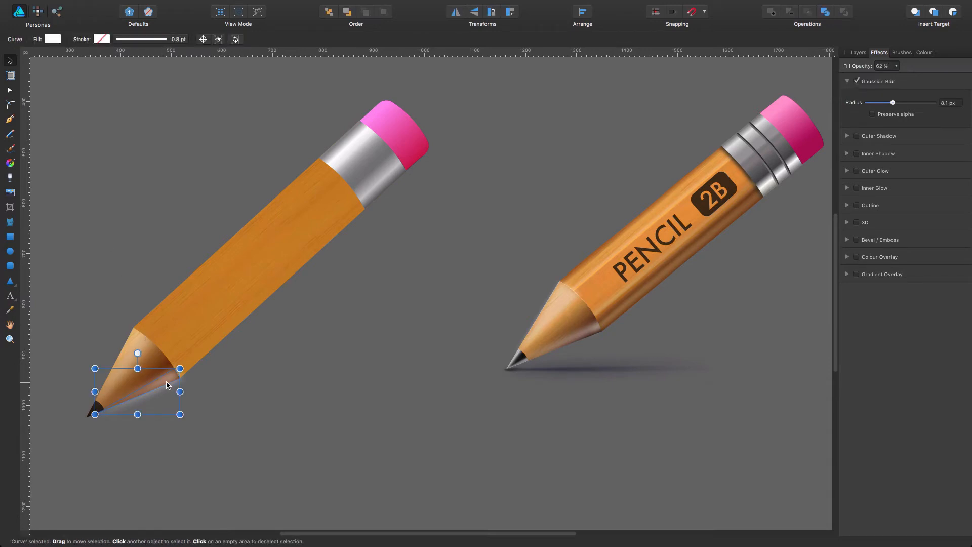
key("Escape")
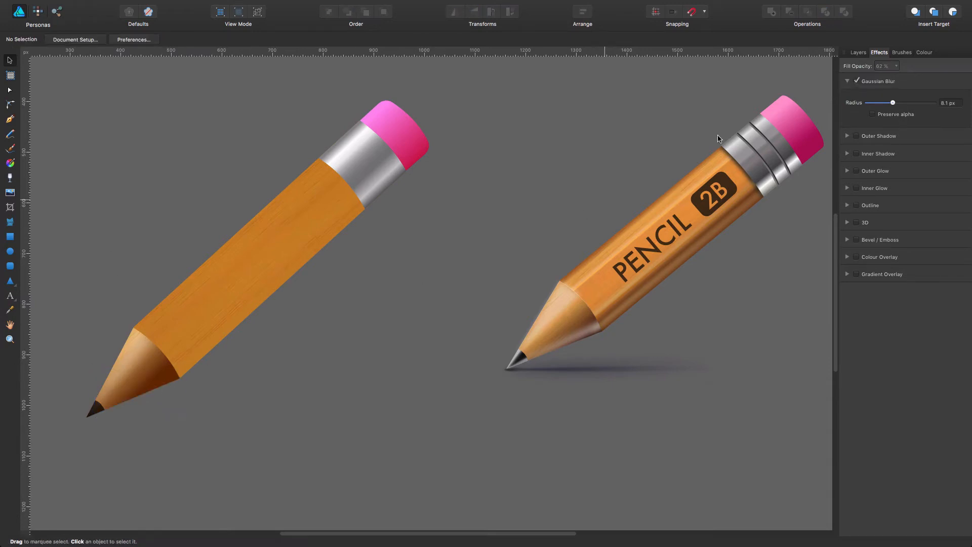
left_click(858, 54)
left_click(881, 86)
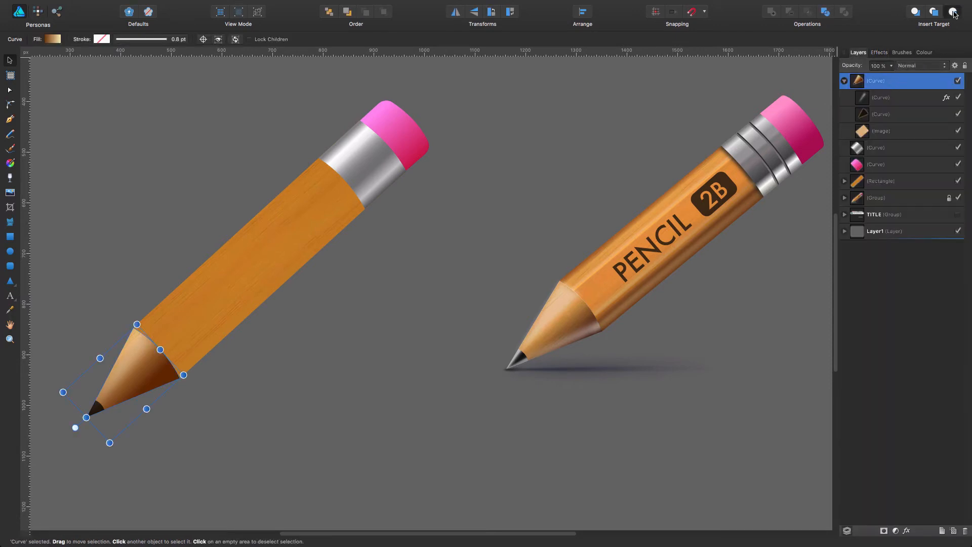
key("ctrl+v")
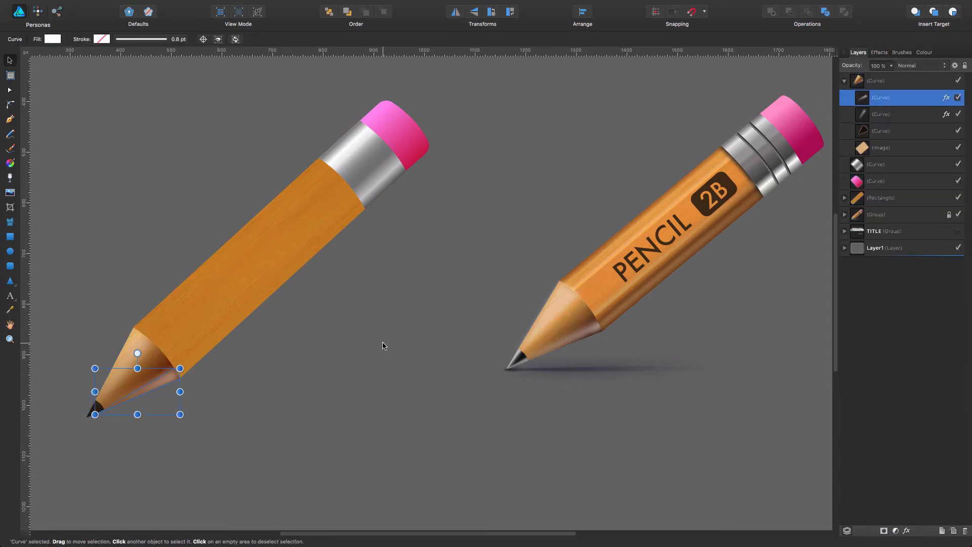
Nudge the lower-edge highlight slightly upward and adjust its node at the cone's lower corner
key("Up")
key("Up")
key("Up")
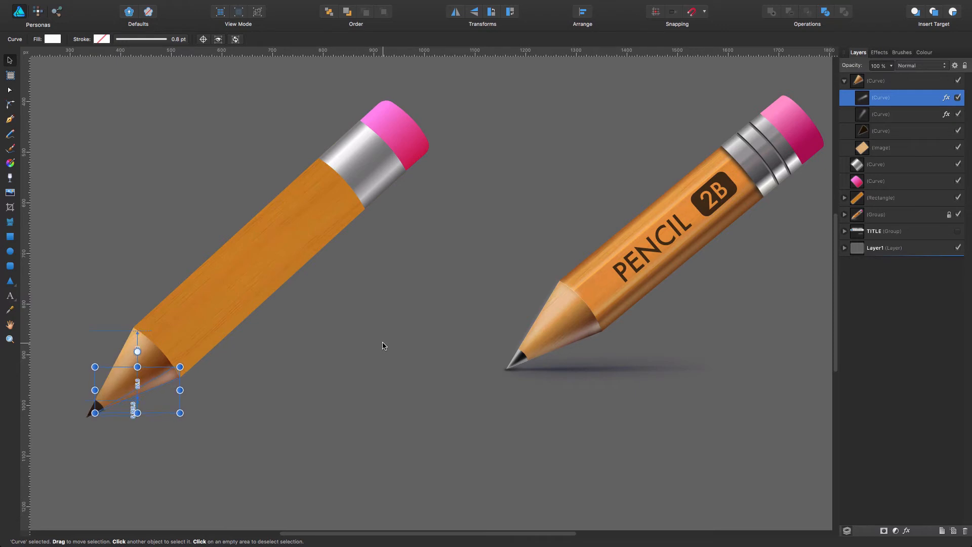
key("a")
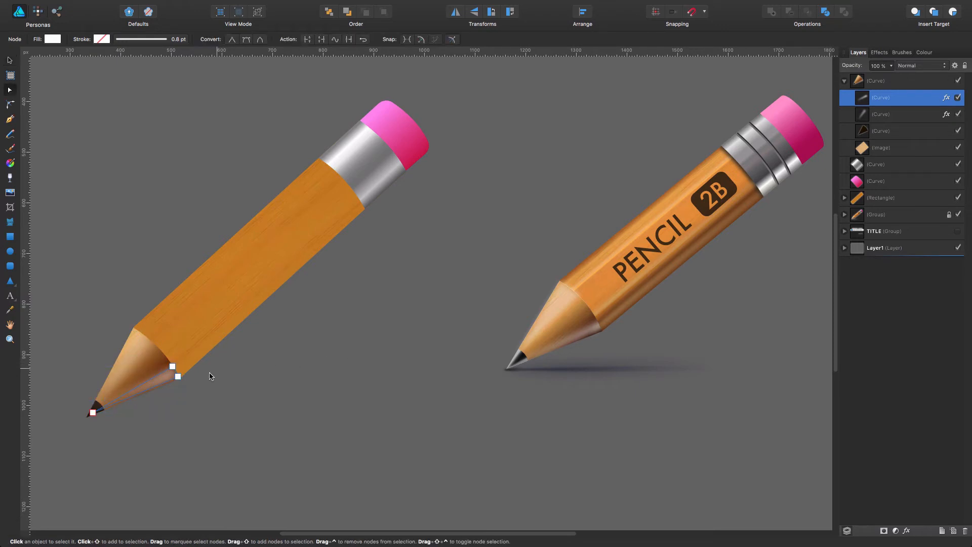
left_click(178, 376)
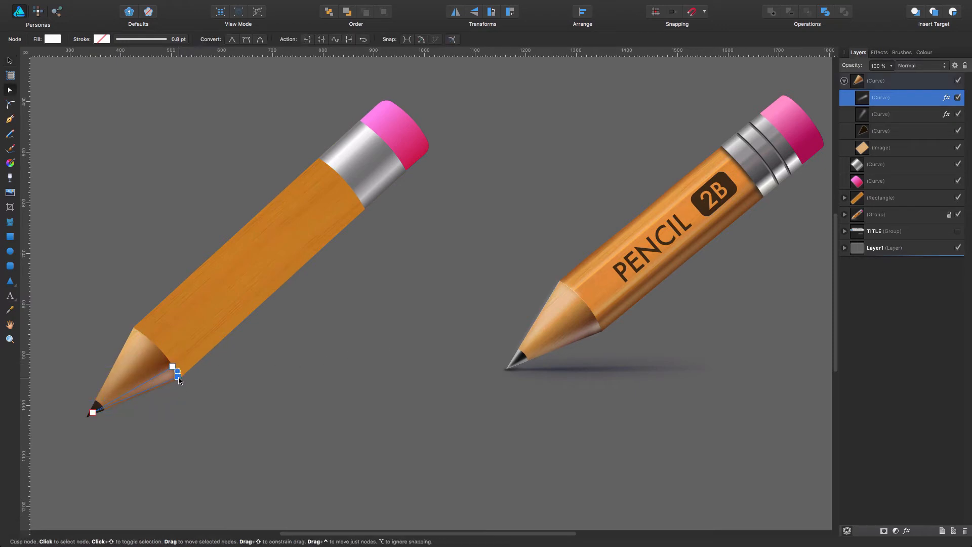
left_click(254, 376)
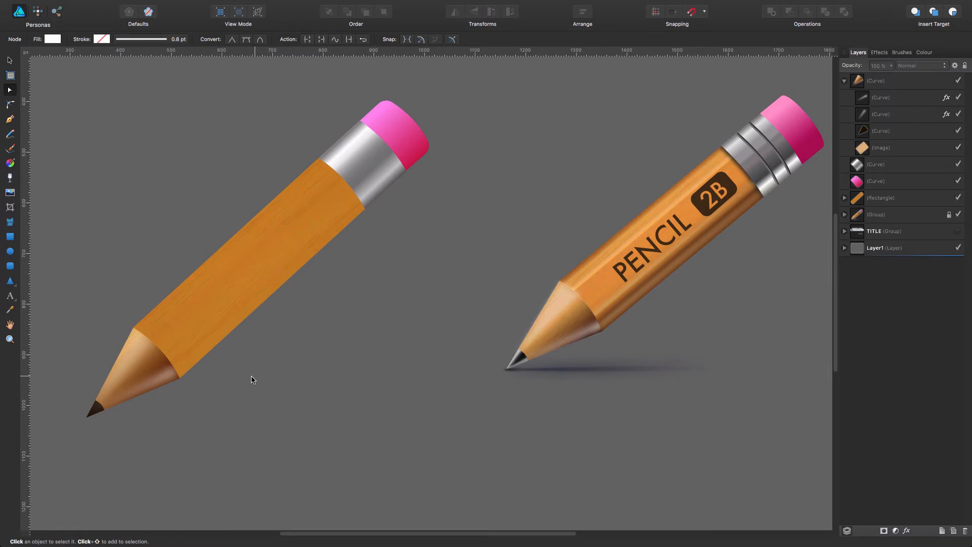
Select the dark lead curve inside the cone and nudge its two rear nodes slightly up and to the right
left_click(98, 410)
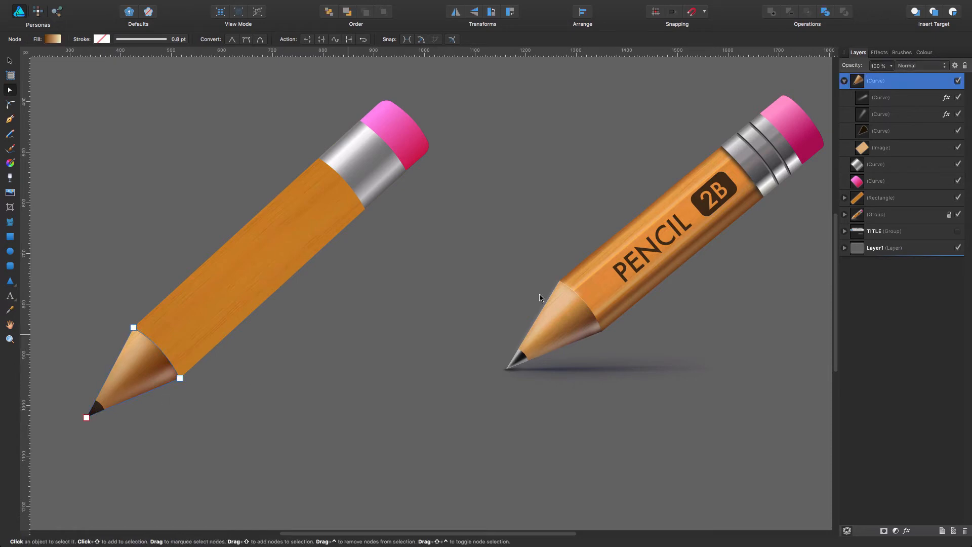
left_click(896, 131)
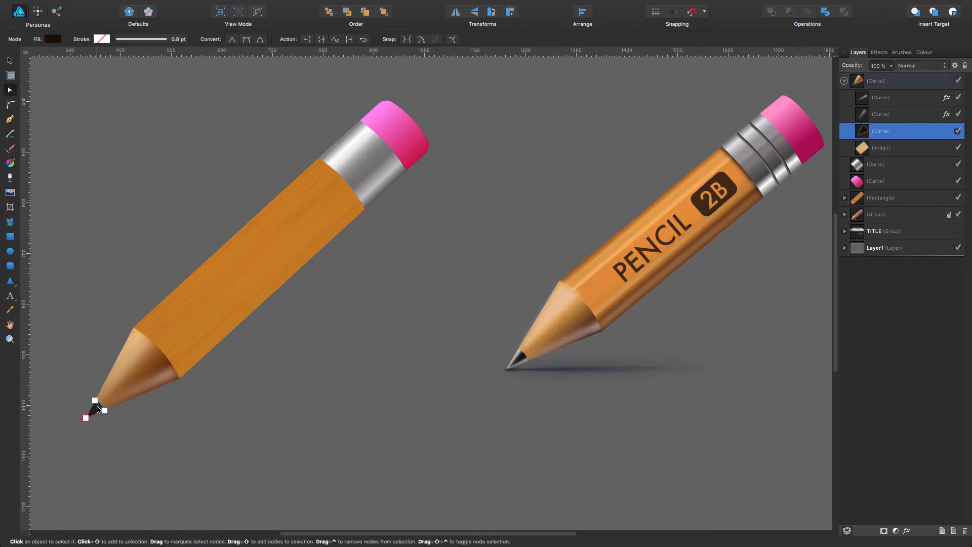
left_click(95, 400)
left_click(108, 410, "shift")
key("Right")
key("Right")
key("Right")
key("Up")
key("Up")
key("Up")
key("Up")
key("shift+Right")
key("shift+Up")
key("shift+Down")
key("shift+Left")
left_click(167, 426)
left_click(99, 408)
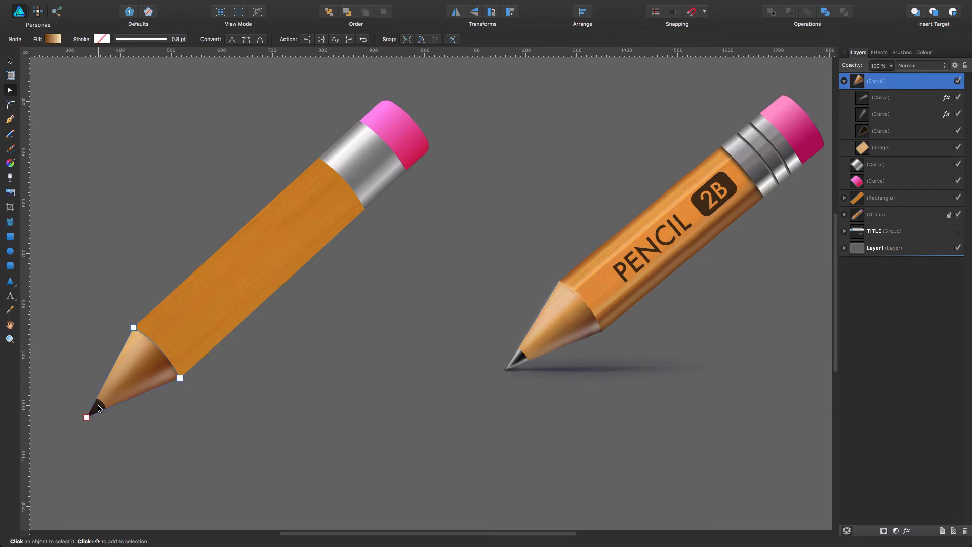
Move the dark lead curve's two rear nodes outward so the lead fully covers both edges of the cone's tip
key("z")
mouse_move(98, 408)
left_mouse_down()
mouse_move(296, 364)
mouse_move(271, 369)
mouse_move(500, 339)
mouse_move(478, 334)
left_mouse_up()
key("space")
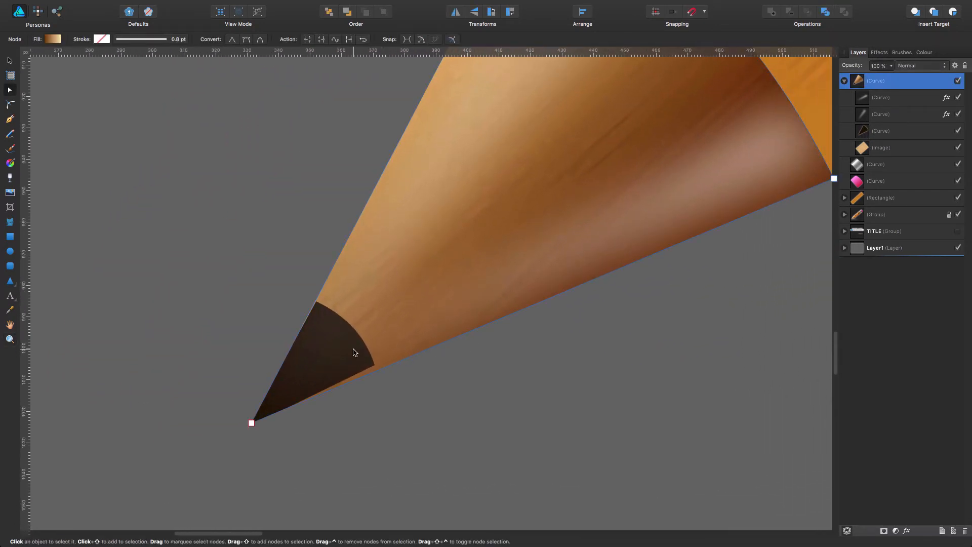
left_click(354, 352)
left_click_drag(375, 365, 386, 372)
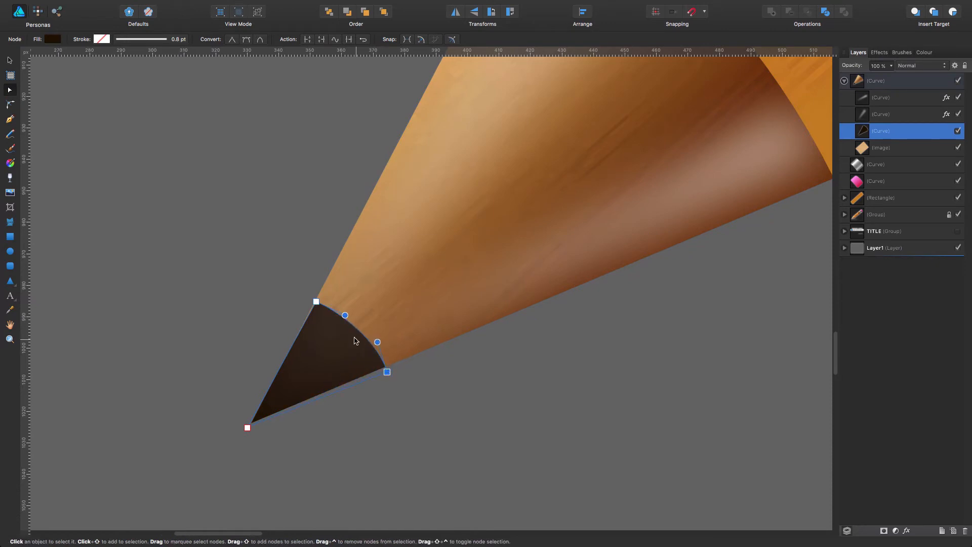
left_click_drag(320, 301, 318, 292)
left_click(305, 277)
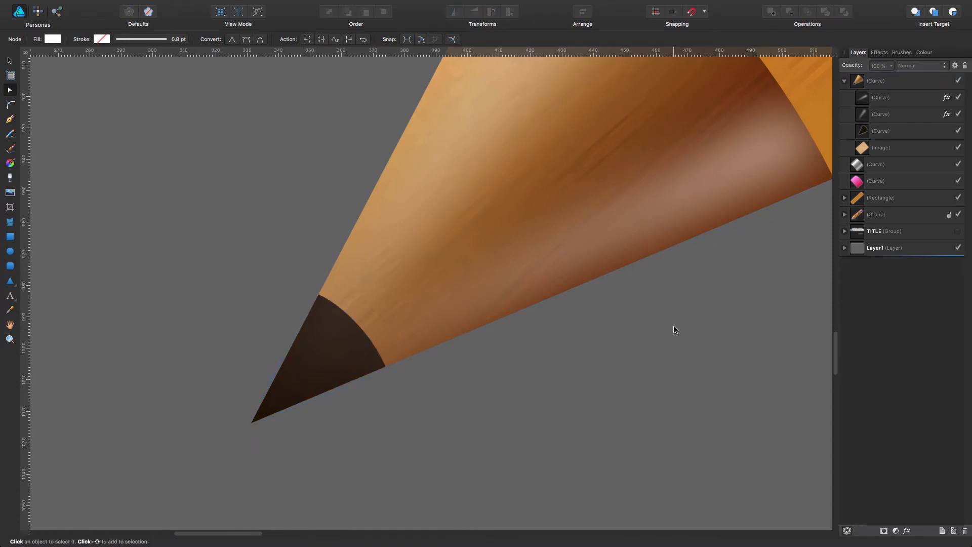
Compare the drawn pencil with the reference pencil, examining the reference's body shading up close
mouse_move(687, 195)
left_mouse_down()
mouse_move(416, 431)
mouse_move(423, 424)
left_mouse_up()
key("super+1")
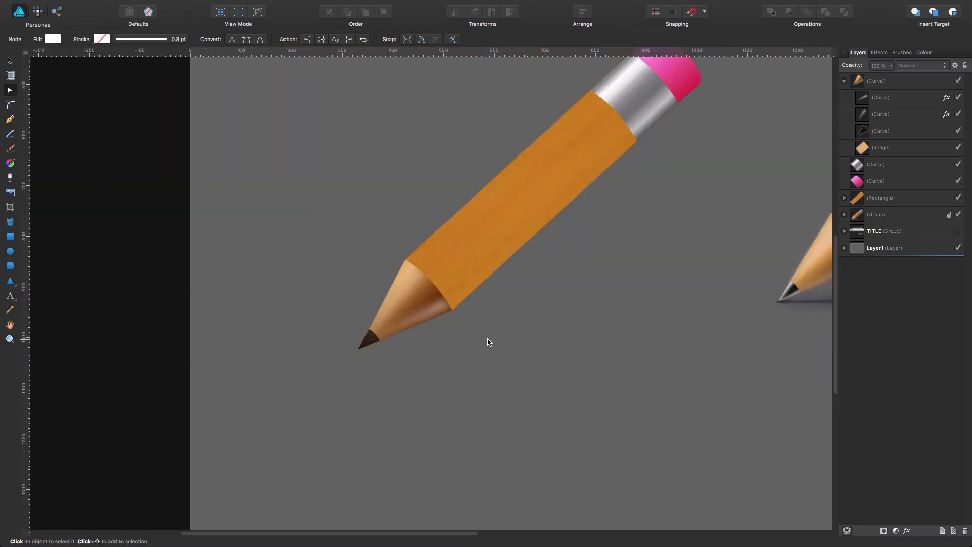
mouse_move(543, 351)
left_mouse_down()
mouse_move(415, 428)
mouse_move(321, 421)
left_mouse_up()
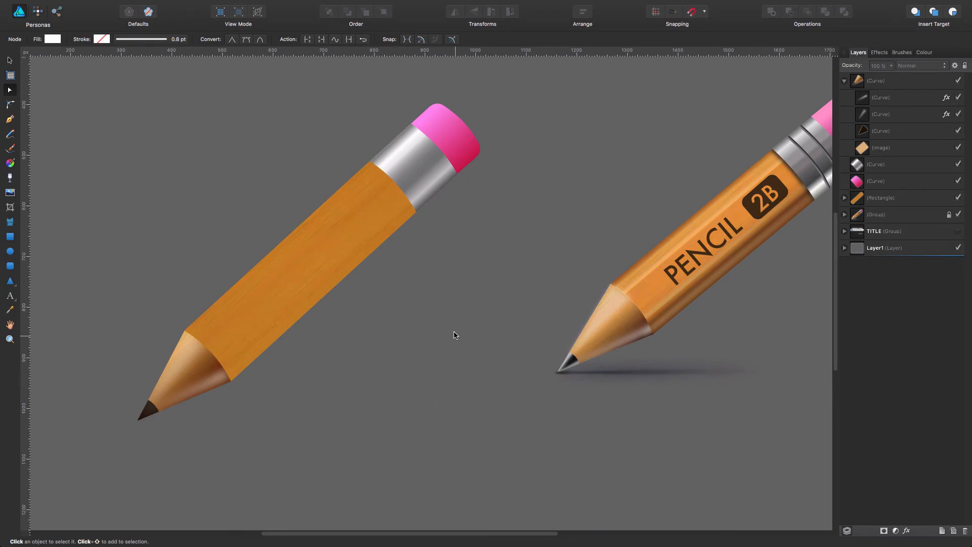
mouse_move(451, 317)
left_mouse_down()
mouse_move(304, 364)
mouse_move(341, 355)
left_mouse_up()
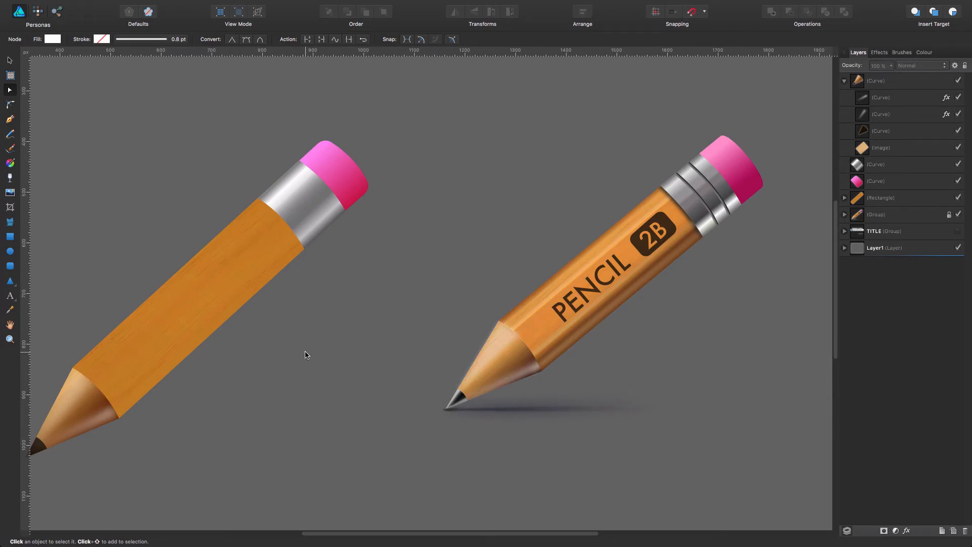
scroll(306, 355, "left", 3)
scroll(306, 354, "down", 2)
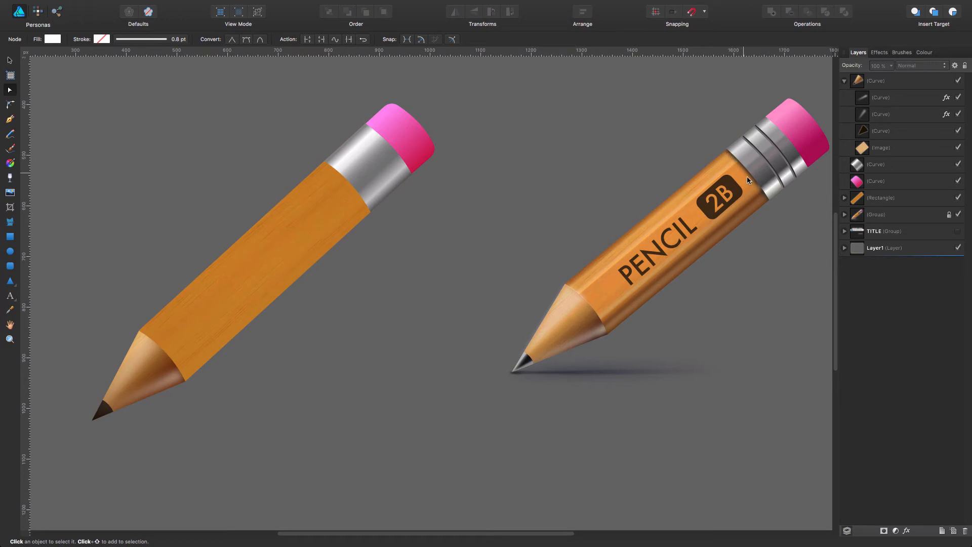
key("z")
left_click(610, 314)
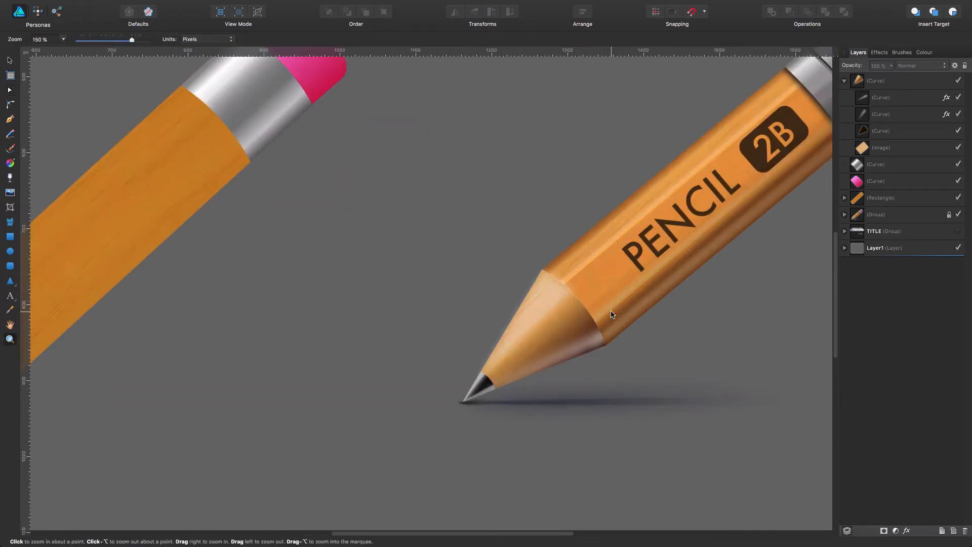
key("v")
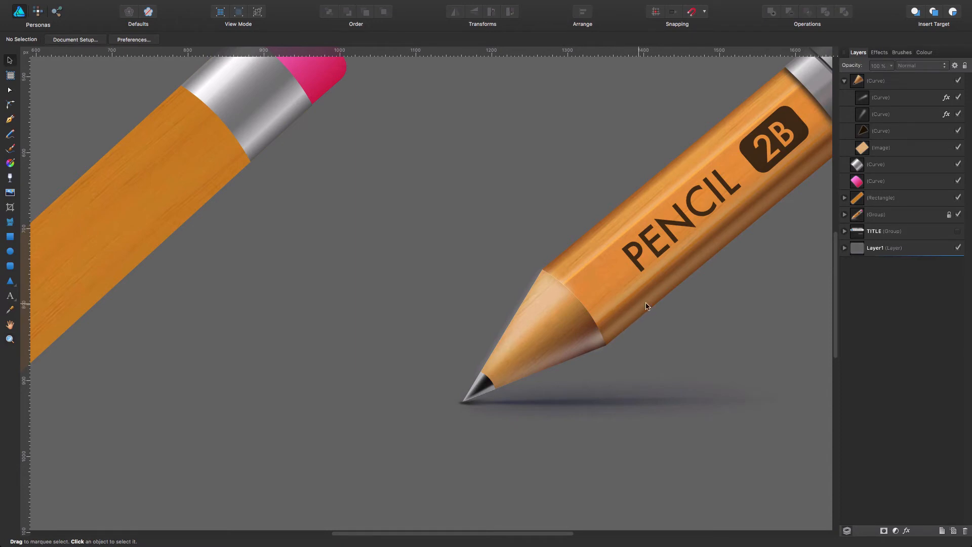
left_click_drag(647, 306, 497, 327)
key("a")
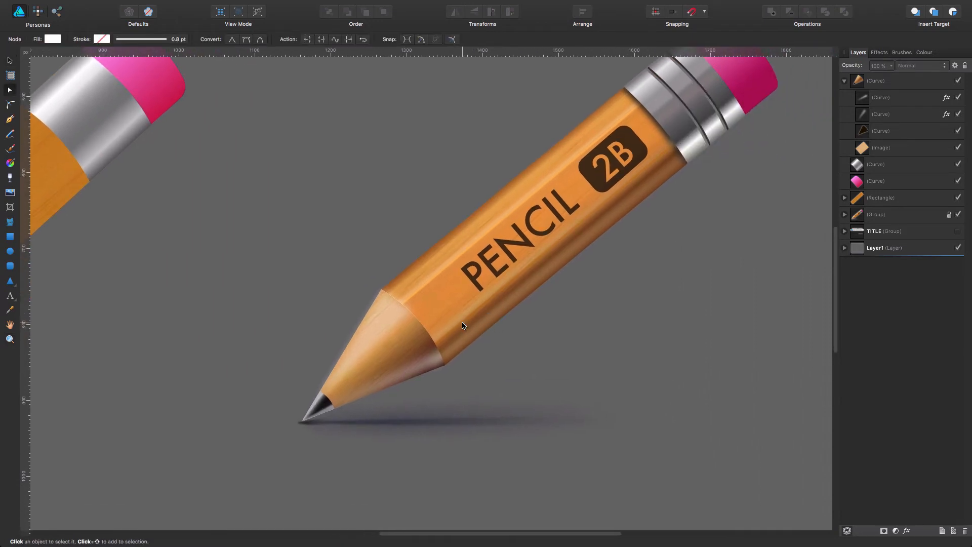
key("v")
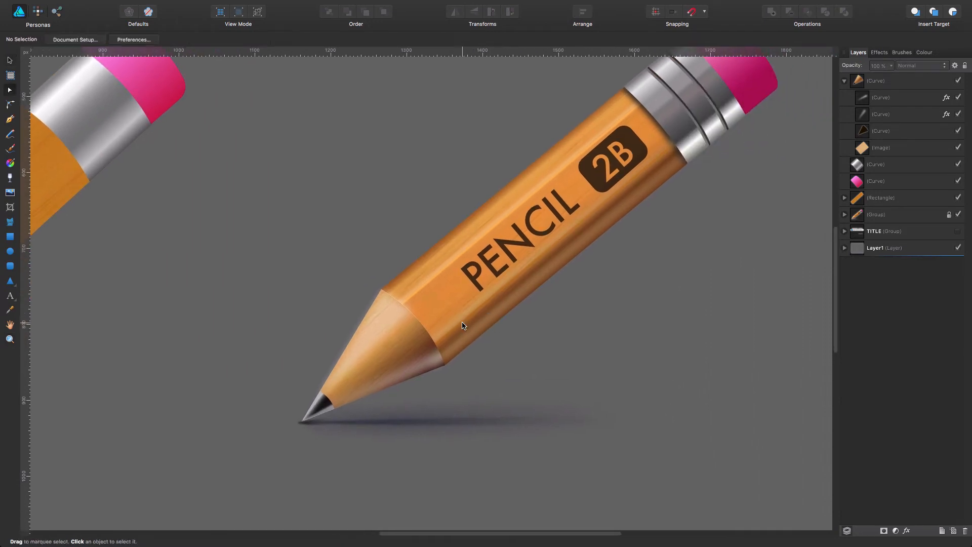
Inspect the individual highlight curves along the reference pencil's body inside its locked group
left_click(894, 213)
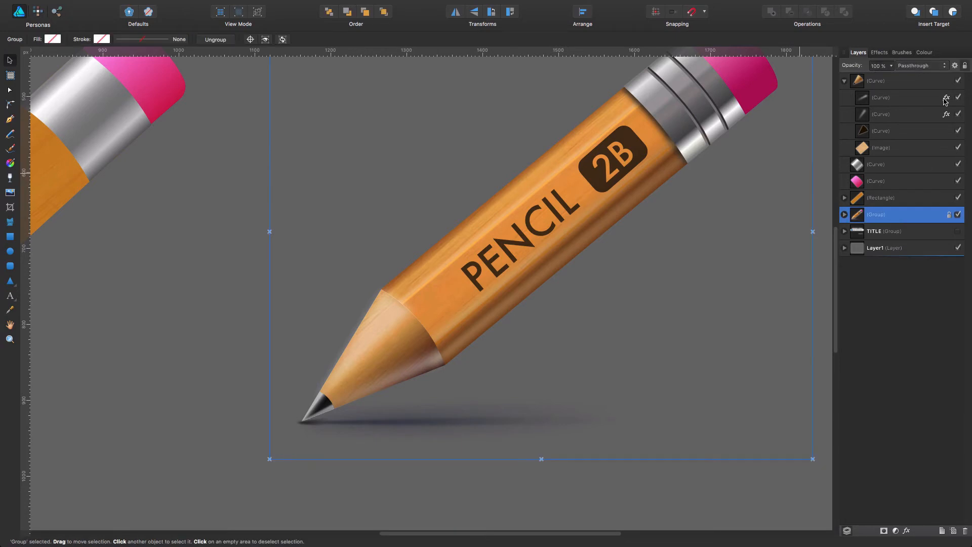
double_click(473, 318)
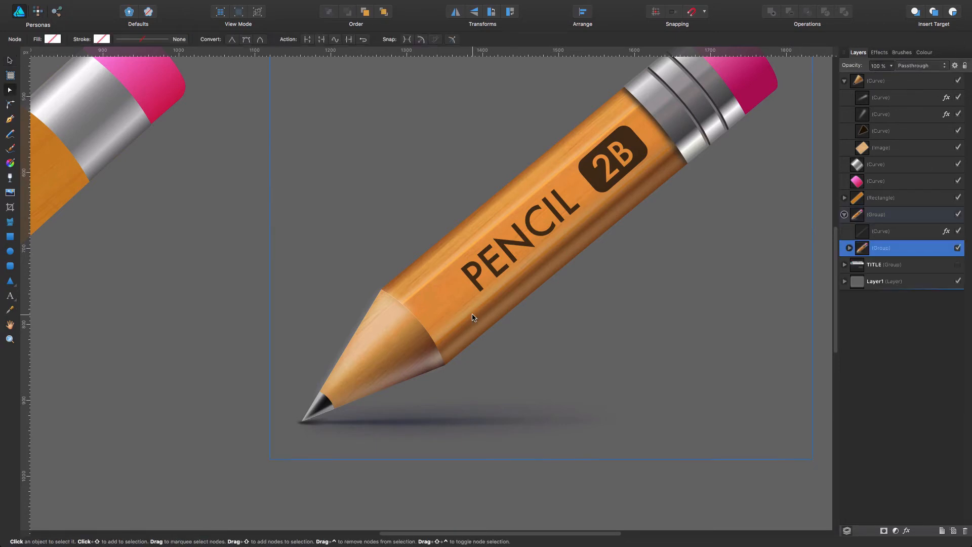
left_click(472, 318)
key("v")
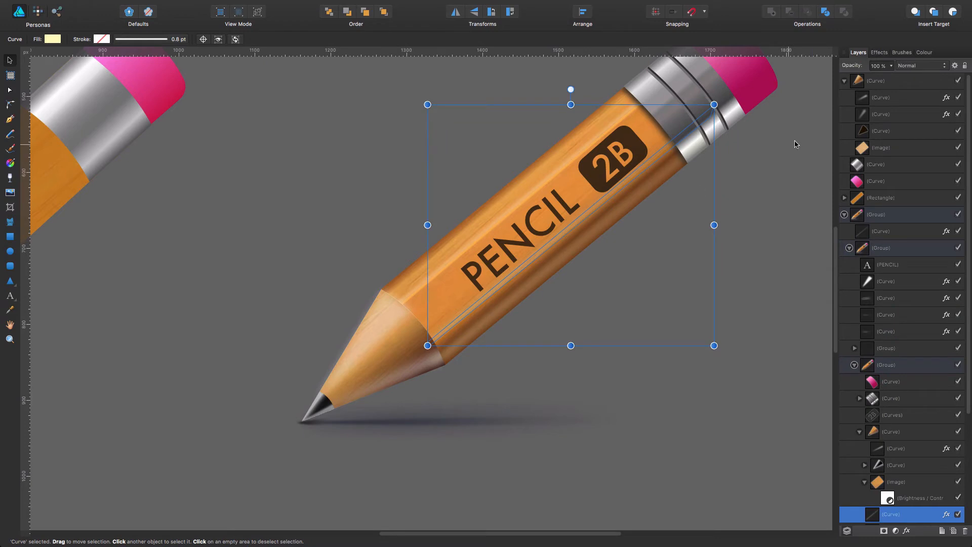
left_click(443, 269)
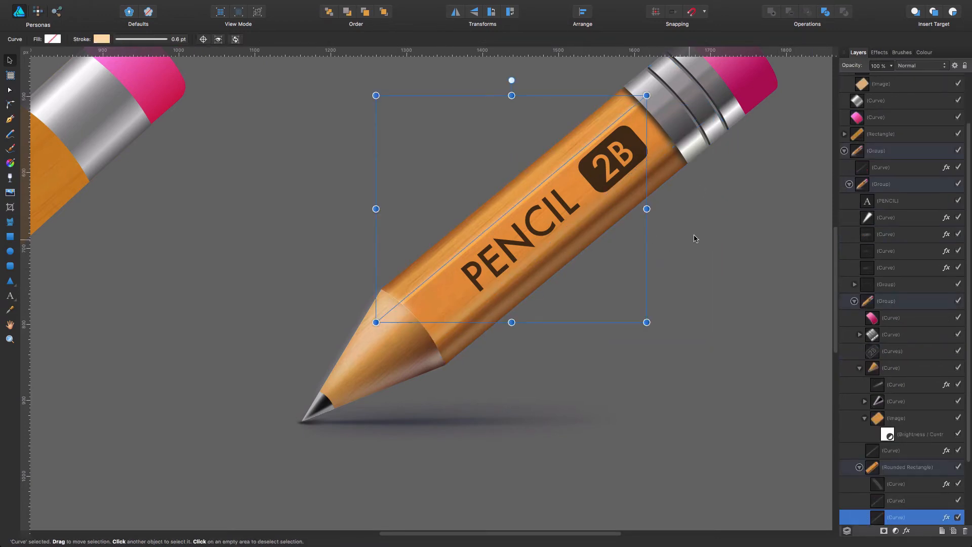
left_click(637, 210)
left_click(626, 207)
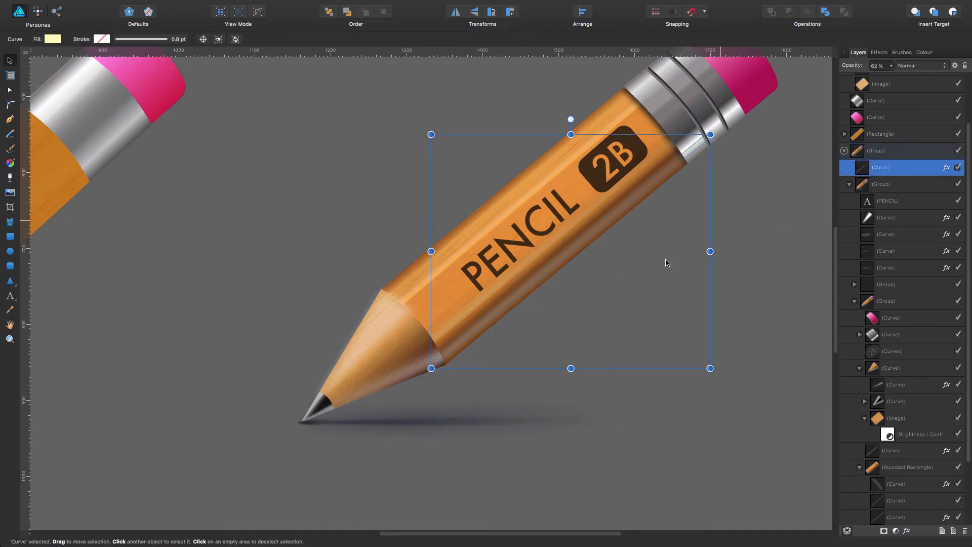
left_click(845, 150)
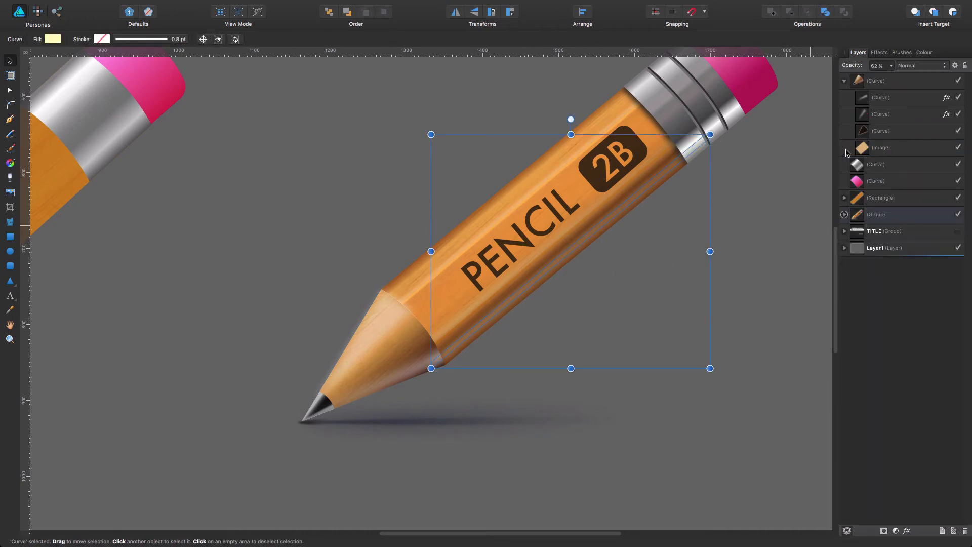
left_click(512, 326)
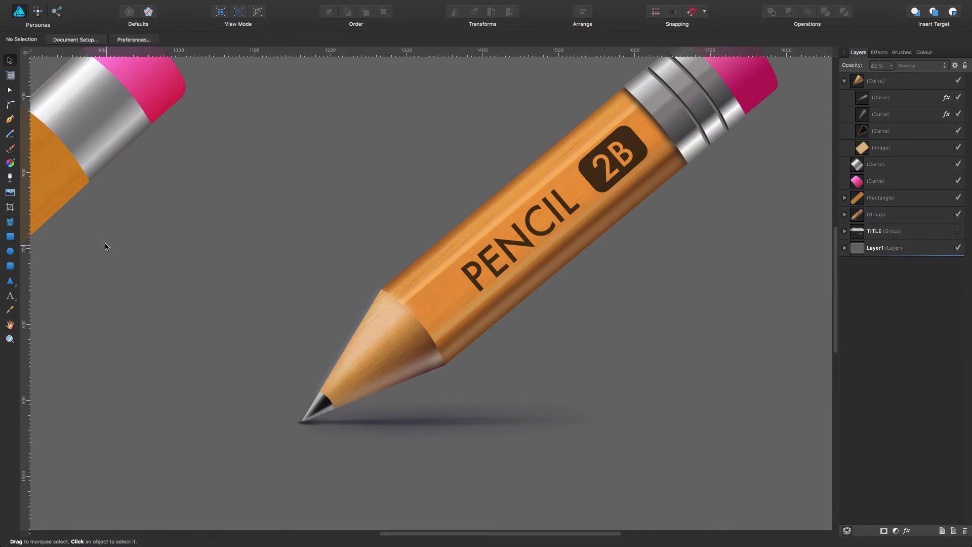
Apply a linear gradient fill to the orange body rectangle, running across its width from the upper edge to the lower edge
mouse_move(107, 244)
left_mouse_down()
mouse_move(383, 233)
mouse_move(394, 218)
mouse_move(341, 245)
mouse_move(238, 253)
left_mouse_up()
key("z")
left_click_drag(513, 186, 465, 265)
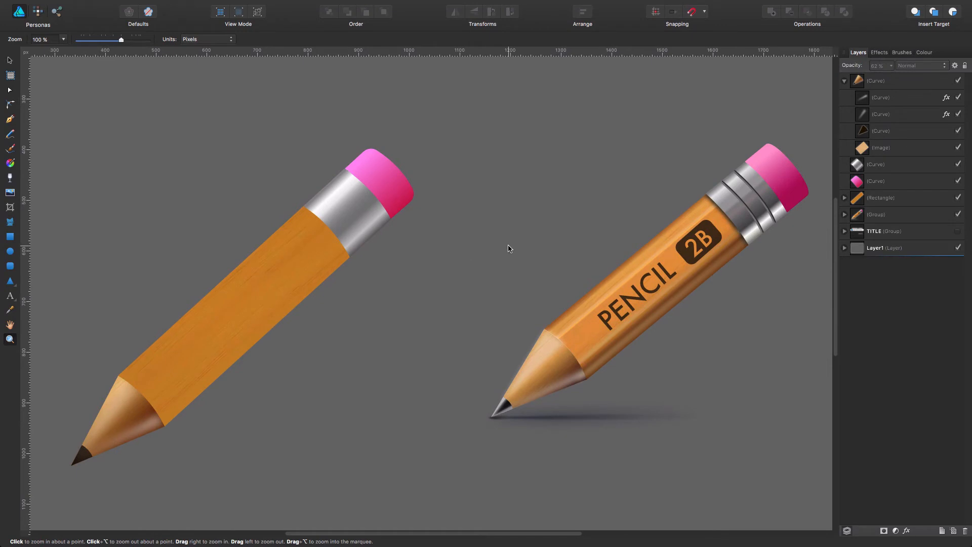
left_click(10, 119)
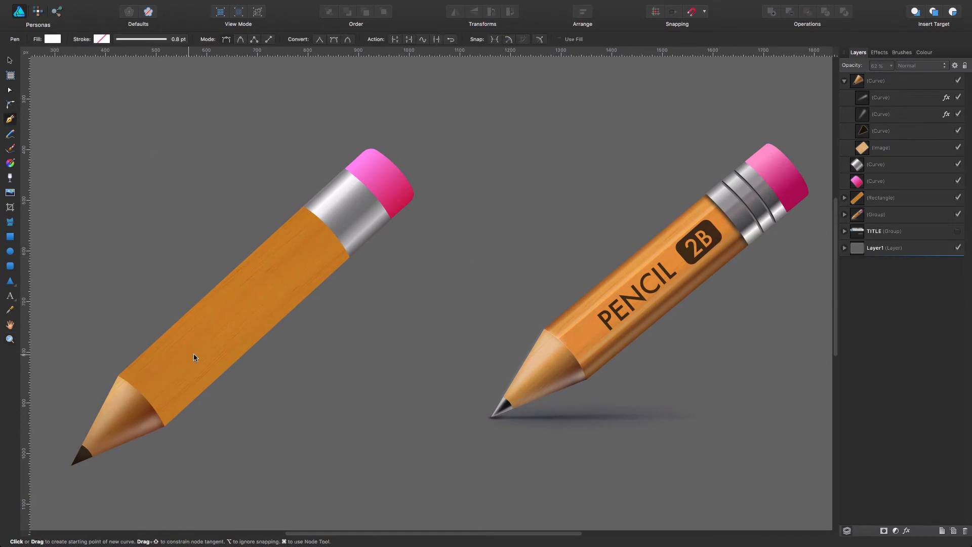
key("v")
left_click(235, 337)
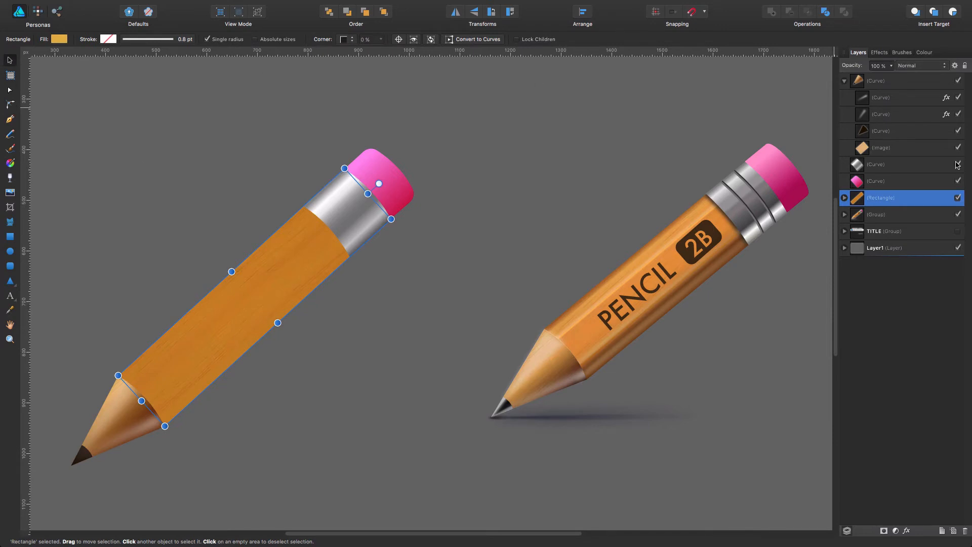
left_click(845, 198)
left_click(898, 214)
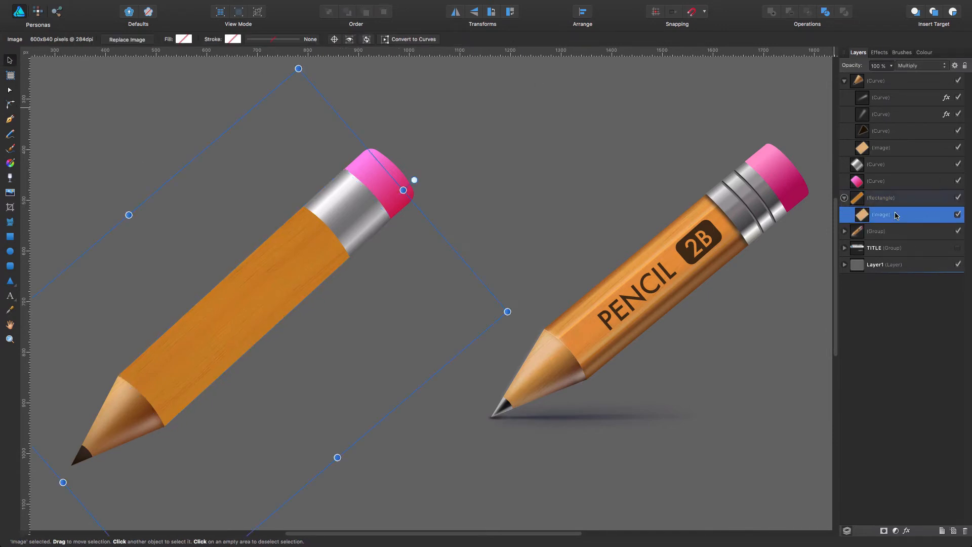
left_click(903, 202)
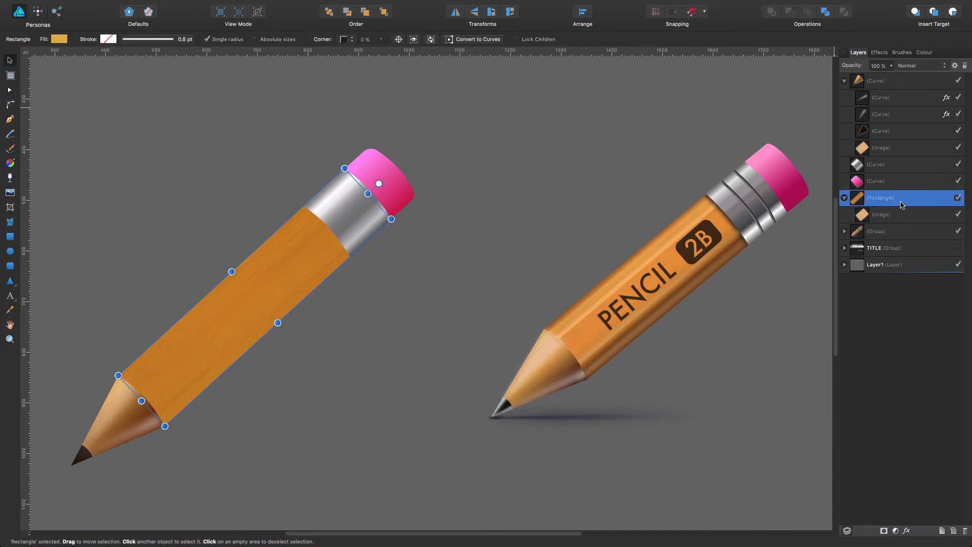
left_click(10, 163)
left_click_drag(234, 294, 267, 326)
left_click_drag(266, 330, 267, 328)
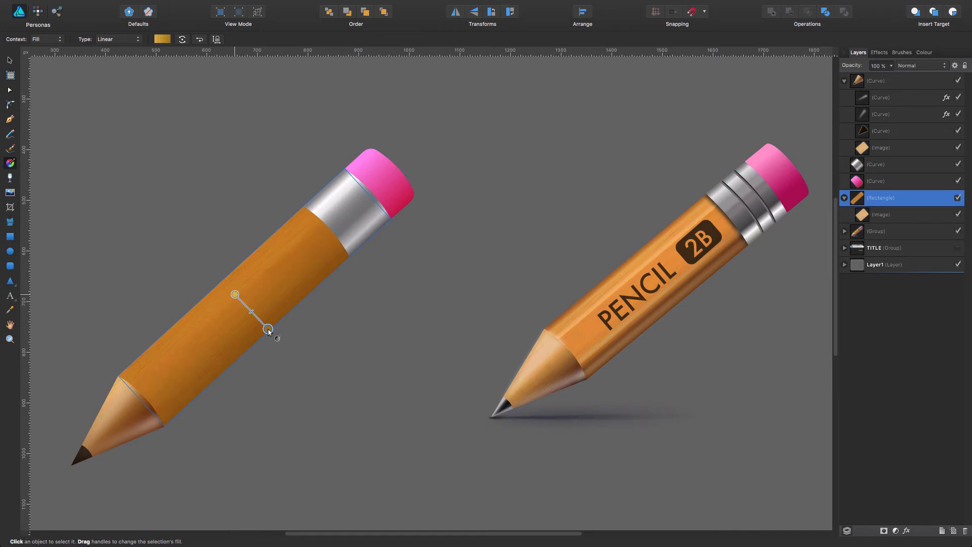
left_click_drag(234, 294, 229, 288)
Set the body gradient's end stop to a dark brown, about H 33, S 100, L 24
left_click(163, 39)
left_click(292, 81)
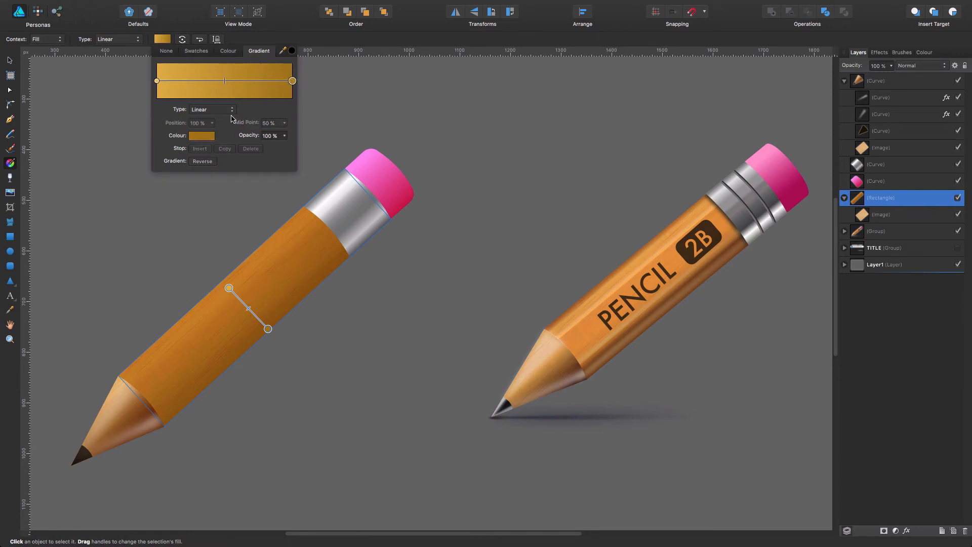
left_click(203, 136)
left_click_drag(261, 221, 264, 213)
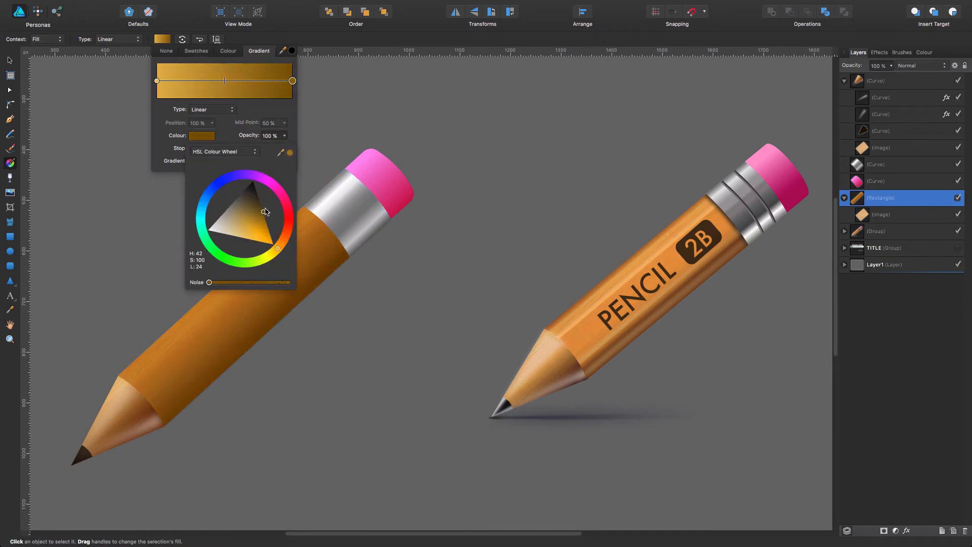
left_click_drag(287, 230, 289, 250)
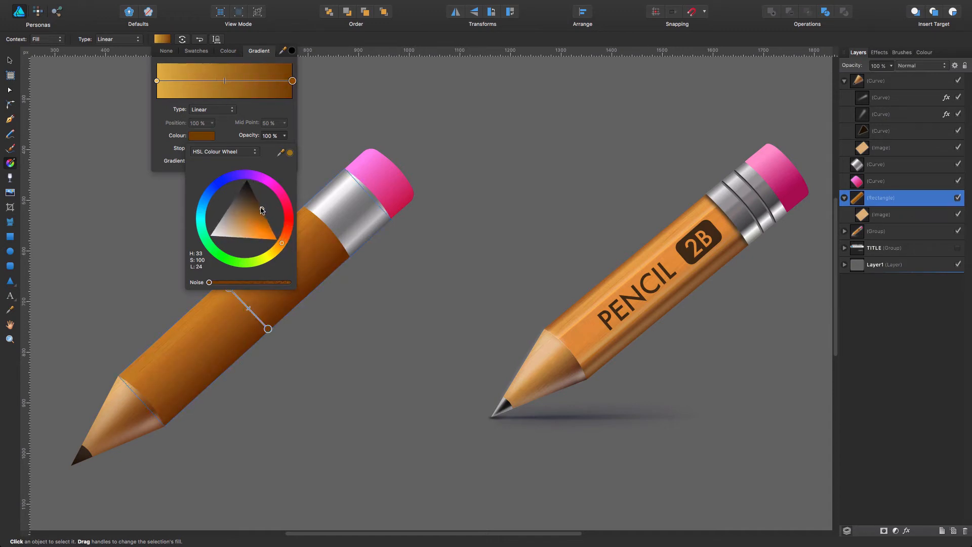
left_click_drag(459, 176, 534, 224)
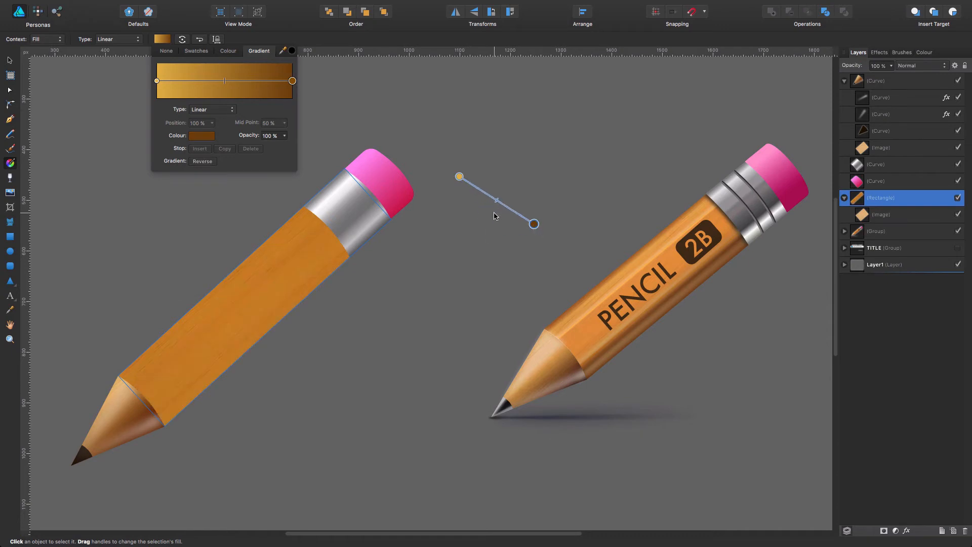
key("super+z")
left_click(449, 230)
Add a stop near the light start of the pencil body rectangle's linear gradient
left_click_drag(458, 209, 601, 195)
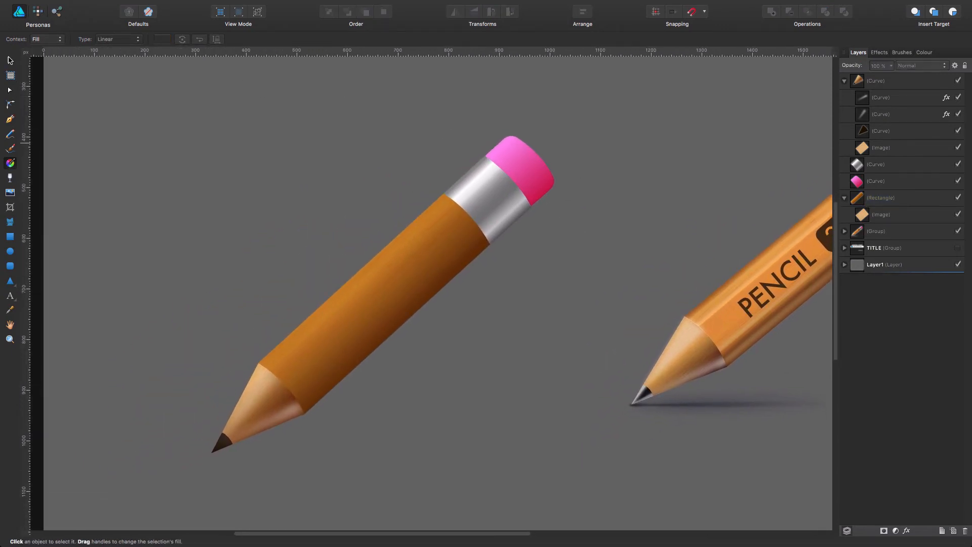
left_click(10, 60)
left_click(412, 280)
left_click(61, 40)
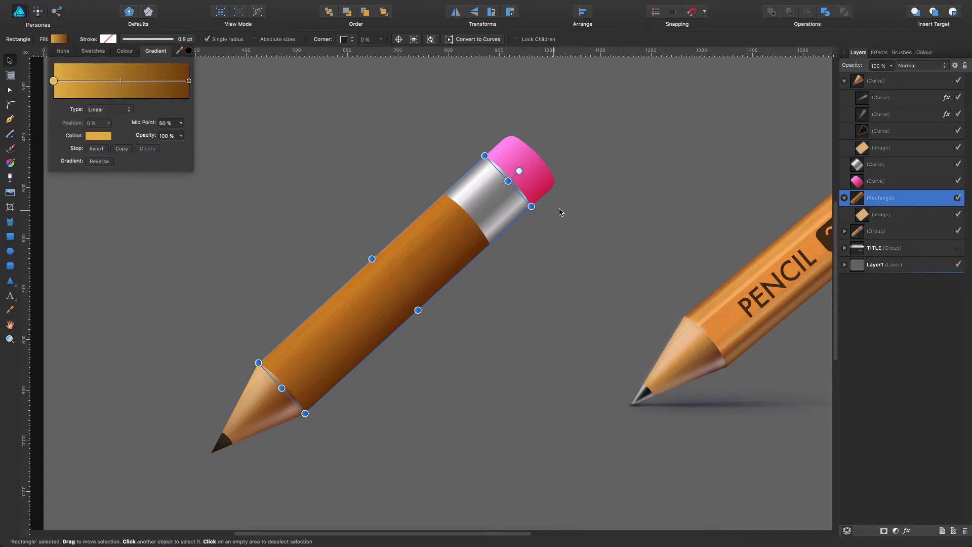
left_click(10, 163)
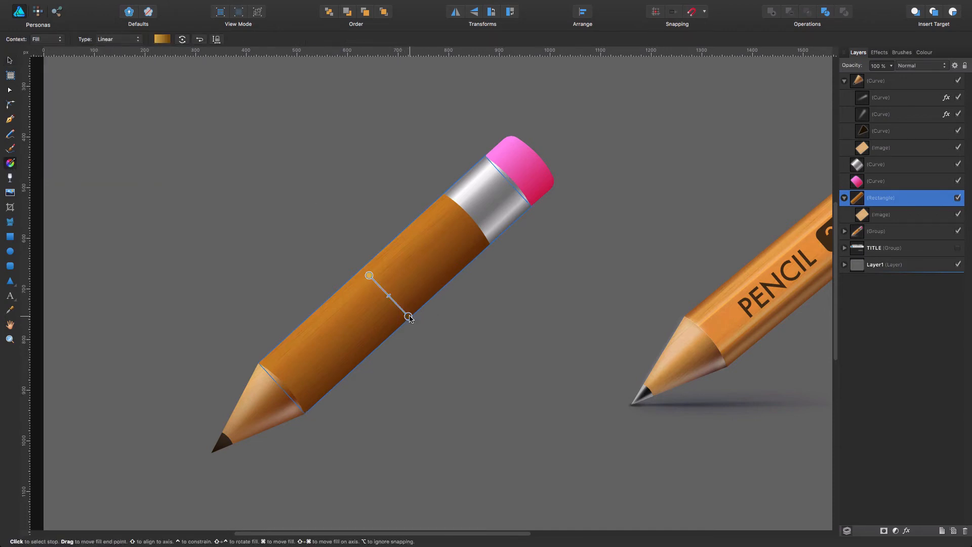
left_click(163, 39)
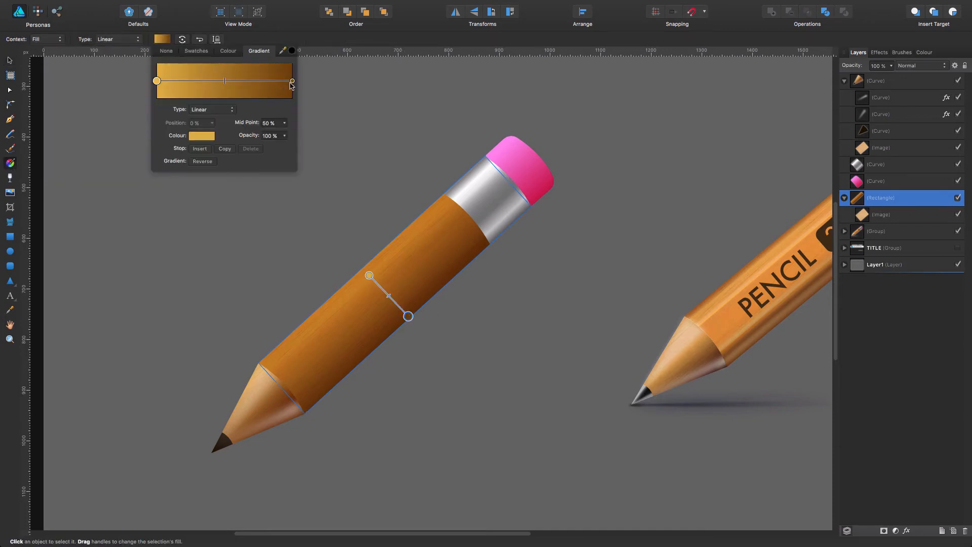
left_click(292, 81)
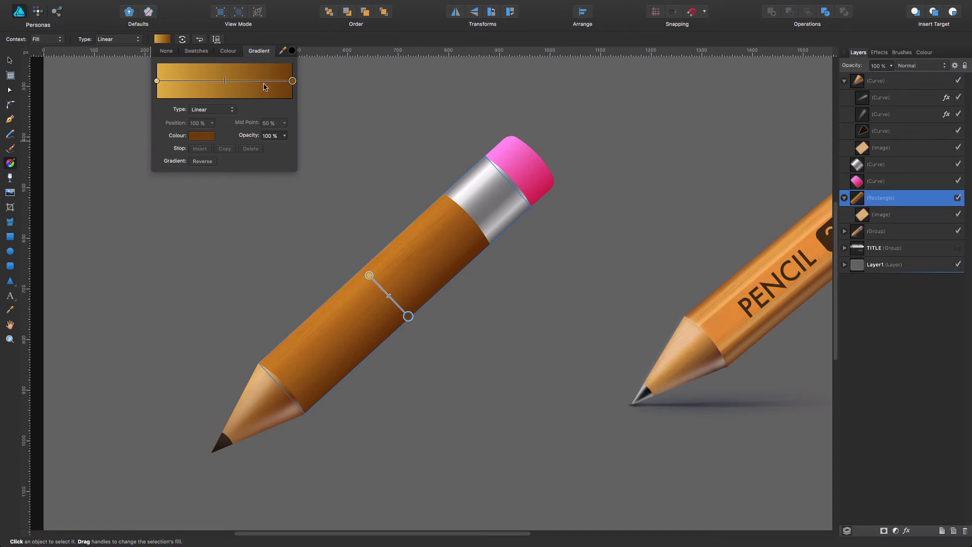
left_click(175, 84)
left_click(175, 81)
Darken the body gradient's first stop to orange-brown, and reposition the added stop at 1% and the end stop slightly further out
left_click(157, 81)
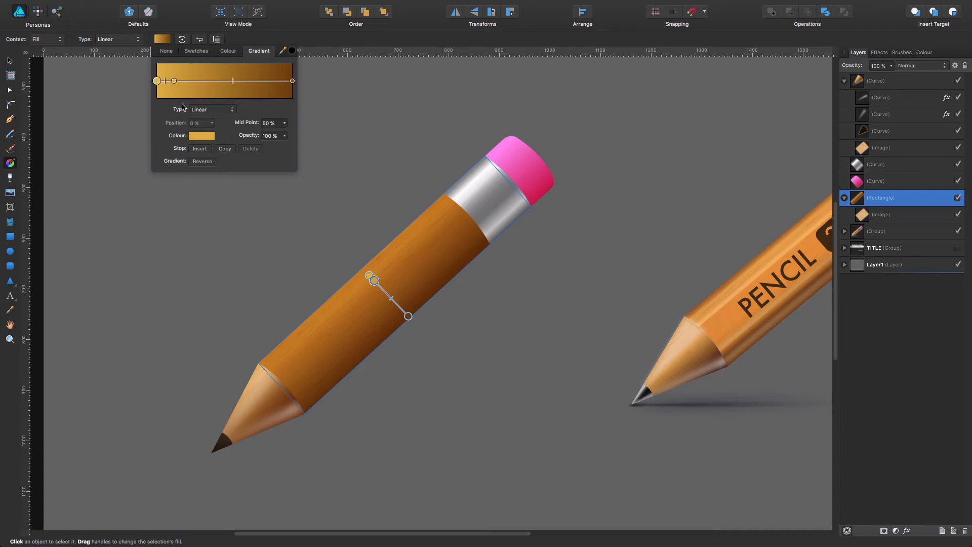
left_click(202, 137)
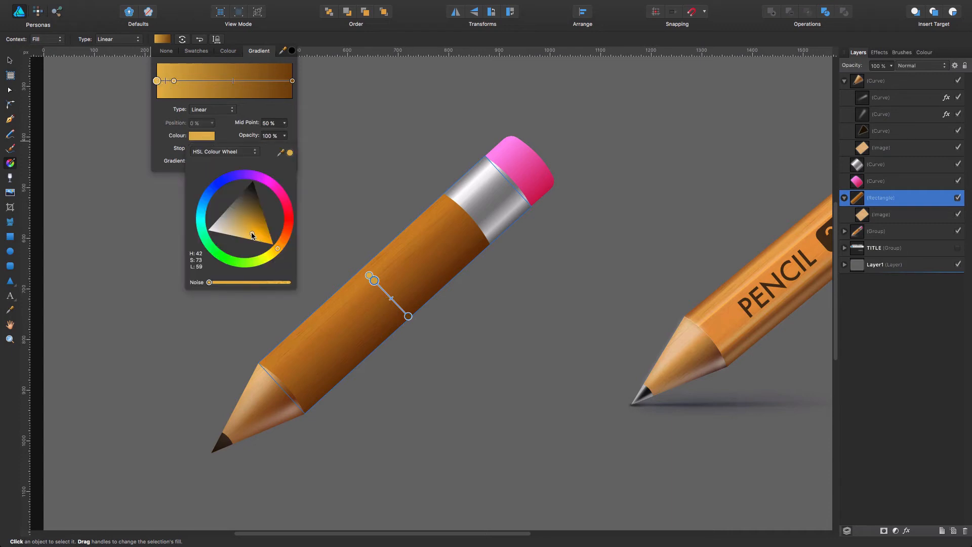
mouse_move(252, 236)
left_mouse_down()
mouse_move(257, 217)
mouse_move(275, 224)
left_mouse_up()
mouse_move(174, 81)
left_mouse_down()
mouse_move(188, 81)
mouse_move(149, 83)
left_mouse_up()
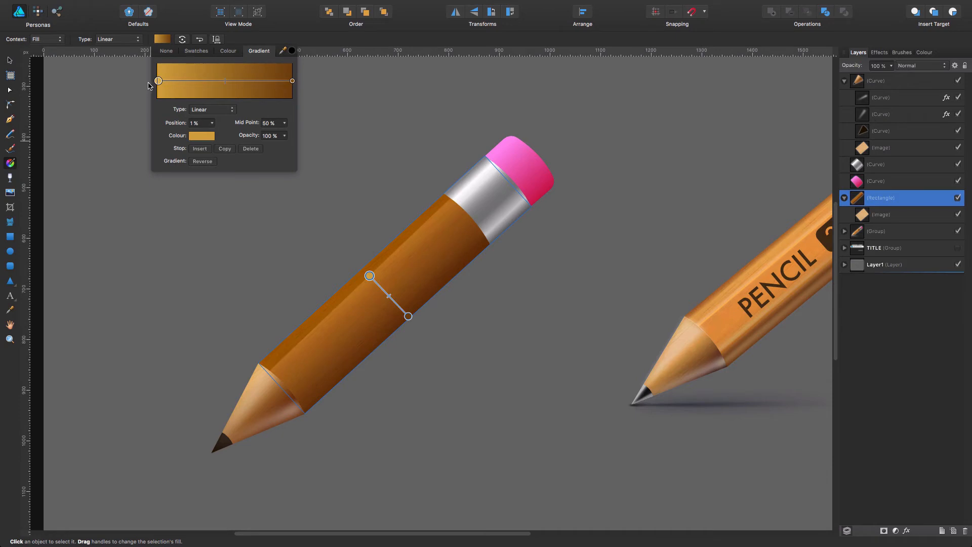
left_click_drag(409, 316, 410, 319)
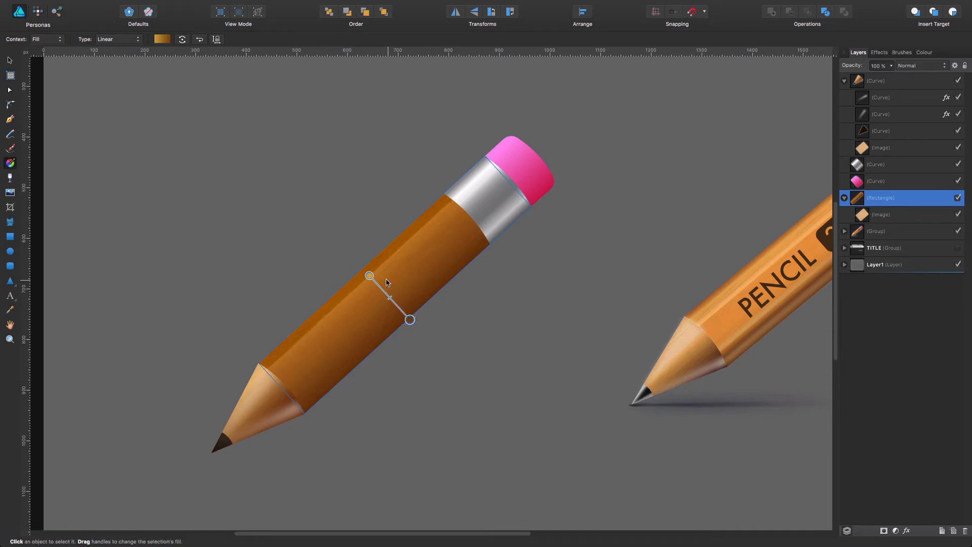
Extend the pencil body's gradient start to its upper edge and add a new stop positioned at 33%
left_click_drag(370, 276, 365, 271)
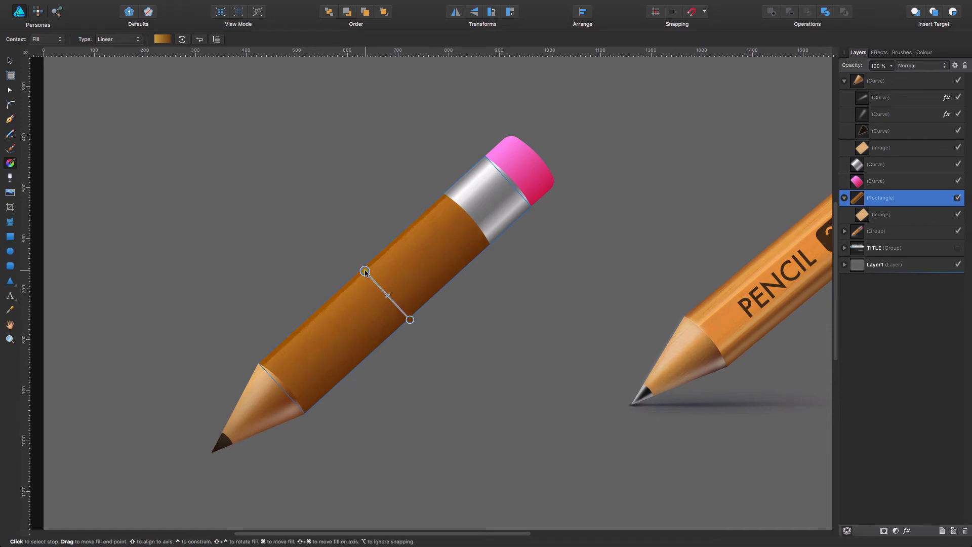
left_click(372, 279)
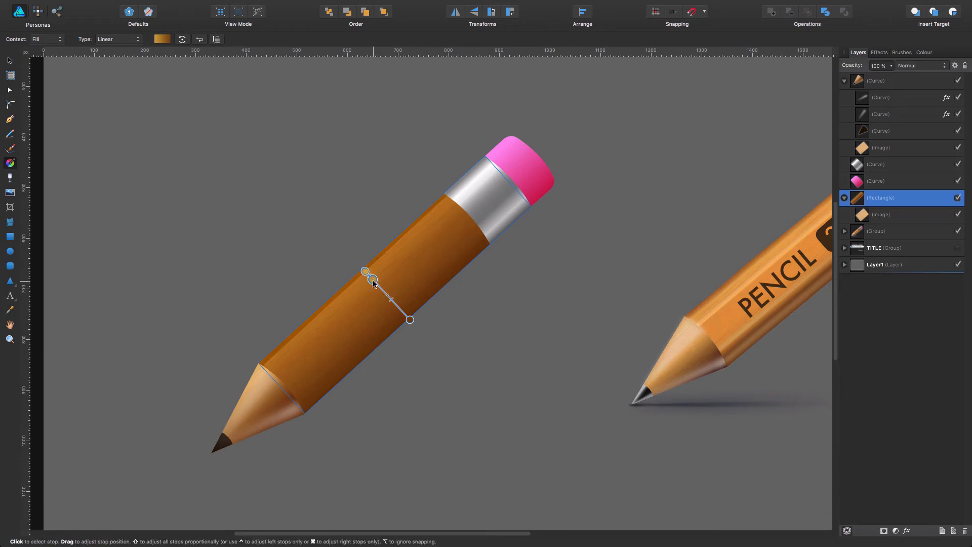
mouse_move(373, 282)
left_mouse_down()
mouse_move(380, 288)
mouse_move(375, 281)
left_mouse_up()
left_click(161, 40)
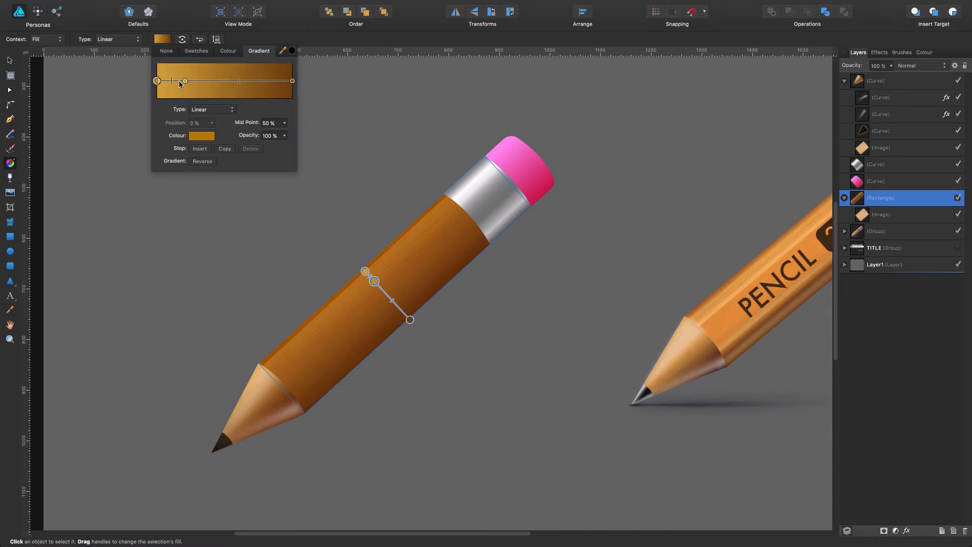
left_click_drag(185, 83, 201, 85)
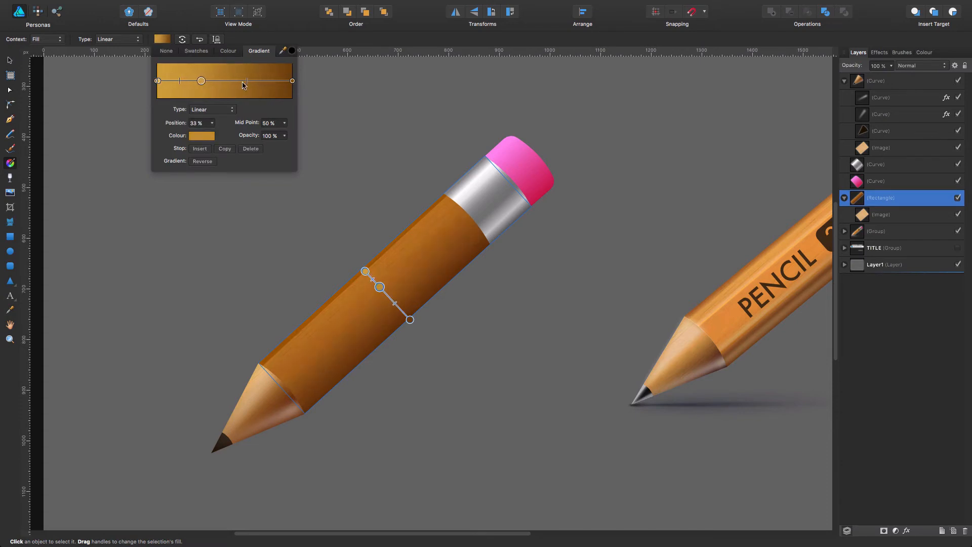
Insert more stops in the body gradient and colour the one at 48% light orange, H 39, S 73, L 59
left_click(242, 84)
left_click(241, 82)
left_click(223, 81)
left_click(199, 148)
left_click(207, 136)
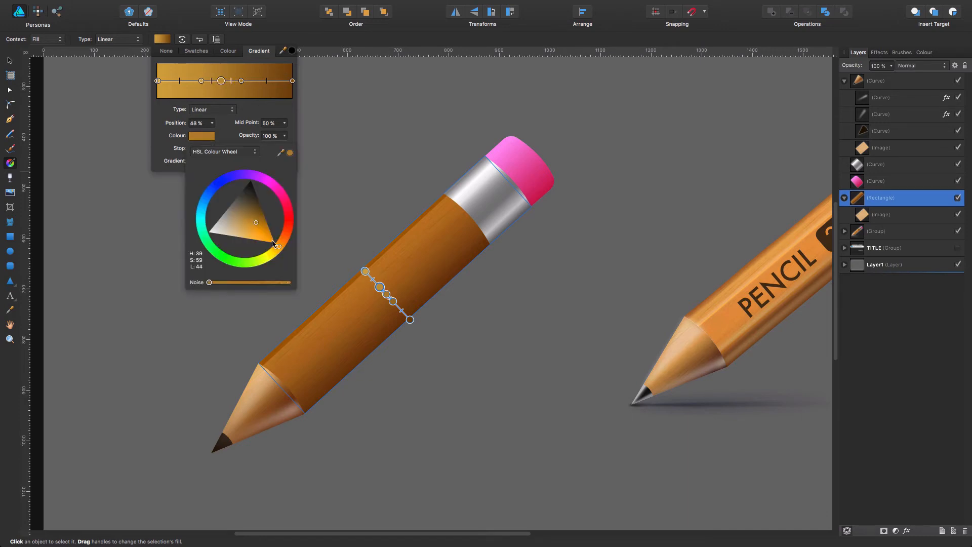
mouse_move(249, 212)
left_mouse_down()
mouse_move(235, 214)
mouse_move(253, 233)
left_mouse_up()
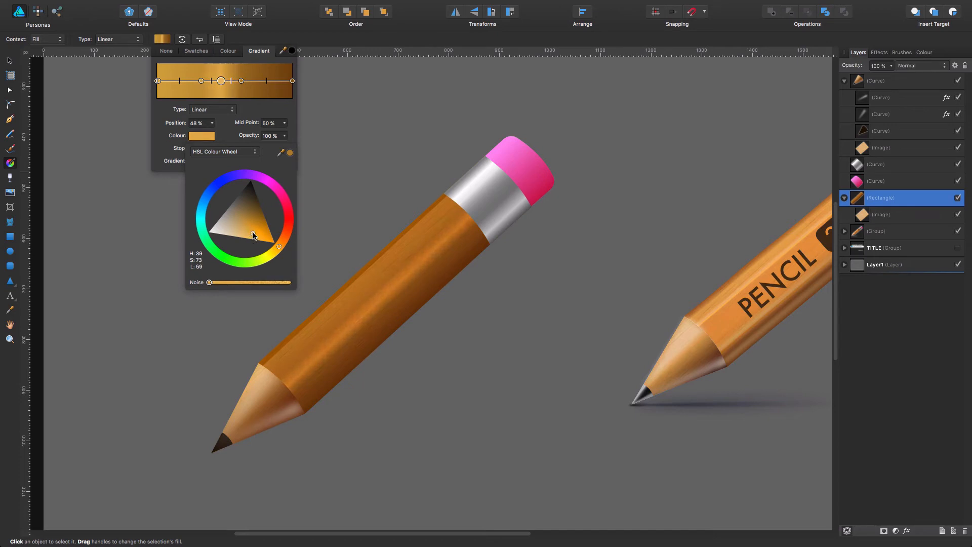
Rebalance the spacing of the body gradient's stops and pull its start point out to the pencil's upper edge
mouse_move(242, 82)
left_mouse_down()
mouse_move(250, 82)
mouse_move(171, 86)
mouse_move(243, 83)
mouse_move(186, 84)
mouse_move(196, 85)
left_mouse_up()
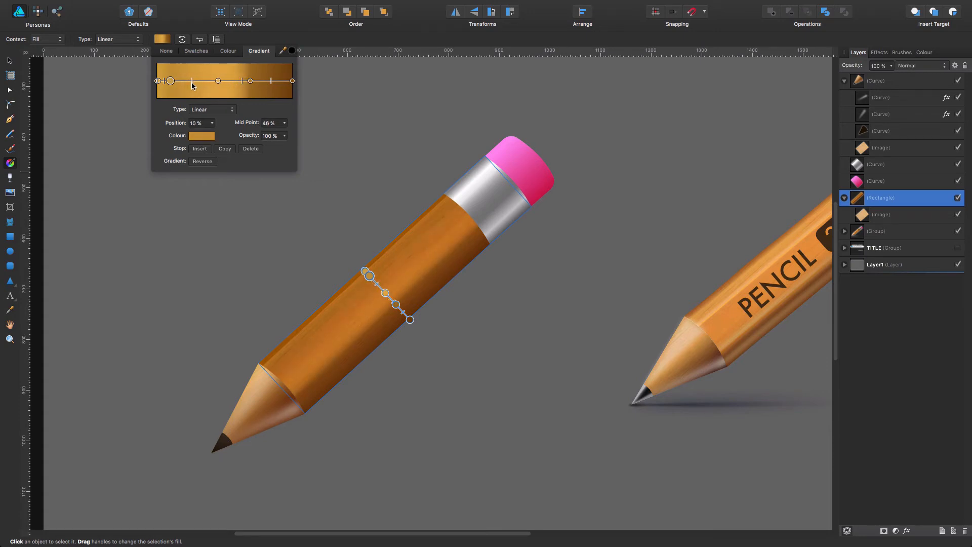
left_click(565, 285)
left_click_drag(623, 275, 471, 236)
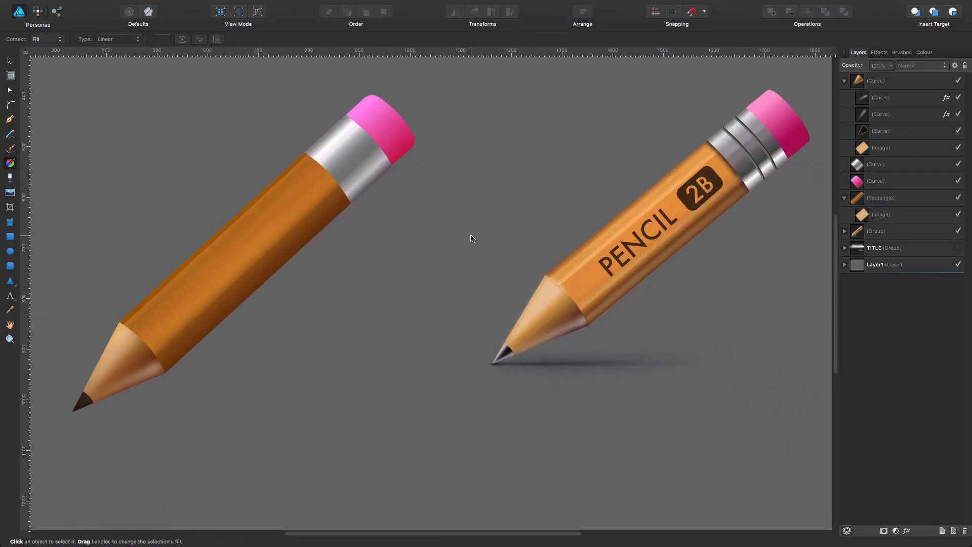
left_click(196, 241)
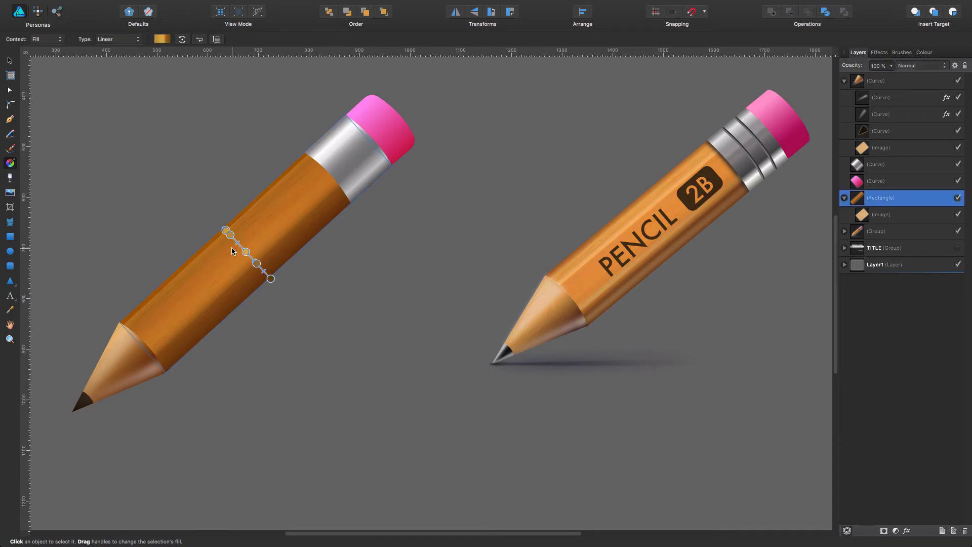
mouse_move(235, 242)
left_mouse_down()
mouse_move(248, 254)
mouse_move(222, 226)
left_mouse_up()
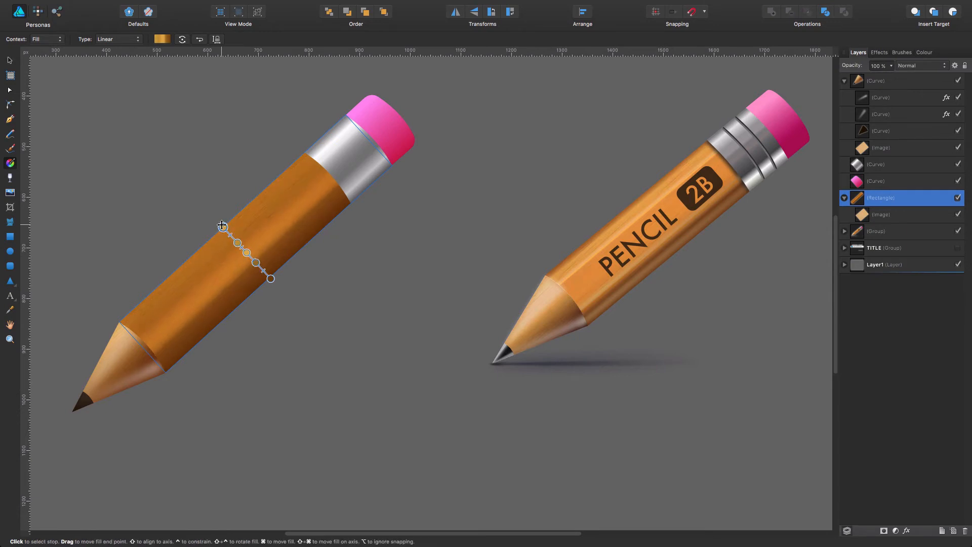
left_click(191, 195)
Insert a stop near the start of the body gradient and recolour the start stop dark brown
scroll(421, 249, "left", 3)
left_click(297, 219)
left_click(162, 39)
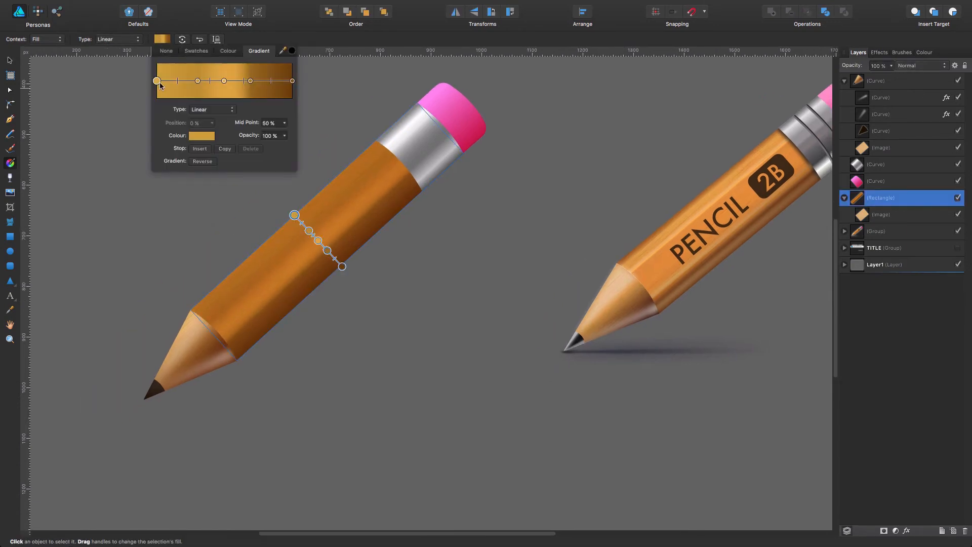
left_click(174, 81)
left_click(201, 136)
left_click(488, 223)
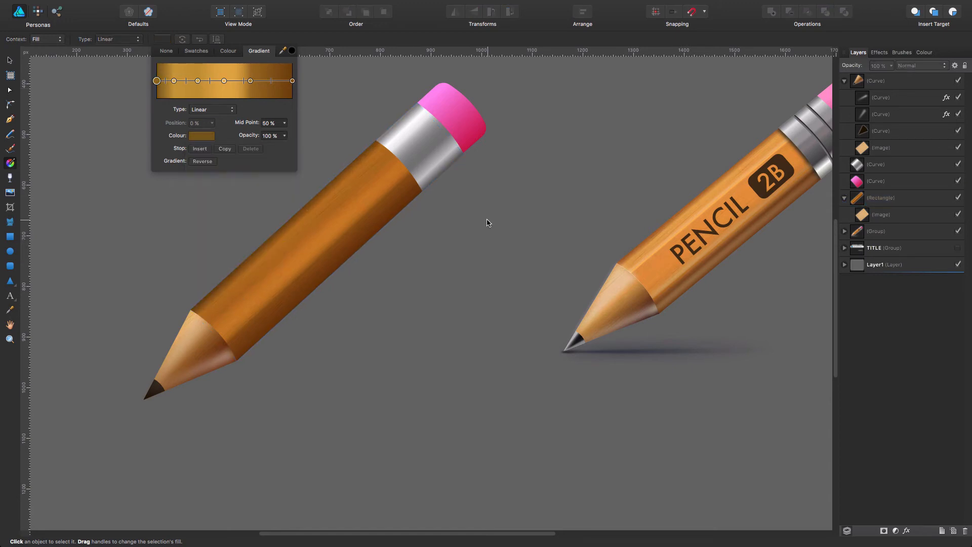
left_click(341, 233)
left_click(303, 141)
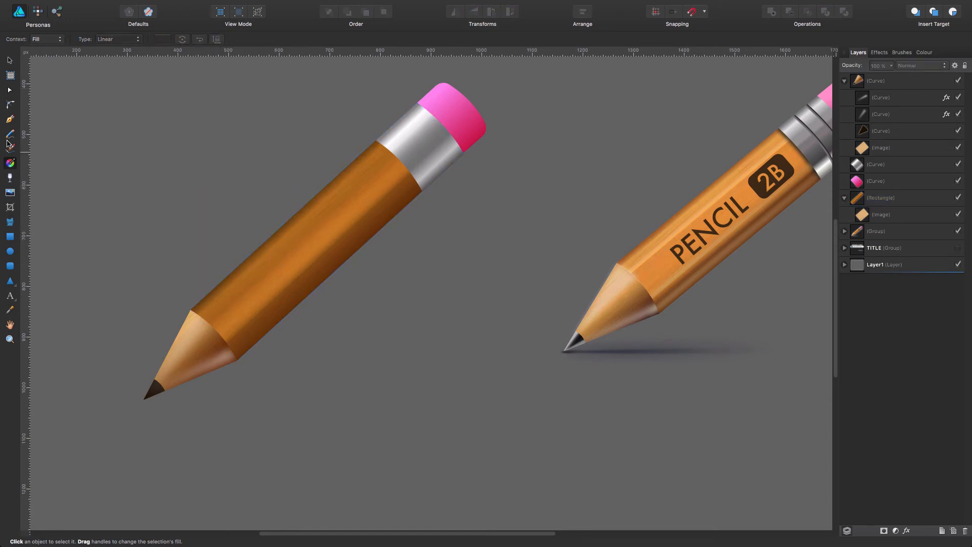
Draw a straight Pen tool line along the body's upper side, from the wooden tip to the metal ferrule
left_click(9, 119)
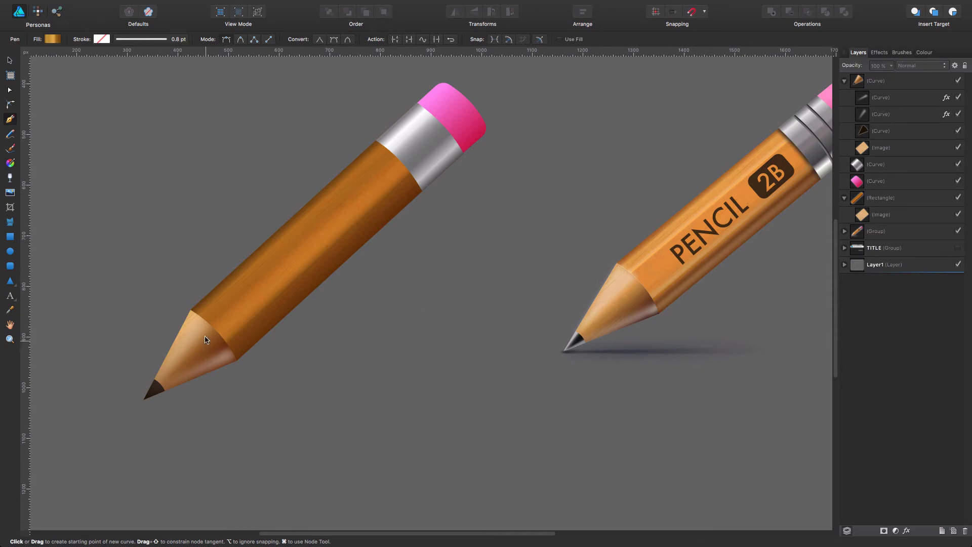
left_click(205, 318)
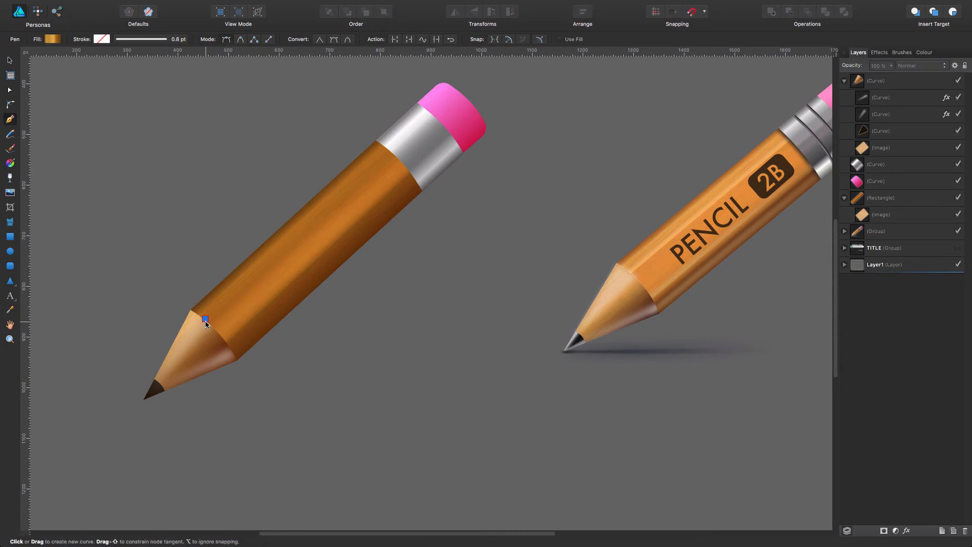
left_click(389, 150)
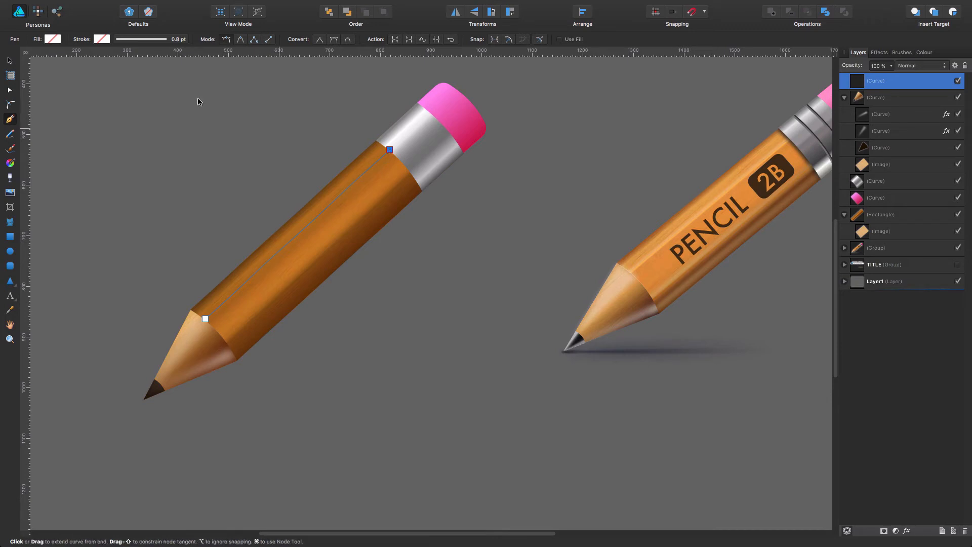
Give the line an orange stroke, H 30, S 90, L 59, with a width of 1.5 pt
left_click(104, 38)
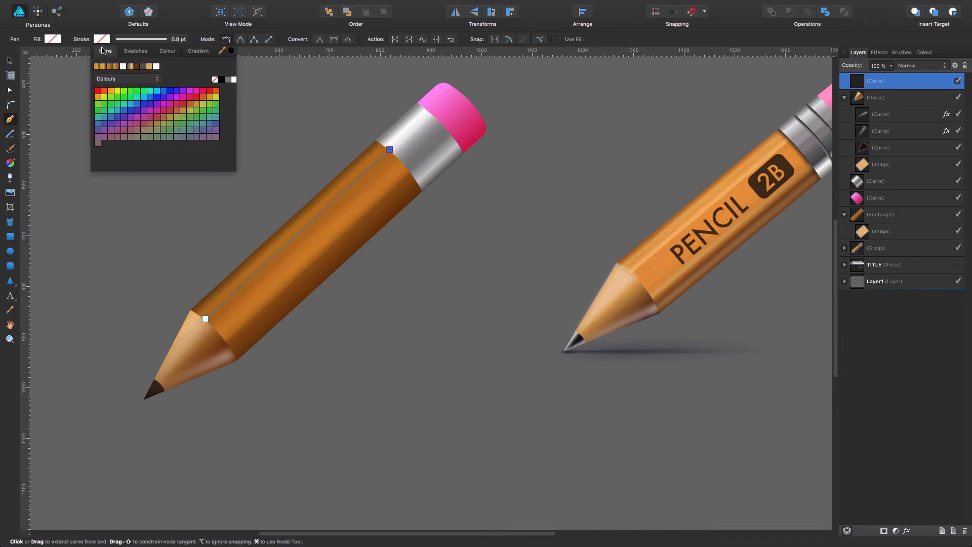
left_click(163, 53)
mouse_move(175, 121)
left_mouse_down()
mouse_move(182, 128)
mouse_move(172, 116)
mouse_move(174, 132)
mouse_move(182, 125)
mouse_move(203, 136)
left_mouse_up()
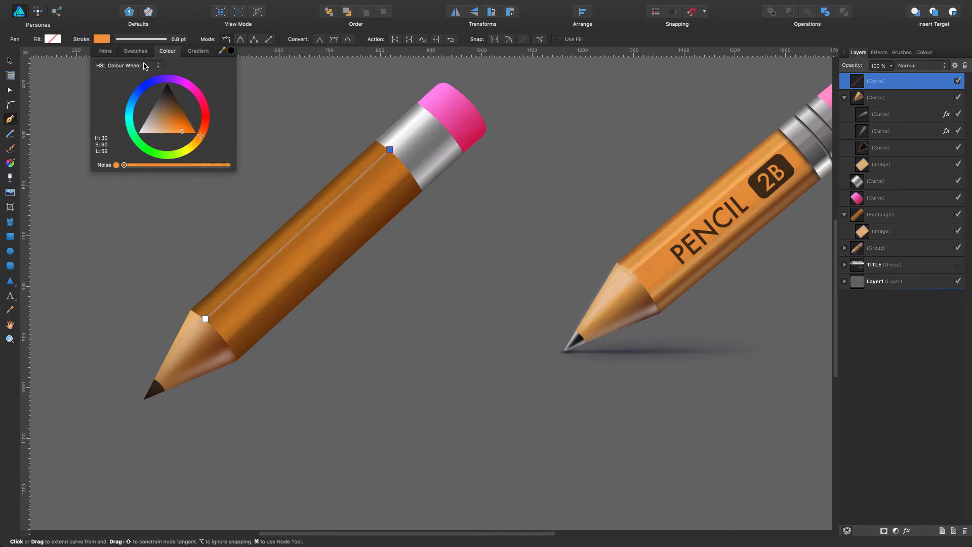
left_click(158, 40)
left_click_drag(123, 71, 127, 73)
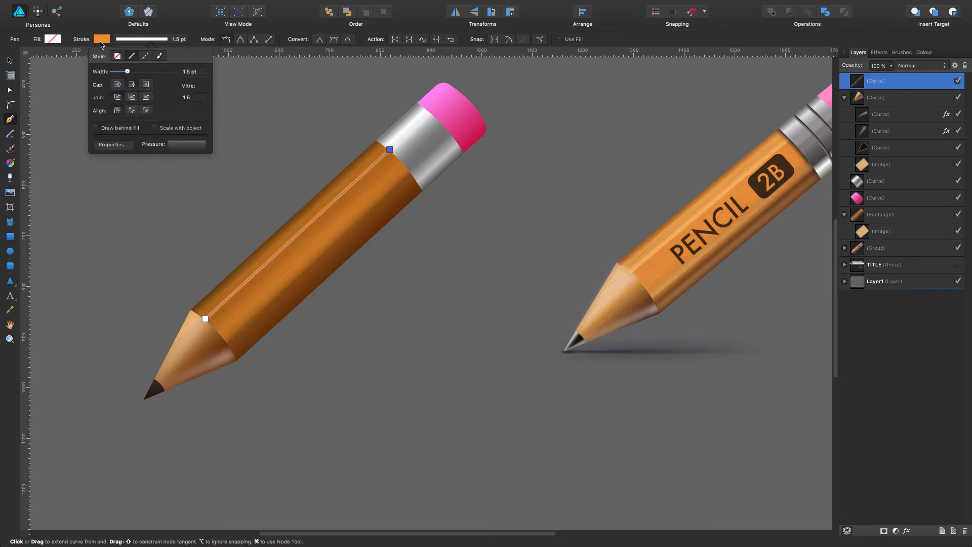
left_click(100, 40)
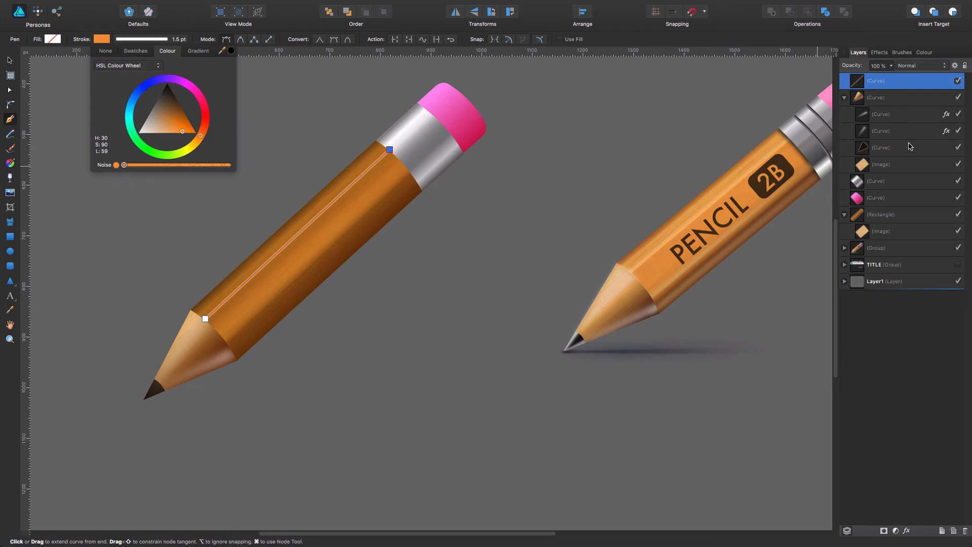
left_click(542, 217)
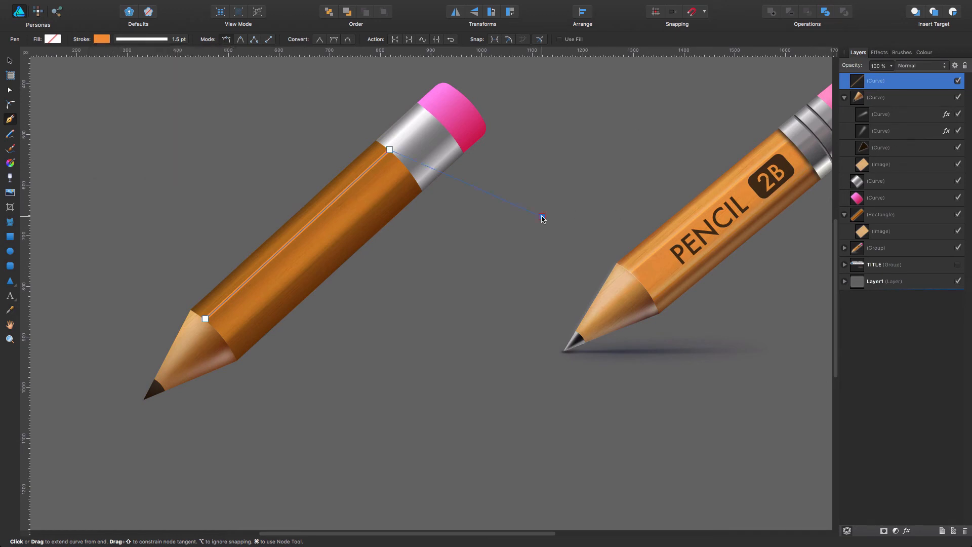
left_click(542, 217)
key("super+z")
Cut the orange highlight line and paste it directly above the pencil body rectangle, beneath the ferrule and eraser
key("v")
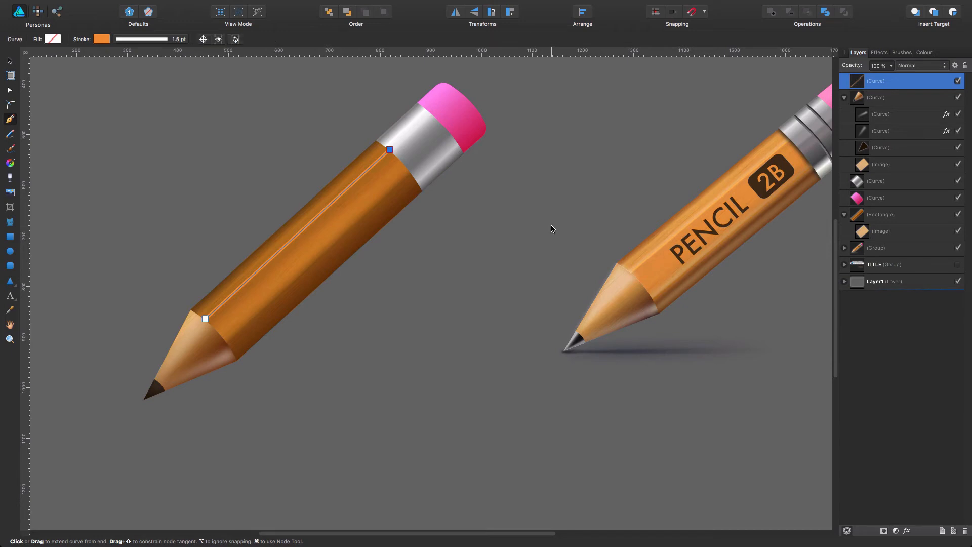
left_click(552, 229)
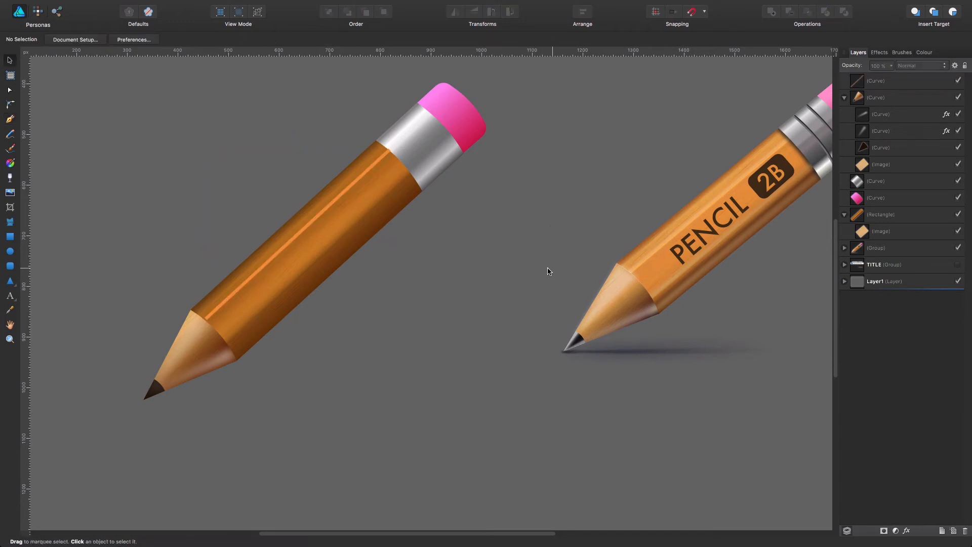
left_click(336, 203)
key("Delete")
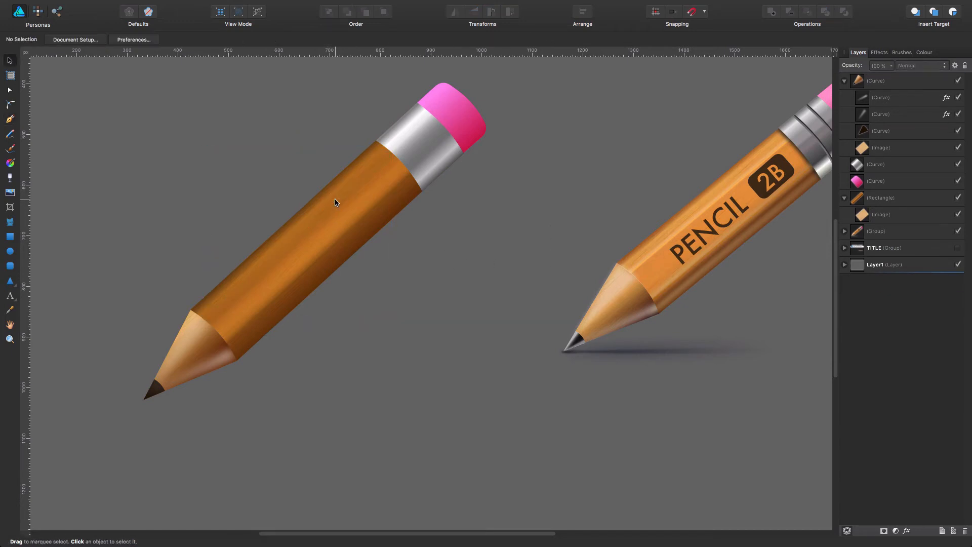
left_click(335, 203)
key("super+z")
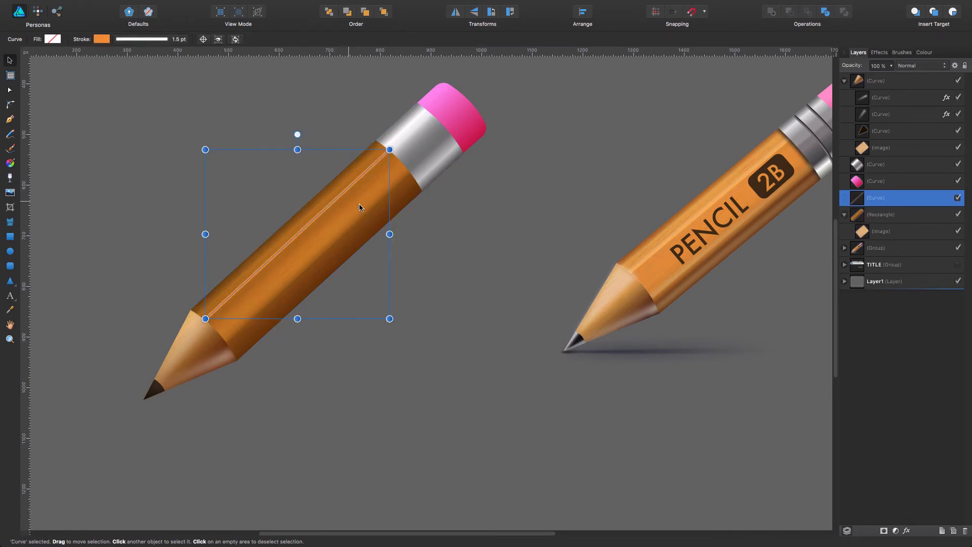
left_click(532, 219)
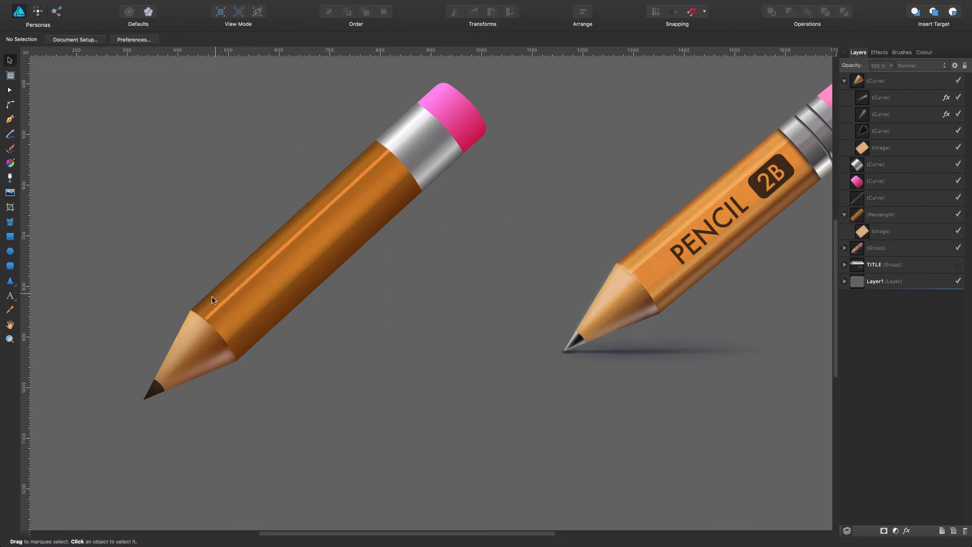
Nudge the highlight line slightly down and move its upper end node further under the metal ferrule
left_click(229, 301)
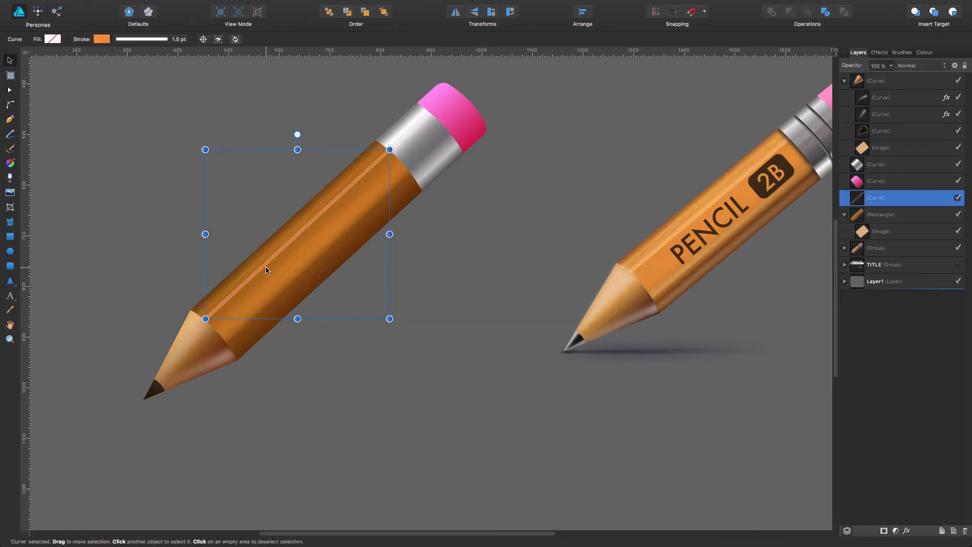
left_click_drag(265, 263, 264, 265)
key("a")
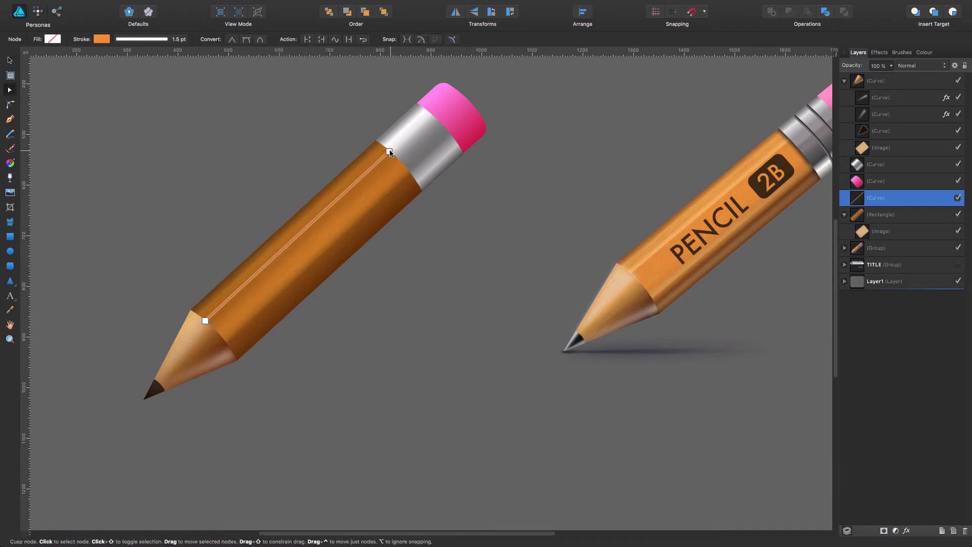
left_click_drag(389, 151, 395, 146)
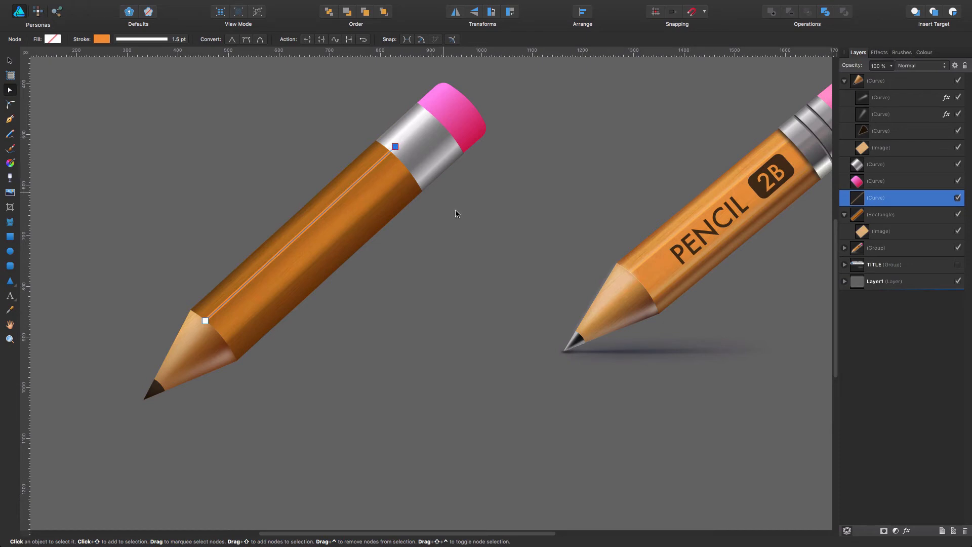
left_click(485, 263)
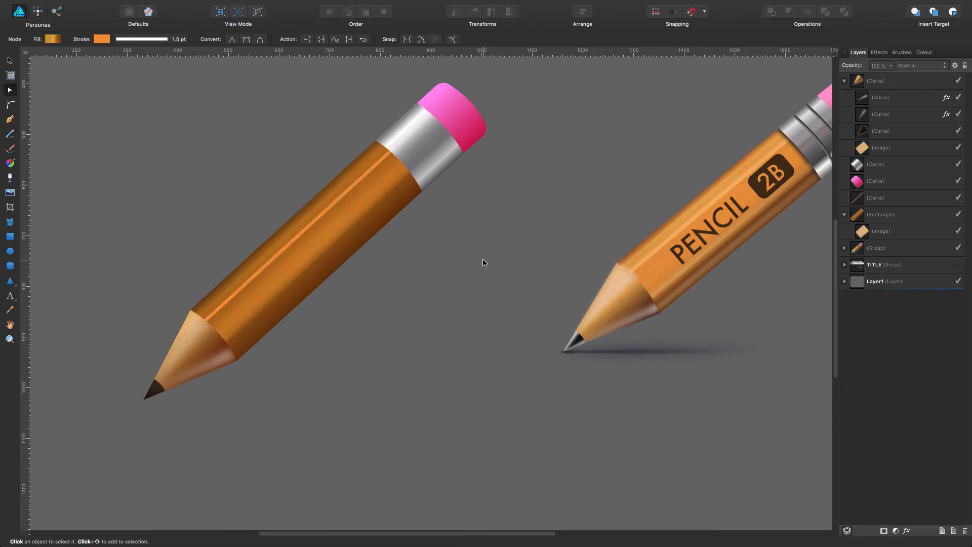
Fine-tune the highlight line's upper end node so the line runs parallel to the pencil body's edge
left_click(373, 170)
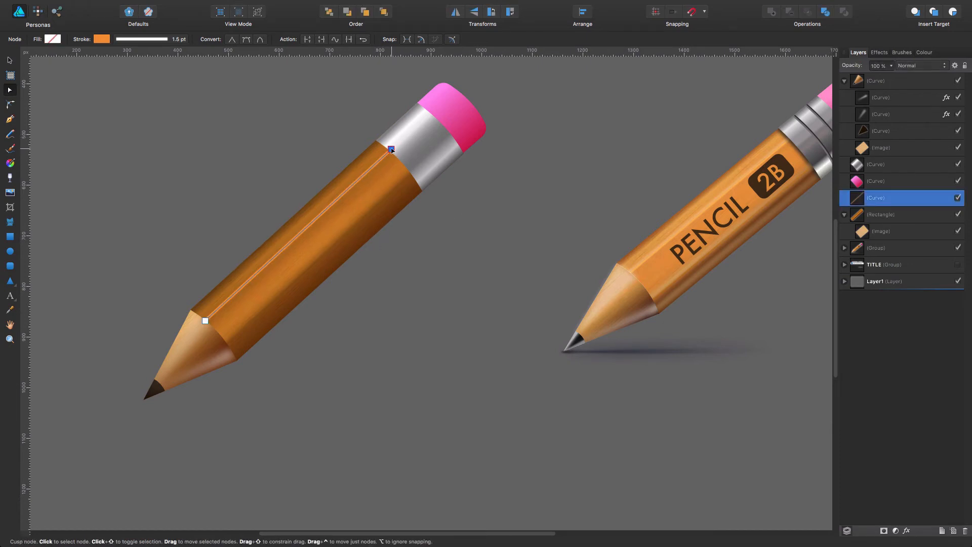
left_click_drag(392, 150, 392, 147)
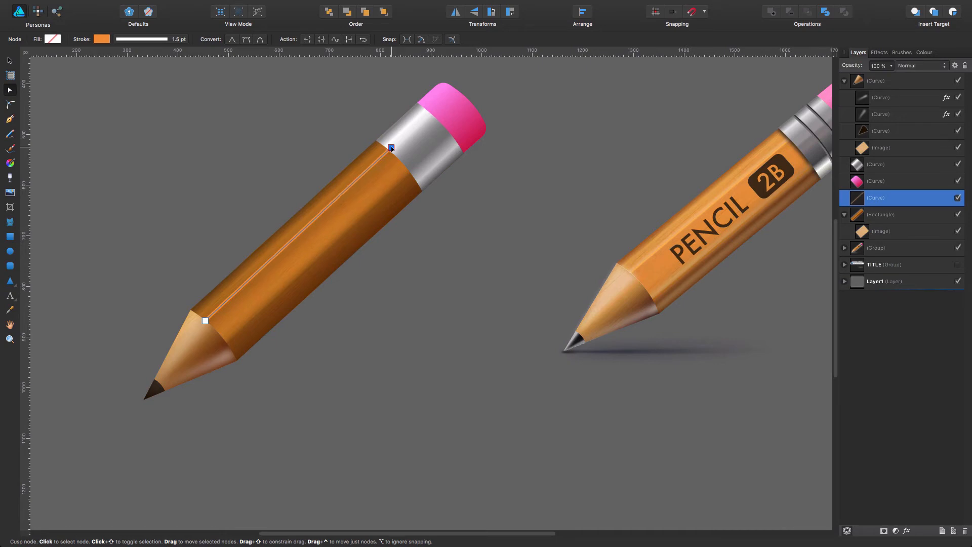
left_click(454, 287)
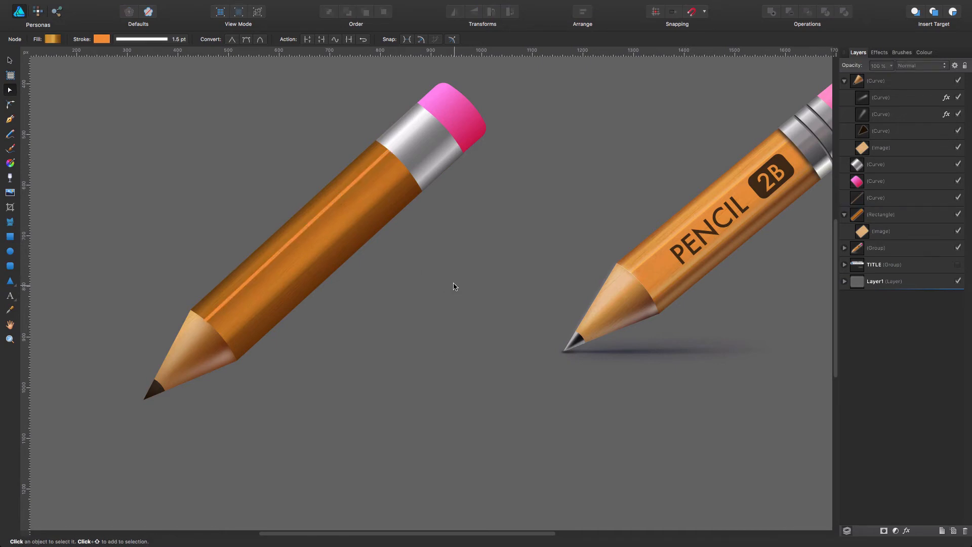
Shift the highlight line's orange stroke to a slightly yellower hue, H 34, S 84, L 59
left_click(338, 197)
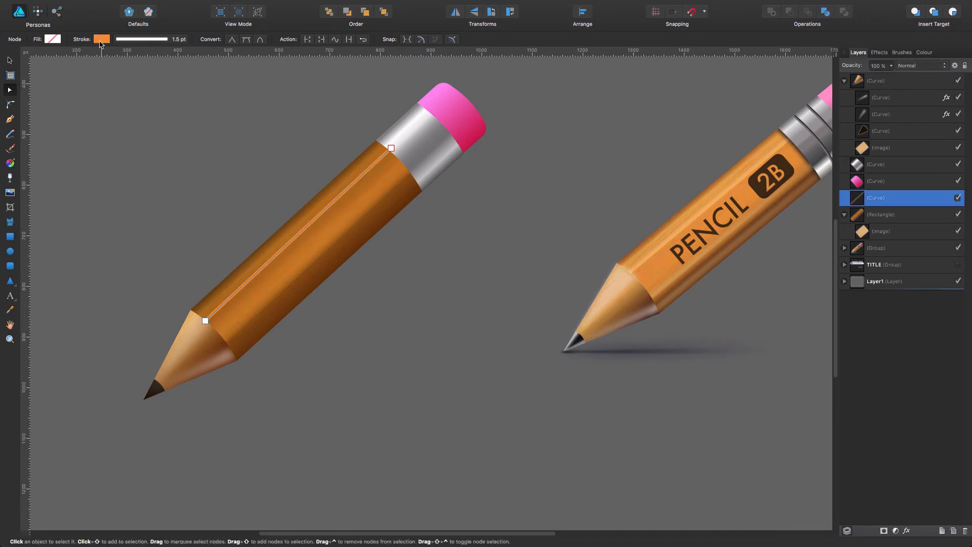
left_click(100, 40)
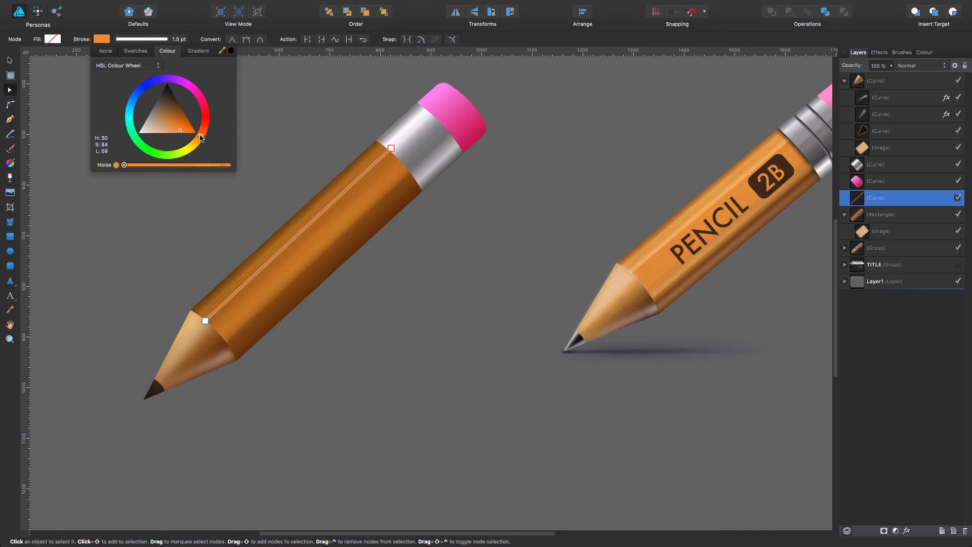
left_click_drag(201, 137, 206, 145)
left_click(459, 265)
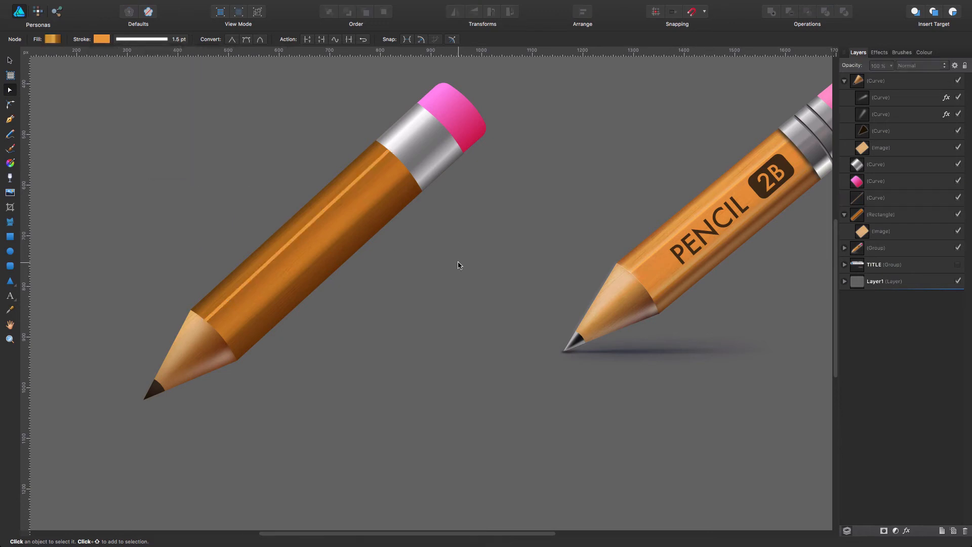
Lighten the pencil body's middle gradient stop to H 38, L 73 and spread its neighbouring stops outward, the darker-side one aside and the other at 25%
left_click(302, 265)
left_click(58, 39)
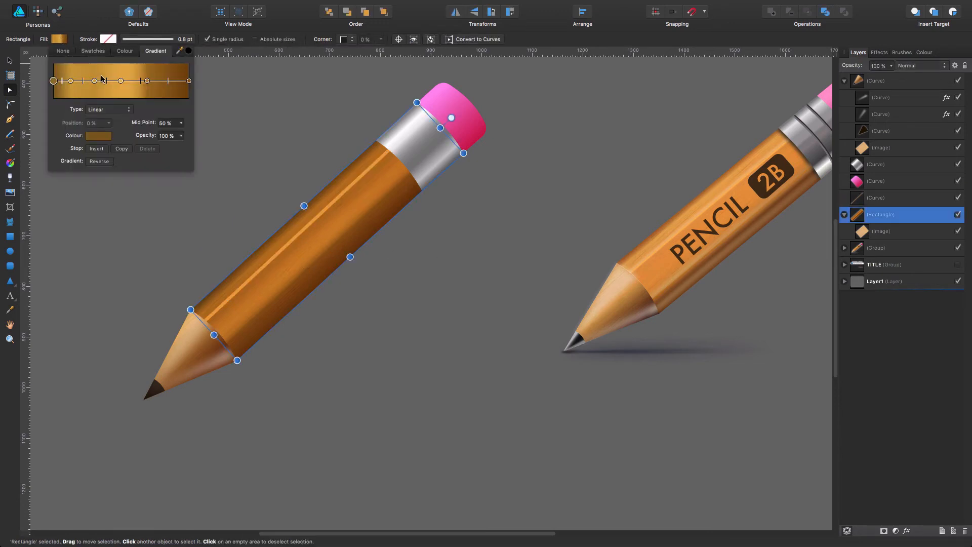
left_click(121, 81)
left_click(100, 137)
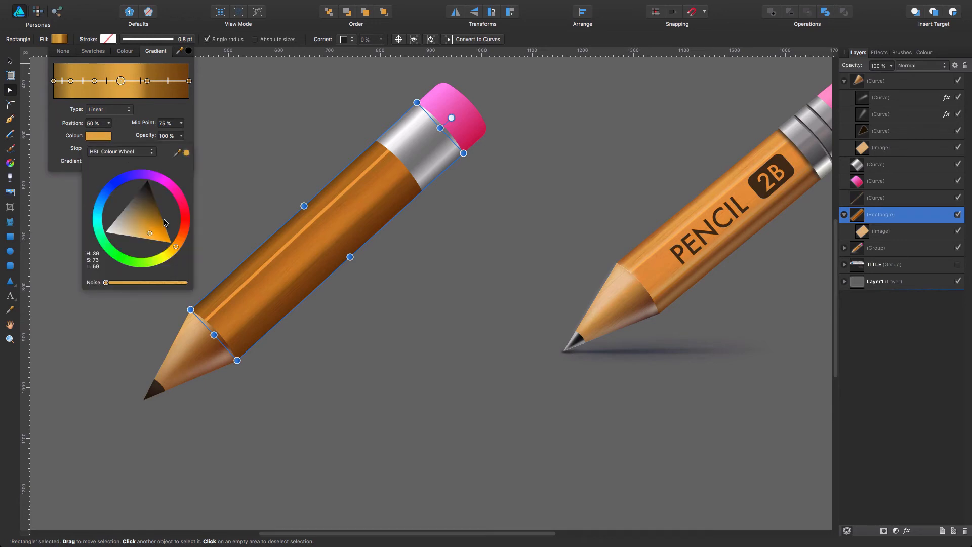
mouse_move(176, 247)
left_mouse_down()
mouse_move(138, 219)
mouse_move(133, 232)
left_mouse_up()
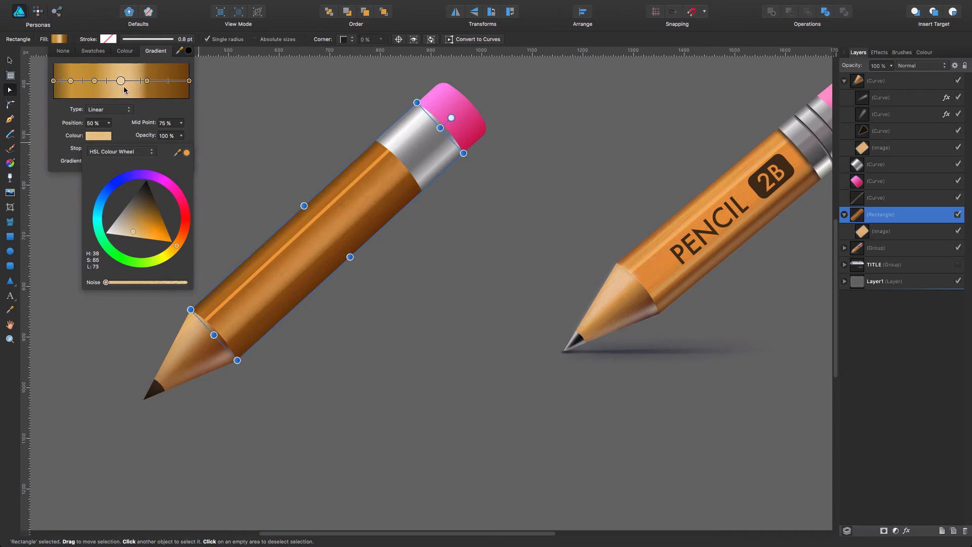
mouse_move(146, 81)
left_mouse_down()
mouse_move(163, 82)
mouse_move(87, 82)
left_mouse_up()
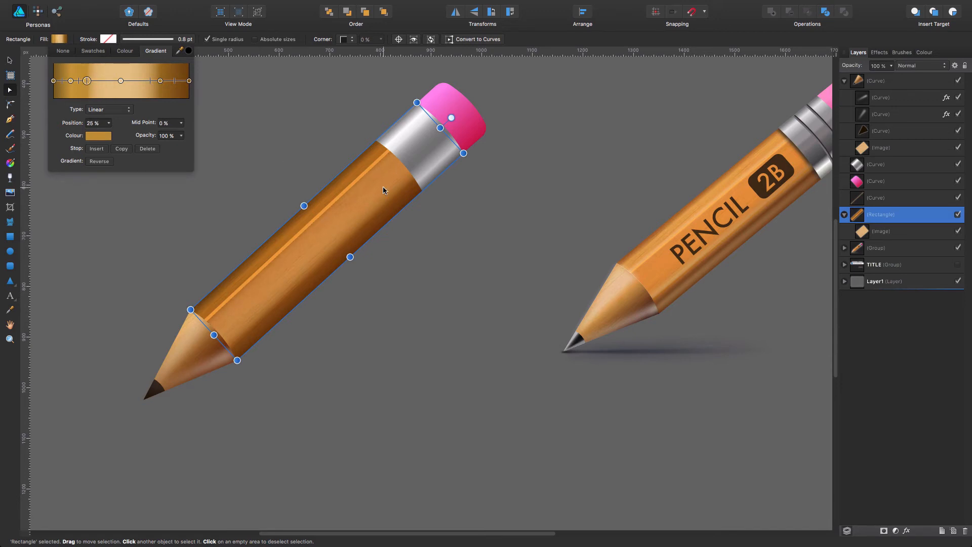
Thin the highlight line's stroke to 0.6 pt and apply a Gaussian Blur with a 1.4 px radius
left_click(366, 171)
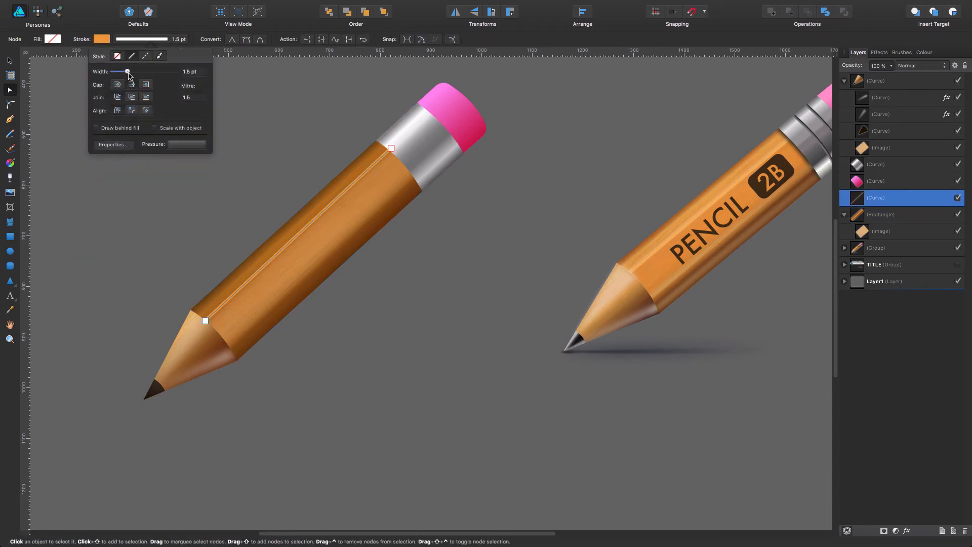
left_click_drag(127, 71, 121, 71)
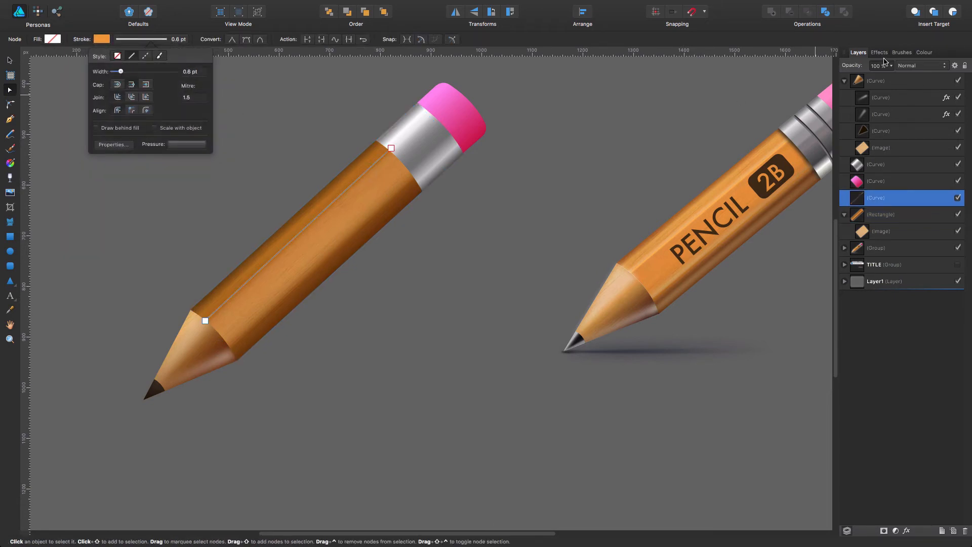
left_click(879, 52)
left_click_drag(867, 104, 883, 102)
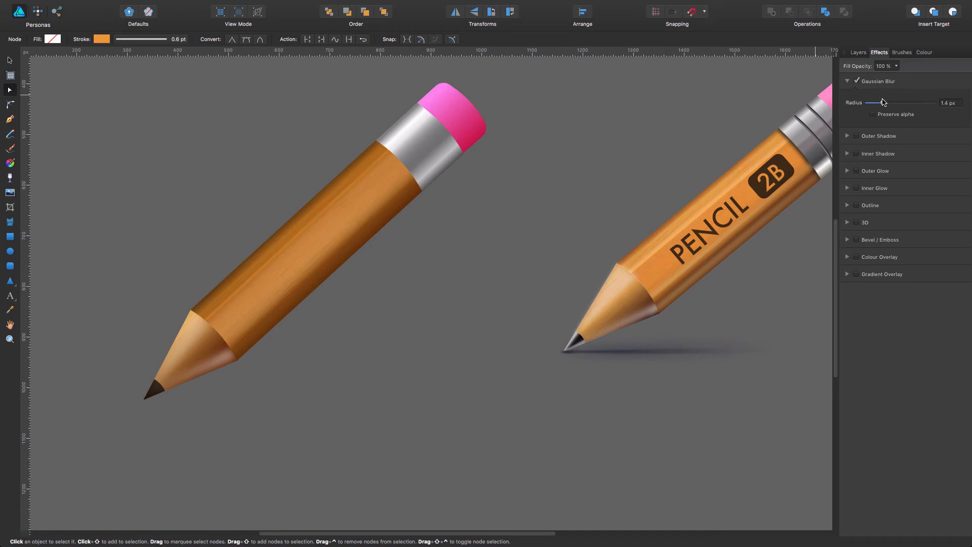
left_click(627, 160)
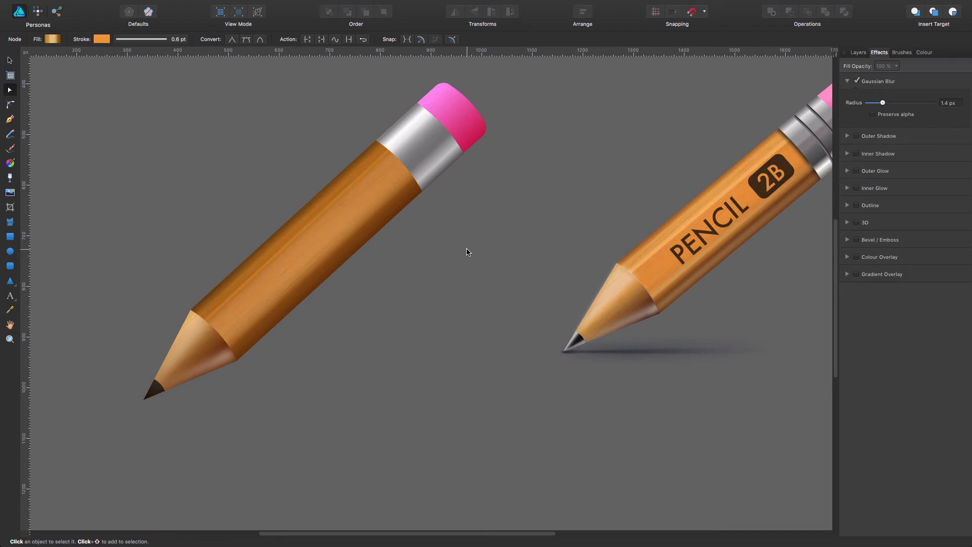
Draw a small rounded rectangle in the empty area above the pencil body and remove its stroke
scroll(527, 222, "right", 3)
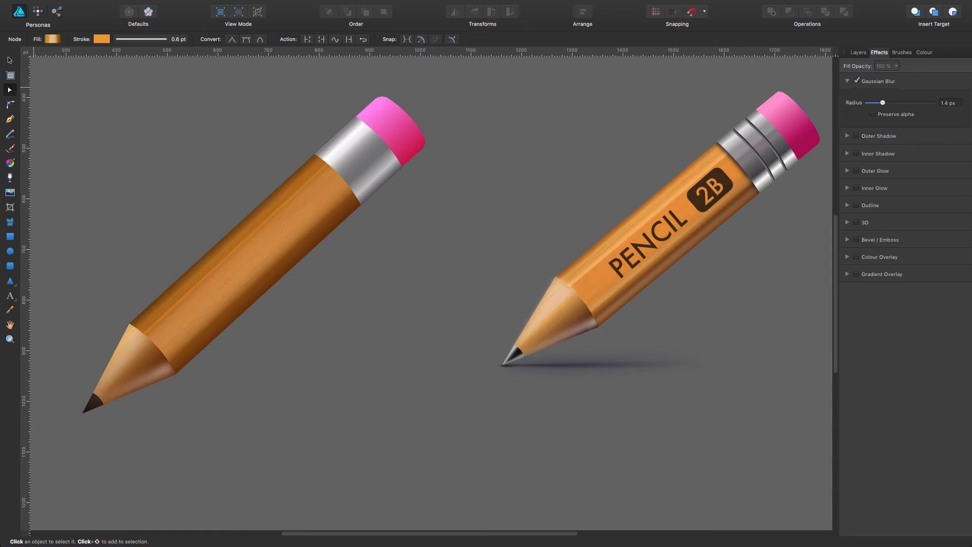
left_click(10, 266)
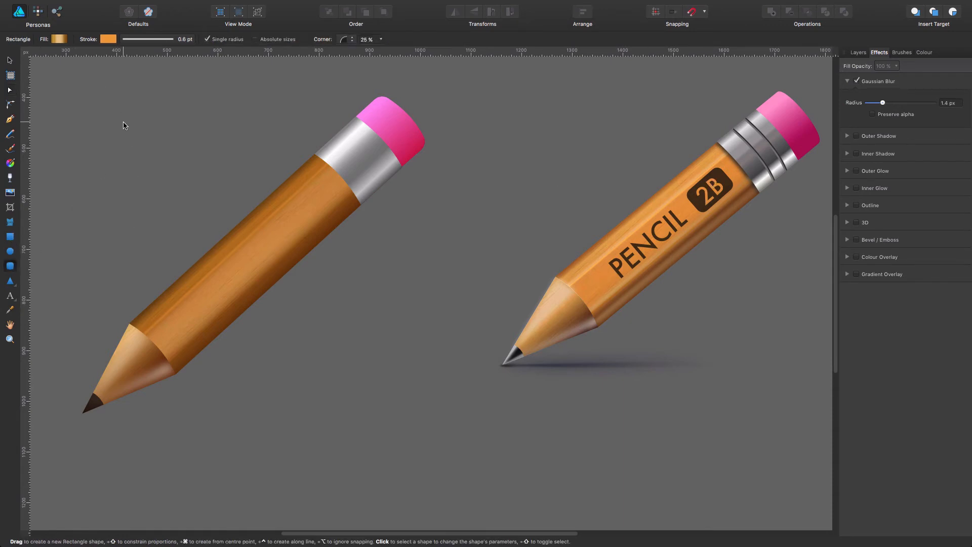
left_click_drag(123, 121, 165, 144)
left_click(109, 39)
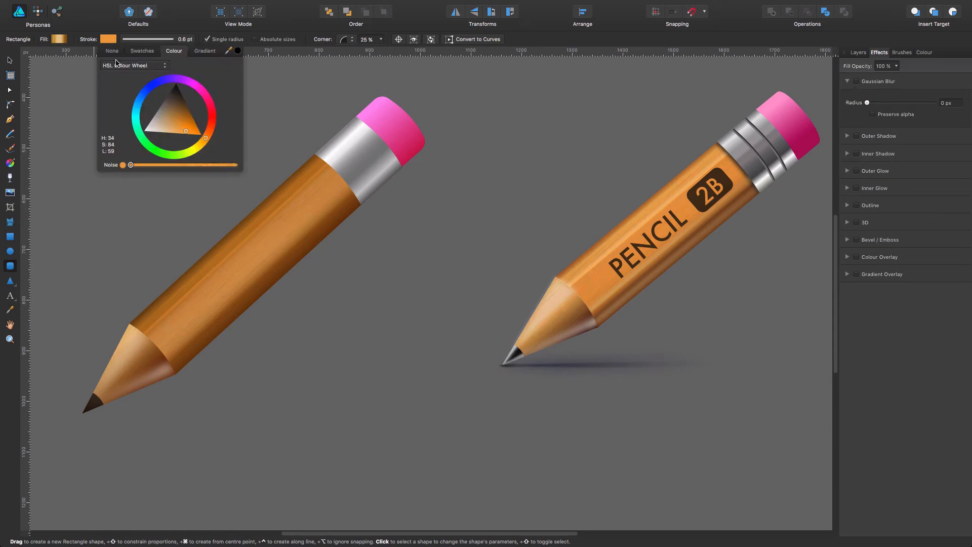
left_click(113, 52)
left_click(82, 56)
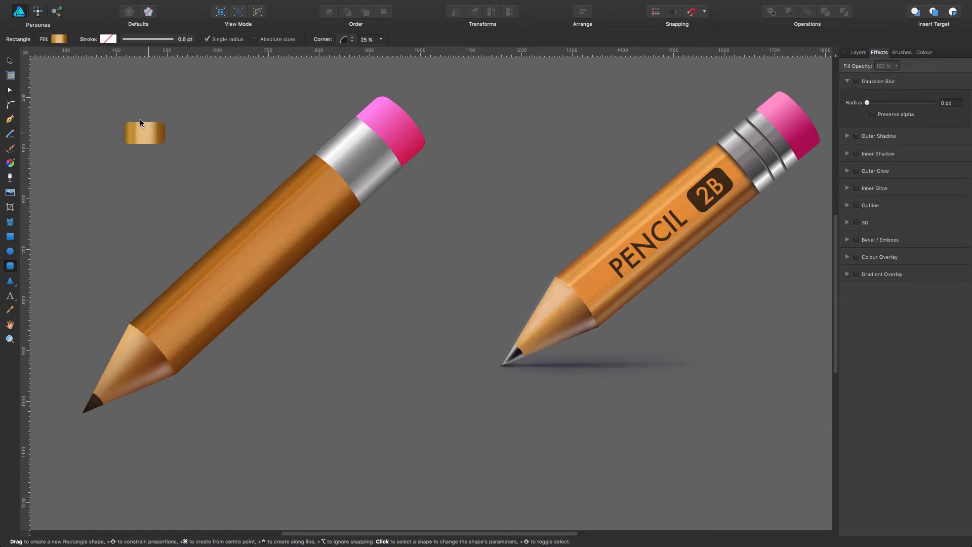
Replace the rounded rectangle's gradient with a solid dark brown fill, H 41, S 100, L 8
left_click(141, 122)
left_click(61, 39)
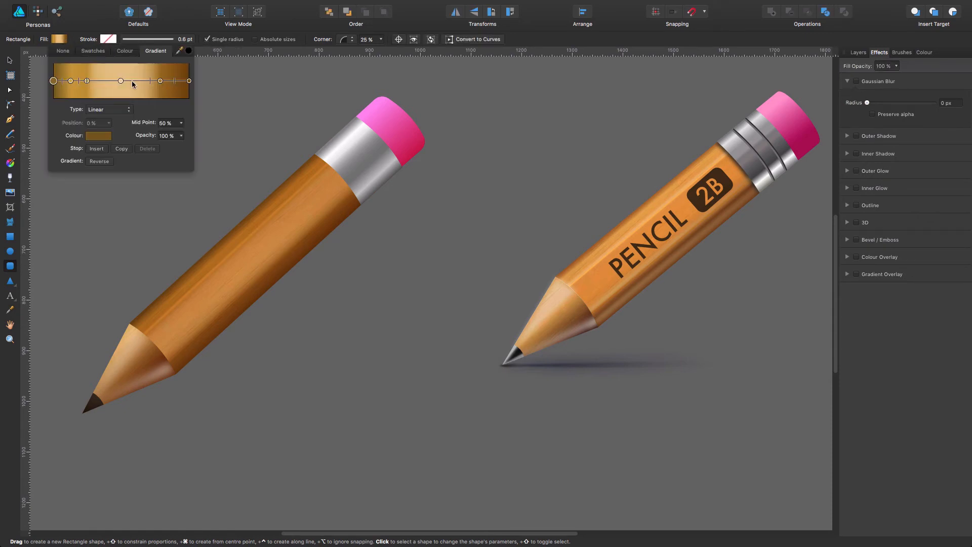
left_click(124, 51)
left_click_drag(136, 112, 136, 95)
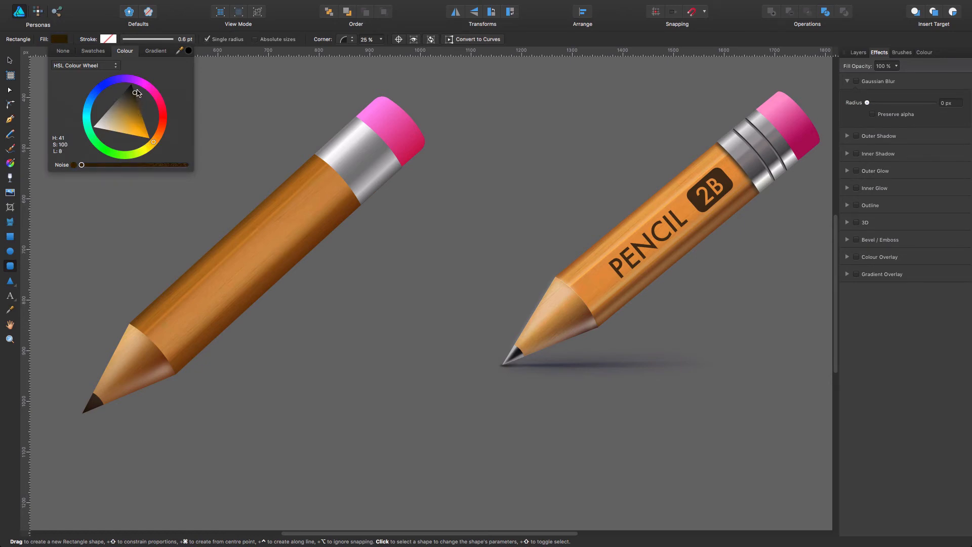
left_click(240, 105)
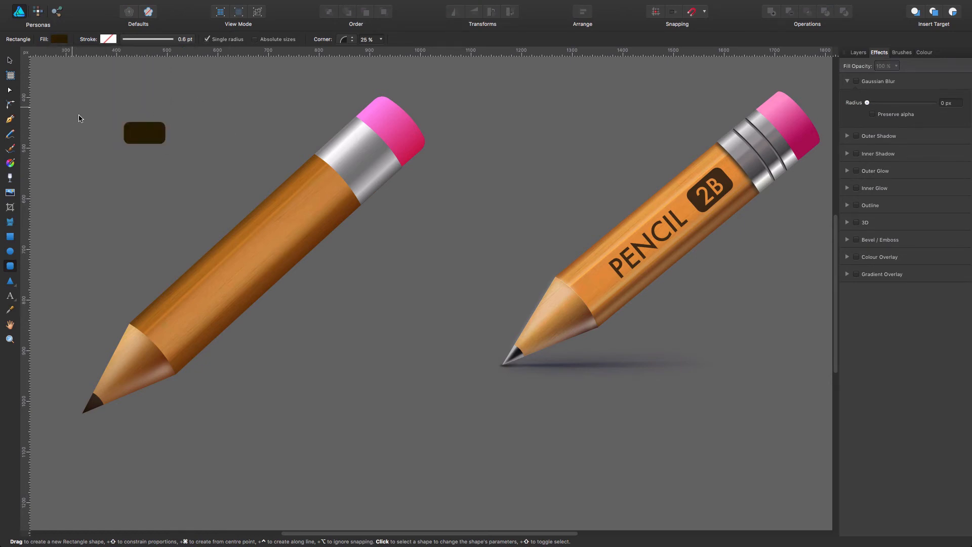
Narrow the dark rounded rectangle slightly by moving its left edge inward
left_click(151, 134)
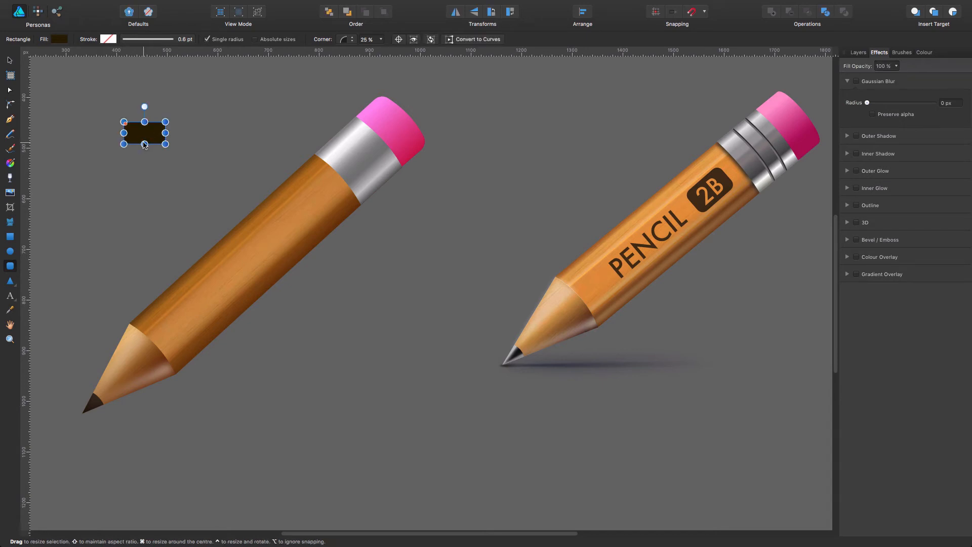
left_click_drag(143, 144, 128, 134)
key("Escape")
left_click(138, 136)
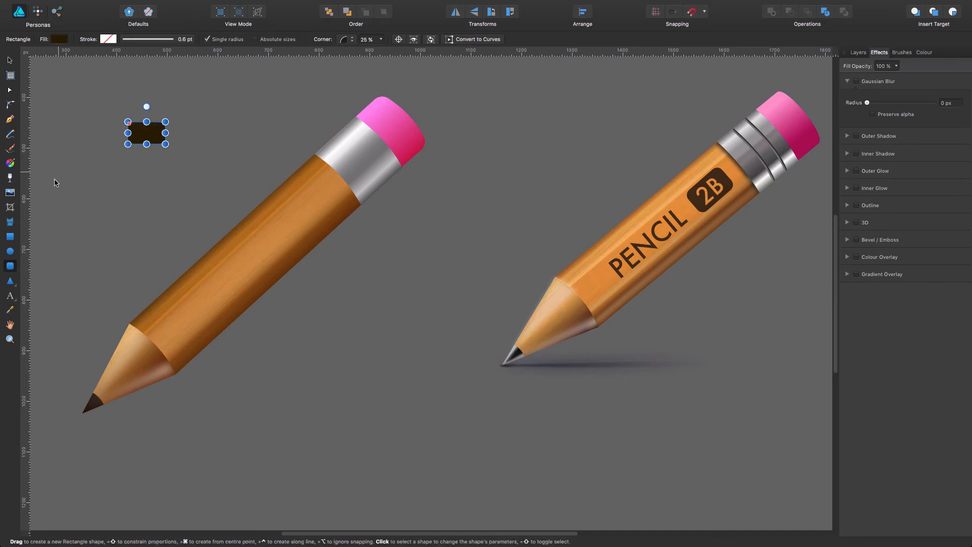
key("Escape")
Create the art text "2B" in the empty area below the dark rounded rectangle
left_click(9, 296)
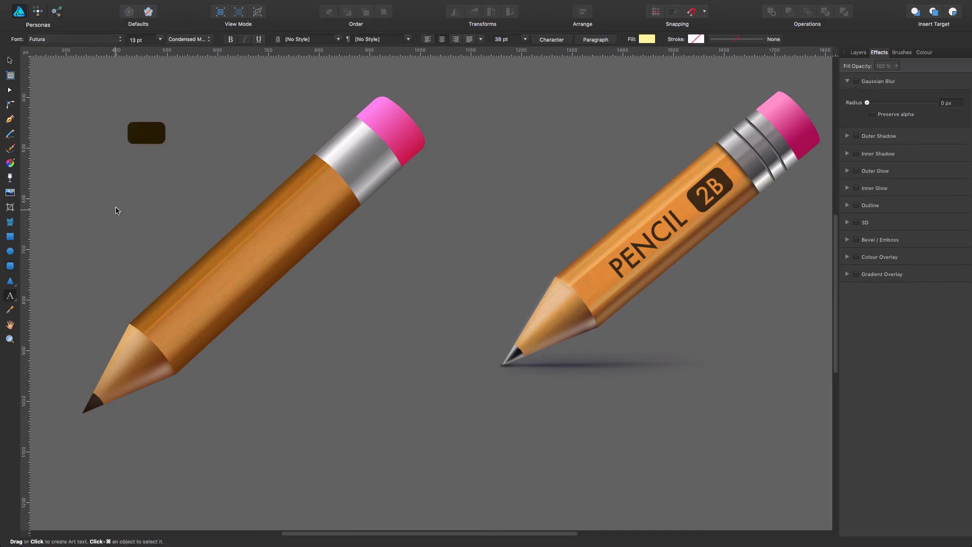
left_click_drag(118, 210, 119, 167)
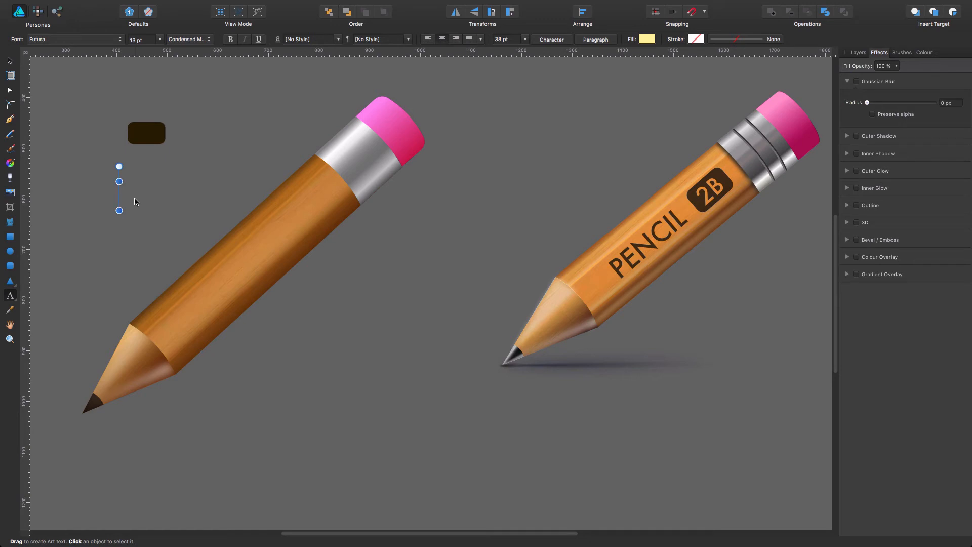
key("Escape")
type("2B")
Set the "2B" text in the Futura font with the Medium style
key("shift+Left")
key("shift+Left")
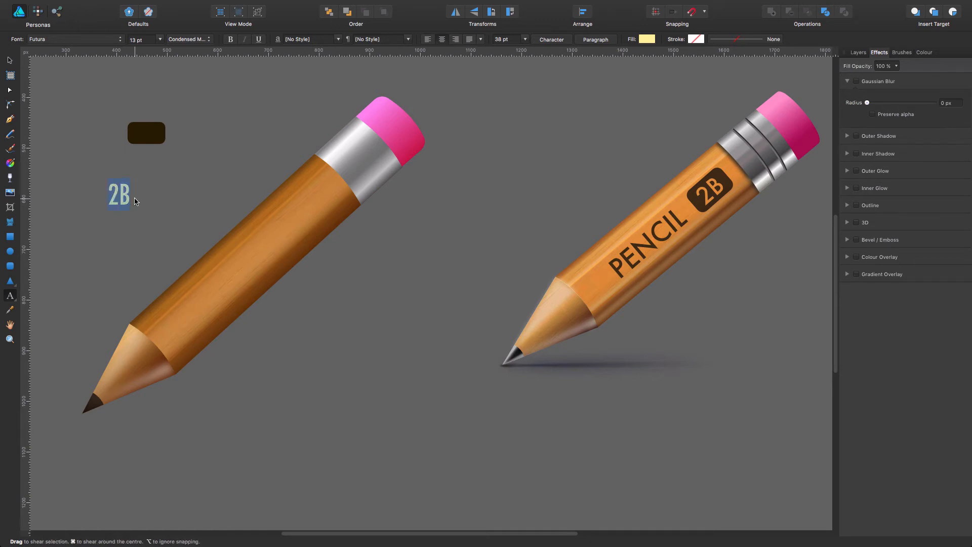
left_click(88, 42)
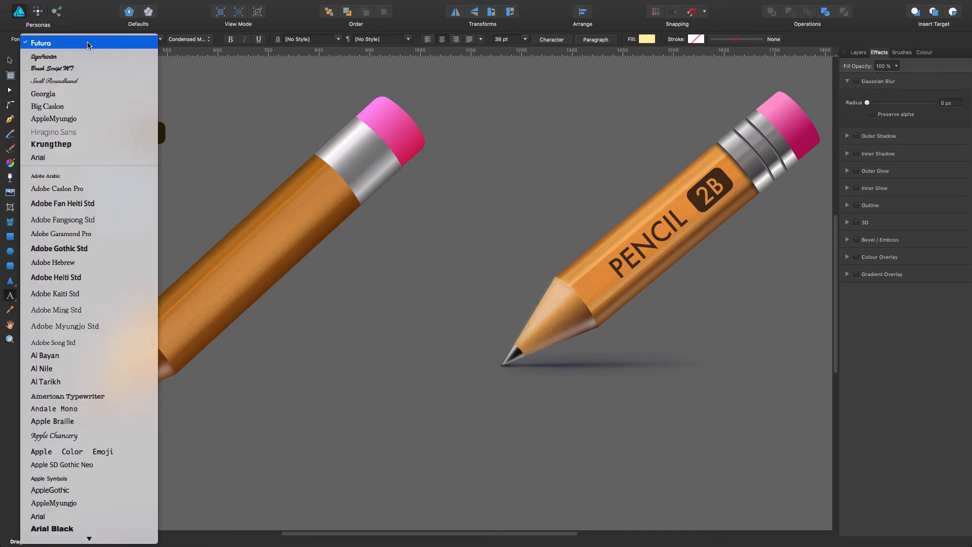
left_click(110, 42)
left_click(197, 40)
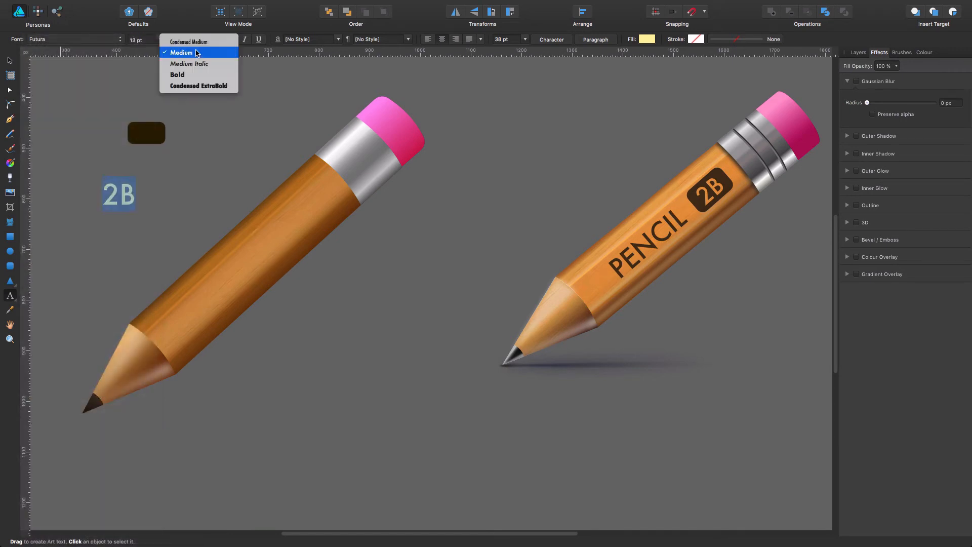
left_click(197, 55)
key("Escape")
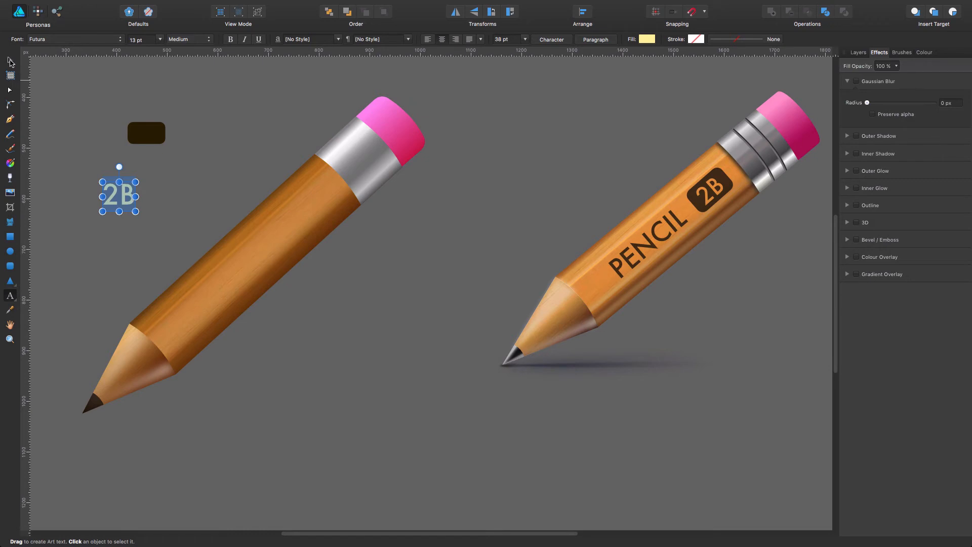
Place the "2B" text over the dark rounded rectangle and set its font size to 9 pt
left_click(169, 205)
left_click(128, 197)
left_click_drag(127, 196, 155, 130)
left_click(160, 40)
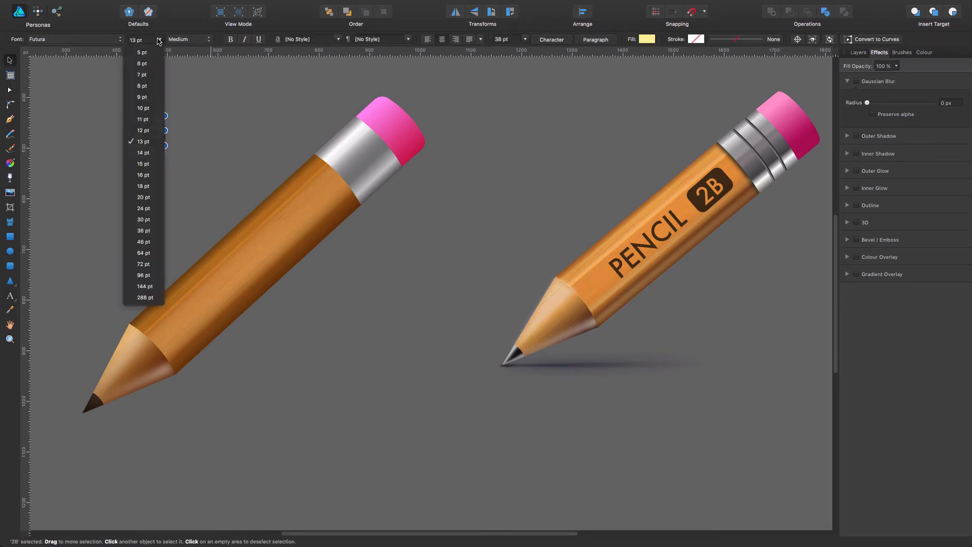
left_click(160, 40)
left_click(160, 40)
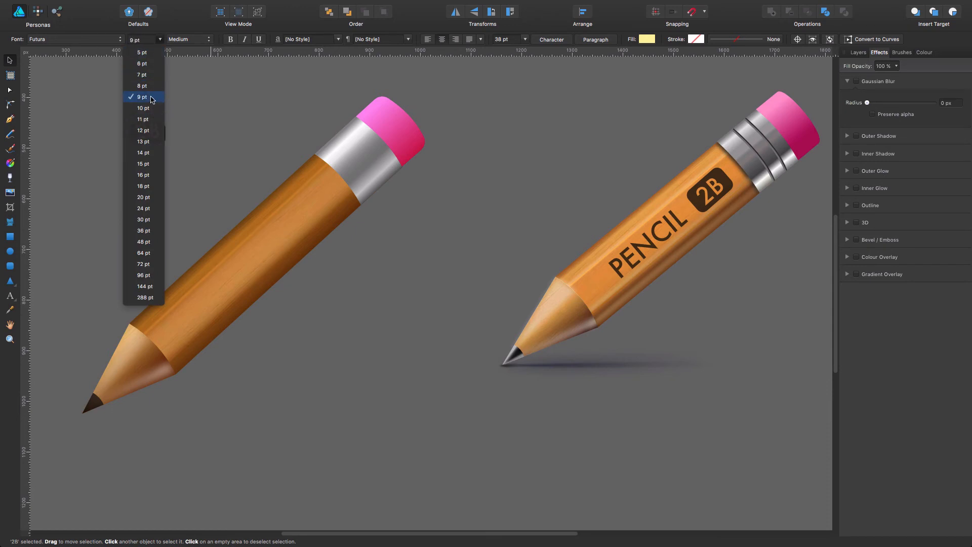
left_click(152, 96)
Move the rounded rectangle and its "2B" text together into the empty space between the two pencils
left_click_drag(100, 93, 213, 163)
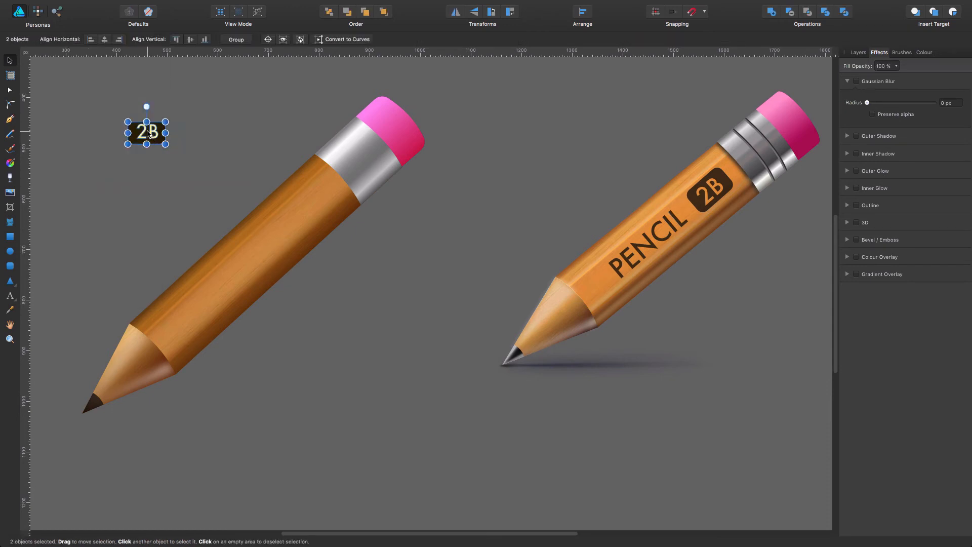
left_click_drag(151, 133, 505, 134)
left_click(168, 74)
Reduce the "2B" text's font size to 7 pt
left_click(505, 138)
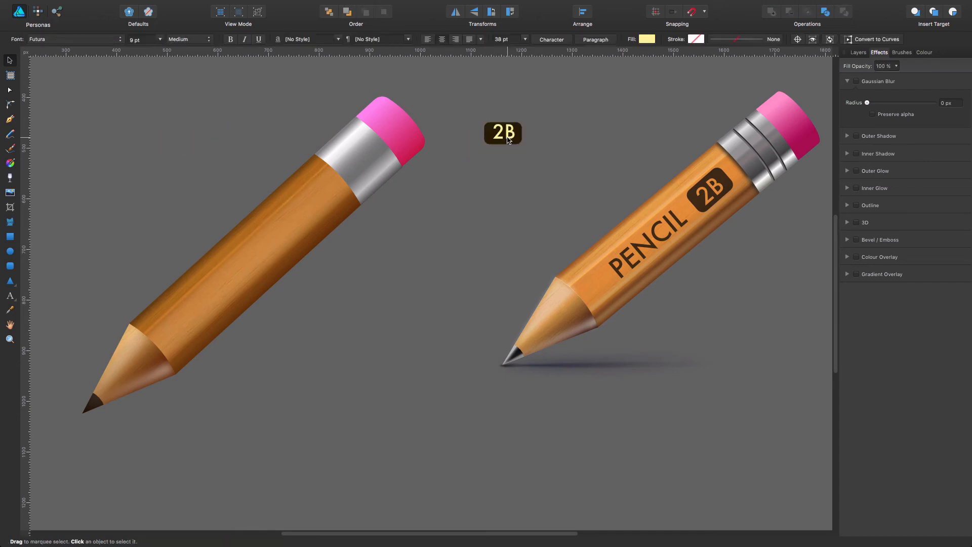
left_click(161, 40)
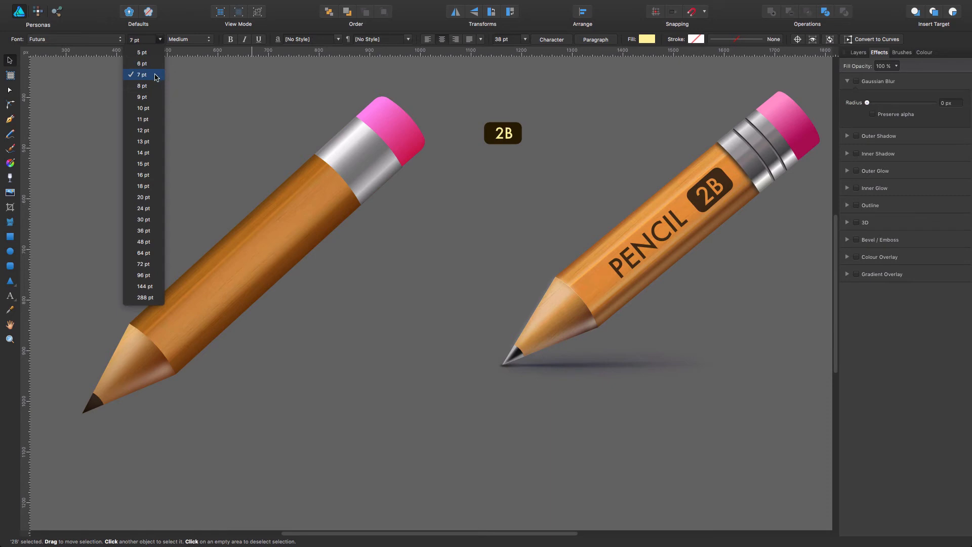
left_click(155, 77)
left_click(556, 163)
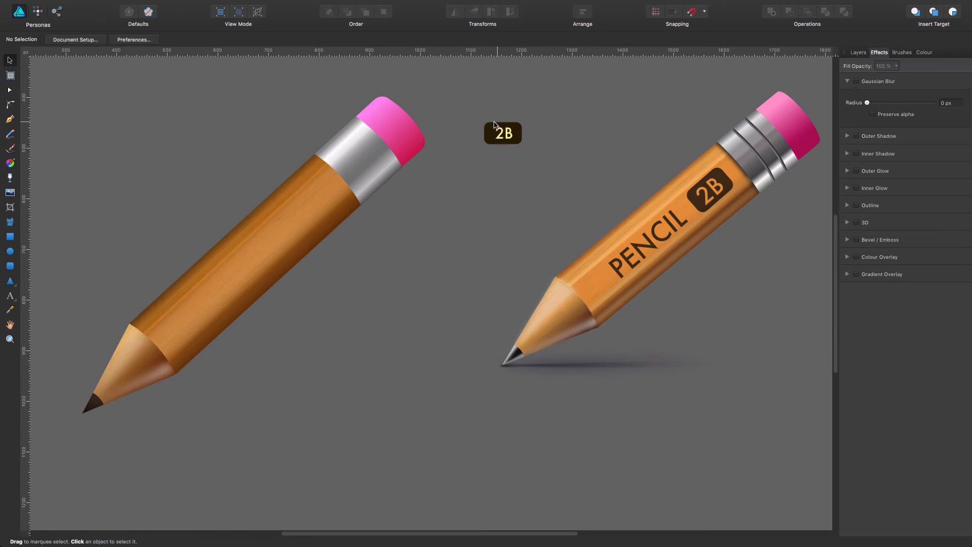
Centre the "2B" text and the dark rounded rectangle on each other both vertically and horizontally
left_click_drag(478, 116, 527, 153)
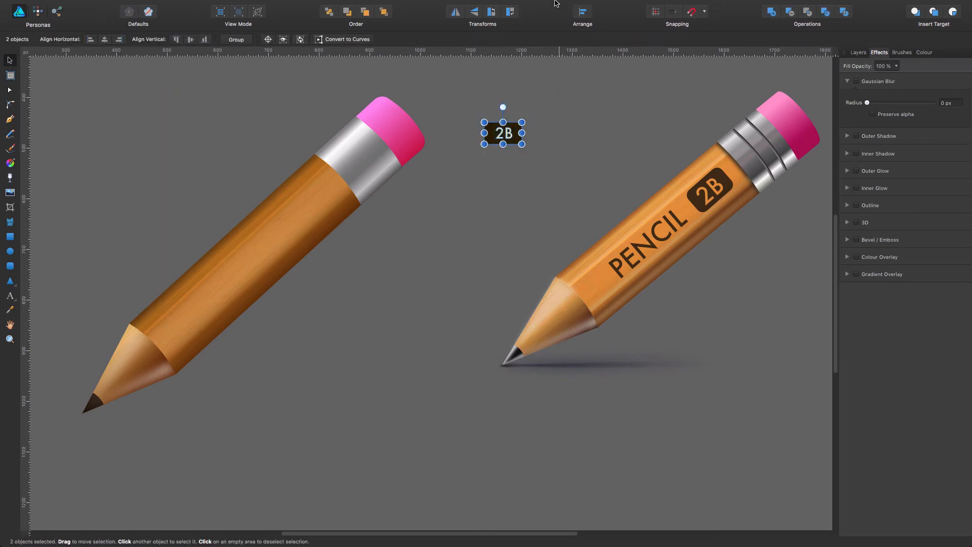
left_click(583, 12)
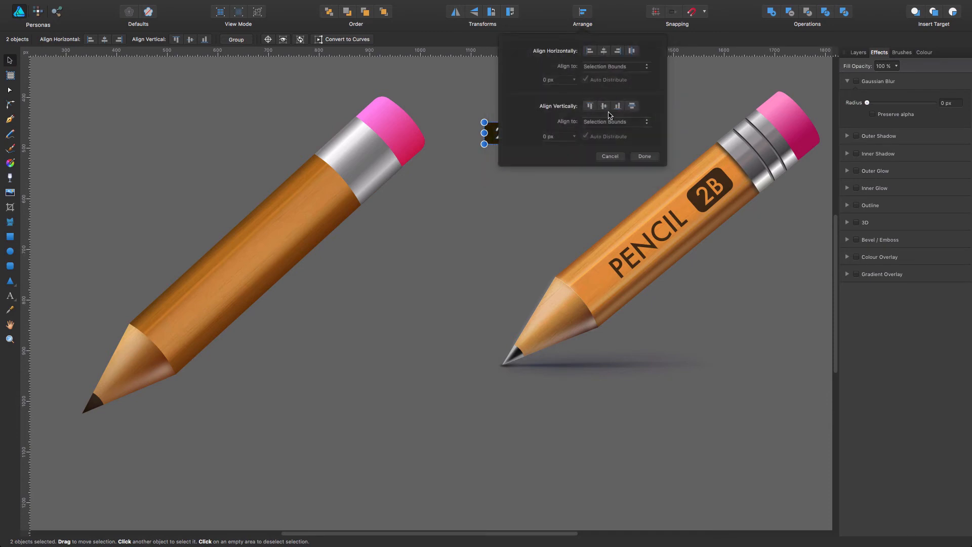
left_click(604, 106)
left_click(604, 51)
left_click(488, 200)
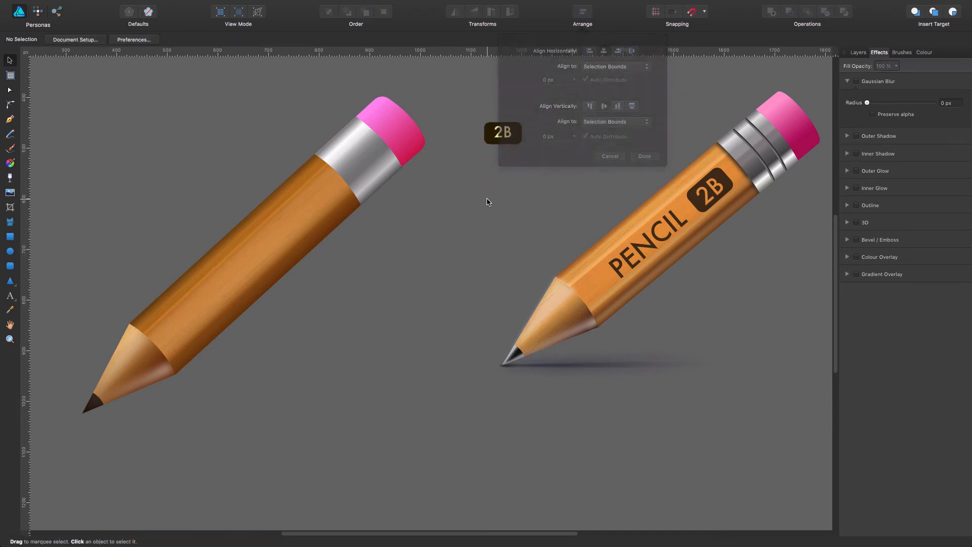
Group the "2B" text with its dark rounded rectangle and move the group just below the unfinished pencil's body
left_click(510, 134)
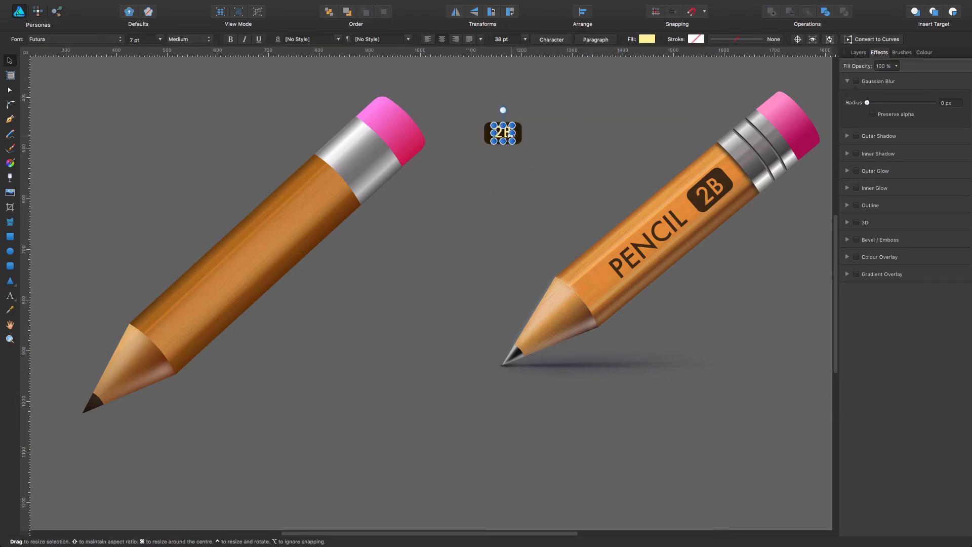
left_click(553, 152)
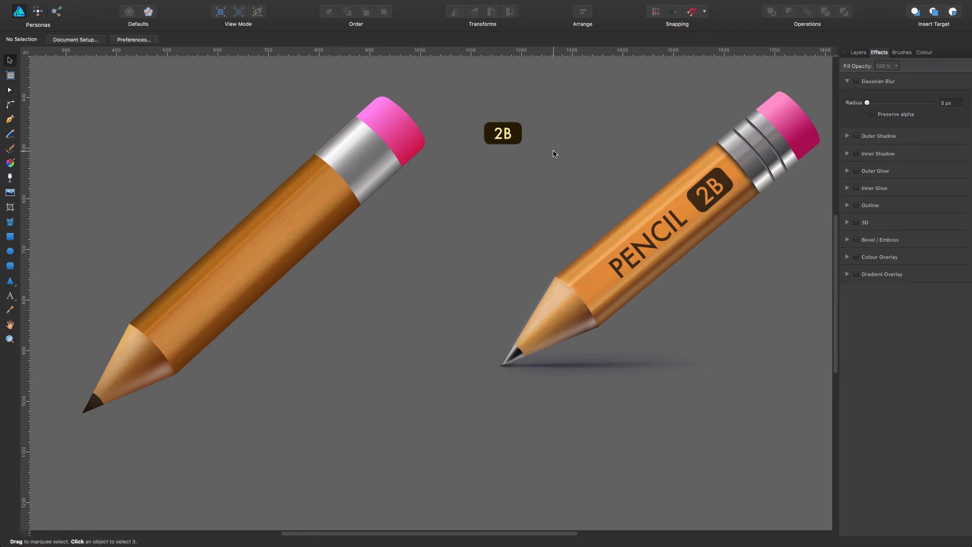
left_click(504, 135)
left_click(577, 134)
left_click_drag(472, 103, 565, 172)
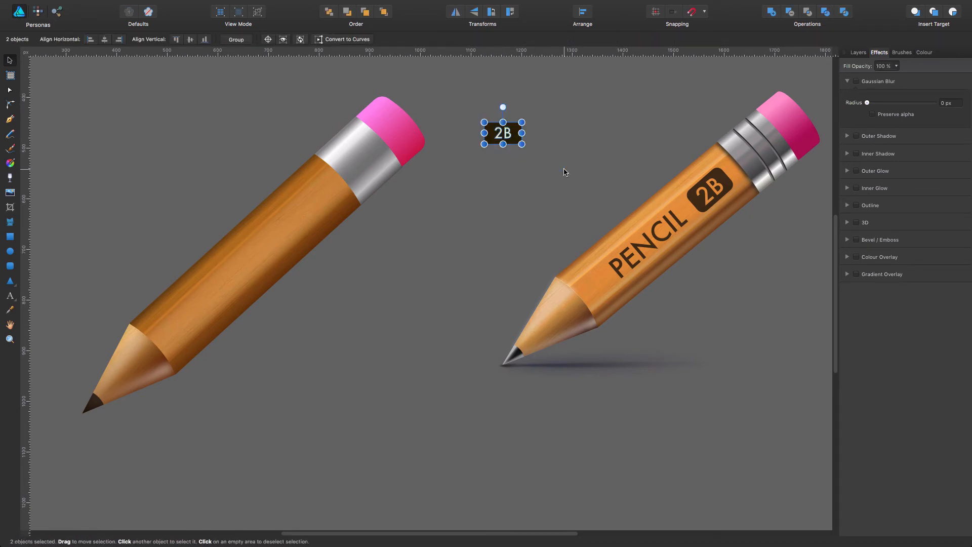
key("super+g")
left_click(564, 170)
mouse_move(511, 136)
left_mouse_down()
mouse_move(427, 231)
mouse_move(373, 263)
left_mouse_up()
left_click(415, 239)
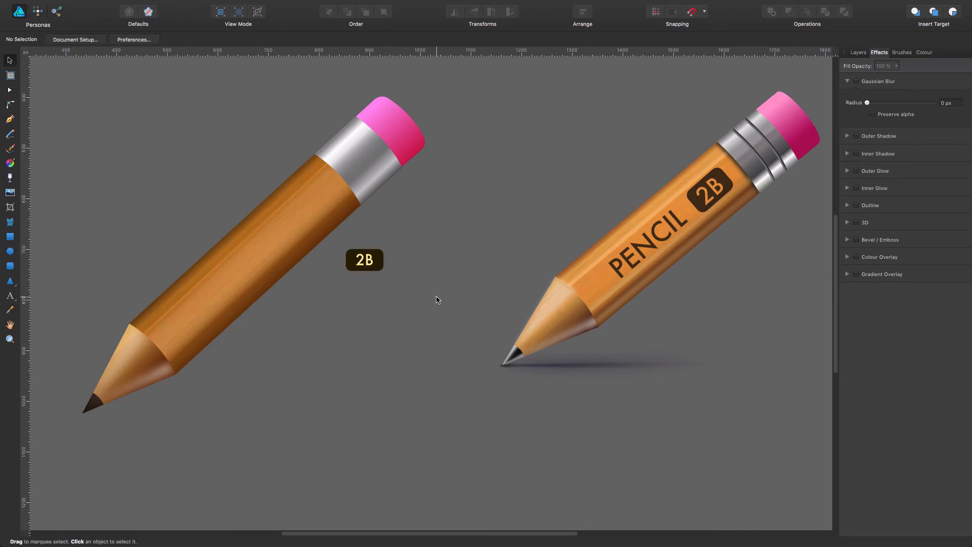
Set the font size of the "2B" text inside the group to 9 pt
double_click(370, 261)
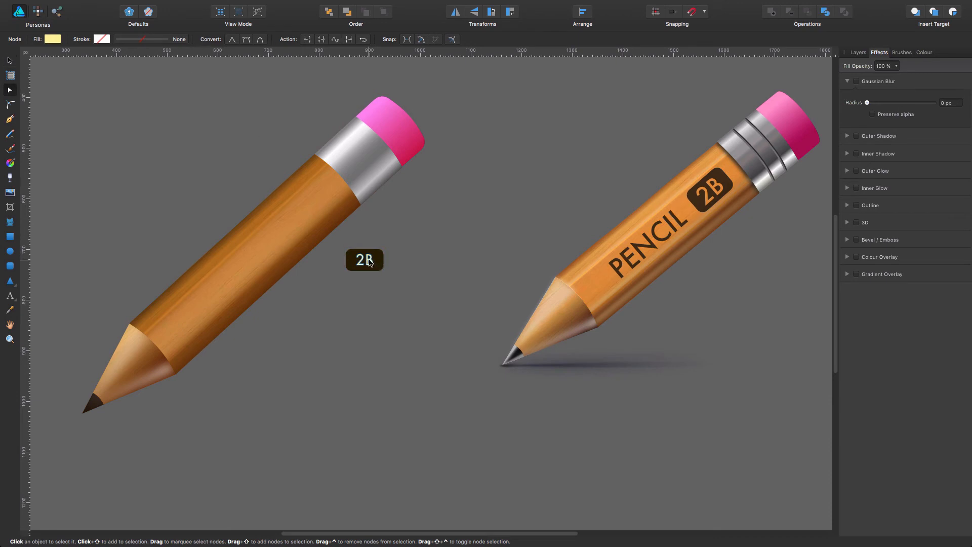
left_click(11, 295)
left_click(123, 40)
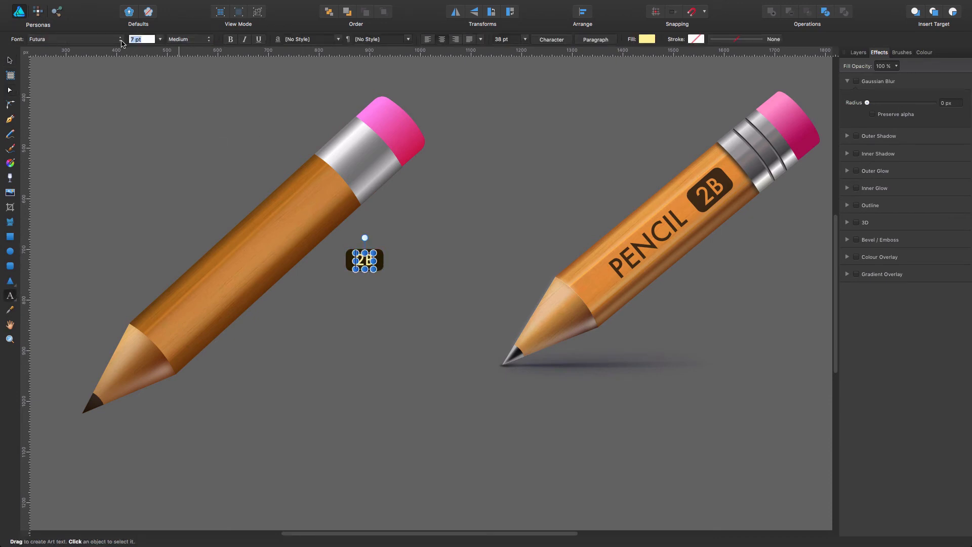
type("9")
key("super+a")
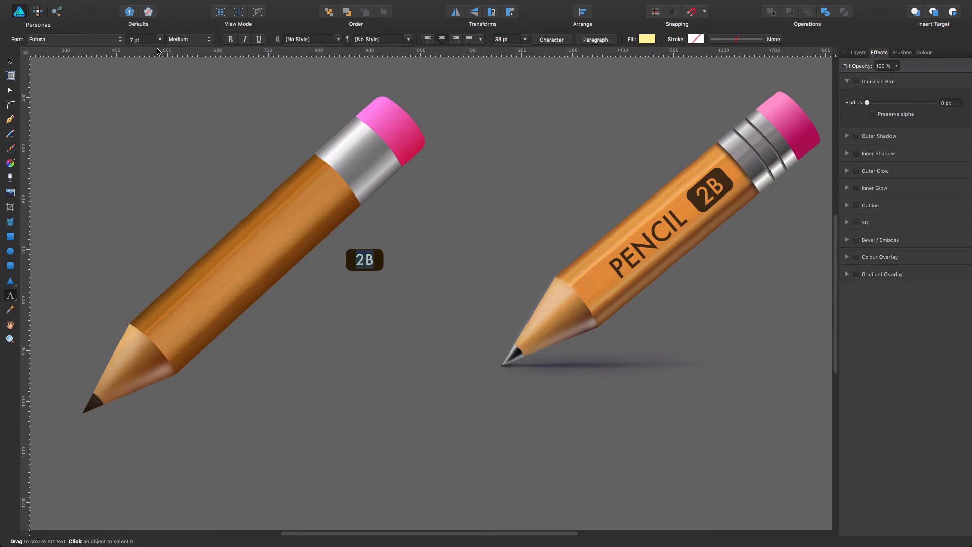
left_click(142, 39)
type("9")
key("Return")
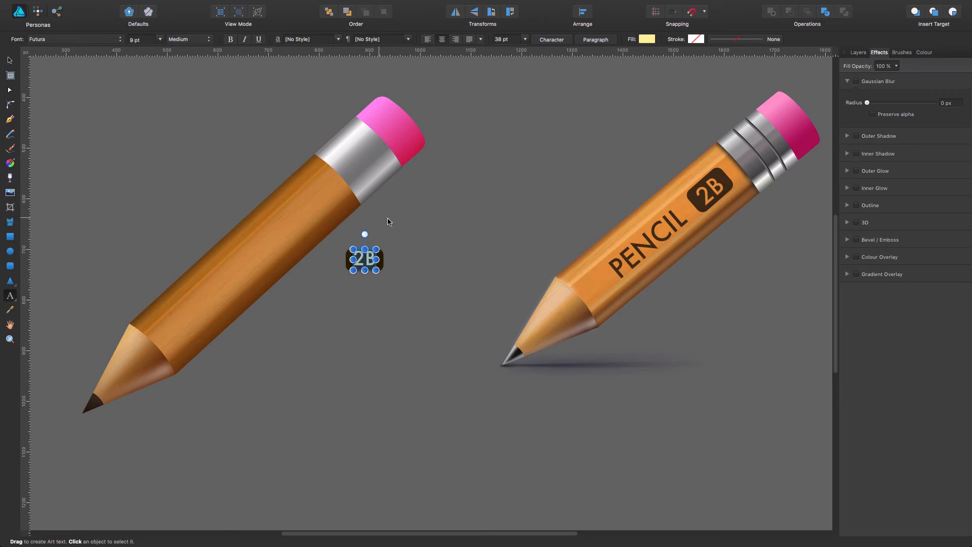
left_click(477, 238)
left_click(373, 261)
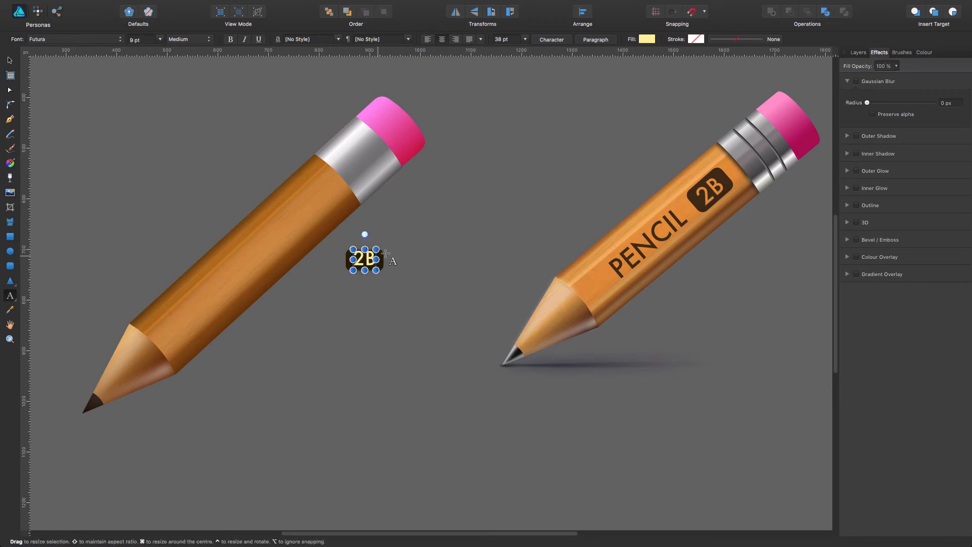
left_click(449, 254)
left_click(379, 265)
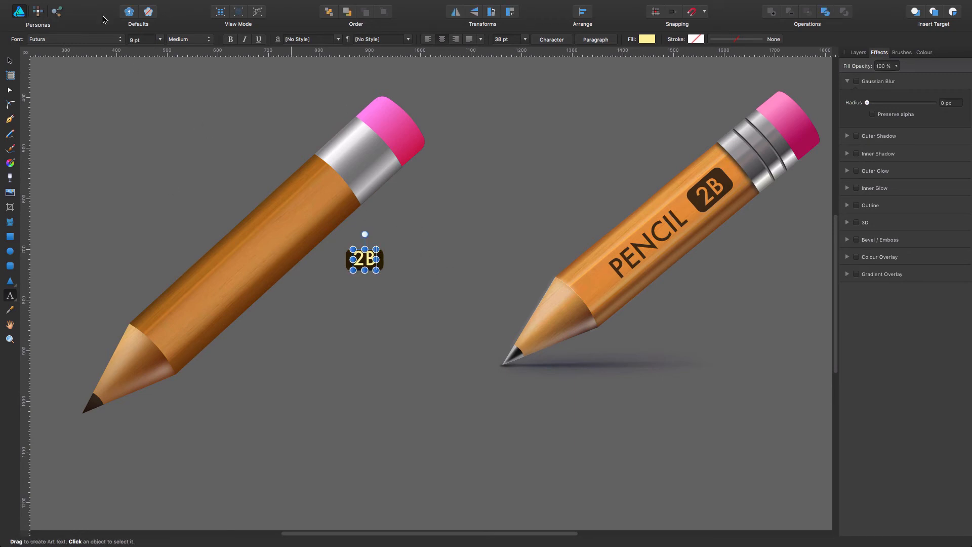
left_click(9, 60)
left_click(451, 265)
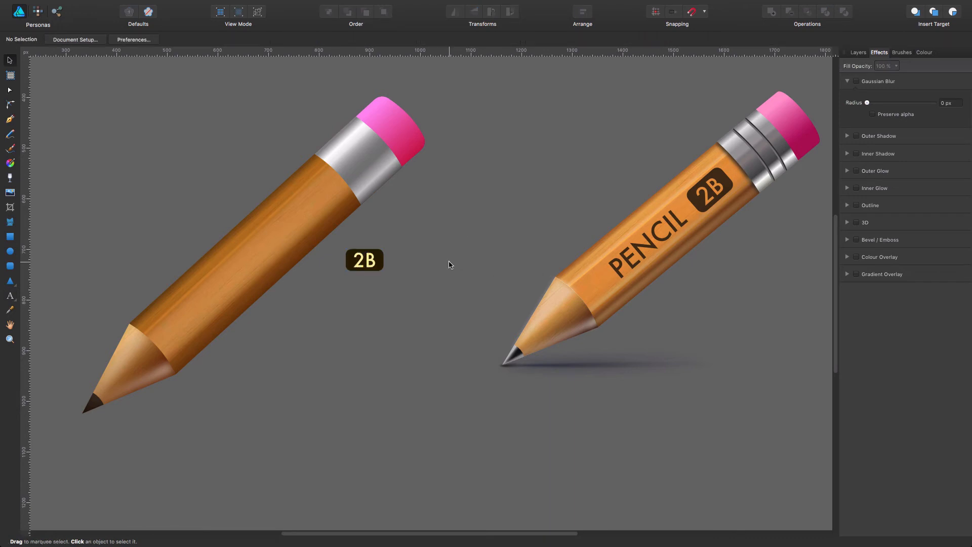
Set the font size of the grouped "2B" text to 8 pt
left_click(367, 266)
left_click(438, 280)
double_click(375, 263)
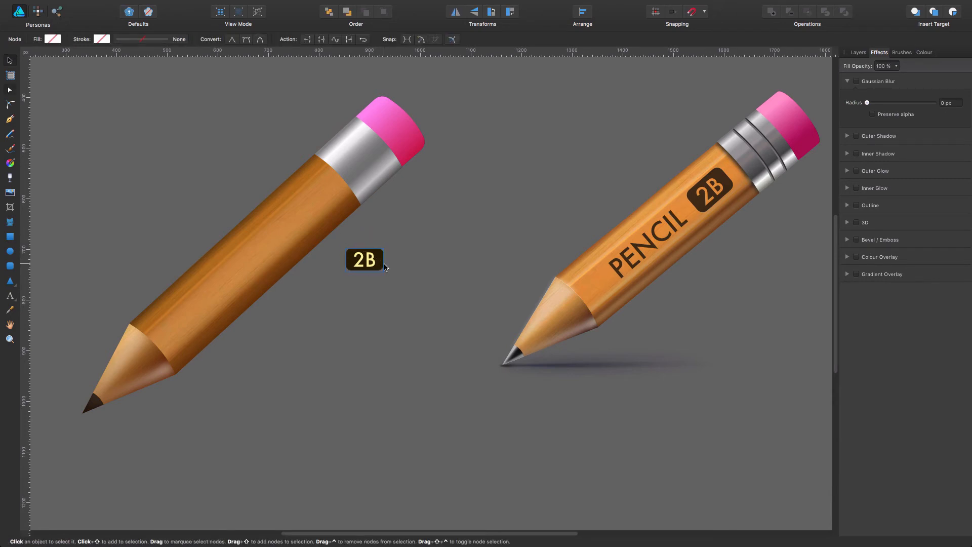
left_click(372, 258)
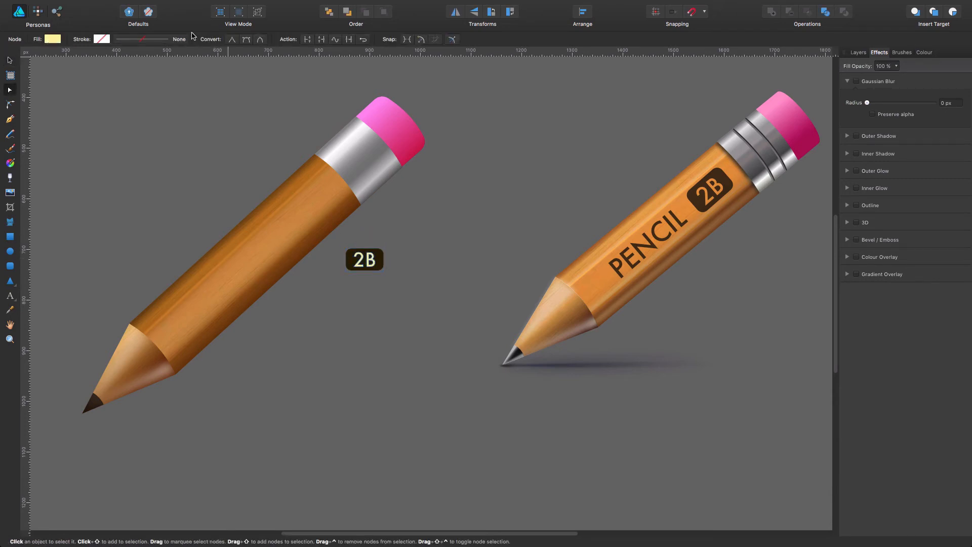
left_click(12, 297)
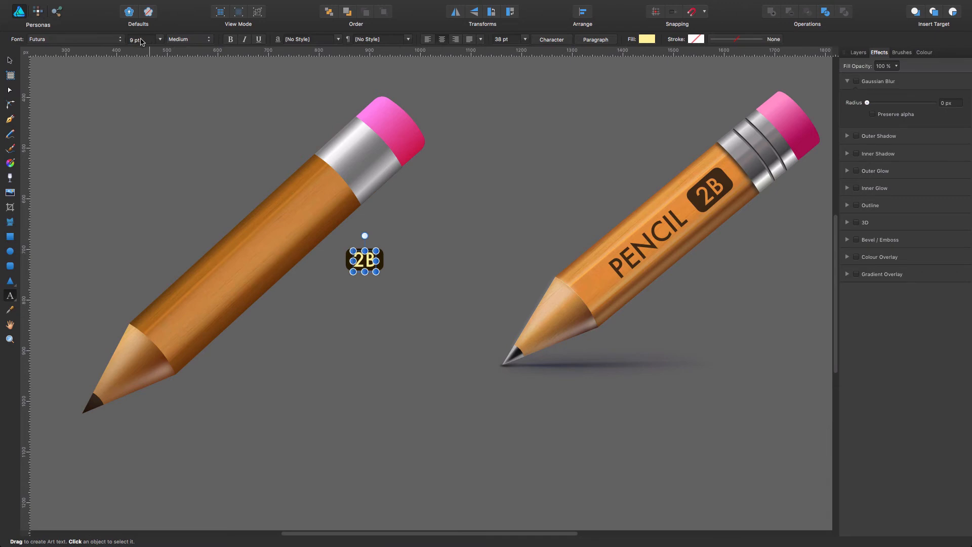
left_click_drag(144, 41, 122, 44)
type("8")
key("Return")
key("super+z")
left_click_drag(144, 42, 108, 38)
type("8")
key("Return")
key("Escape")
left_click(369, 263)
key("Escape")
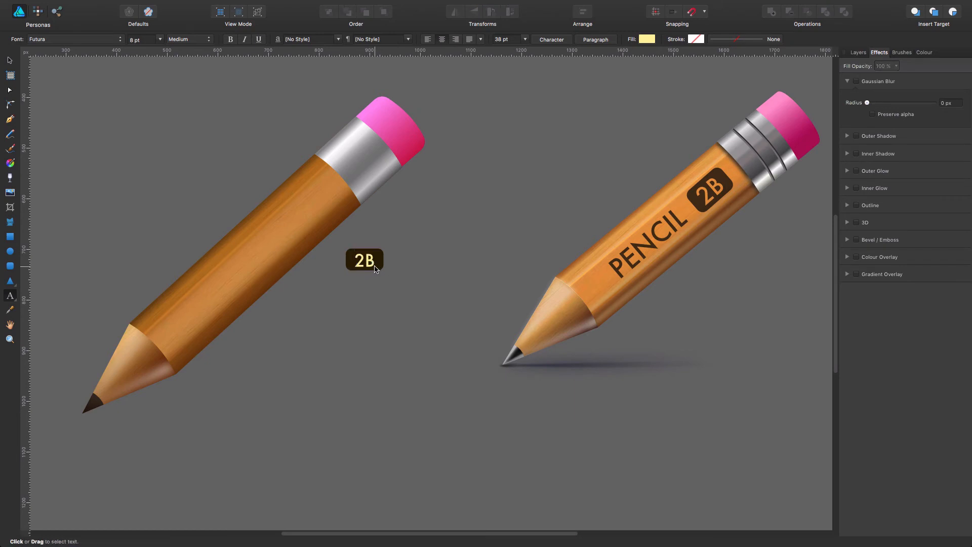
Ungroup the badge into its separate "2B" text and dark rounded rectangle
key("v")
left_click(376, 269)
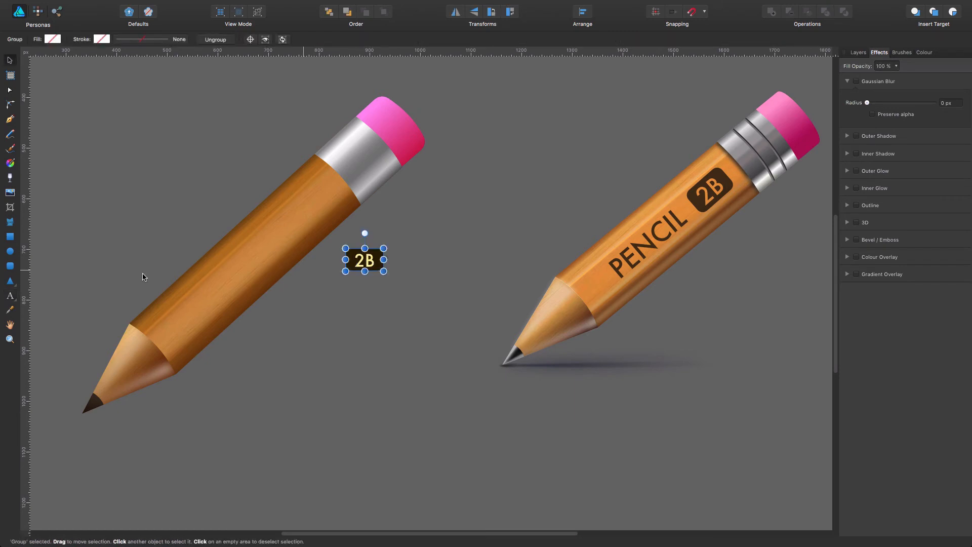
key("super+shift+g")
left_click(389, 272)
left_click(366, 259)
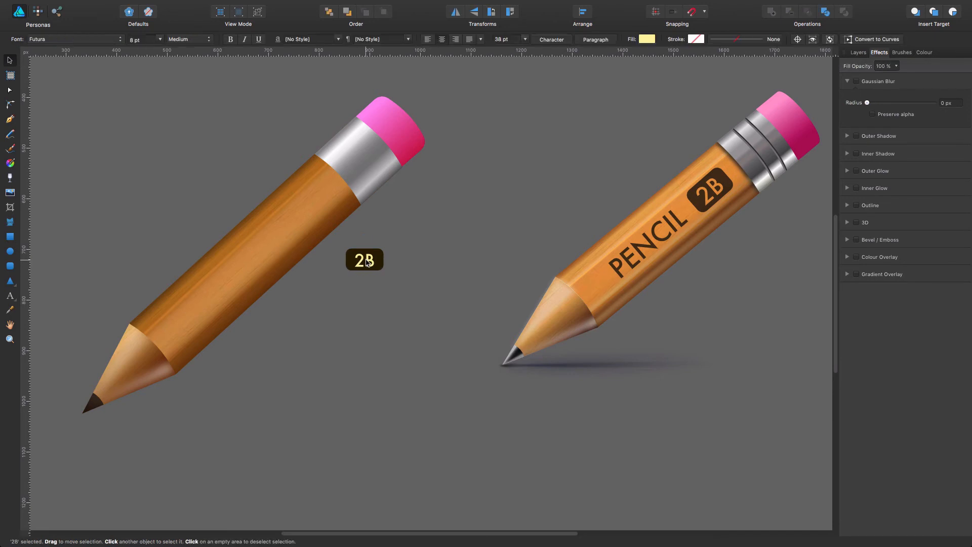
left_click(425, 276)
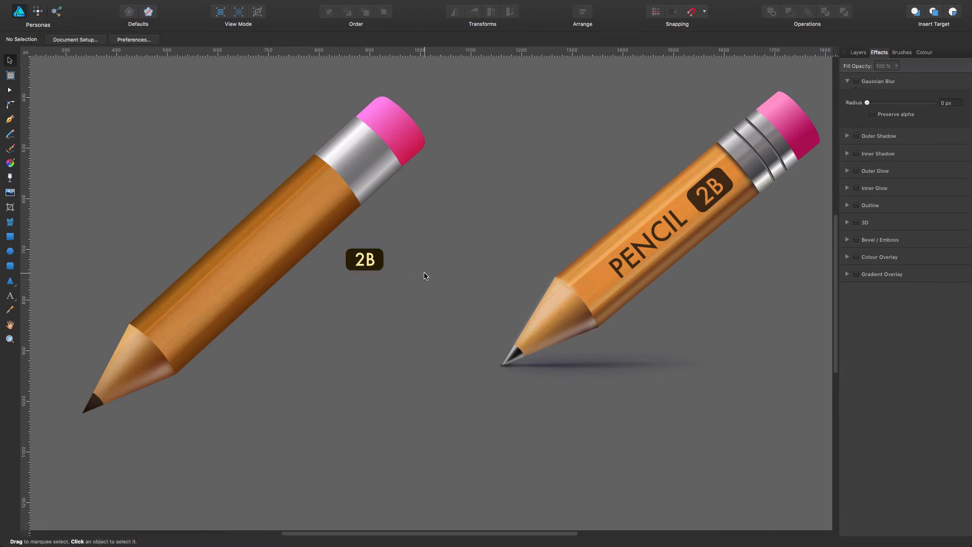
Subtract the "2B" text from the dark rounded rectangle so the letters become cut-outs in one shape
left_click_drag(423, 292, 342, 244)
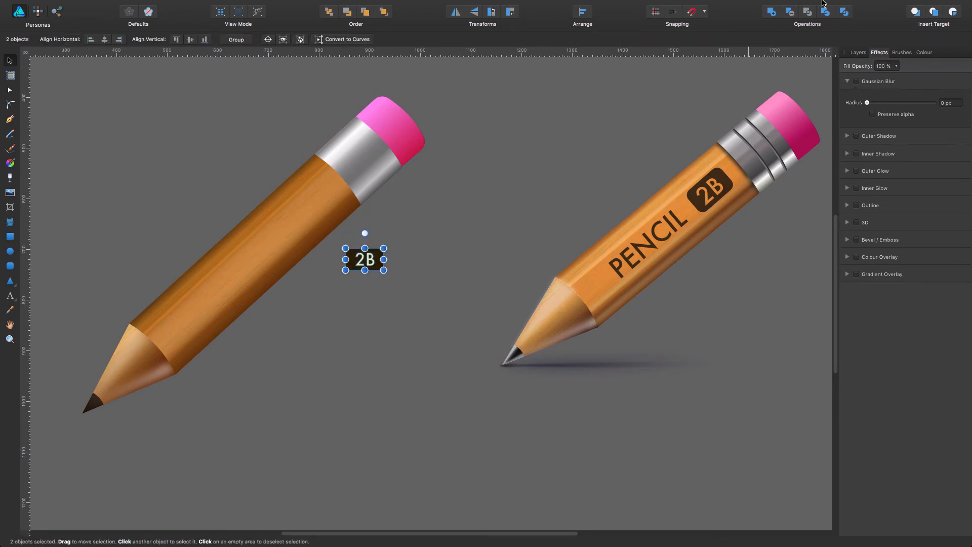
left_click(594, 139)
left_click_drag(396, 289, 336, 252)
left_click(790, 14)
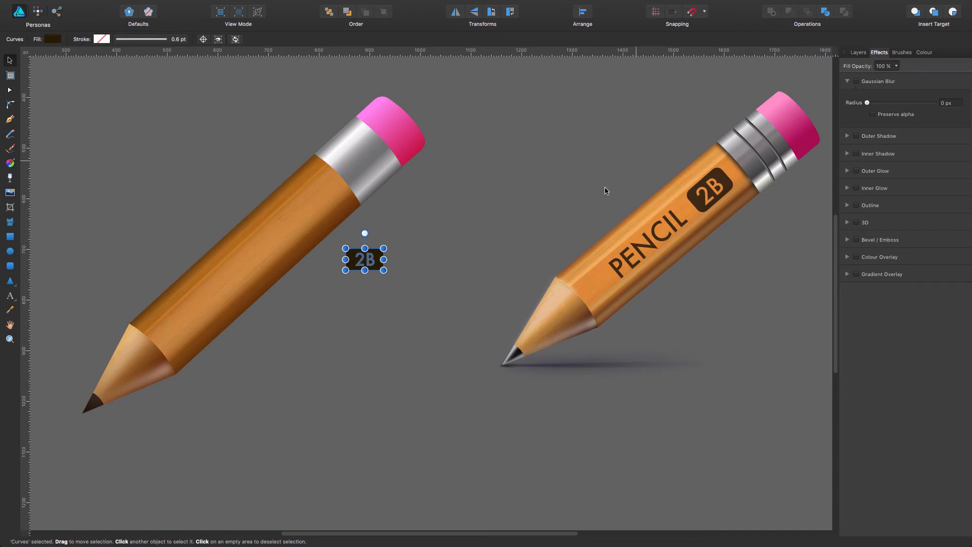
left_click(533, 219)
left_click(364, 261)
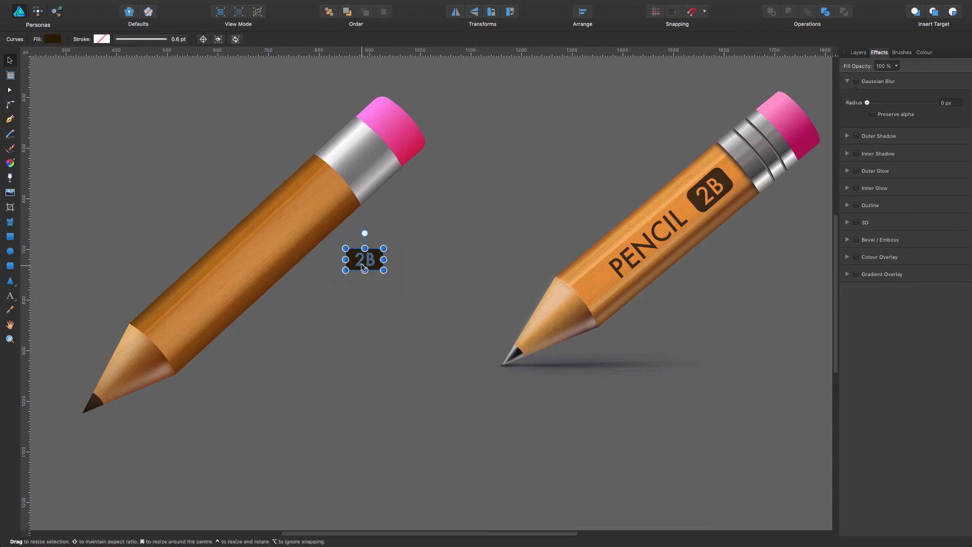
Move the "2B" badge onto the pencil body near the metal ferrule and rotate it about 46°
left_click_drag(366, 268, 315, 216)
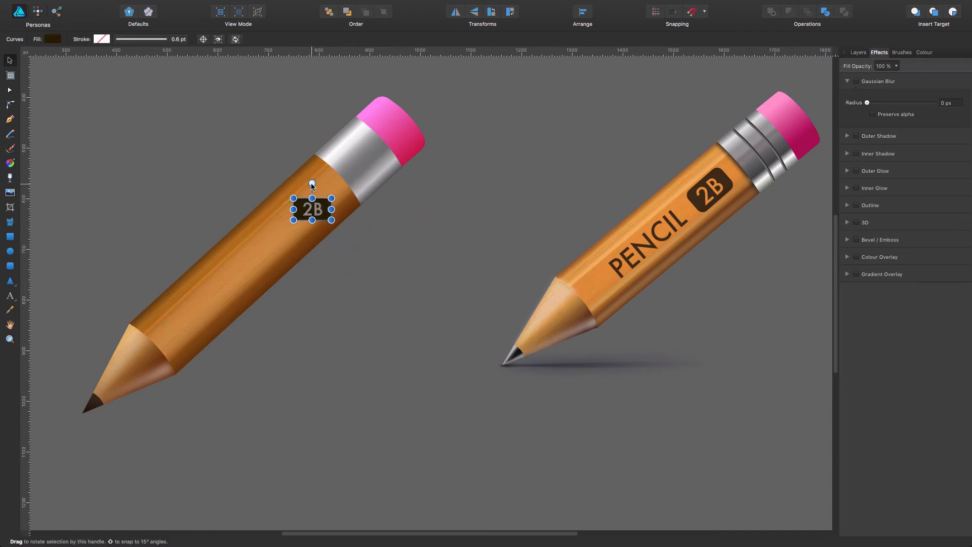
mouse_move(313, 180)
left_mouse_down()
mouse_move(294, 190)
mouse_move(323, 208)
mouse_move(329, 199)
left_mouse_up()
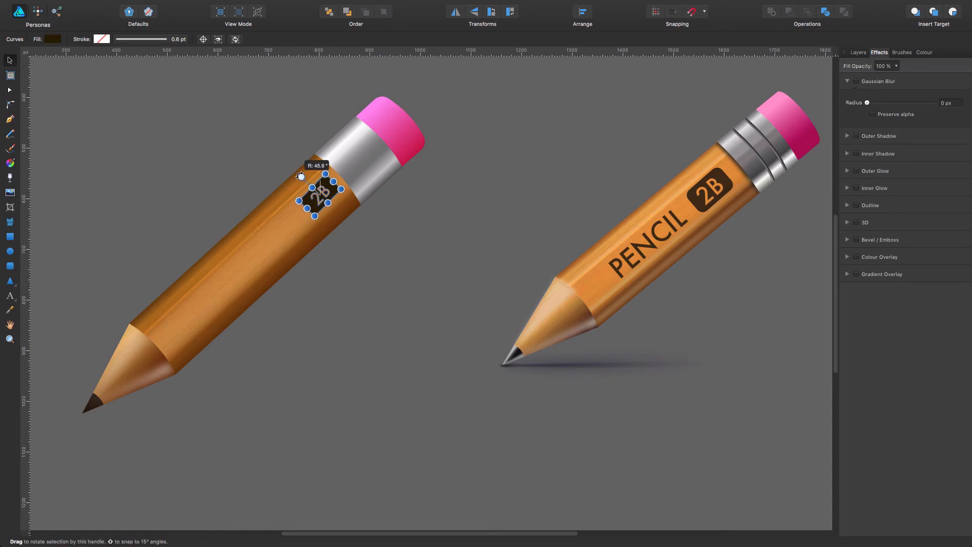
left_click(428, 248)
left_click(314, 193)
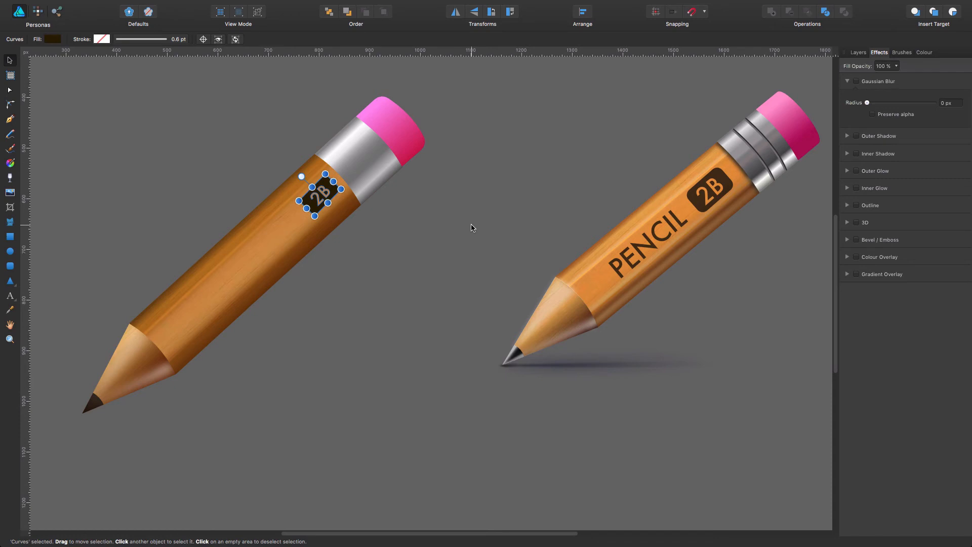
Undo the last rotation and placement changes of the "2B" badge
key("super+z")
key("super+z")
key("super+z")
key("super+z")
key("super+z")
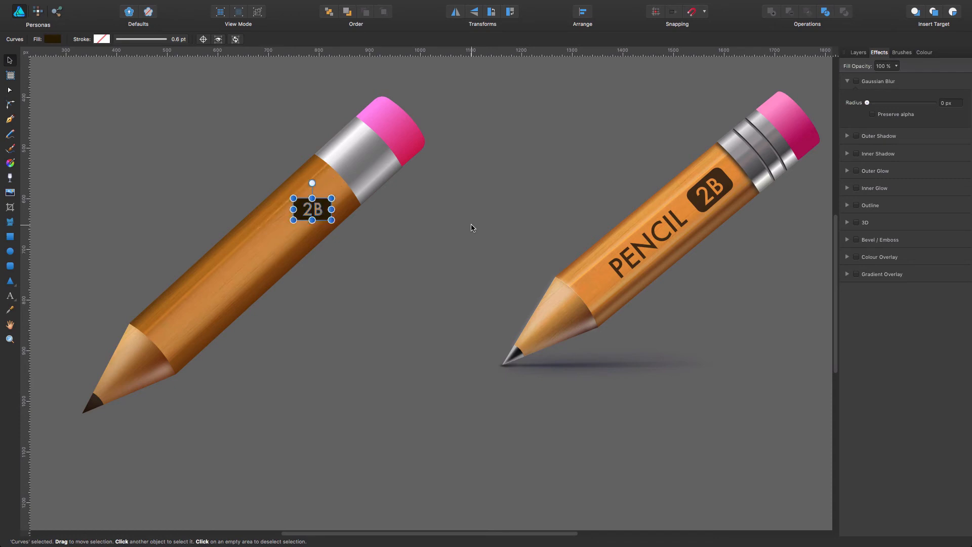
key("super+shift+z")
Fit the "2B" badge on the body beside the ferrule at about 82 × 48 px, rotated about 43°
mouse_move(366, 234)
left_mouse_down()
mouse_move(351, 237)
mouse_move(367, 238)
mouse_move(329, 190)
mouse_move(311, 218)
left_mouse_up()
left_click(426, 278)
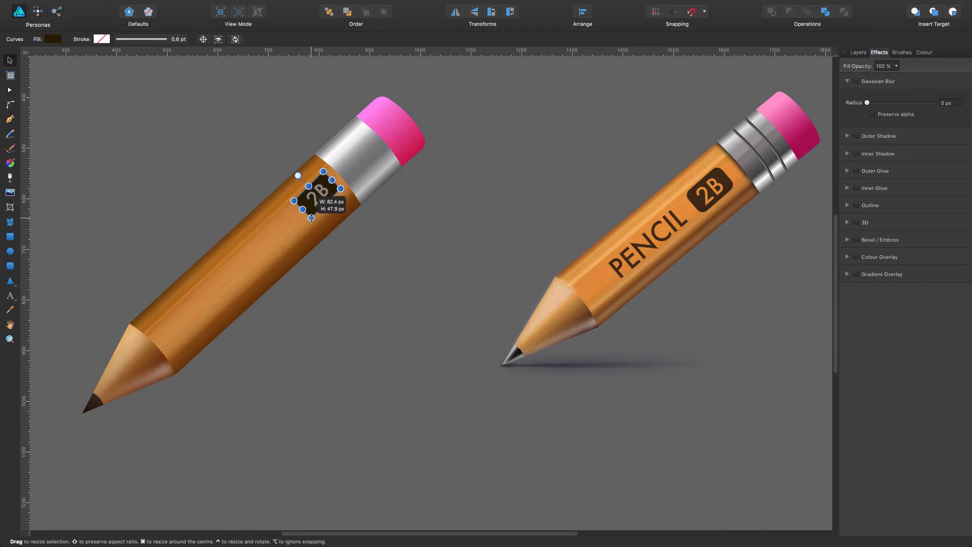
left_click(390, 253)
left_click(321, 188)
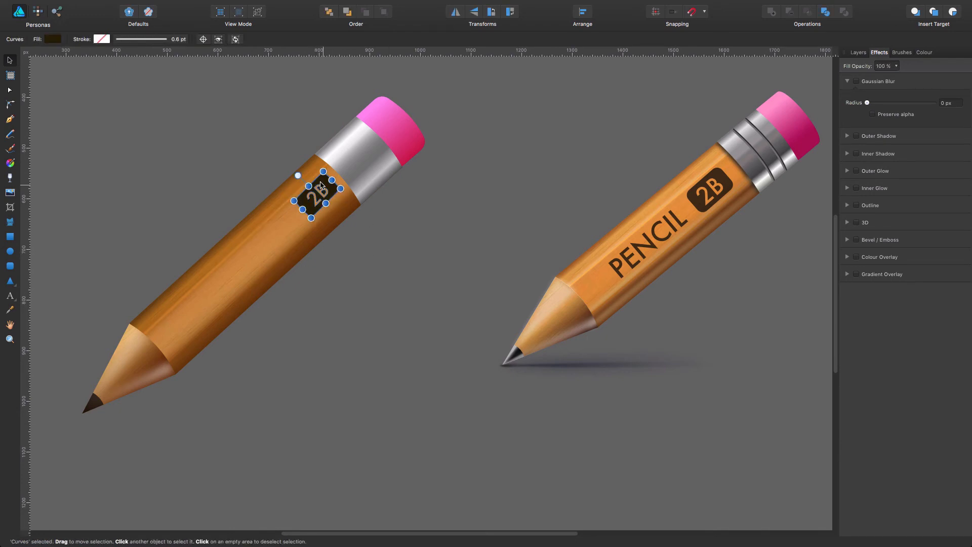
left_click_drag(298, 174, 299, 175)
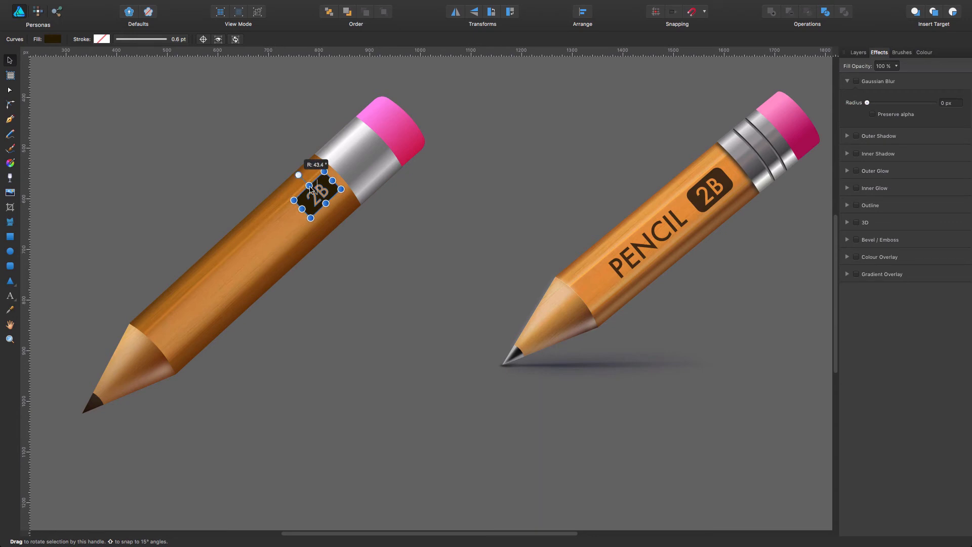
left_click(392, 234)
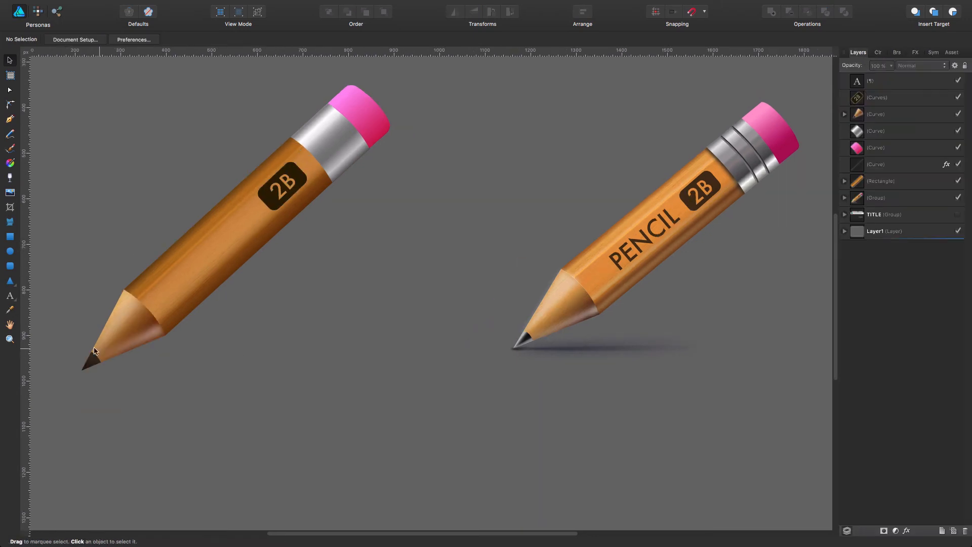
Add the art text "PENCIL" in the empty space below the unfinished pencil's body
left_click(9, 297)
left_click(265, 321)
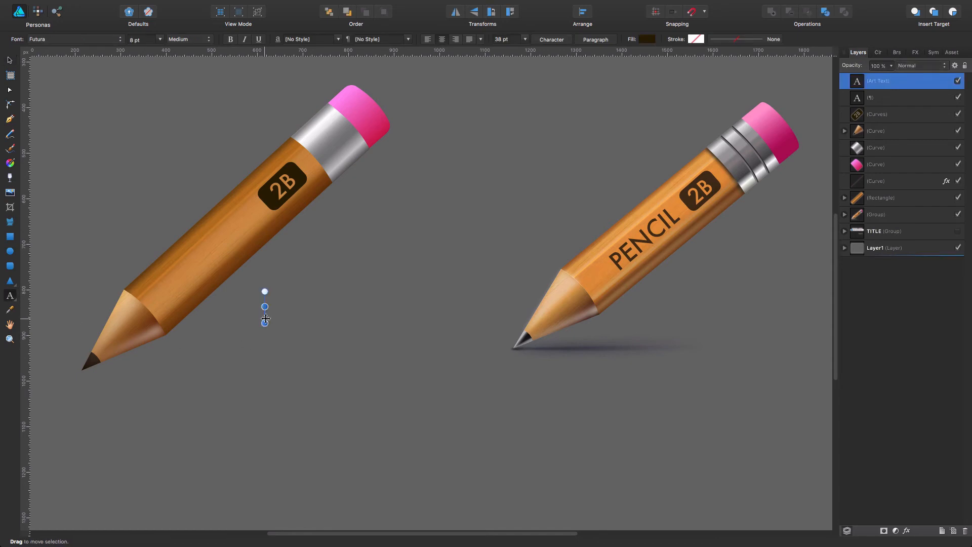
type("PENCIL")
key("Escape")
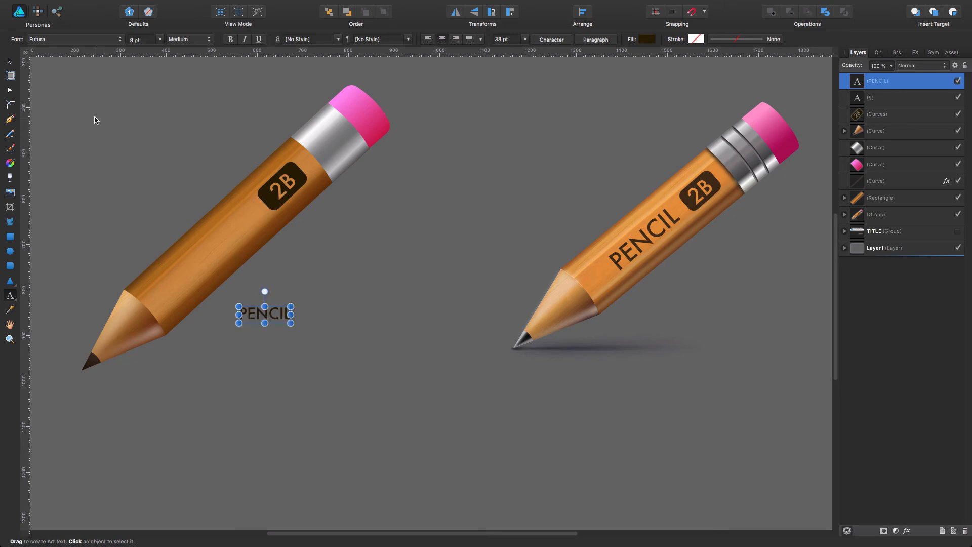
Place the "PENCIL" text on the body beside the "2B" badge, enlarged to 12.9 pt and rotated parallel to the body
left_click(9, 59)
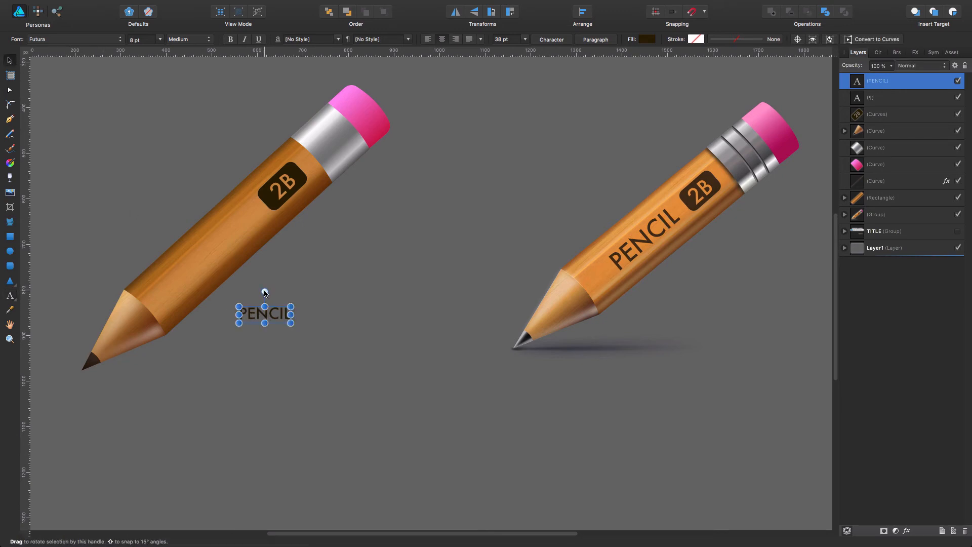
left_click_drag(265, 292, 245, 291)
mouse_move(249, 290)
left_mouse_down()
mouse_move(245, 298)
mouse_move(183, 243)
mouse_move(255, 237)
left_mouse_up()
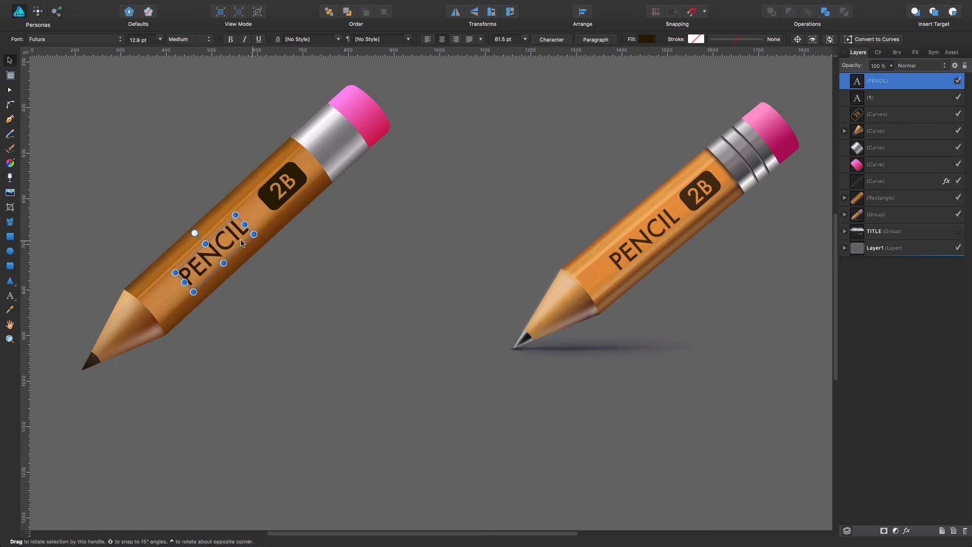
left_click_drag(194, 233, 225, 245)
left_click(263, 264)
left_click(216, 255)
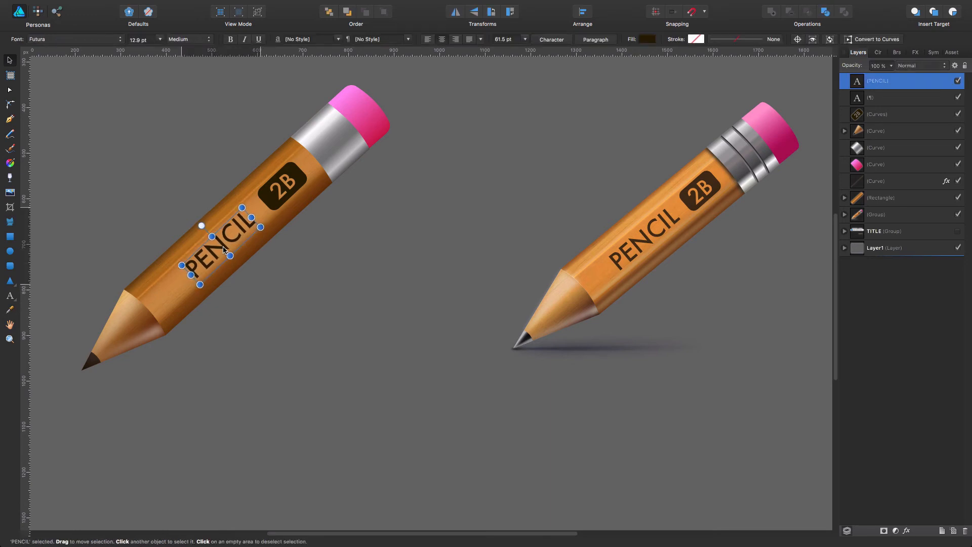
left_click(296, 284)
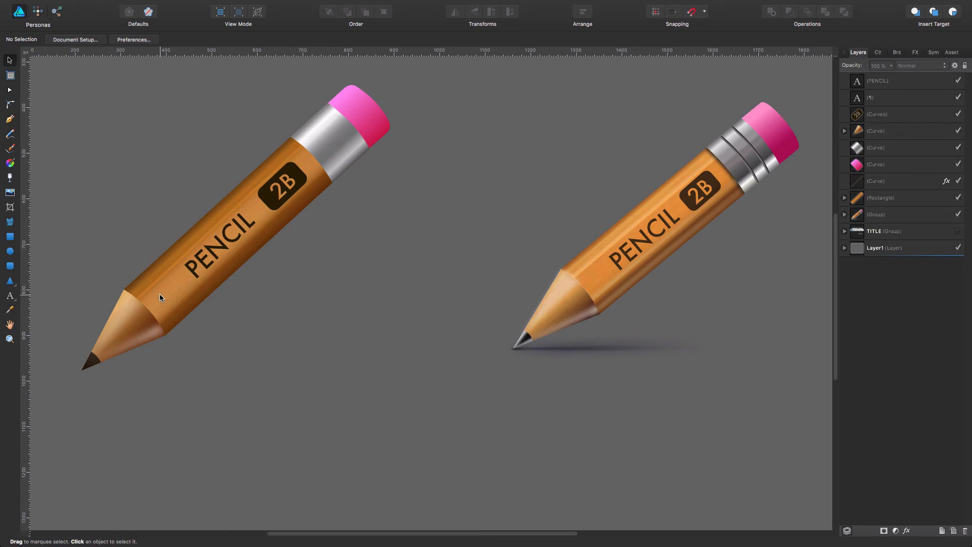
Add a dark brown stop at 89% to the linear gradient fill of the unfinished pencil's body
left_click(164, 307)
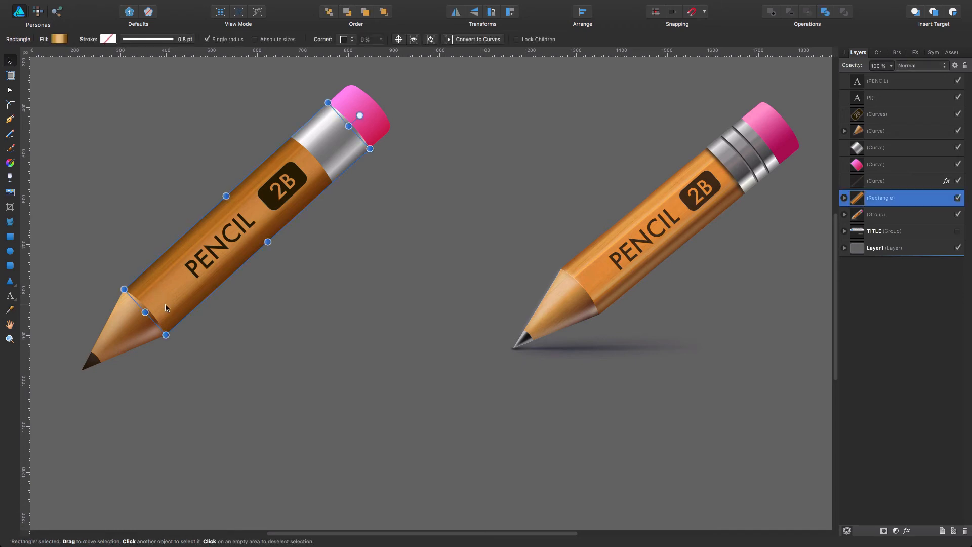
left_click(60, 40)
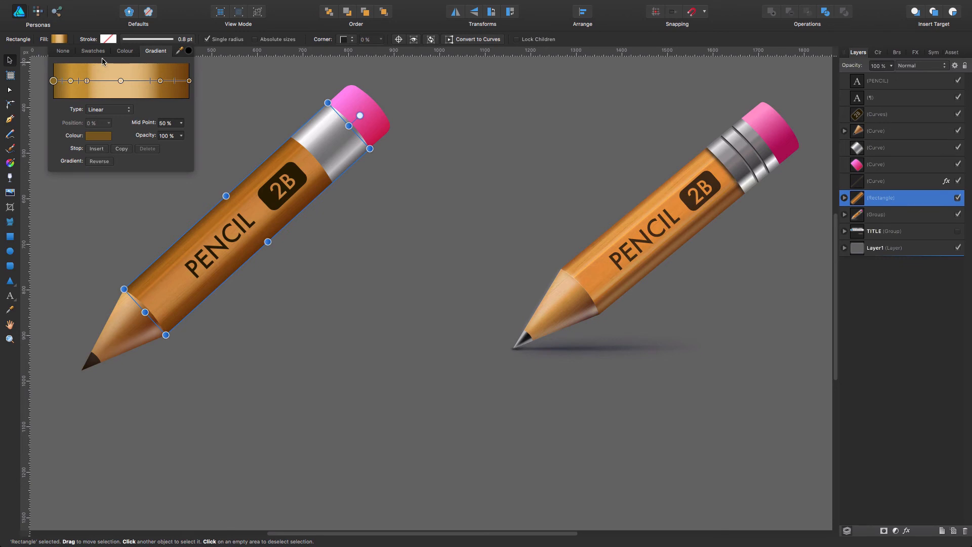
left_click(189, 81)
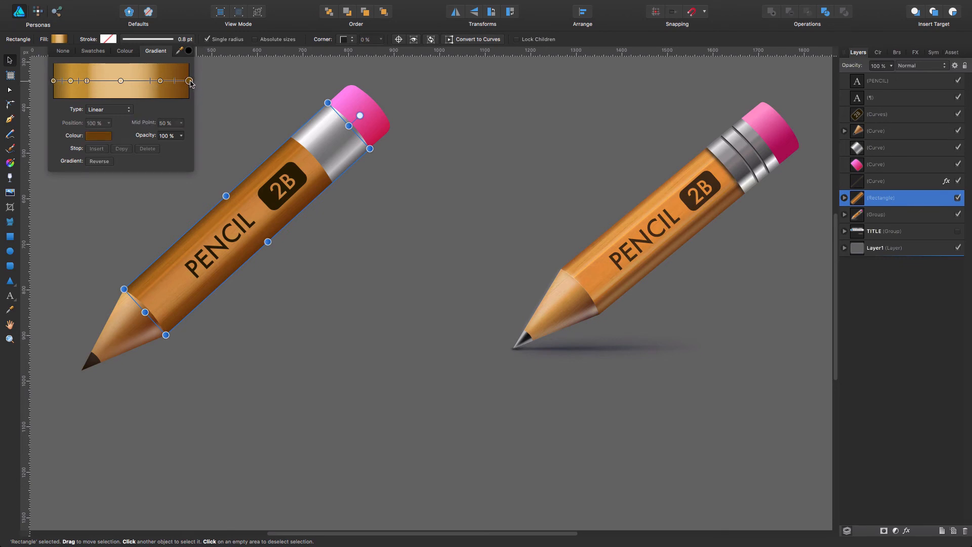
left_click(99, 135)
left_click(174, 80)
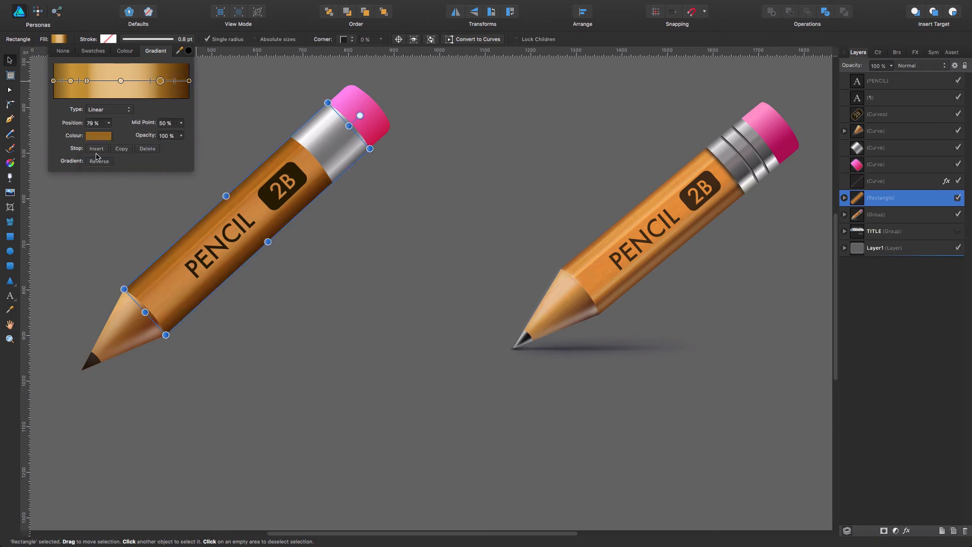
left_click(101, 135)
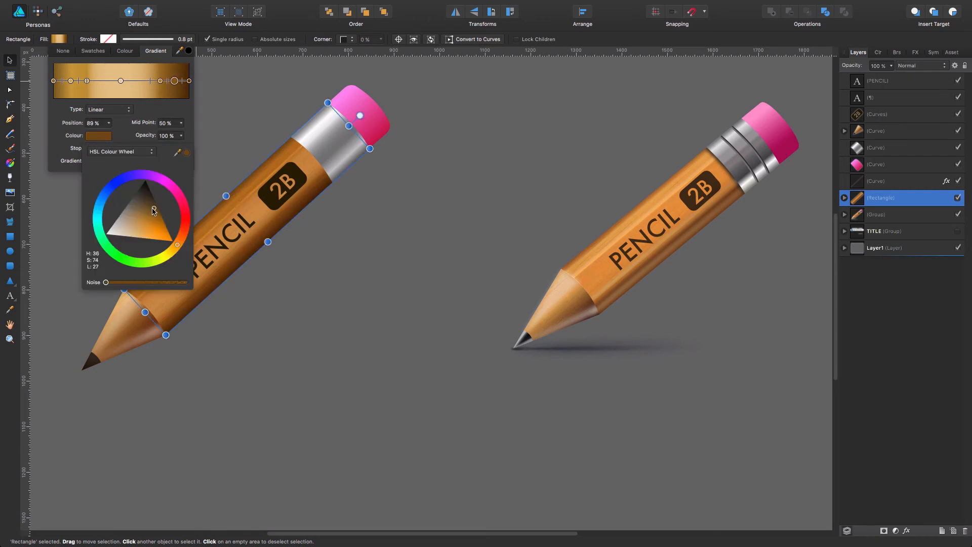
Add a light tan stop at 30% in the body's gradient, coloured about H 40, S 61, L 68
left_click(96, 82)
left_click(95, 81)
left_click(98, 135)
left_click(135, 231)
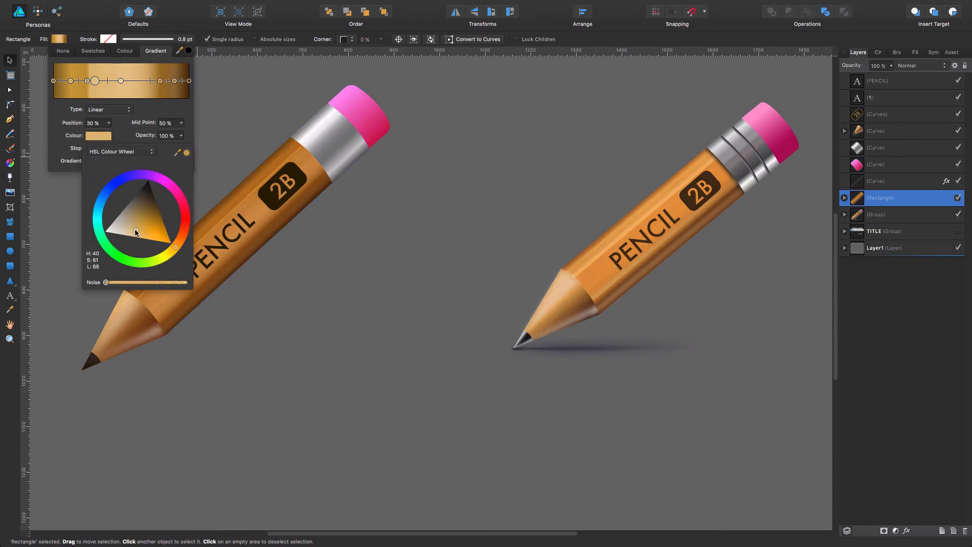
left_click(411, 280)
left_click(182, 245)
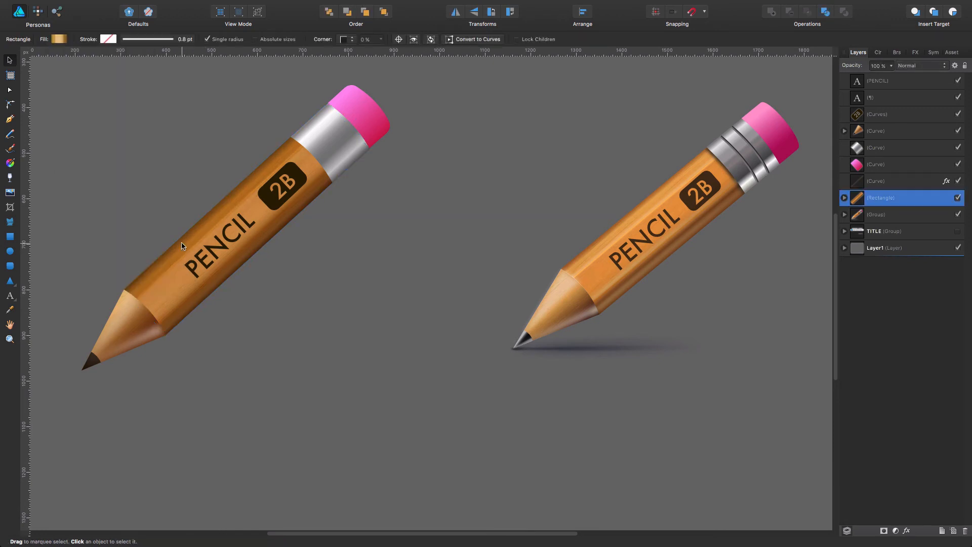
Add a light golden highlight stop near the start of the body's gradient and place it just past the 13% stop
left_click_drag(347, 254, 500, 262)
left_click(58, 39)
left_click(71, 81)
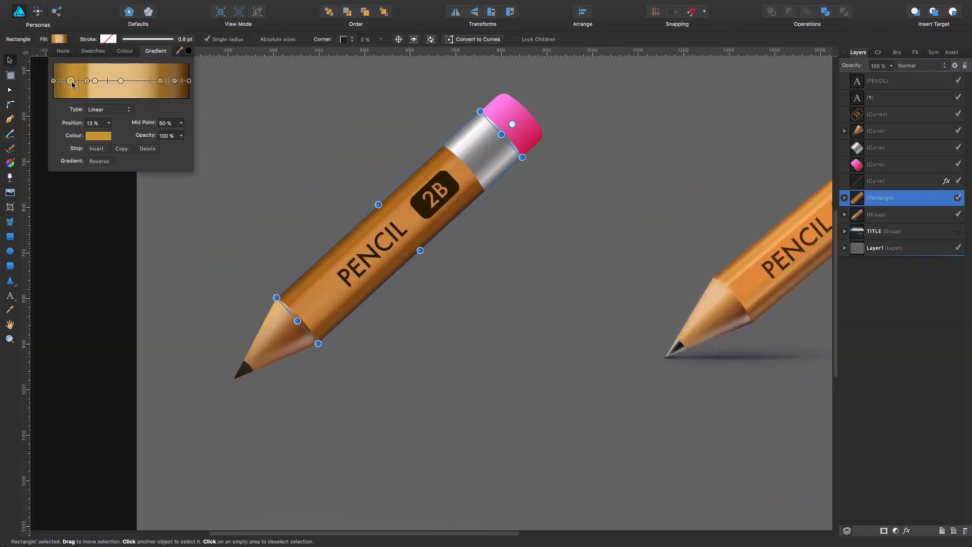
left_click(61, 81)
left_click(99, 135)
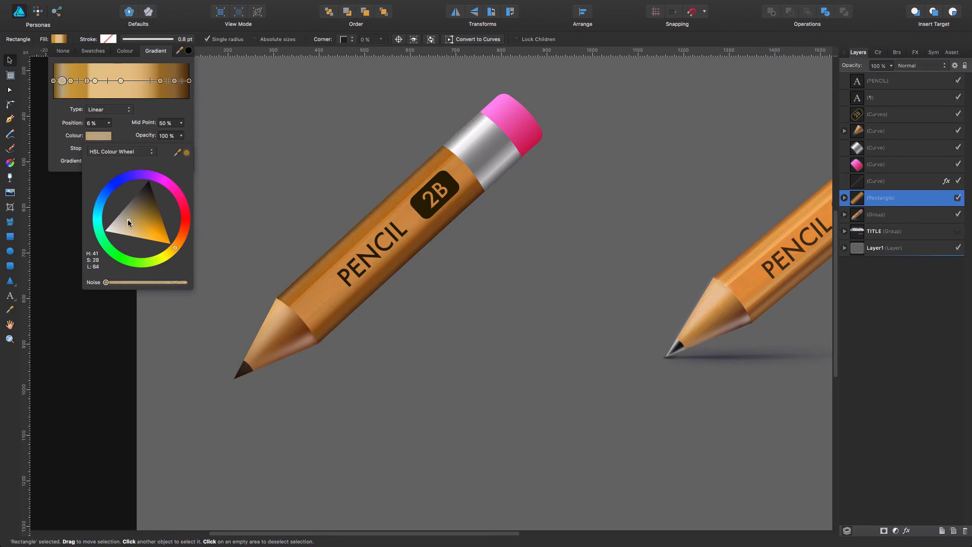
left_click_drag(128, 221, 143, 234)
left_click_drag(62, 80, 75, 80)
Recolour the 25% stop of the body's gradient to a brighter golden orange
left_click(86, 81)
left_click(98, 135)
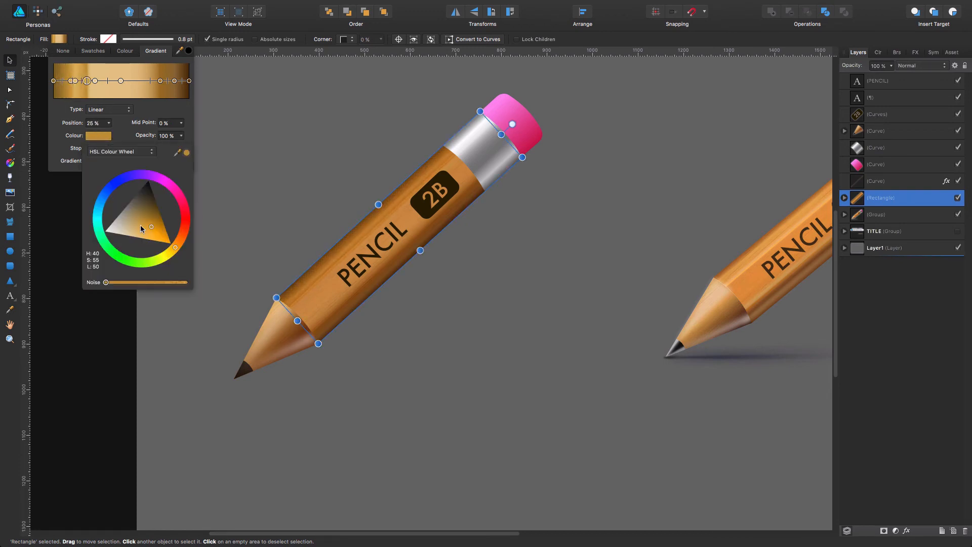
mouse_move(141, 225)
left_mouse_down()
mouse_move(120, 222)
mouse_move(151, 240)
left_mouse_up()
Lighten the stroke of the thin highlight line along the body's upper facet edge to H 34, S 67, L 71
left_click(322, 279)
left_click(101, 39)
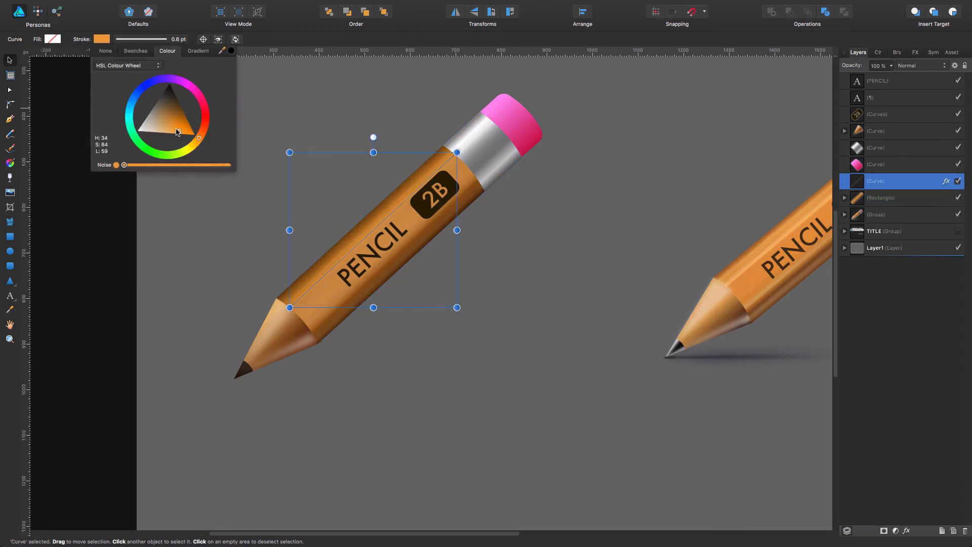
left_click_drag(175, 130, 162, 128)
Duplicate the highlight line and place the copy along the body's lower facet edge
key("super+j")
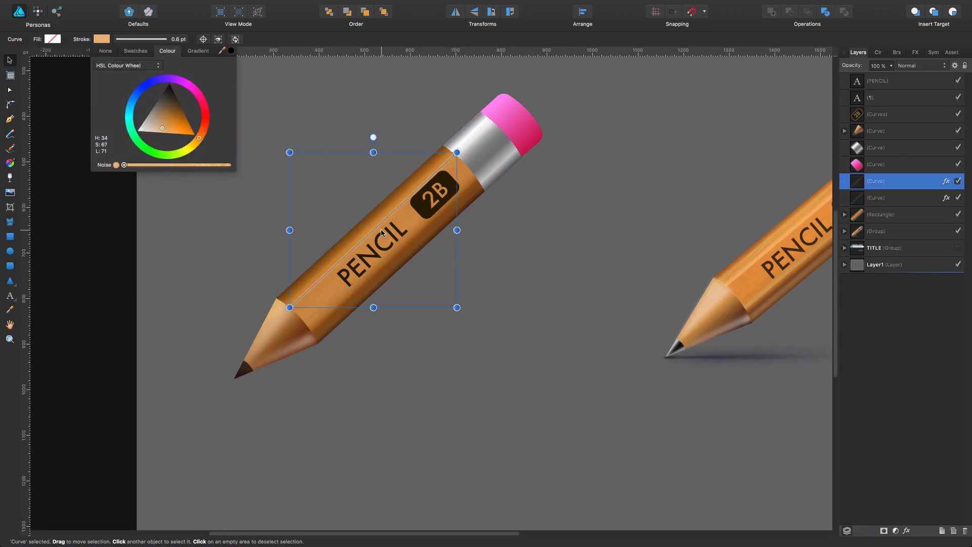
left_click(234, 187)
left_click_drag(356, 244, 378, 267)
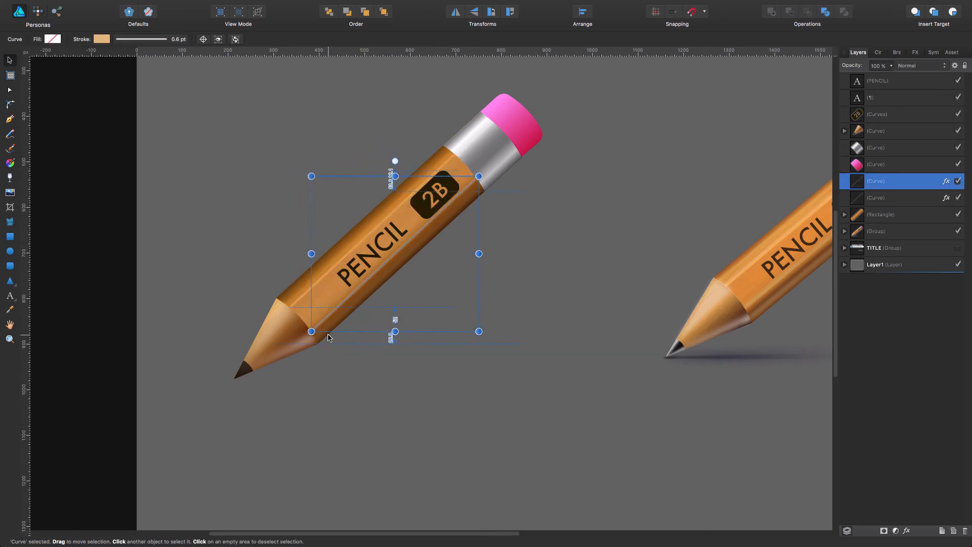
left_click(357, 372)
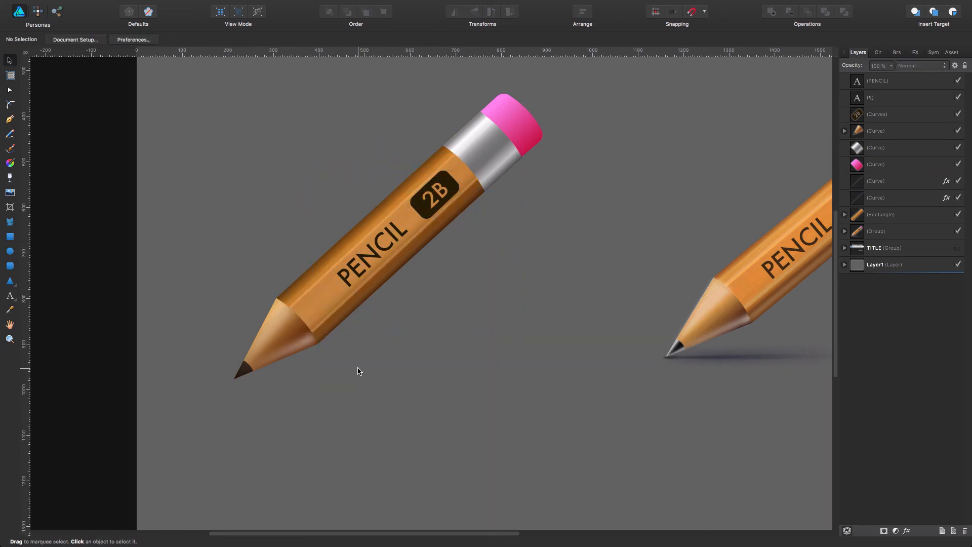
Select the dark lead tip curve nested in the sharpened cone and apply a linear gradient fill across its width
mouse_move(549, 336)
left_mouse_down()
mouse_move(390, 312)
mouse_move(390, 326)
left_mouse_up()
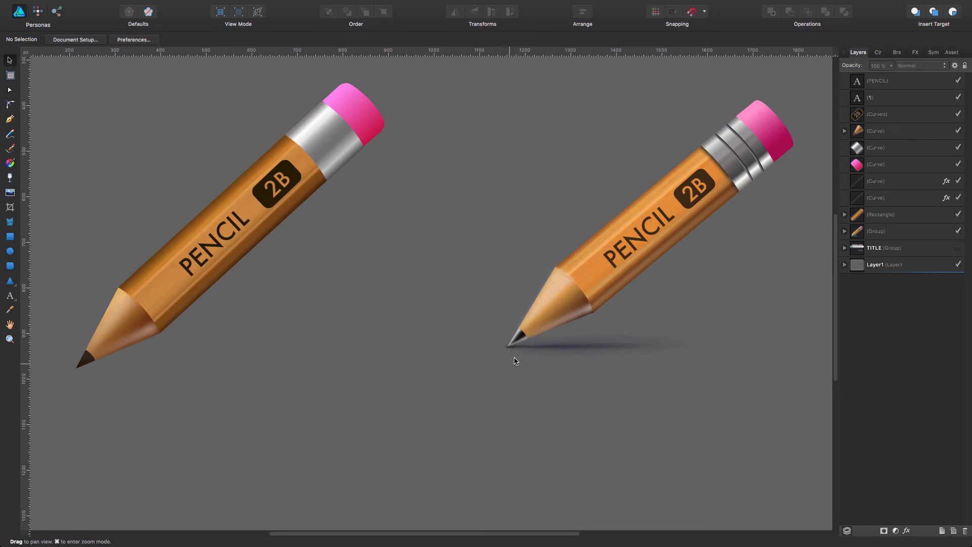
scroll(319, 364, "left", 5)
scroll(360, 343, "down", 1)
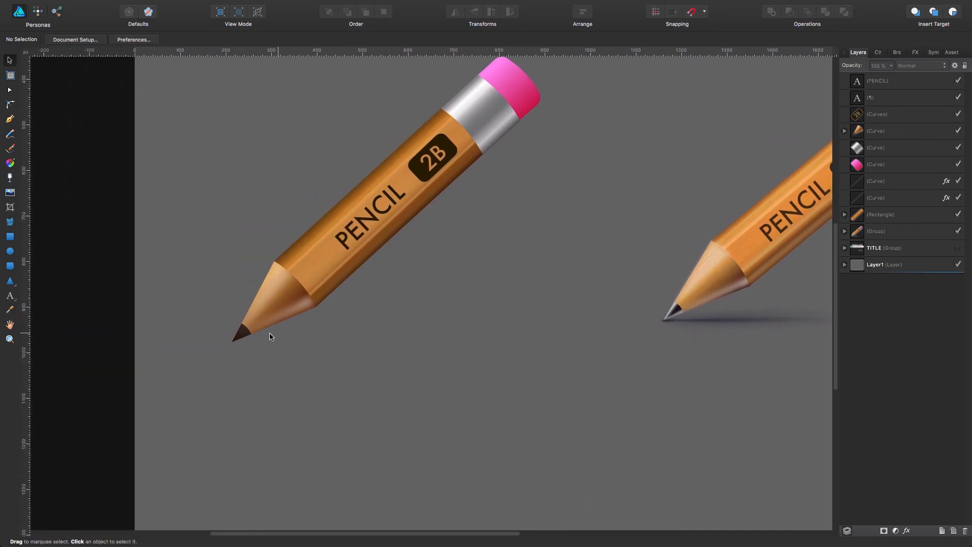
left_click(244, 337)
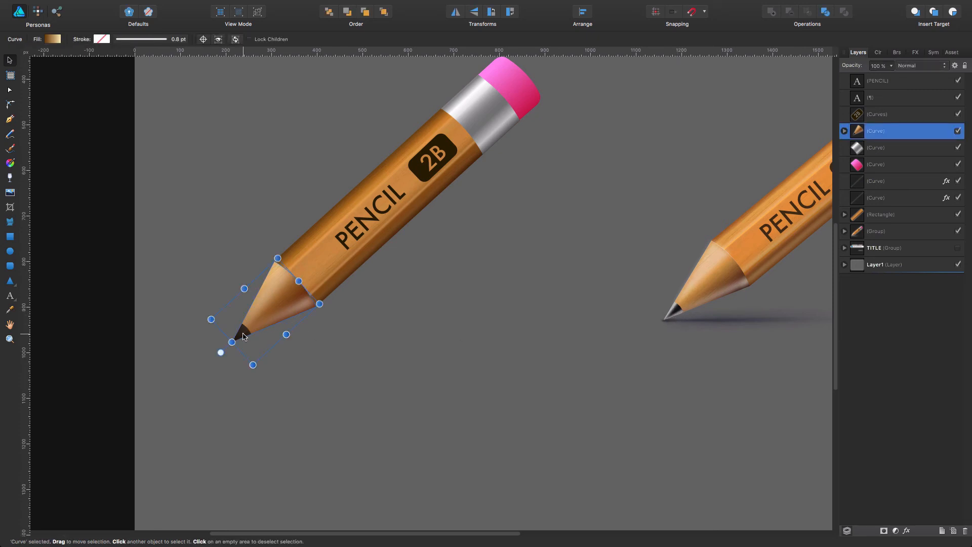
key("a")
left_click(244, 336)
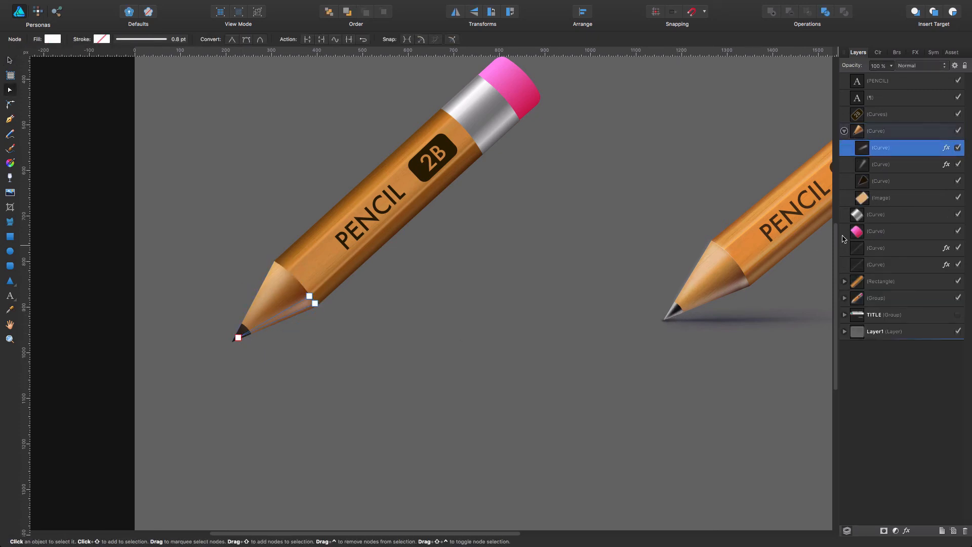
left_click(872, 182)
left_click(54, 40)
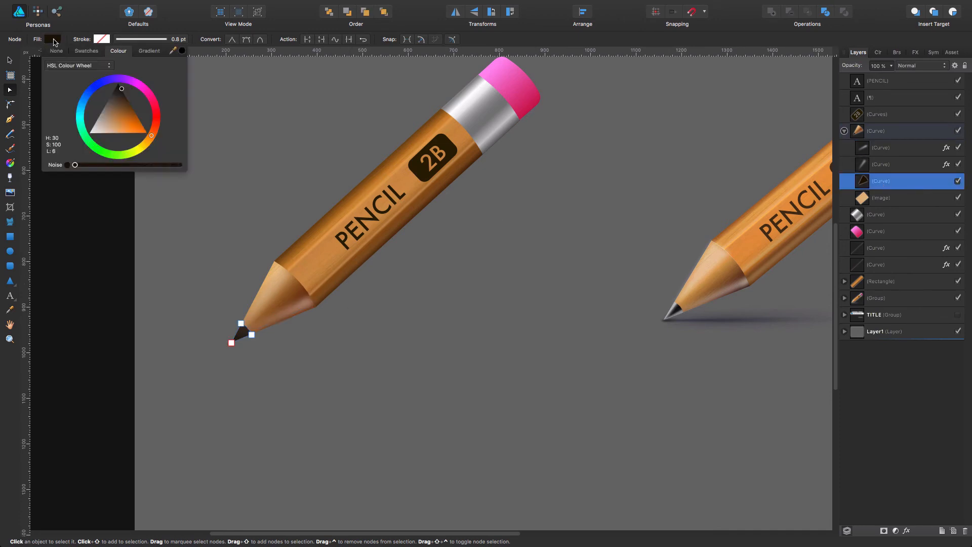
left_click(10, 166)
mouse_move(239, 334)
left_mouse_down()
mouse_move(249, 331)
mouse_move(226, 321)
mouse_move(246, 337)
left_mouse_up()
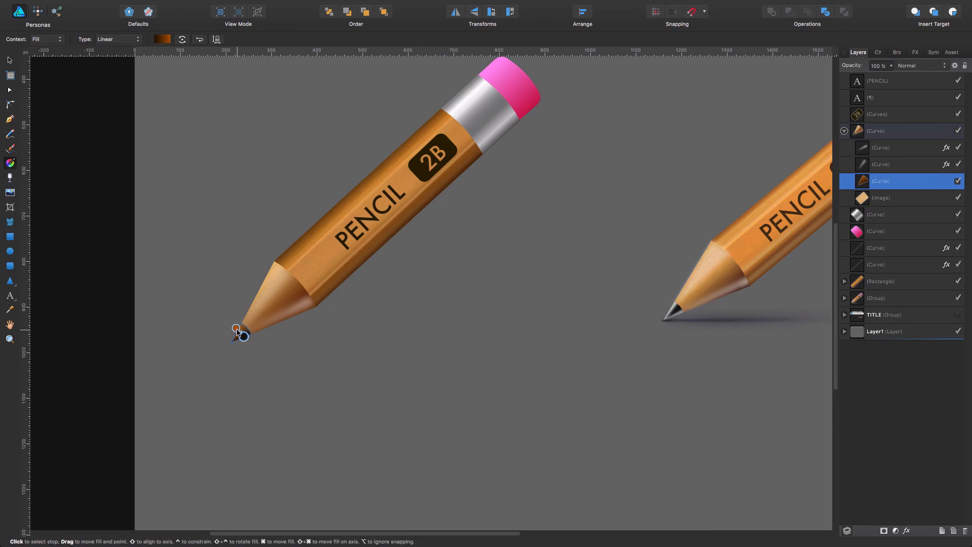
Set the end stop of the lead tip's gradient to white and shift the gradient's mid point to 63%
left_click(236, 329)
left_click(162, 40)
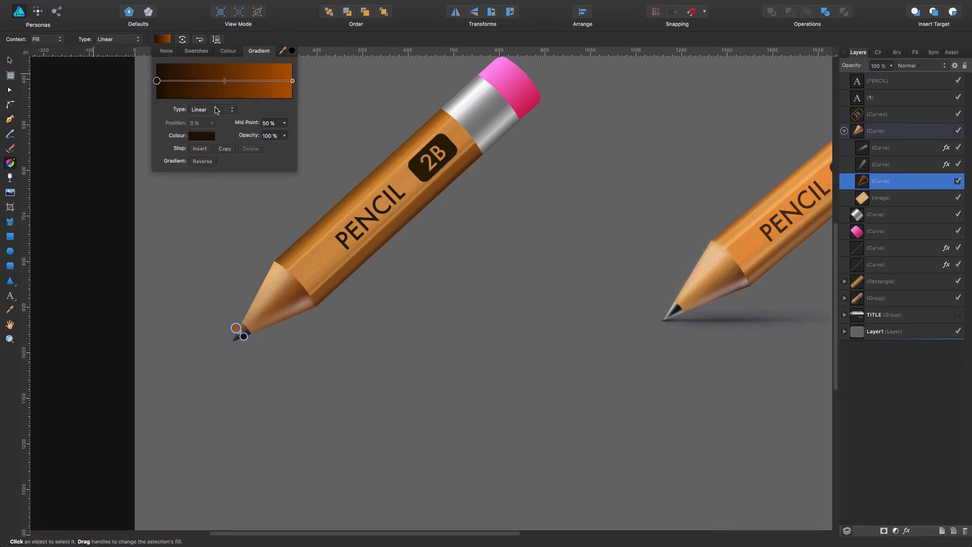
left_click(292, 81)
left_click(198, 137)
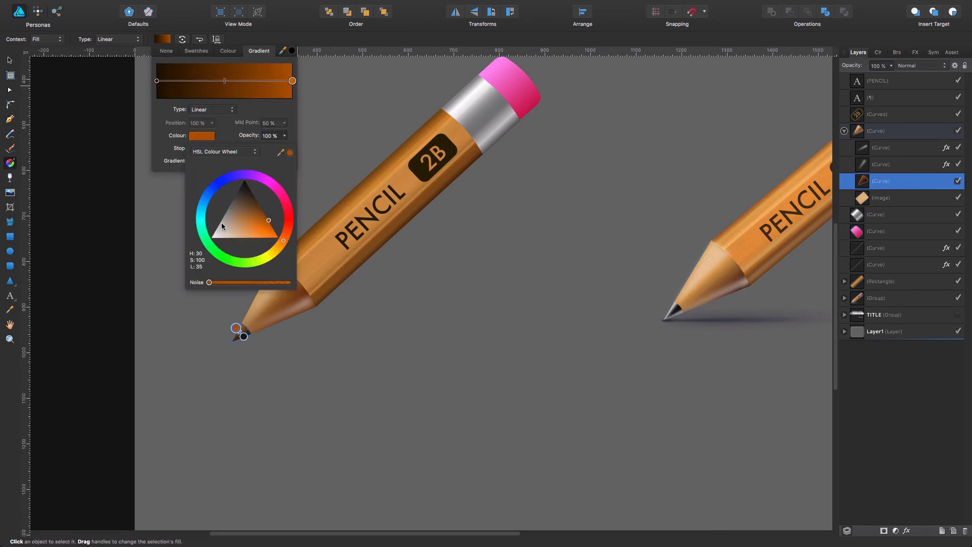
mouse_move(222, 226)
left_mouse_down()
mouse_move(222, 247)
mouse_move(211, 239)
left_mouse_up()
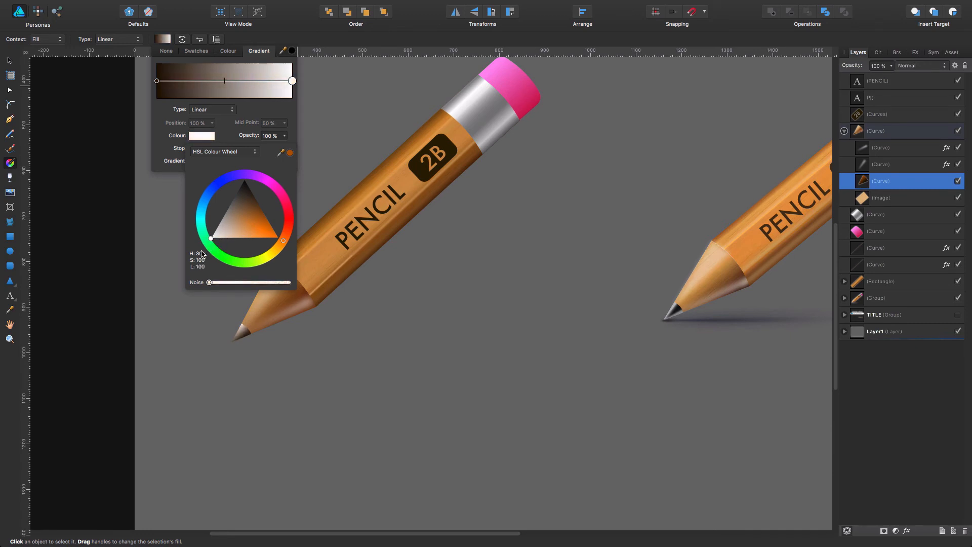
mouse_move(225, 84)
left_mouse_down()
mouse_move(253, 85)
mouse_move(242, 85)
left_mouse_up()
Nudge the white end of the gradient slightly down on the lead tip
left_click(236, 330)
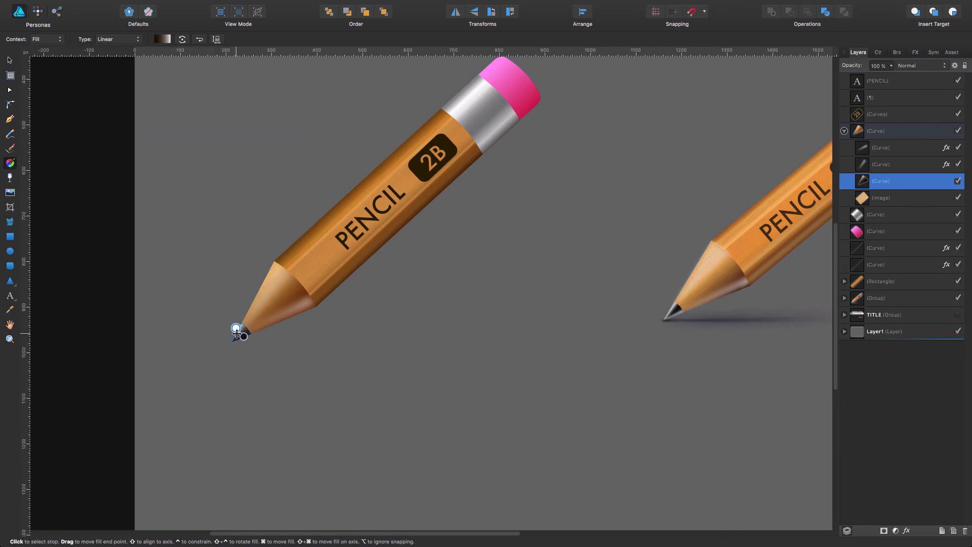
left_click_drag(237, 330, 237, 332)
left_click(226, 318)
left_click(240, 336)
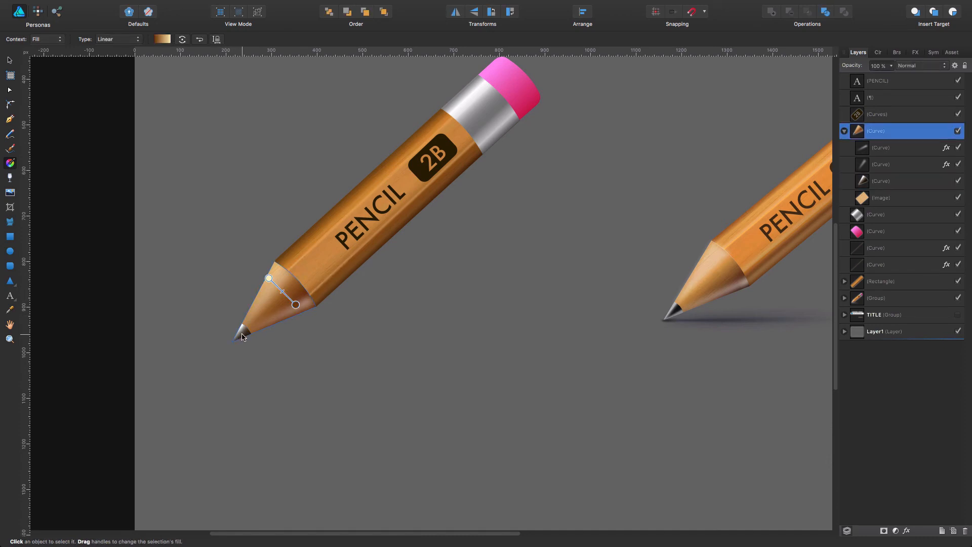
Insert a black stop at 50% in the lead tip's gradient
left_click(901, 181)
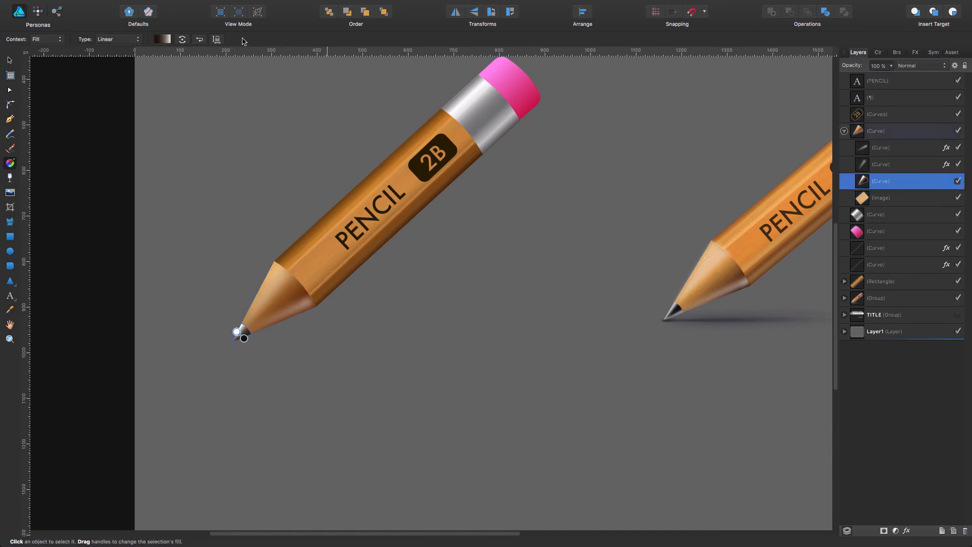
left_click(160, 39)
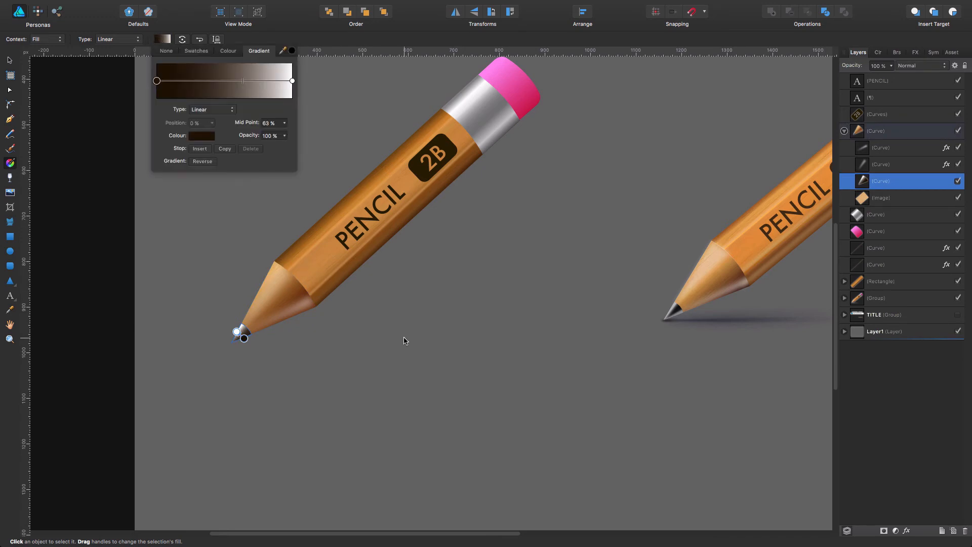
left_click(382, 345)
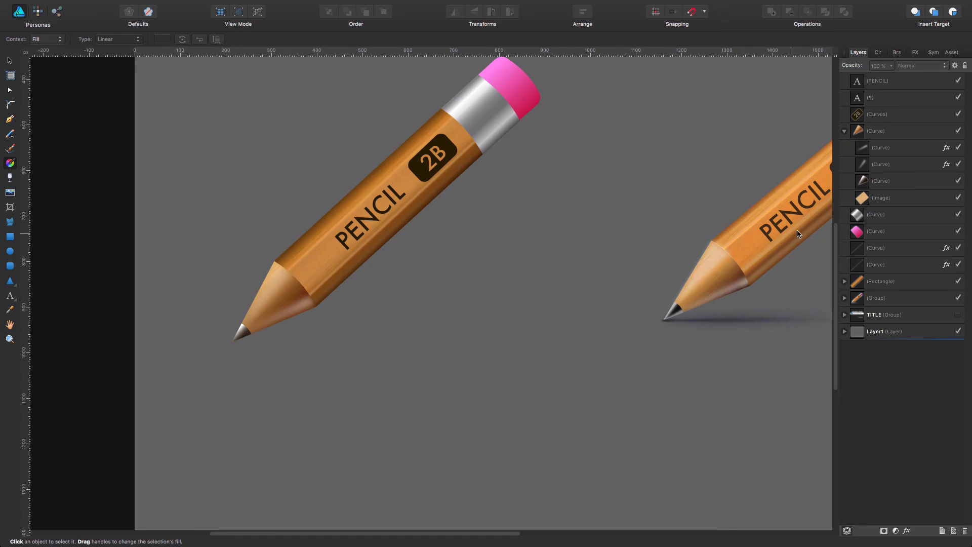
left_click(880, 181)
left_click(163, 40)
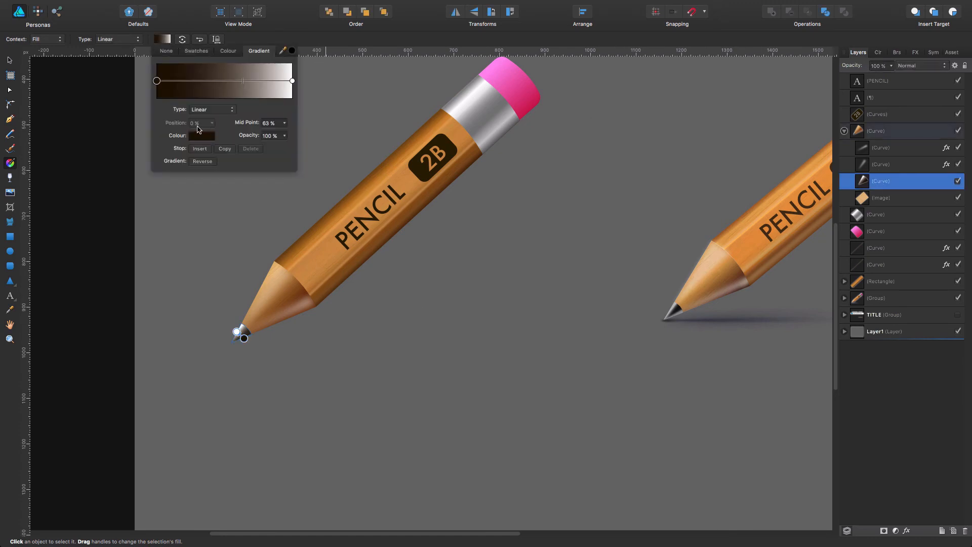
left_click(203, 148)
left_click(204, 136)
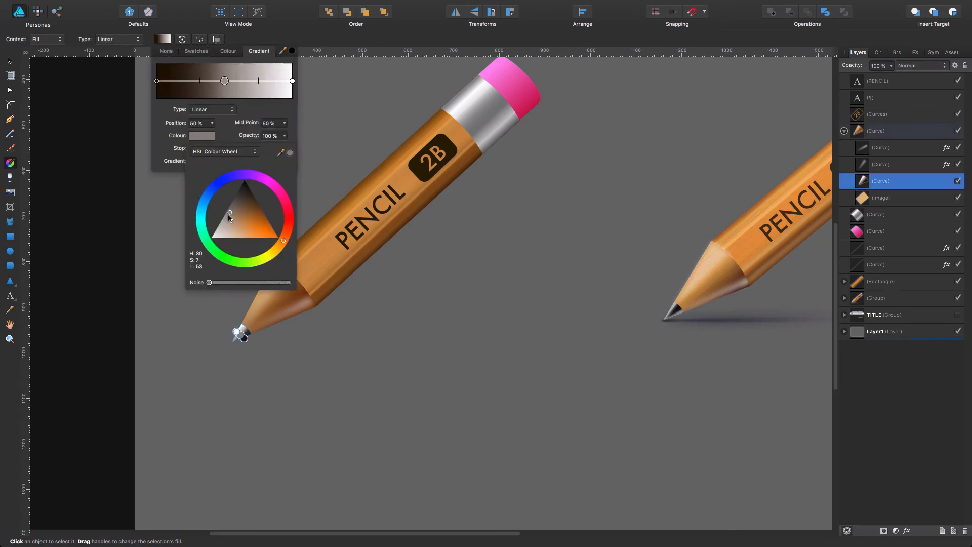
left_click_drag(243, 202, 251, 154)
left_click(413, 271)
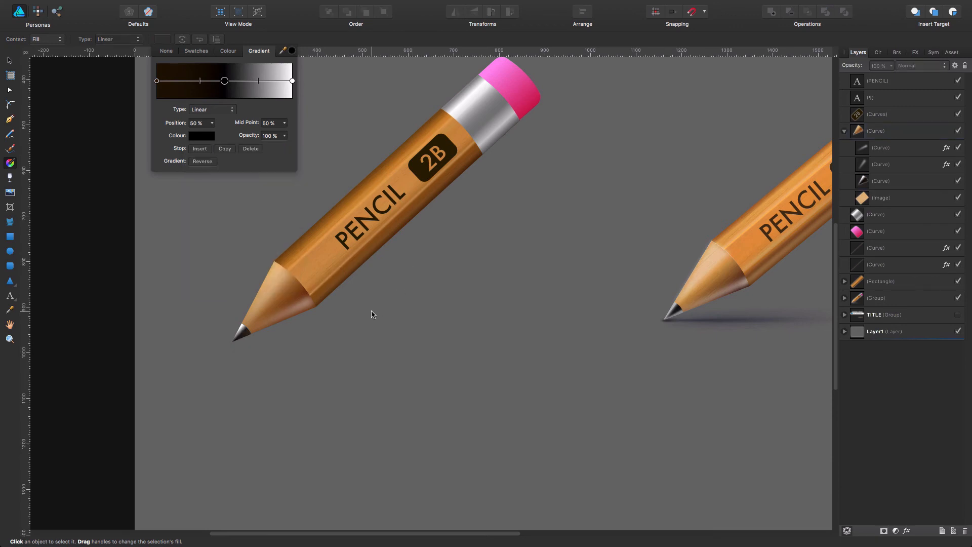
Tone down the white end stop of the lead tip's gradient to light grey, H 30, S 0, L 77
left_click(242, 337)
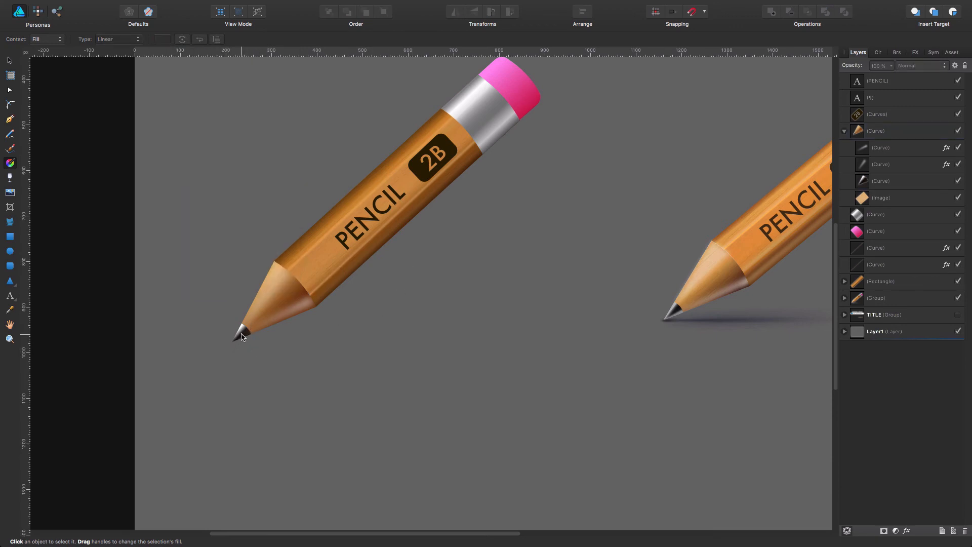
left_click(243, 337)
left_click(918, 182)
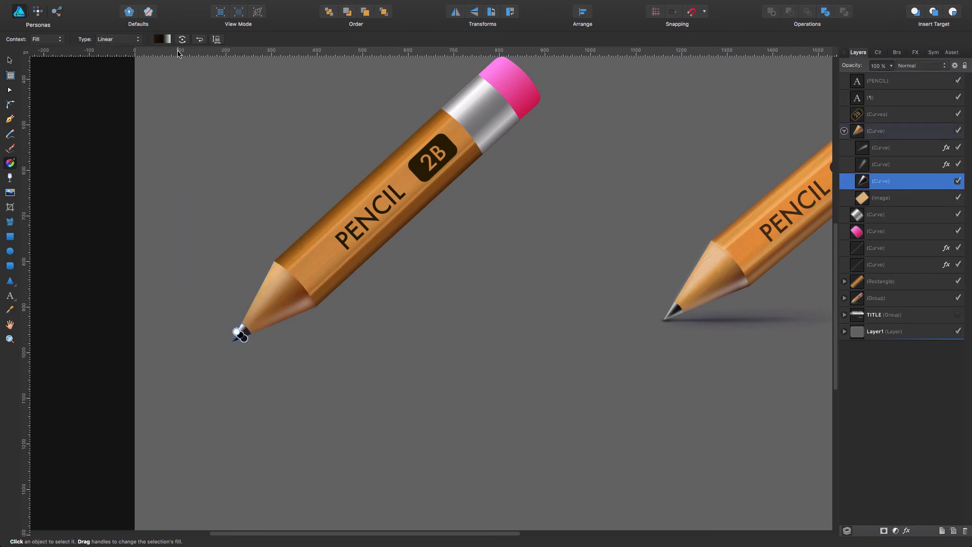
left_click(168, 41)
left_click(292, 81)
left_click(202, 135)
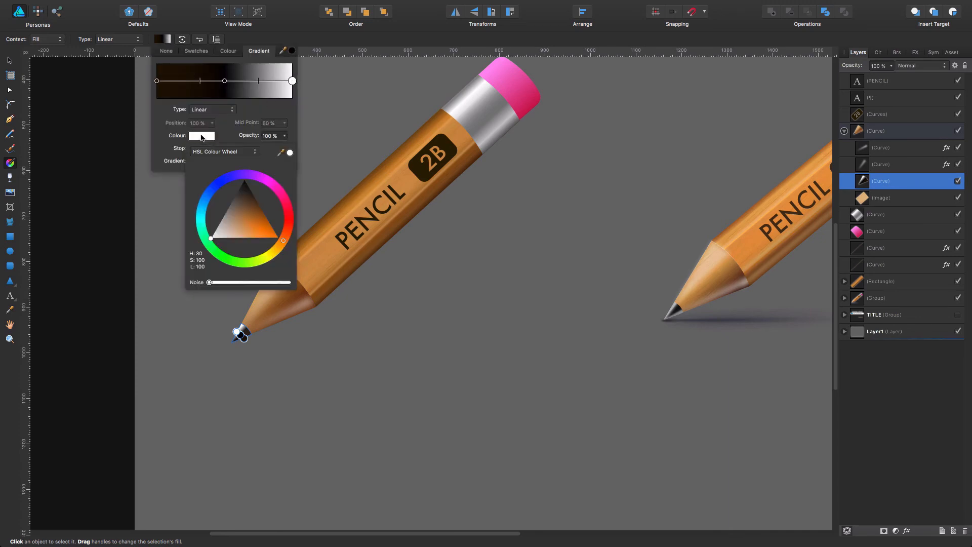
left_click(220, 225)
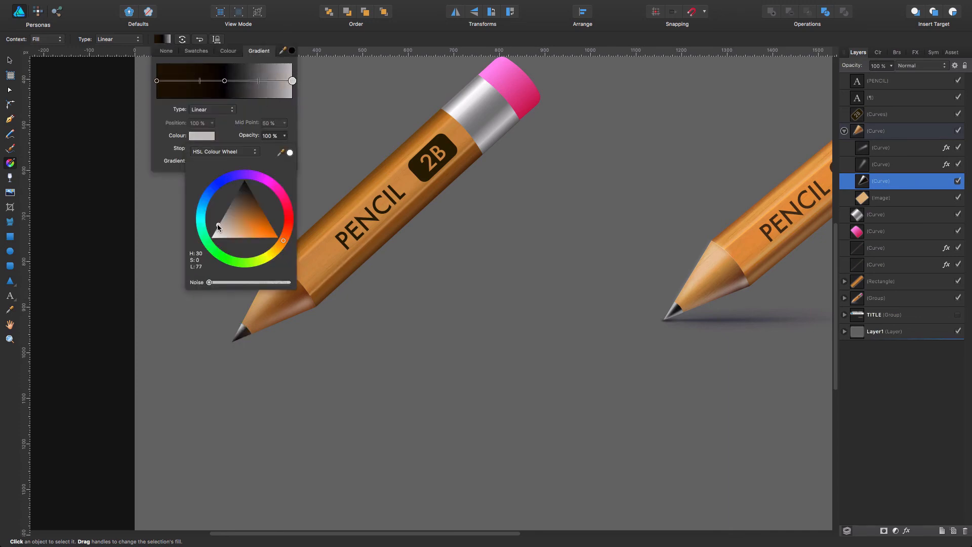
Shorten the lead tip's gradient by moving both its light and dark ends, leaving a narrower light edge
left_click(274, 407)
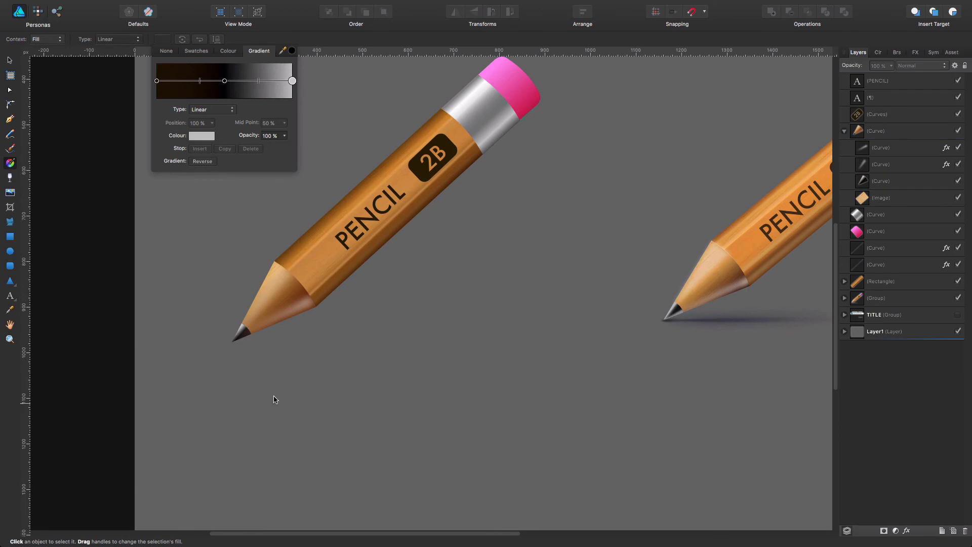
key("z")
mouse_move(261, 340)
left_mouse_down()
mouse_move(376, 297)
mouse_move(431, 289)
left_mouse_up()
left_click_drag(180, 330, 252, 306)
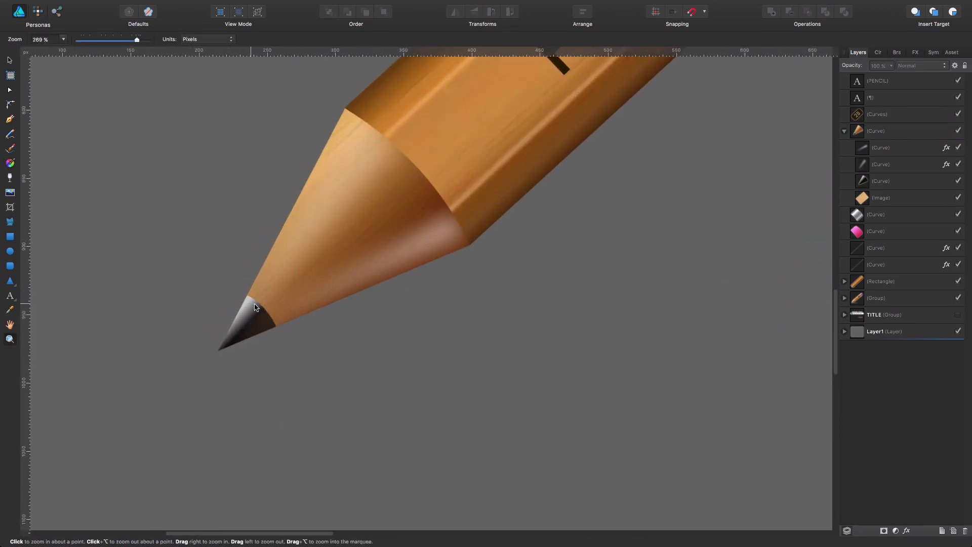
key("g")
left_click(249, 325)
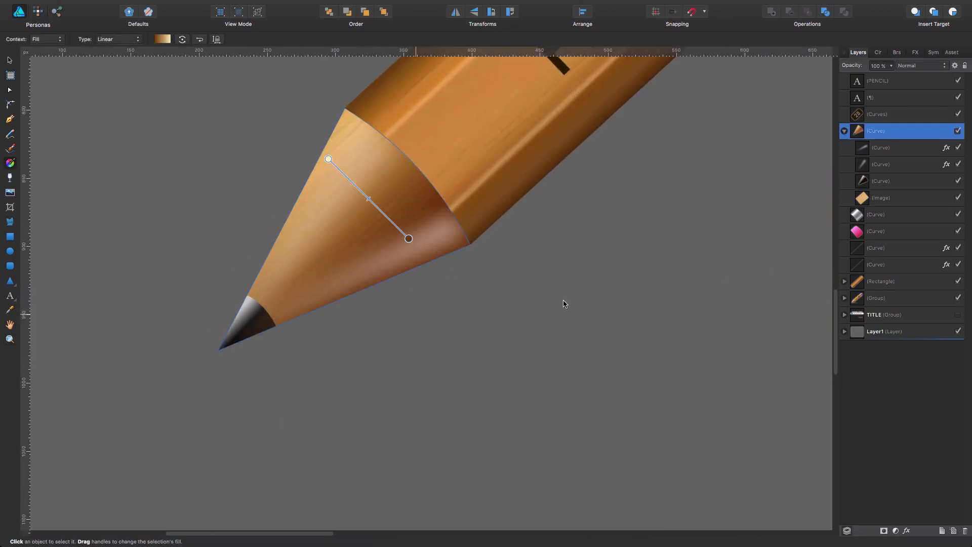
left_click(883, 181)
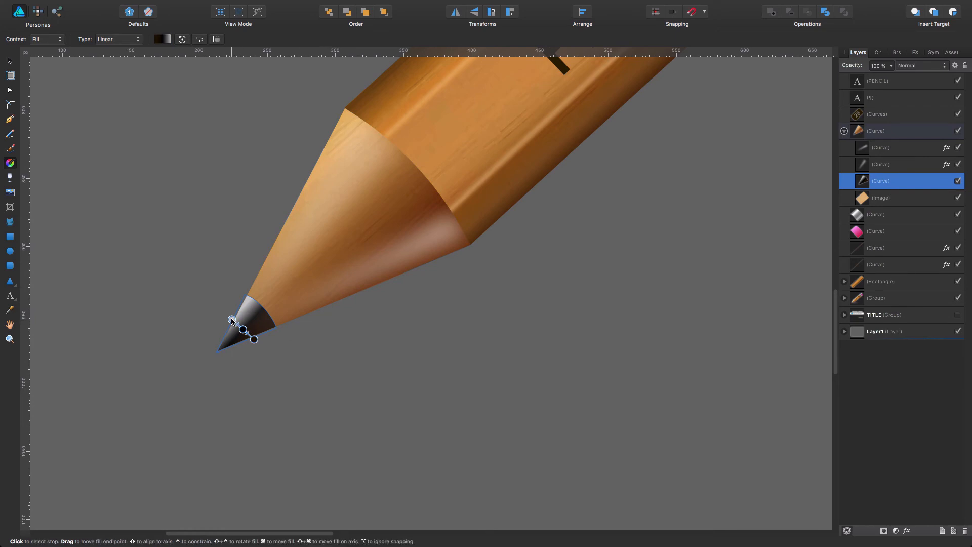
left_click_drag(232, 320, 248, 334)
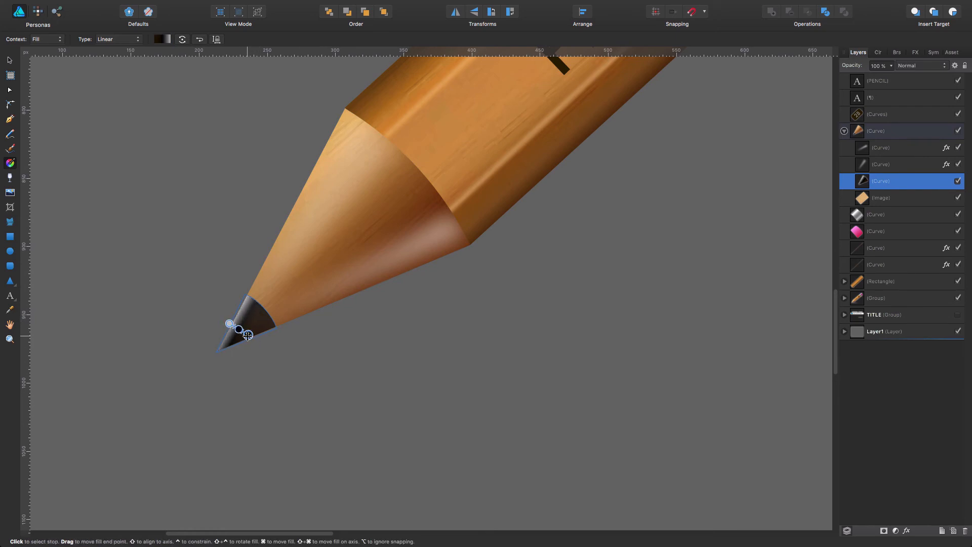
left_click(287, 354)
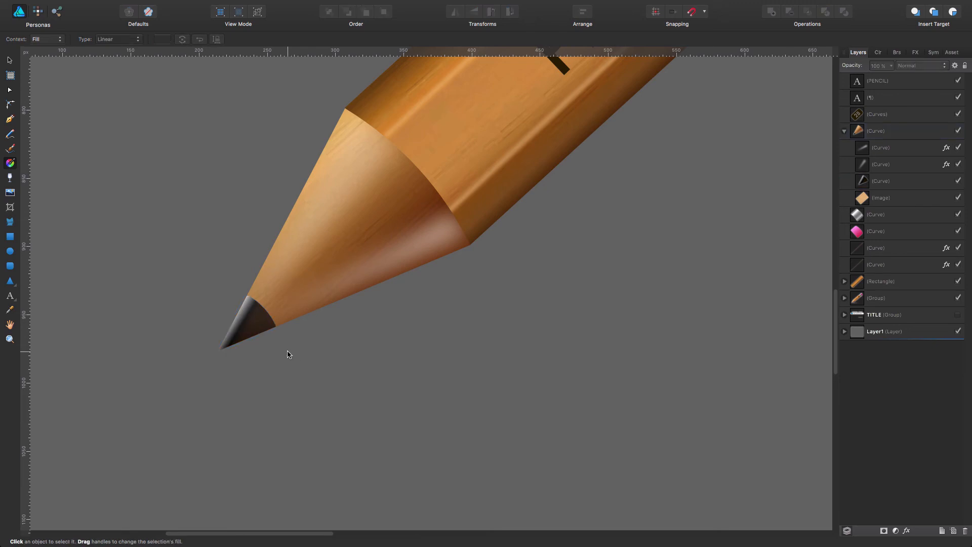
Reposition the lead tip's gradient ends so the light grey band covers more of the tip's upper side
left_click_drag(513, 331, 71, 341)
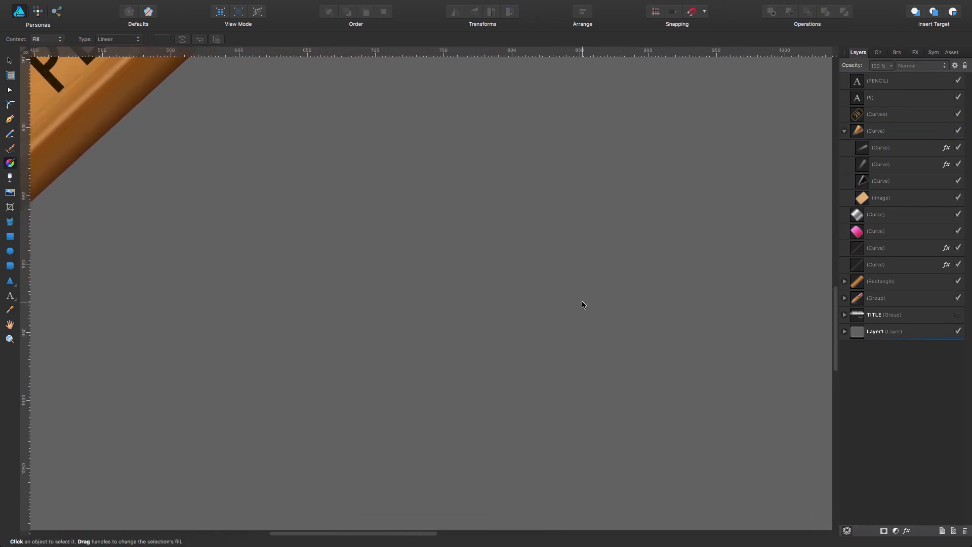
mouse_move(582, 303)
left_mouse_down()
mouse_move(209, 283)
mouse_move(618, 261)
left_mouse_up()
mouse_move(293, 282)
left_mouse_down()
mouse_move(621, 272)
mouse_move(706, 279)
left_mouse_up()
left_click(183, 299)
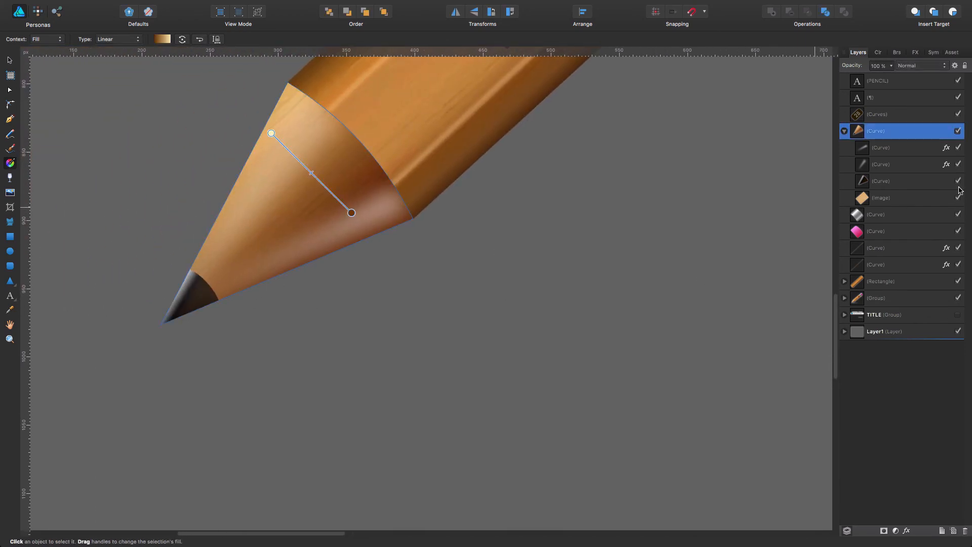
left_click(893, 181)
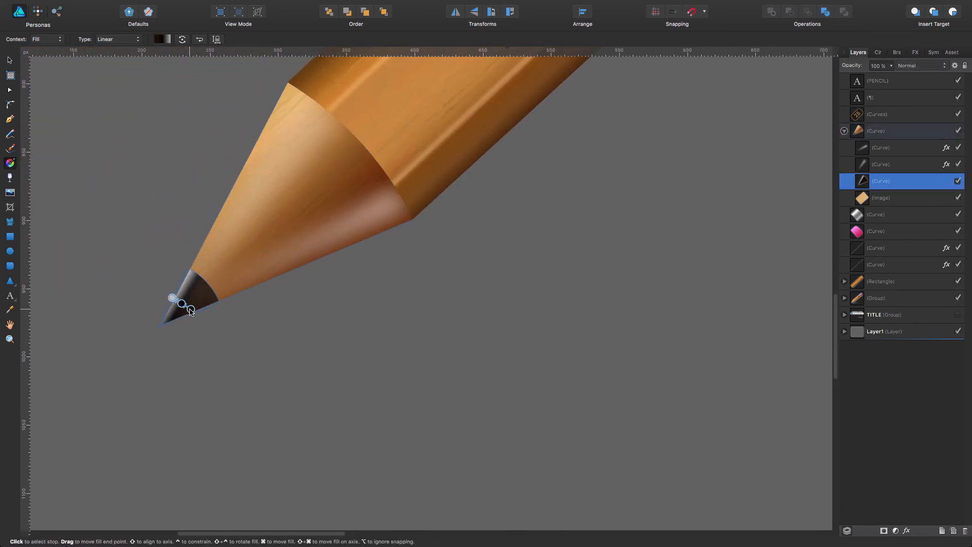
mouse_move(190, 309)
left_mouse_down()
mouse_move(197, 313)
mouse_move(175, 297)
left_mouse_up()
left_click(289, 327)
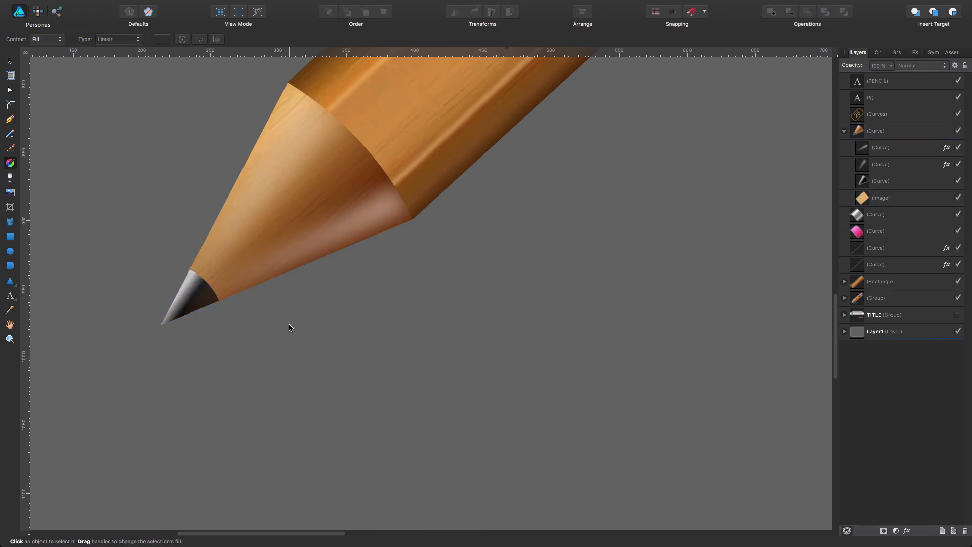
Compare the lead tip with the reference pencil's tip and inspect the highlight curve along the reference's lower edge
key("z")
mouse_move(403, 287)
left_mouse_down()
mouse_move(274, 308)
mouse_move(101, 314)
left_mouse_up()
mouse_move(659, 314)
left_mouse_down()
mouse_move(451, 305)
mouse_move(356, 324)
mouse_move(414, 316)
left_mouse_up()
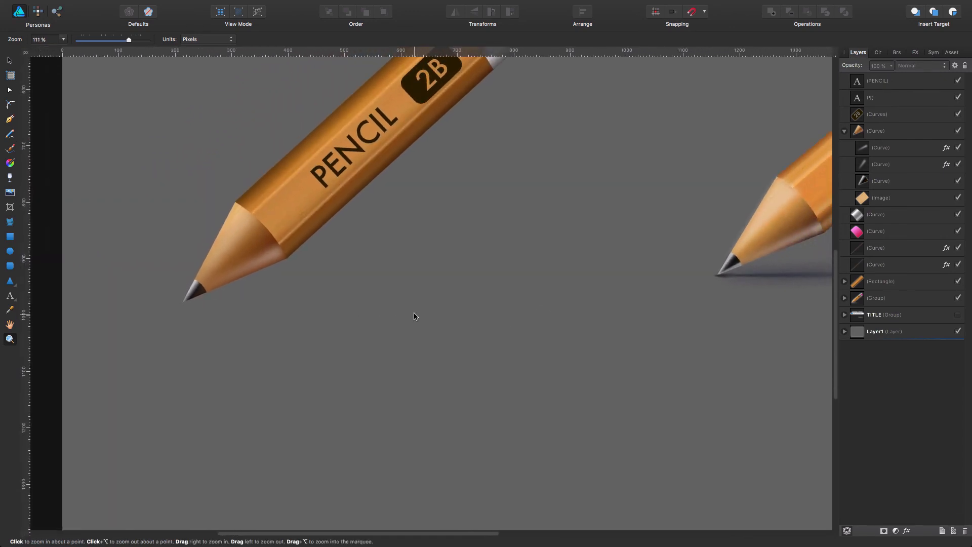
mouse_move(318, 308)
left_mouse_down()
mouse_move(469, 319)
mouse_move(219, 329)
left_mouse_up()
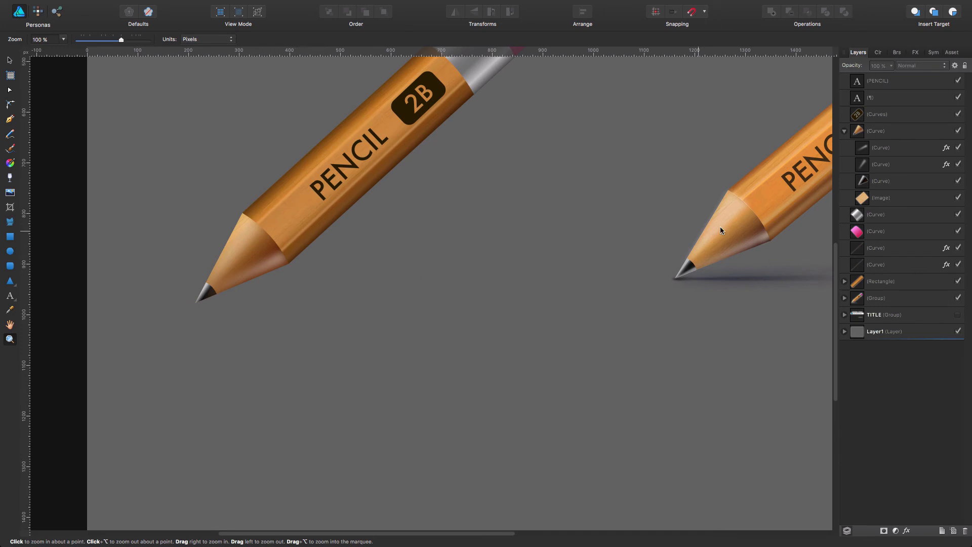
left_click(869, 166)
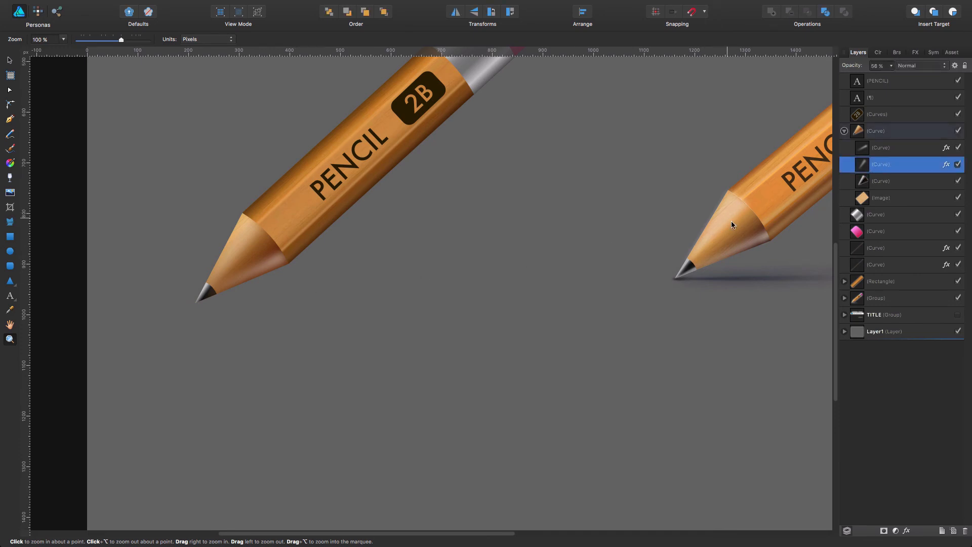
left_click(879, 186)
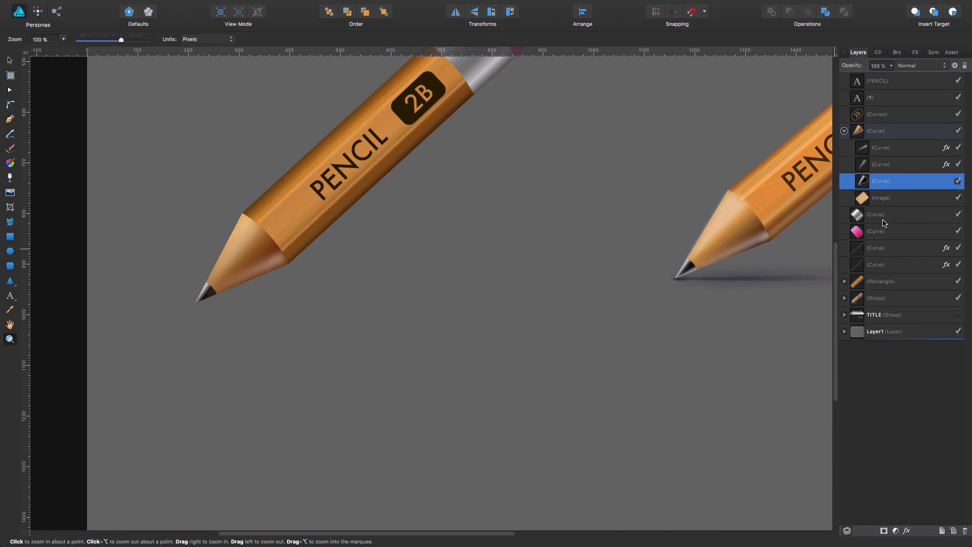
left_click(461, 294)
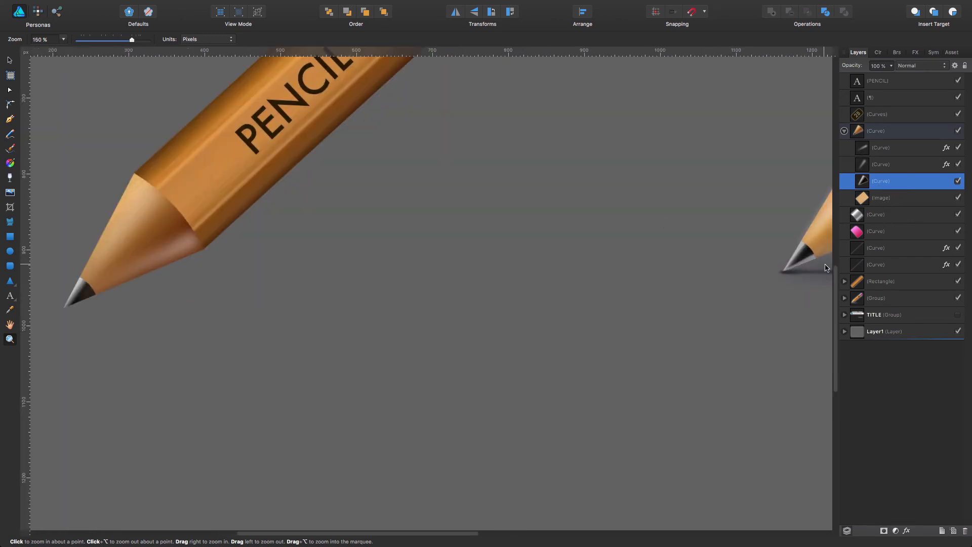
left_click(806, 261)
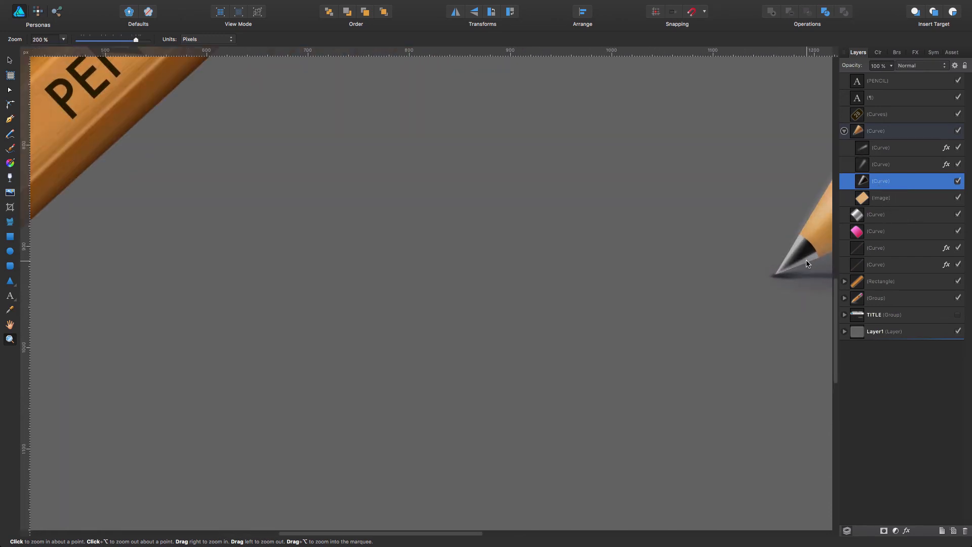
key("a")
left_click(807, 261)
left_click(807, 261)
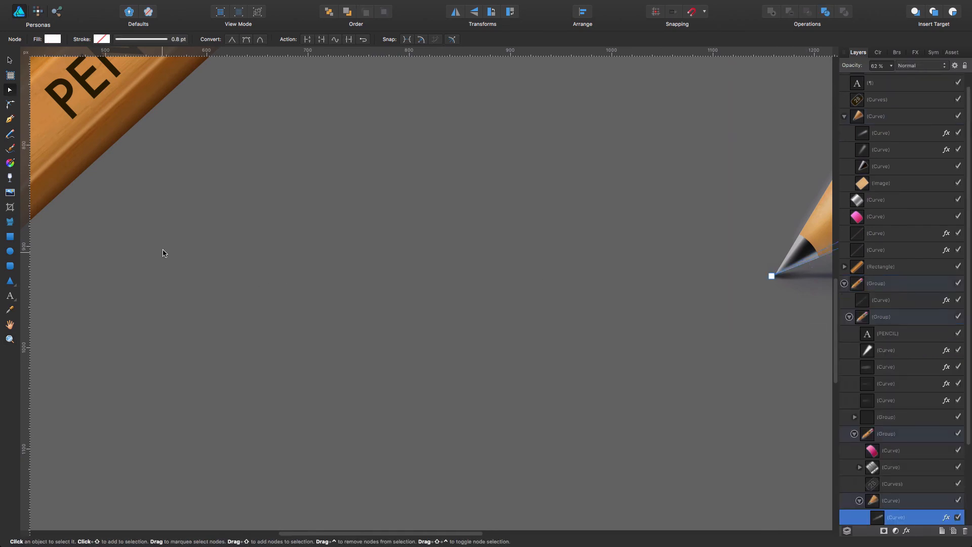
left_click(222, 257)
Draw a straight Pen line from the lead's point to just past its wood edge and remove the line's stroke
left_click_drag(209, 253, 671, 243)
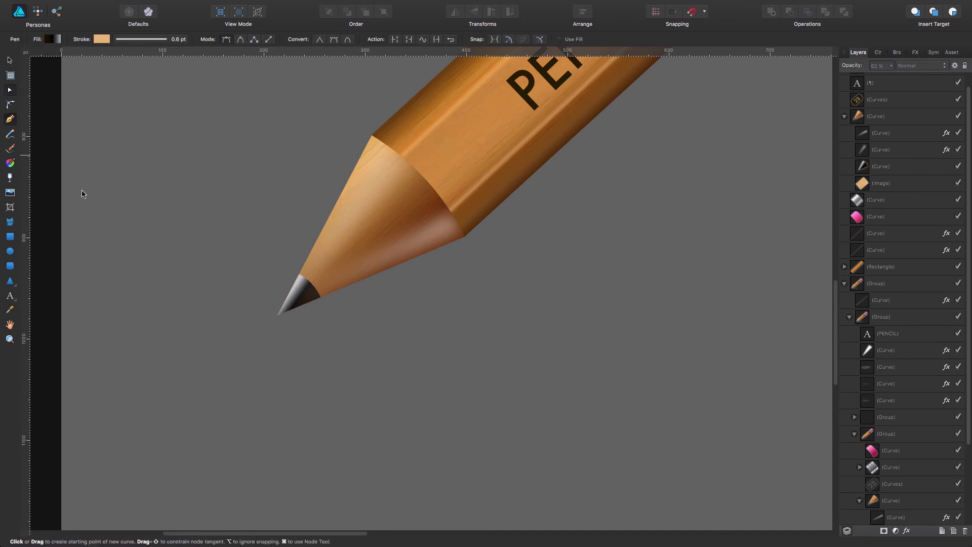
key("z")
left_click(306, 325)
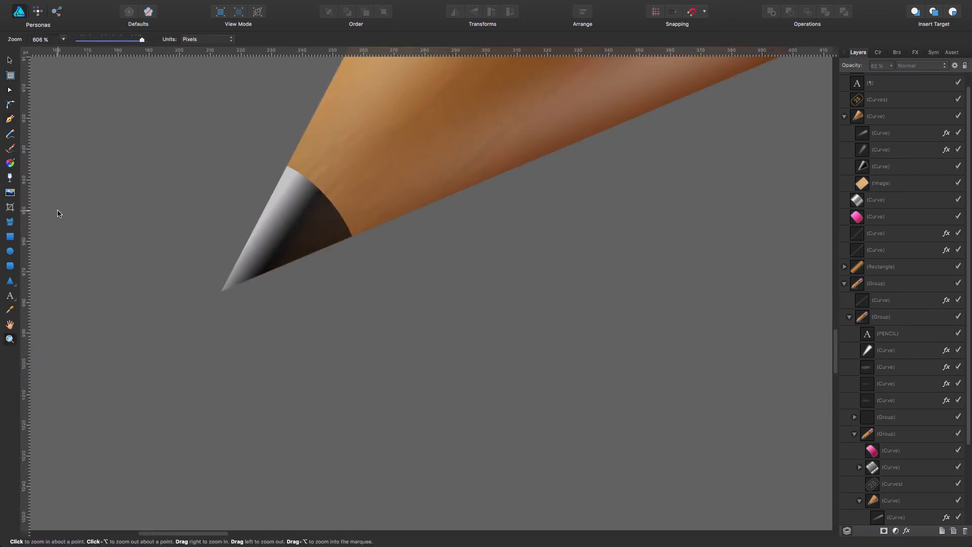
key("p")
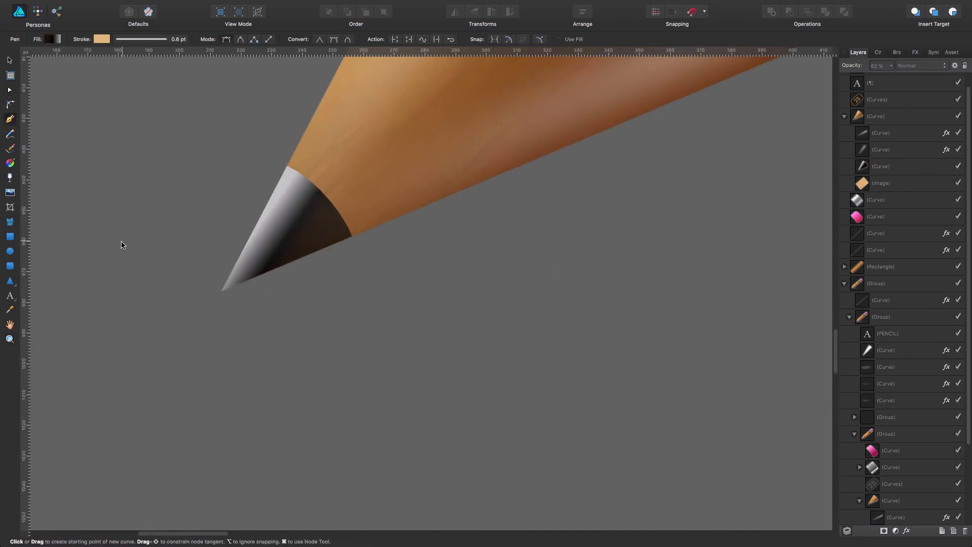
left_click(224, 291)
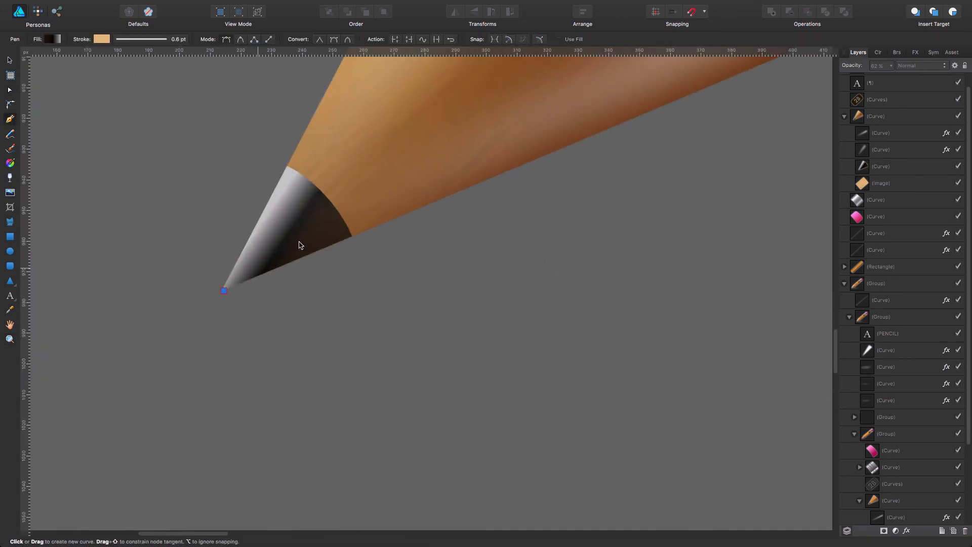
left_click(353, 212)
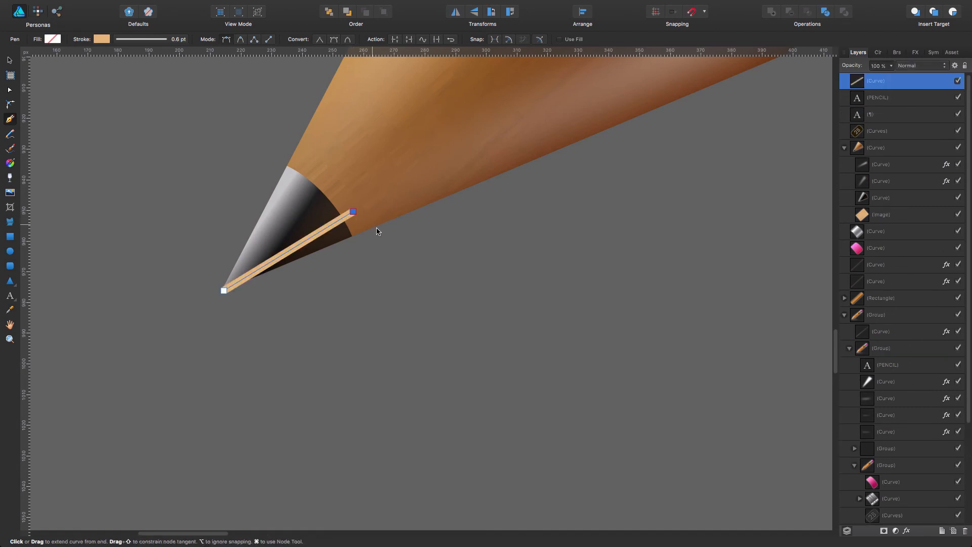
left_click(102, 39)
left_click(103, 51)
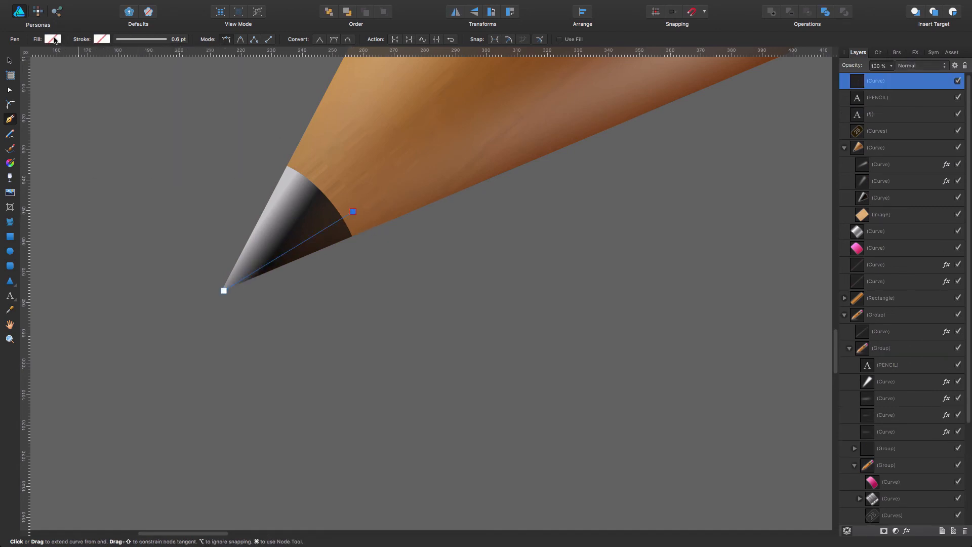
Fill the new curve white and add a third corner, forming a narrow triangle over the lead tip's lower edge
left_click(53, 39)
left_click(185, 79)
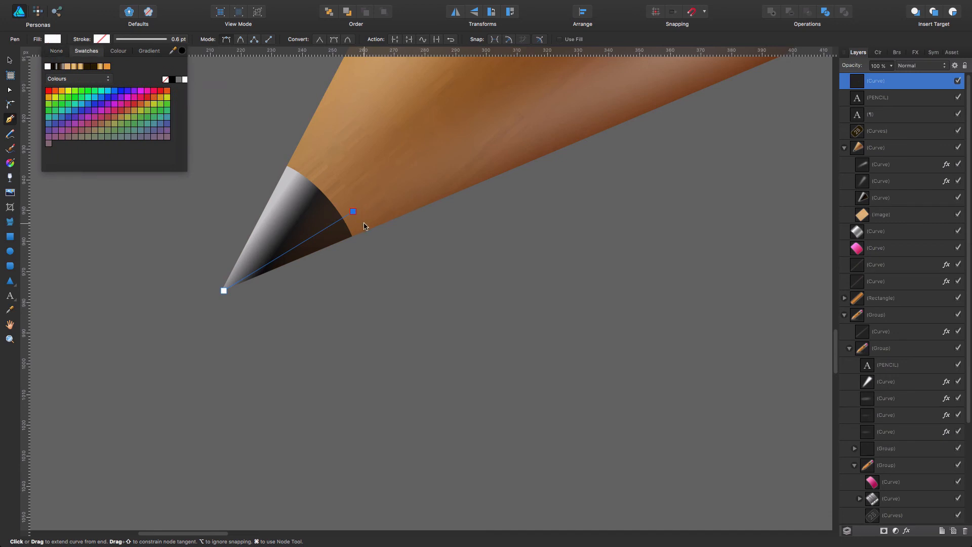
left_click(365, 223)
key("a")
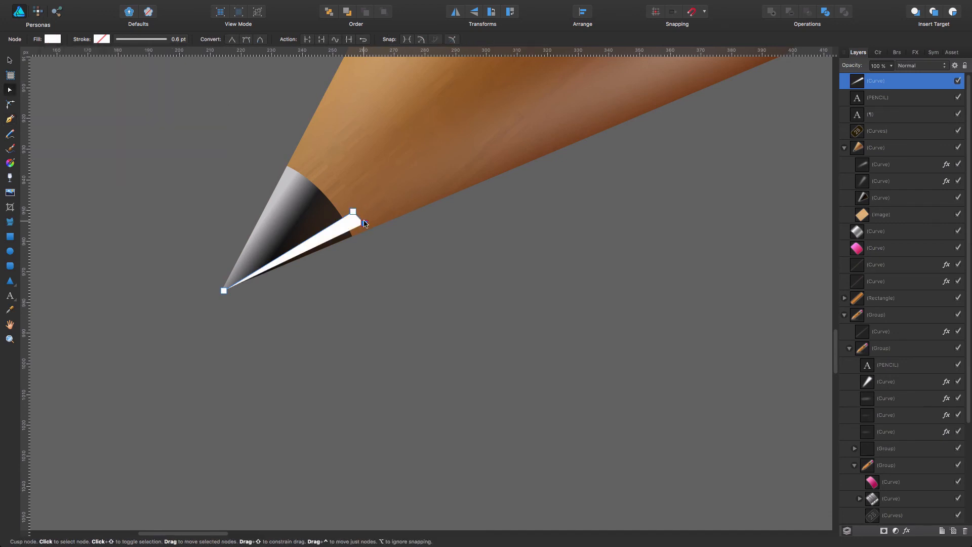
left_click_drag(364, 223, 367, 233)
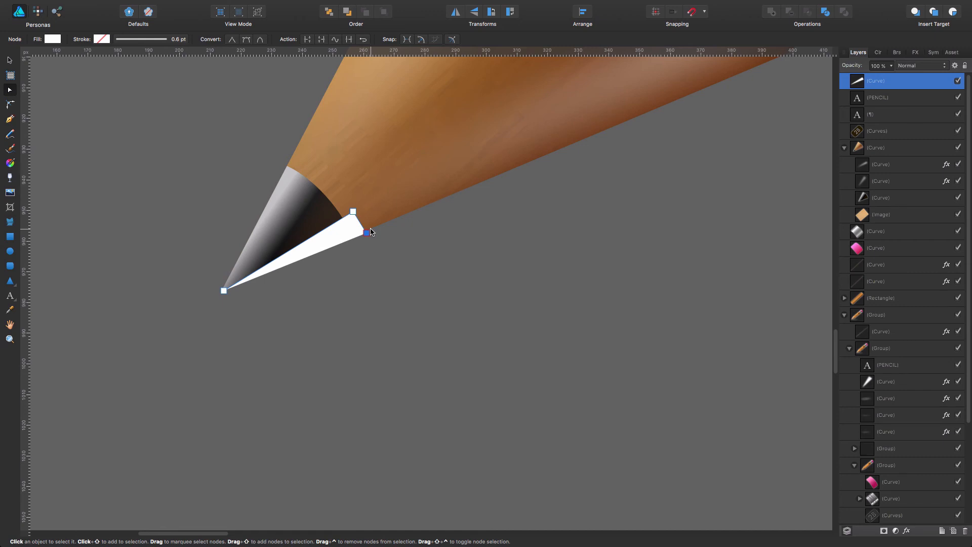
Cut the white triangle and paste it inside the lead tip curve so the tip clips it
key("Delete")
left_click(326, 230)
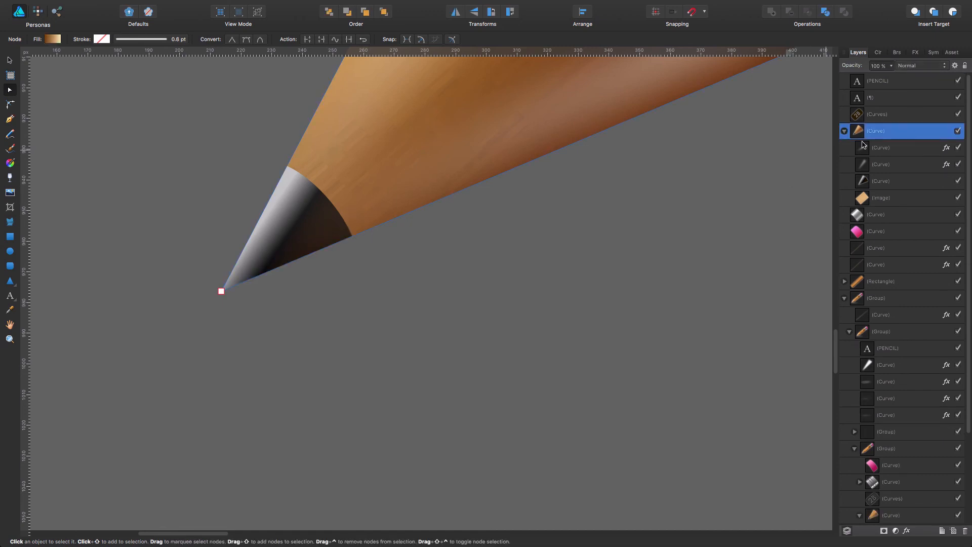
left_click(886, 182)
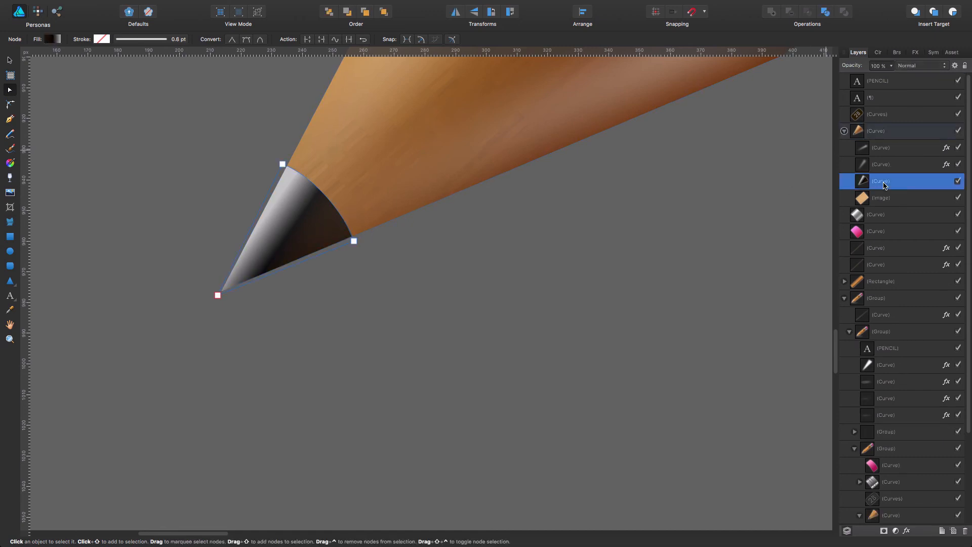
left_click(953, 12)
key("ctrl+v")
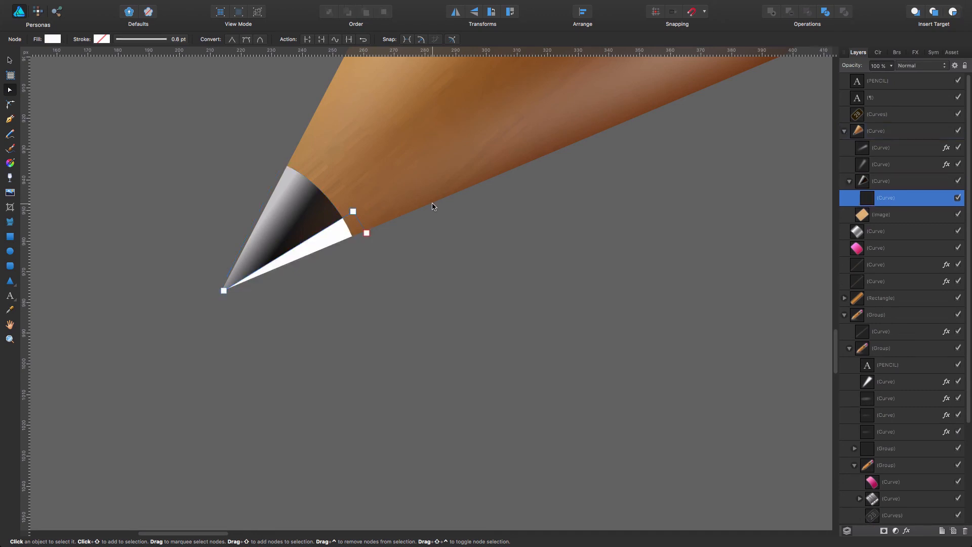
Set the white highlight's fill opacity to 59% and apply a Gaussian Blur with a 0.8 px radius
left_click(916, 52)
left_click(896, 66)
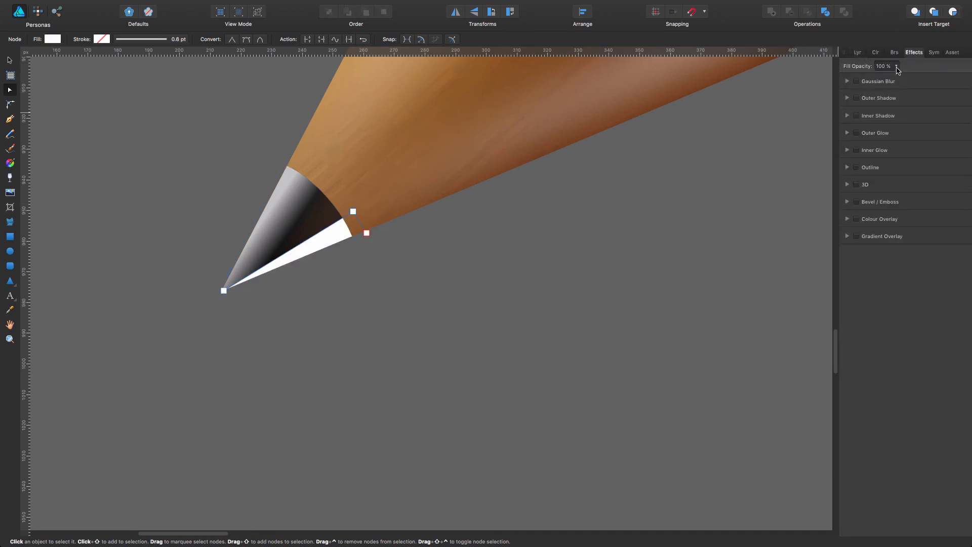
left_click(897, 67)
mouse_move(897, 77)
left_mouse_down()
mouse_move(861, 78)
mouse_move(878, 103)
left_mouse_up()
left_click(856, 82)
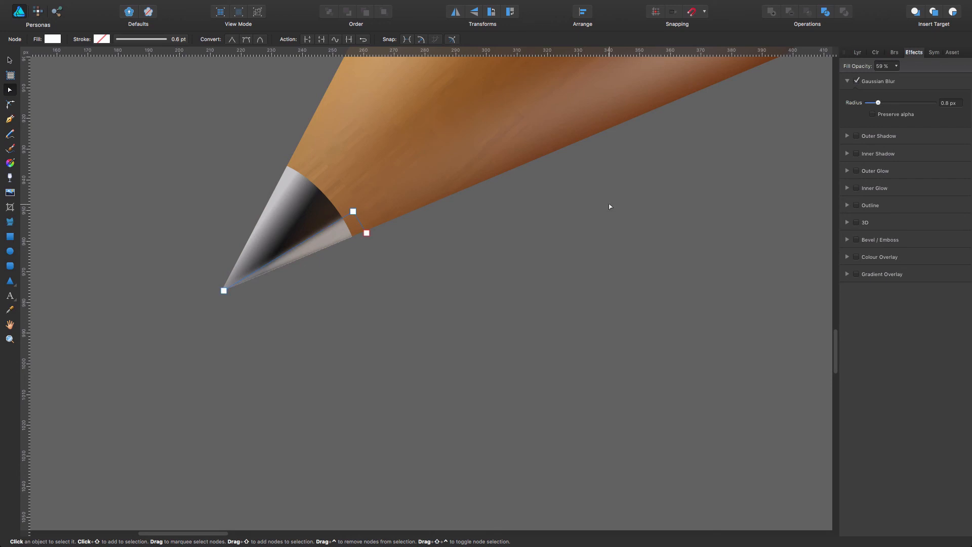
Select the white highlight inside the lead tip and move its pointed end outward, slightly past the lead's point
key("super+1")
left_click(665, 199)
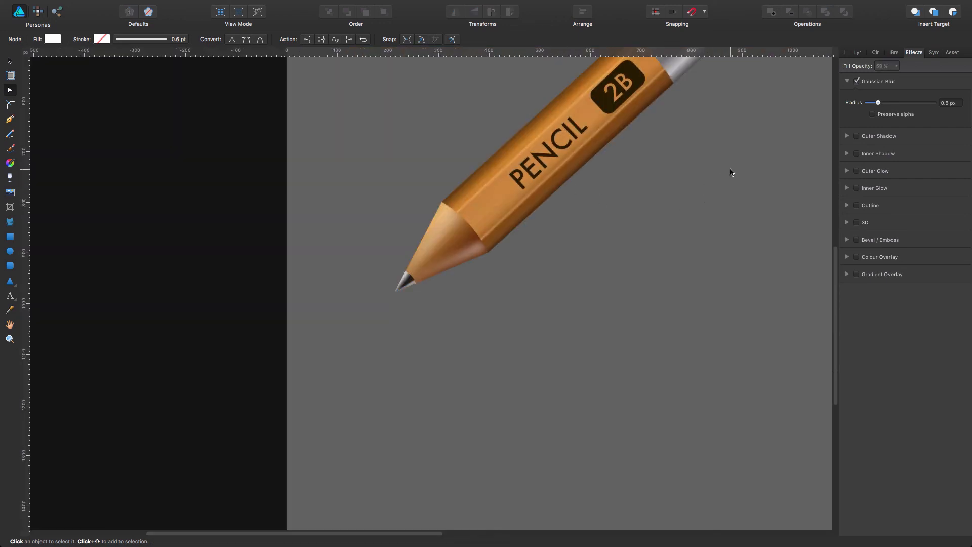
left_click_drag(731, 172, 467, 228)
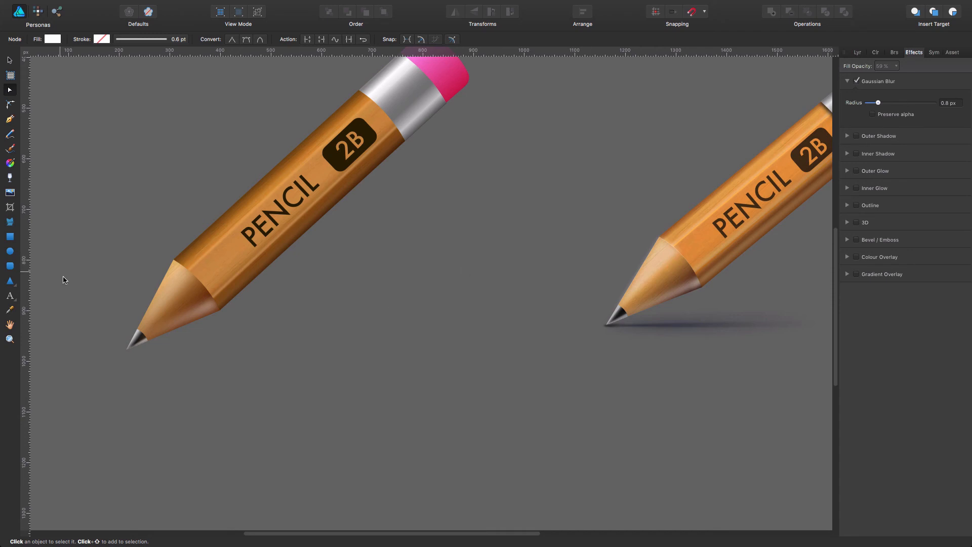
left_click(144, 345)
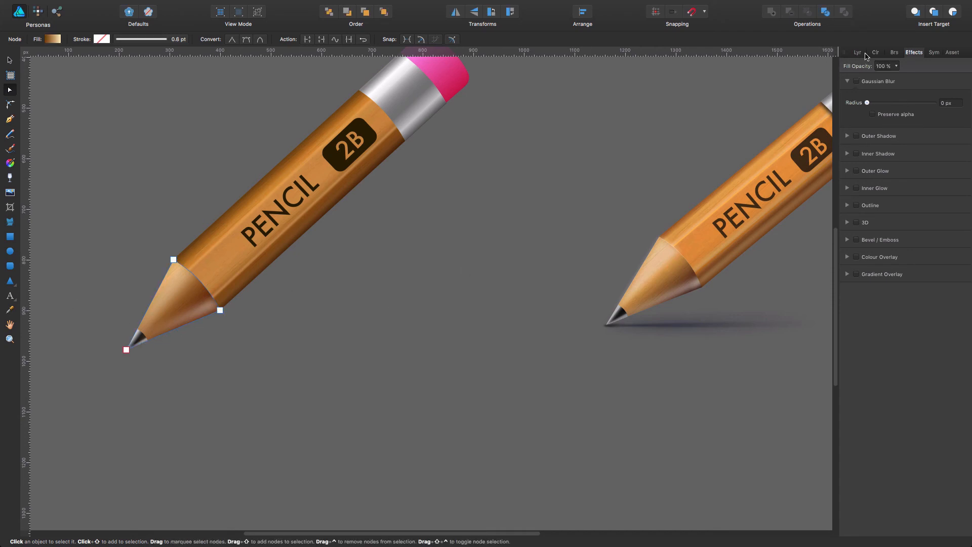
left_click(858, 52)
left_click(891, 197)
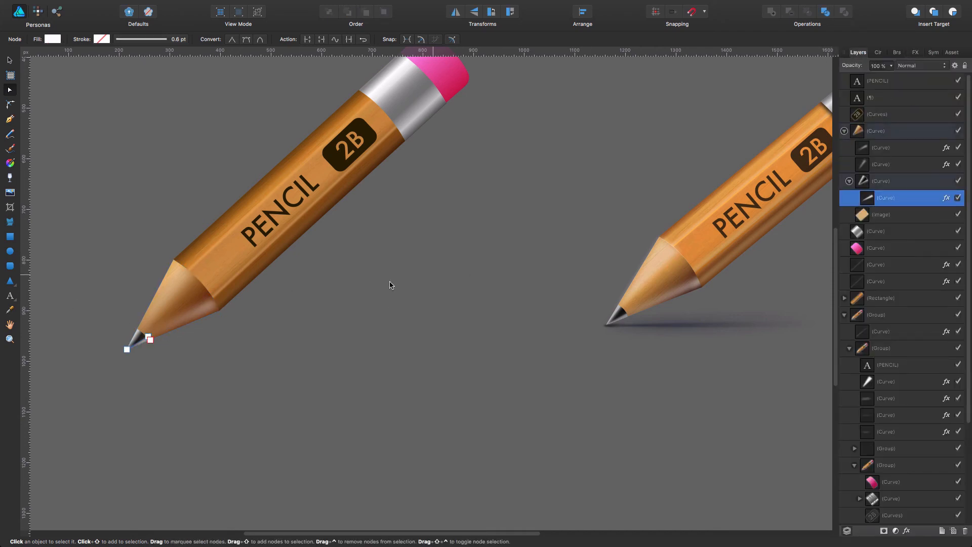
left_click_drag(126, 351, 110, 360)
left_click(197, 376)
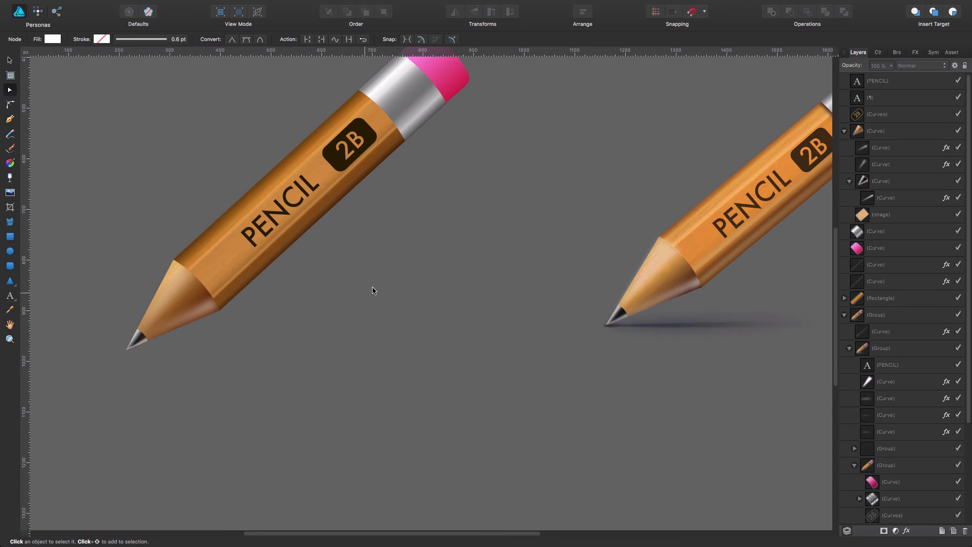
Draw a thin four-cornered Pen strip along the pencil body's lower edge, from the metal ferrule to the wood cone, and fill it white
left_click_drag(513, 187, 473, 253)
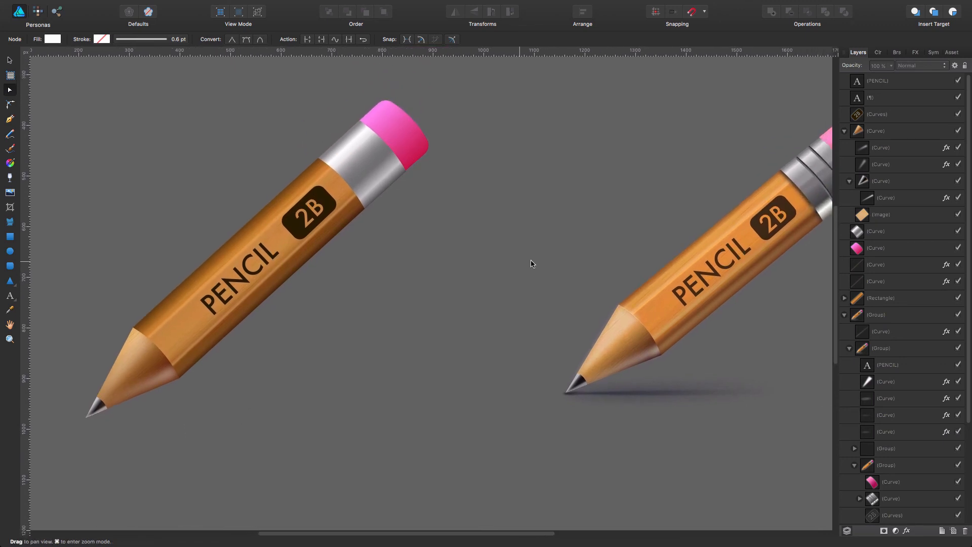
mouse_move(545, 239)
left_mouse_down()
mouse_move(493, 241)
mouse_move(461, 226)
left_mouse_up()
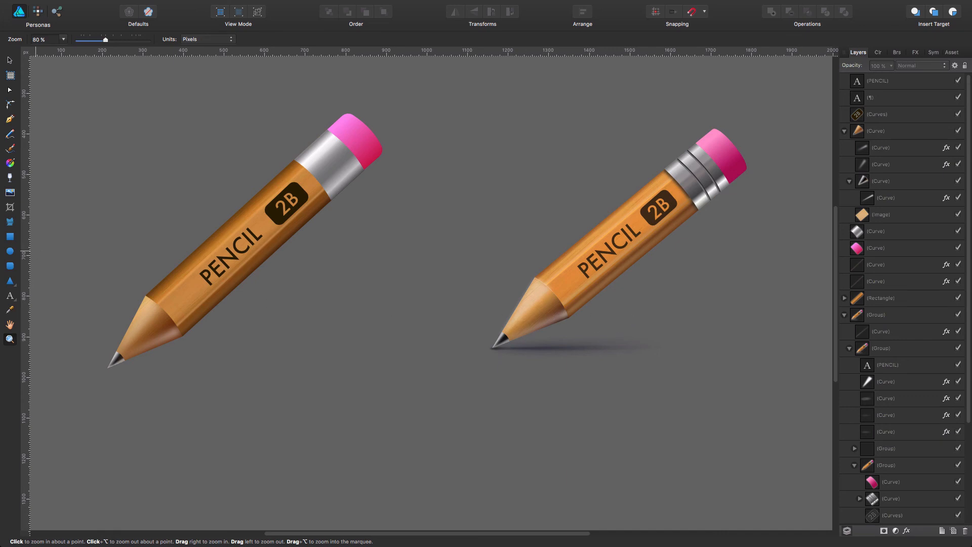
left_click(10, 119)
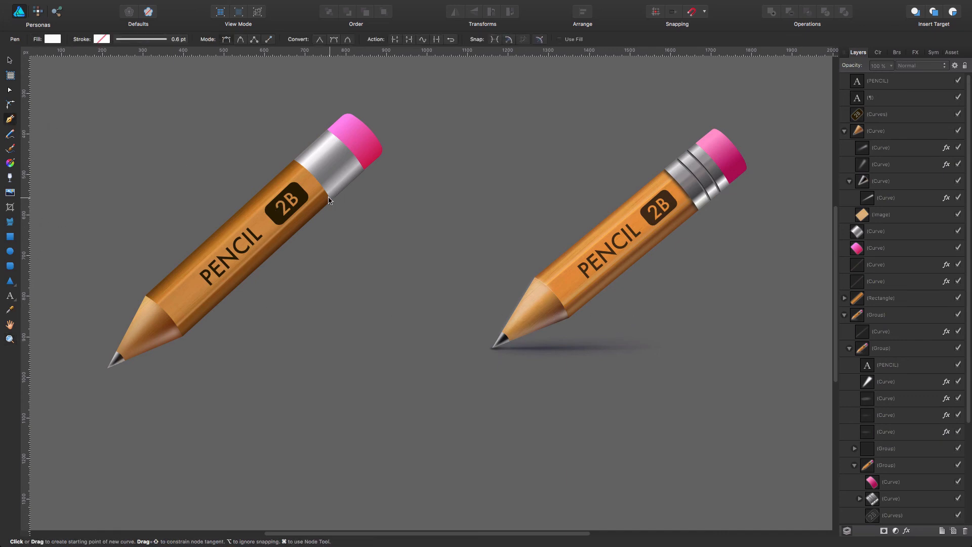
left_click(180, 336)
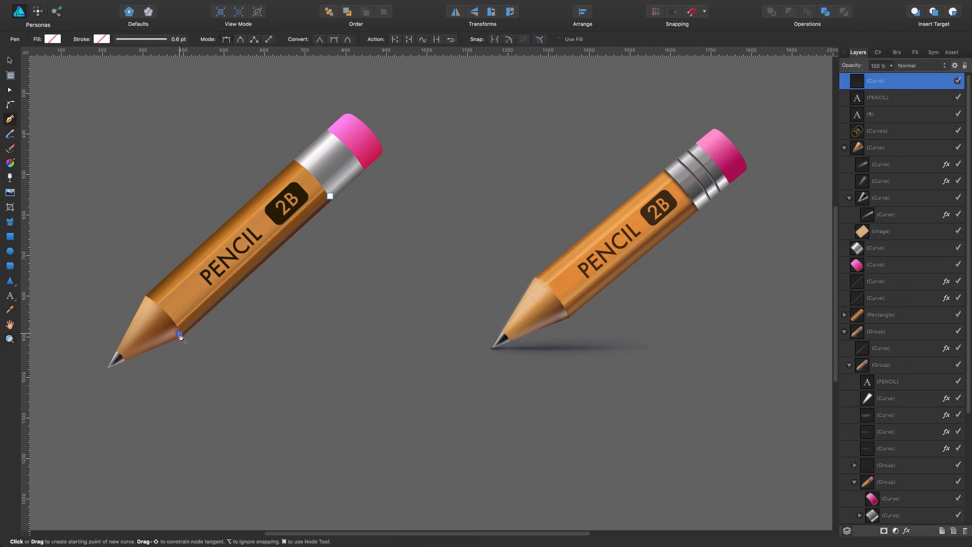
left_click(332, 200)
left_click(57, 40)
left_click(48, 67)
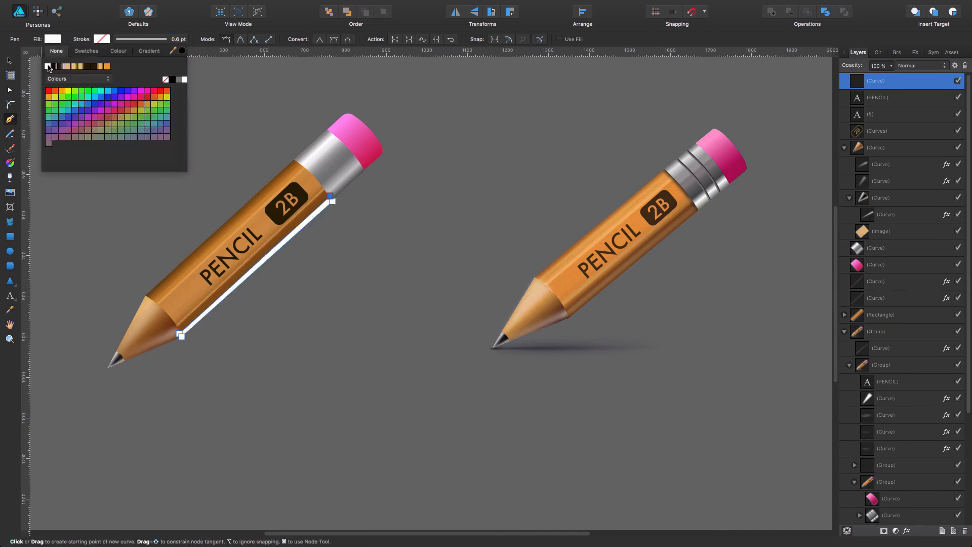
Apply a Gaussian Blur with a 6.8 px radius to the white strip and set its fill opacity to 58%
left_click(9, 59)
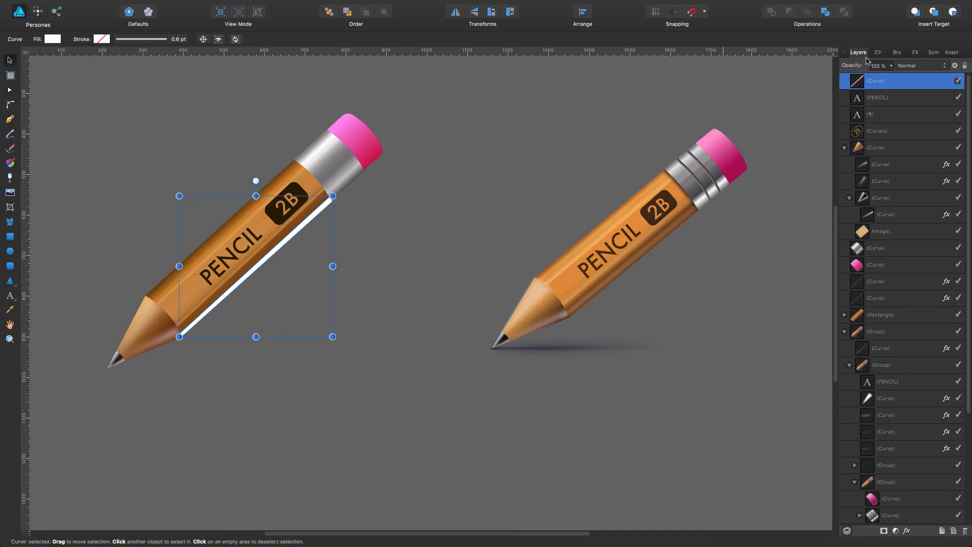
left_click(915, 53)
left_click(900, 82)
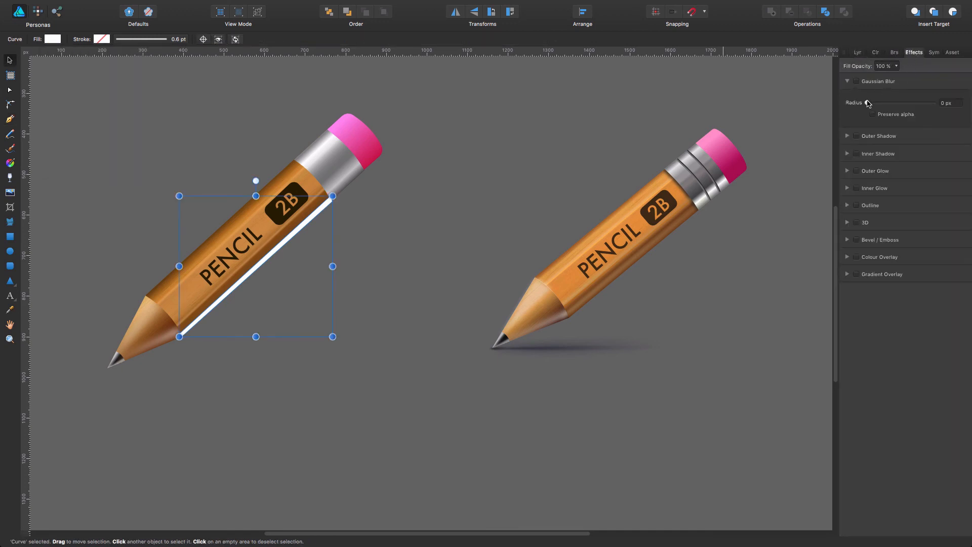
left_click_drag(867, 103, 861, 81)
left_click(897, 67)
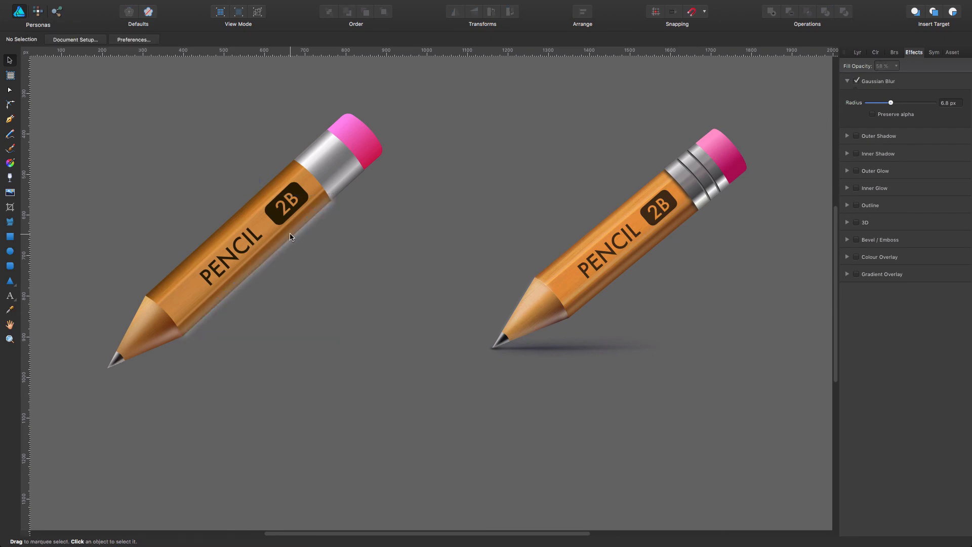
Cut the blurred strip, paste it inside the body rectangle so the body clips it, and shift it slightly inward from the edge
left_click(856, 52)
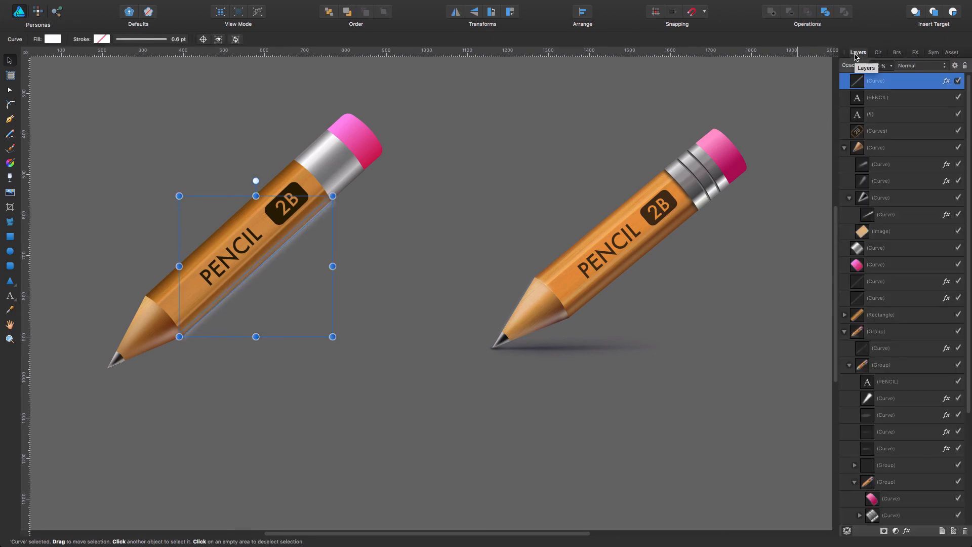
left_click(894, 319)
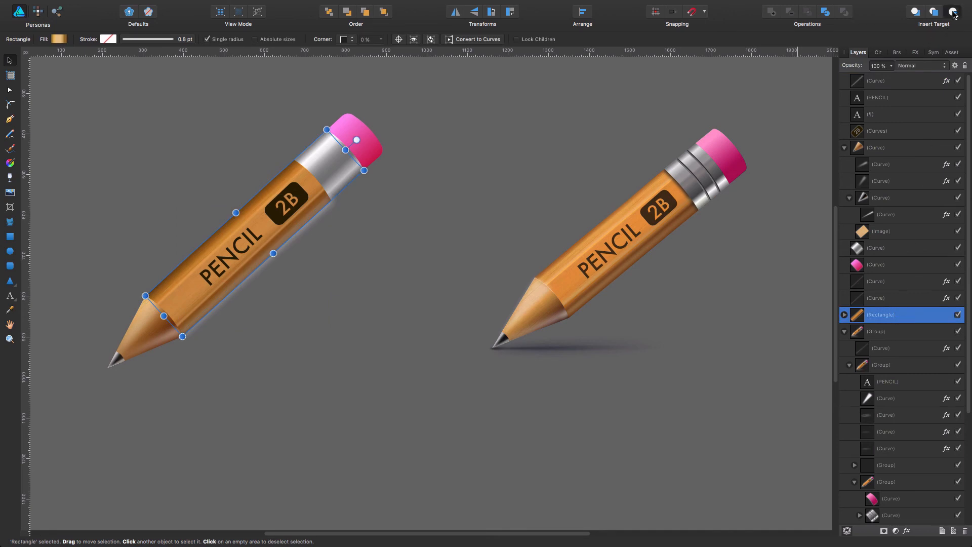
left_click(894, 81)
key("Delete")
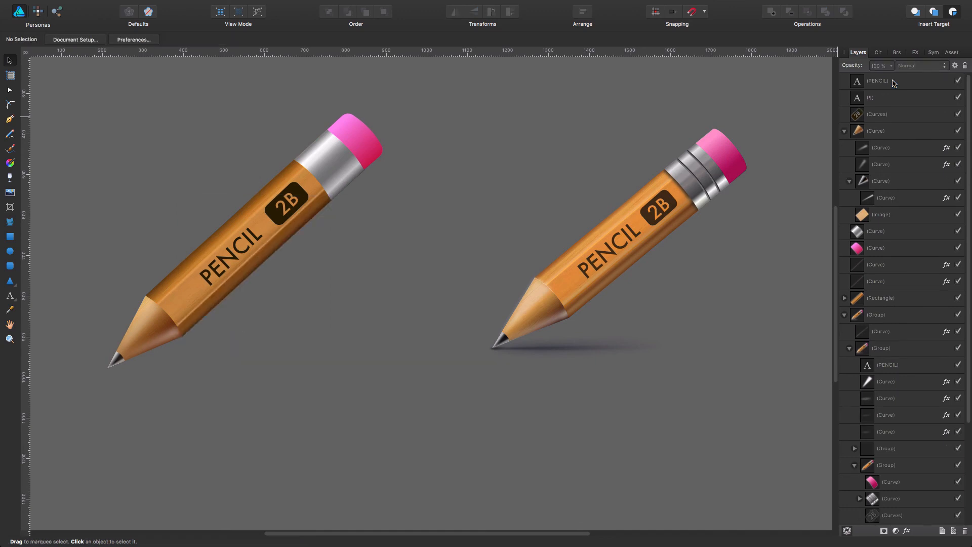
left_click(895, 298)
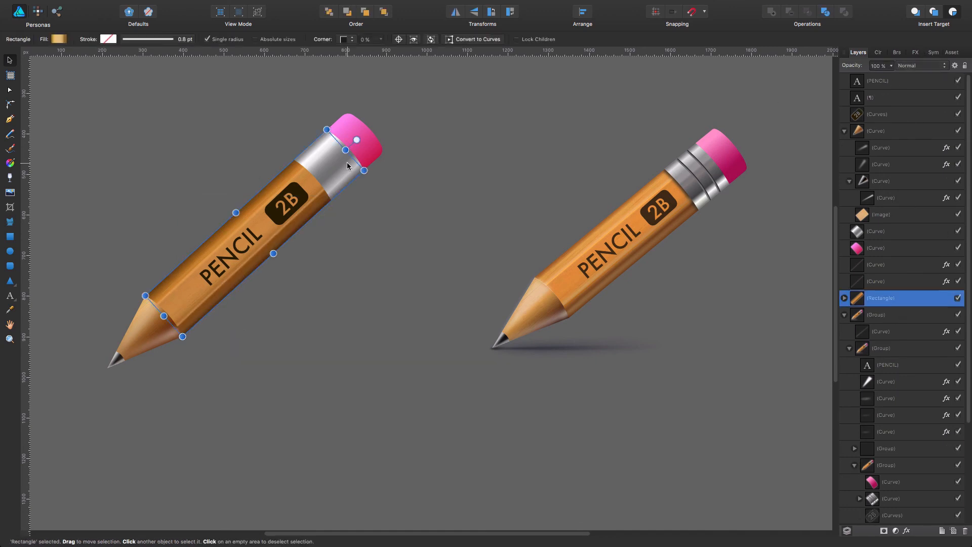
key("super+alt+v")
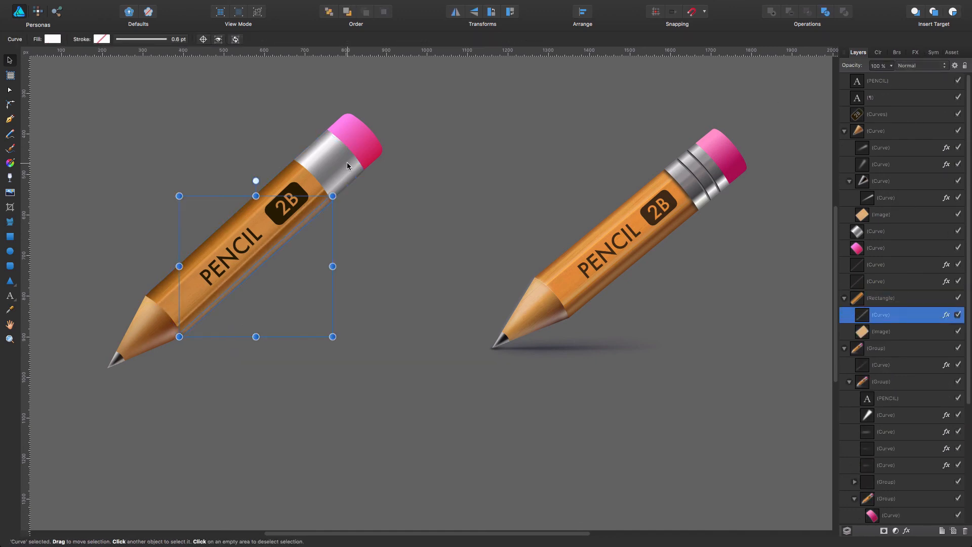
left_click_drag(279, 248, 276, 247)
left_click(358, 249)
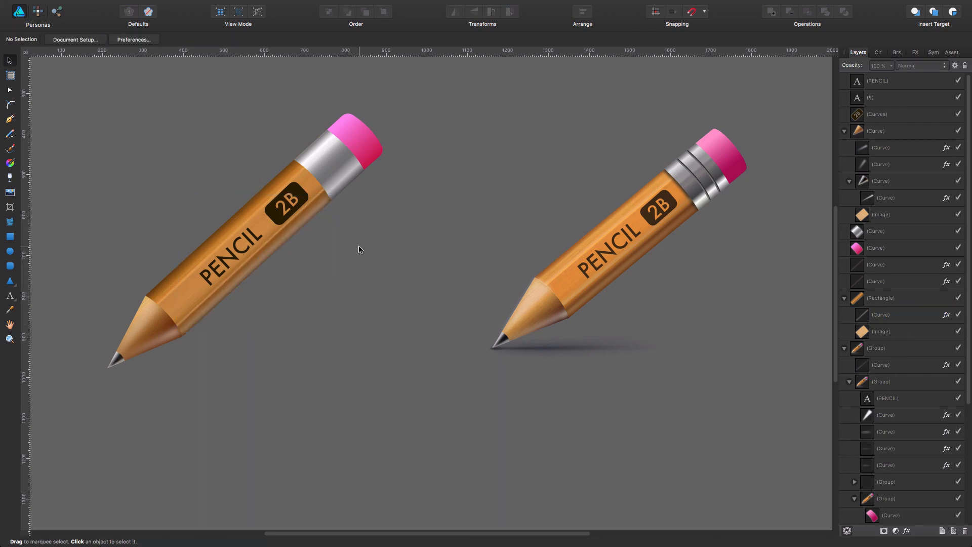
Narrow the clipped white strip by moving the outer corner nodes at both ends slightly inward
left_click(306, 221)
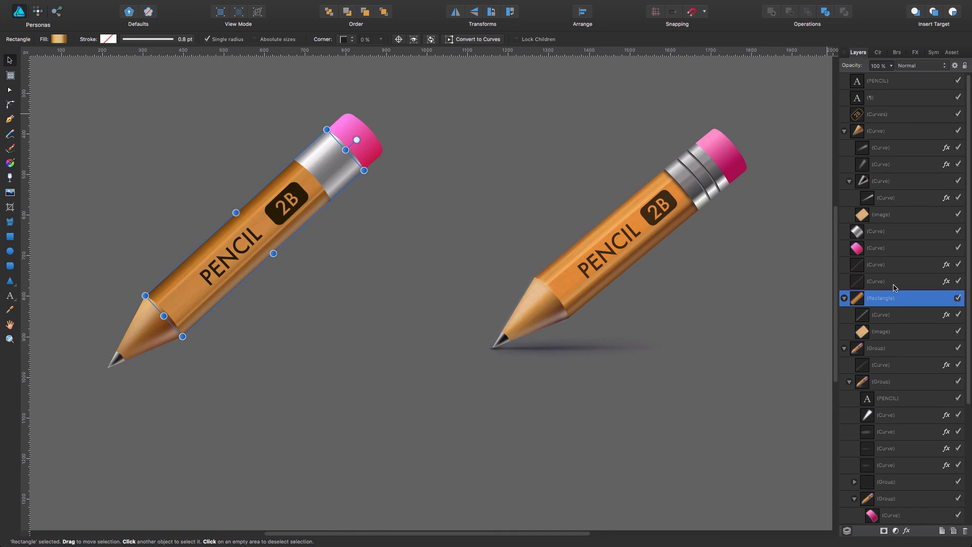
left_click(891, 316)
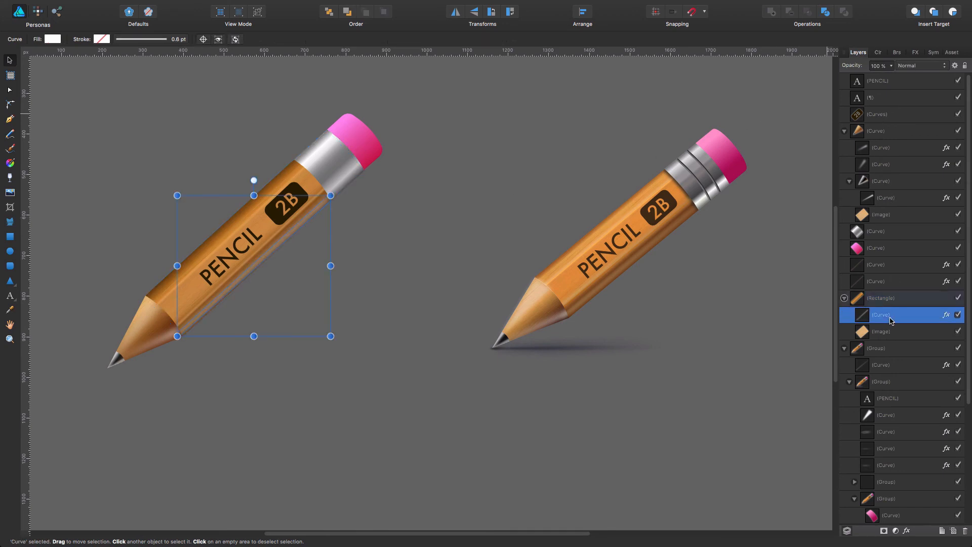
key("a")
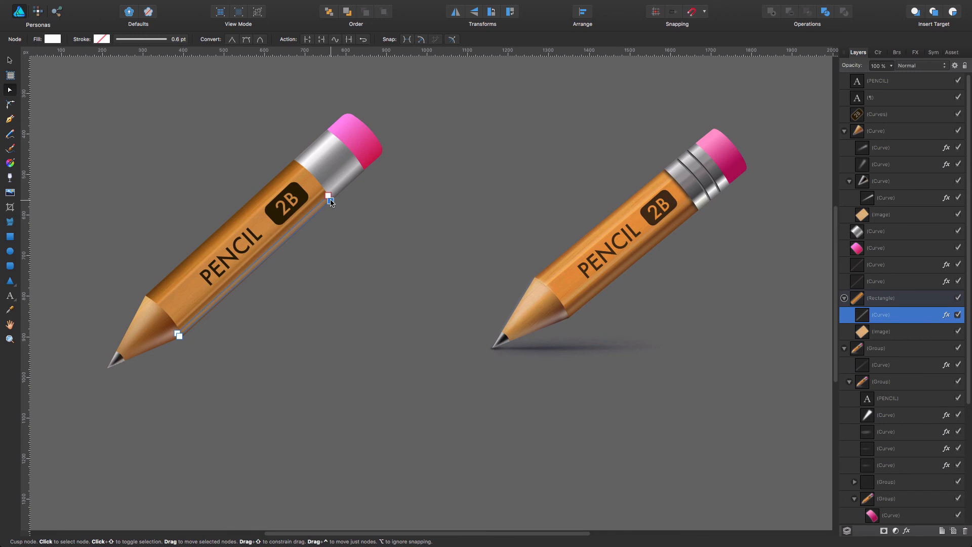
left_click(178, 335)
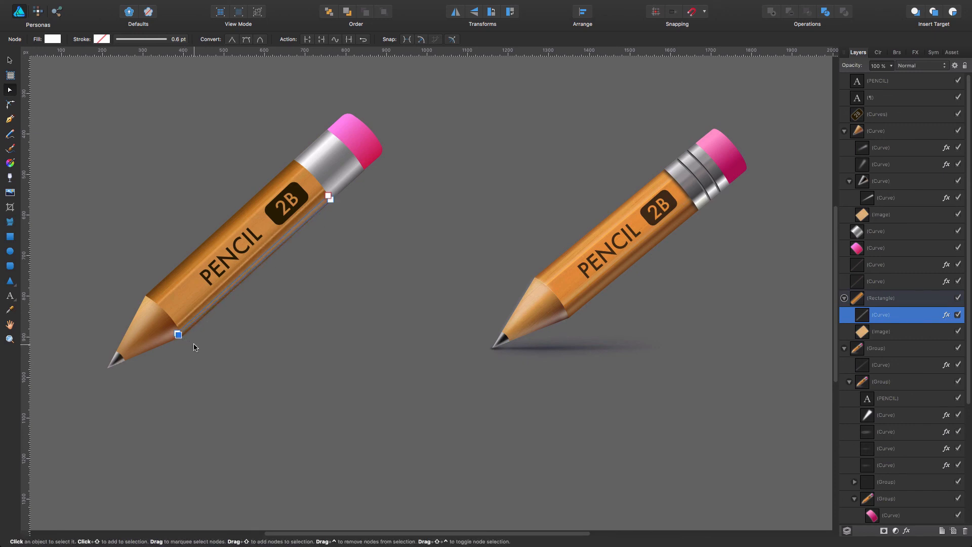
Detach the Symbols and Assets panels from the sidebar and close them
left_click(918, 53)
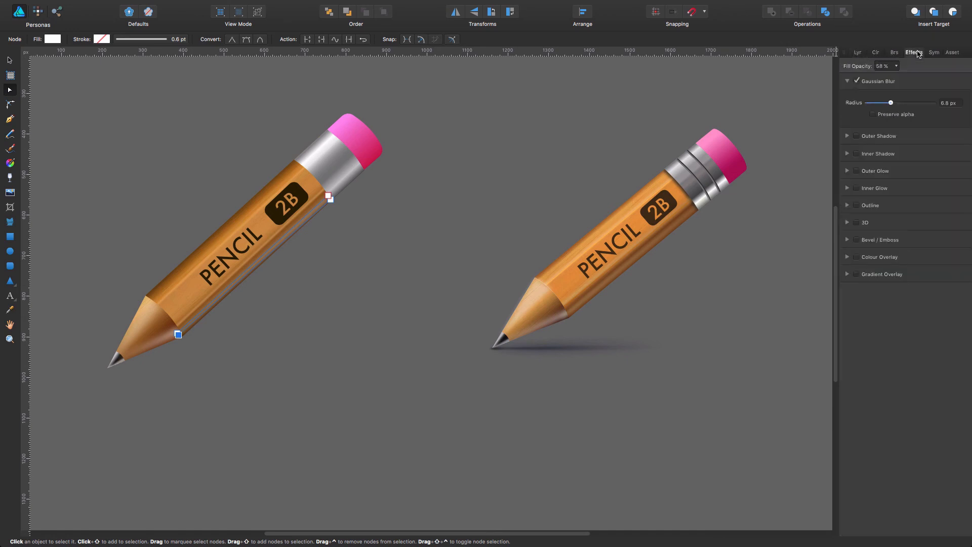
left_click(918, 54)
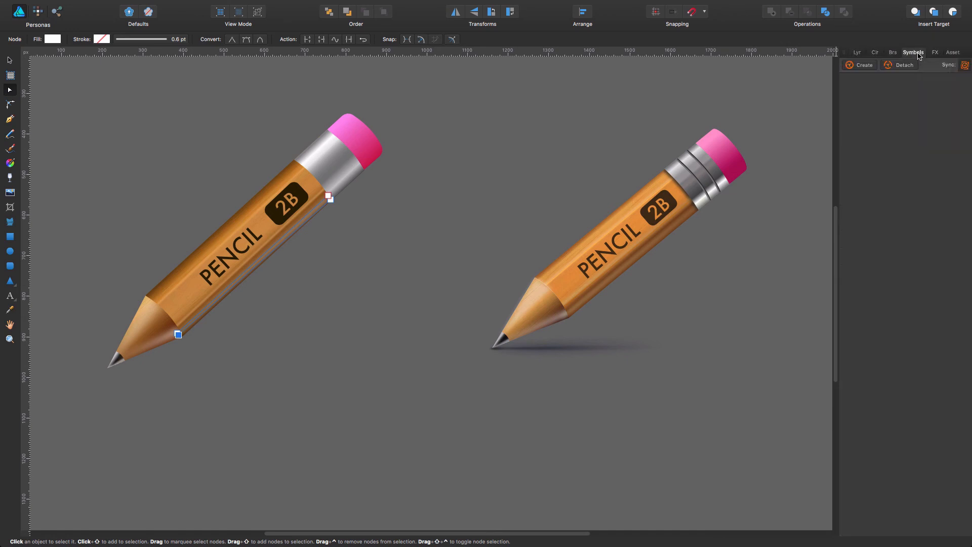
left_click_drag(915, 53, 730, 112)
left_click(712, 112)
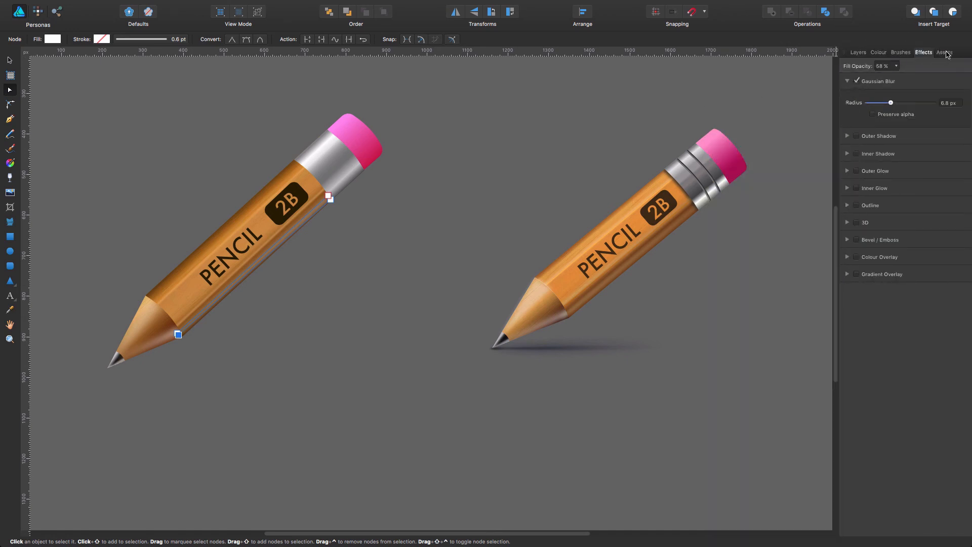
left_click_drag(945, 52, 704, 75)
left_click(703, 79)
Reduce the lower-edge strip's Gaussian Blur radius to 5.6 px and its fill opacity to 41%
left_click_drag(891, 103, 882, 79)
left_click(897, 67)
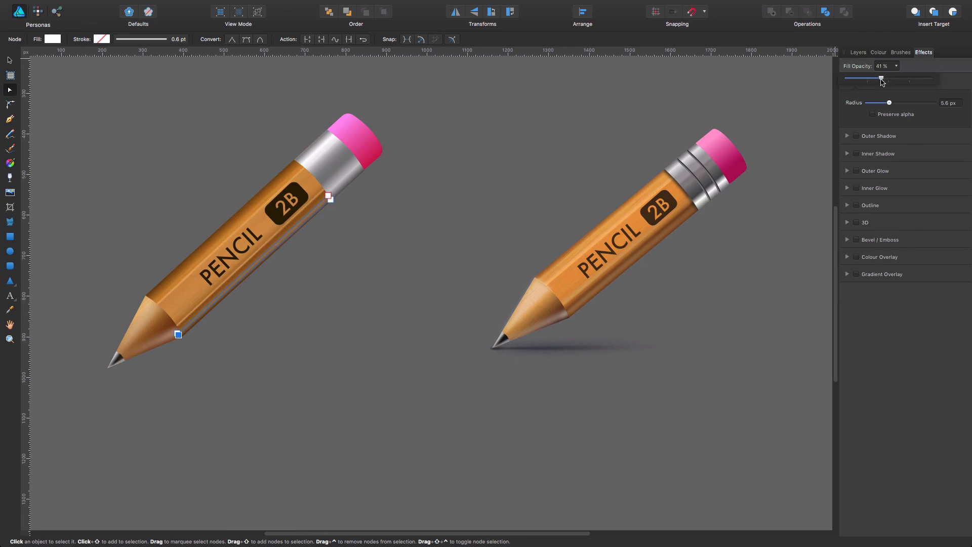
left_click(538, 170)
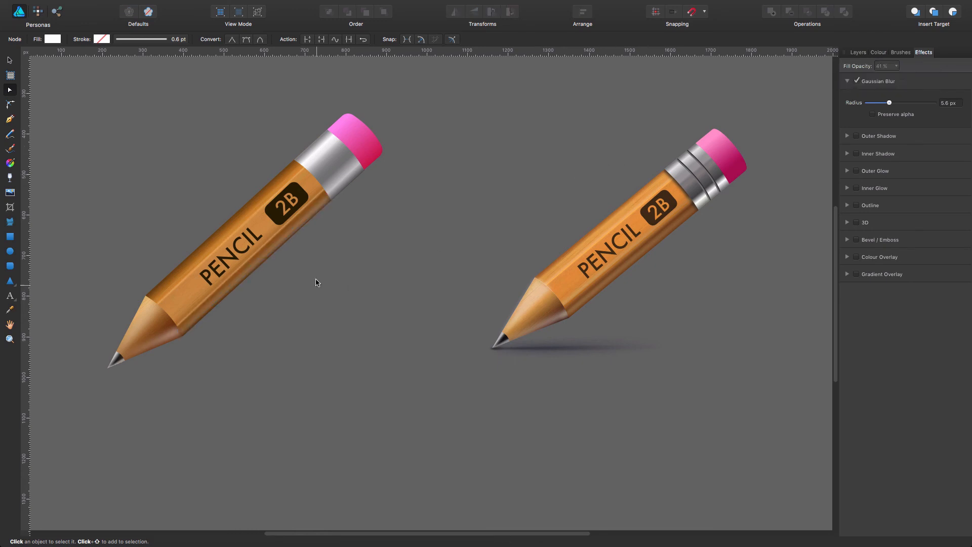
Duplicate the blurred white strip inside the body rectangle and nudge the copy across to the pencil body's upper edge
left_click(284, 240)
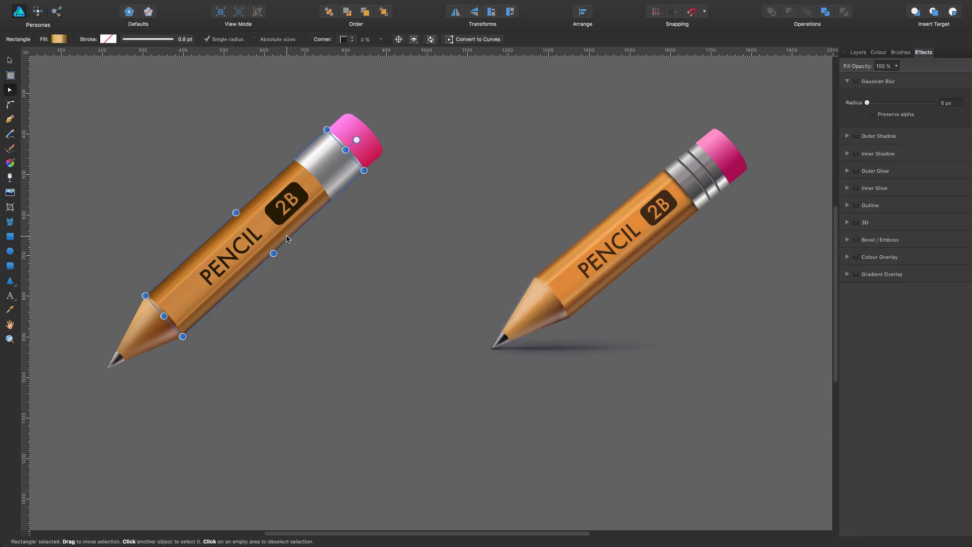
left_click(859, 52)
left_click(885, 314)
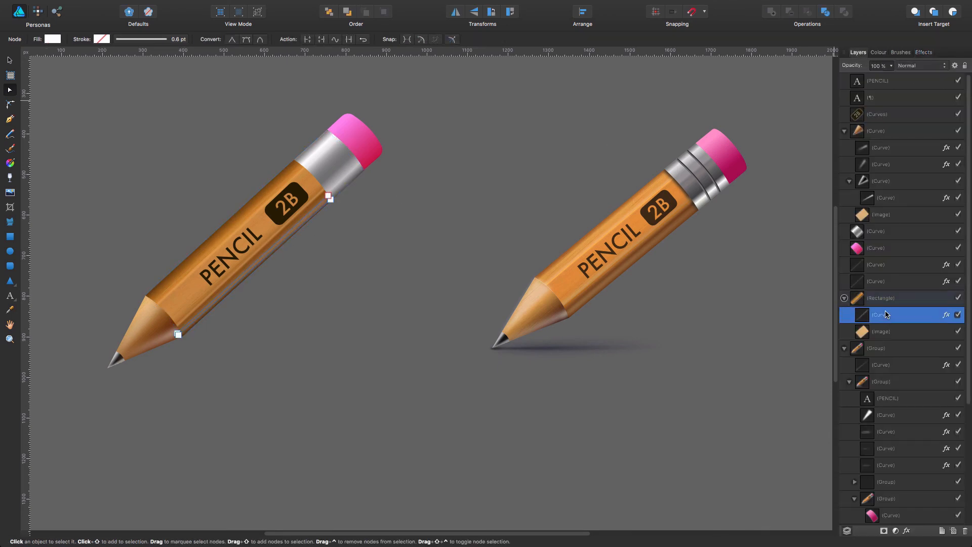
key("super+j")
key("shift+Up")
key("shift+Up")
key("shift+Up")
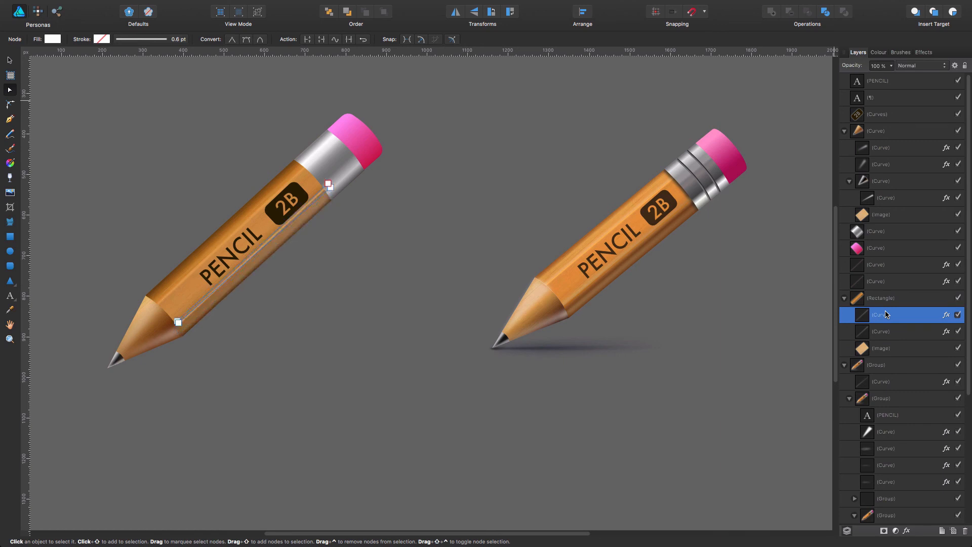
key("shift+Left")
key("shift+Left")
key("shift+Left")
key("shift+Left")
key("shift+Up")
key("shift+Up")
key("shift+Up")
key("shift+Up")
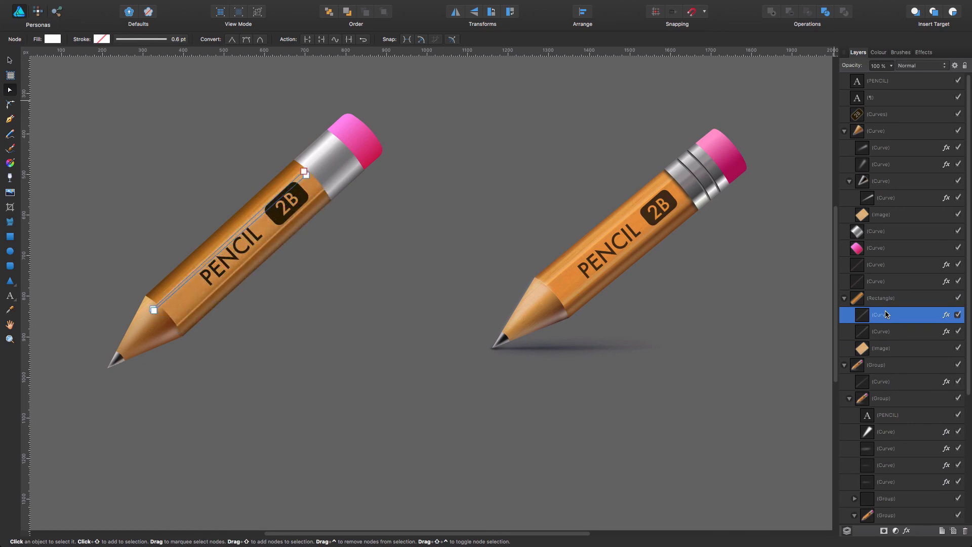
key("shift+Left")
key("shift+Left")
key("shift+Left")
key("shift+Left")
key("shift+Up")
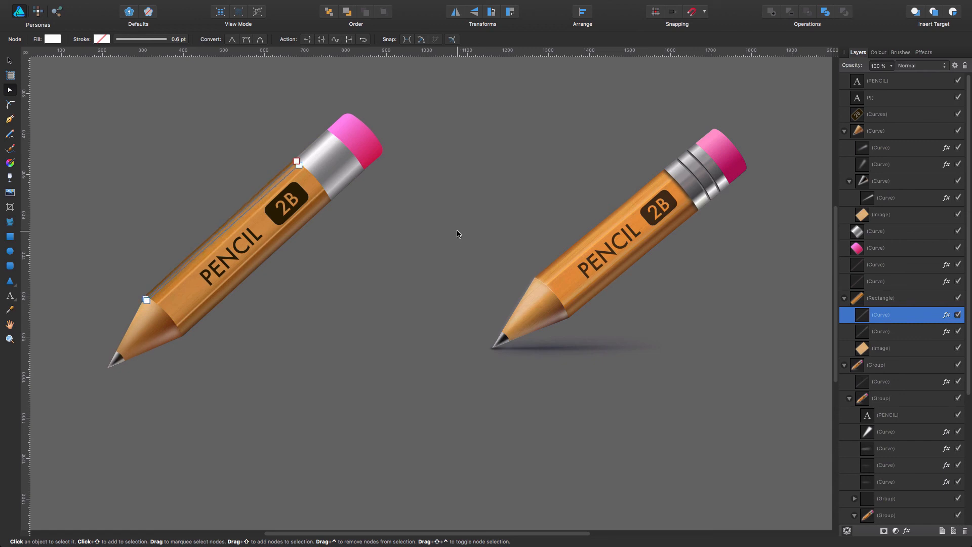
key("Right")
key("Right")
key("Right")
left_click(414, 226)
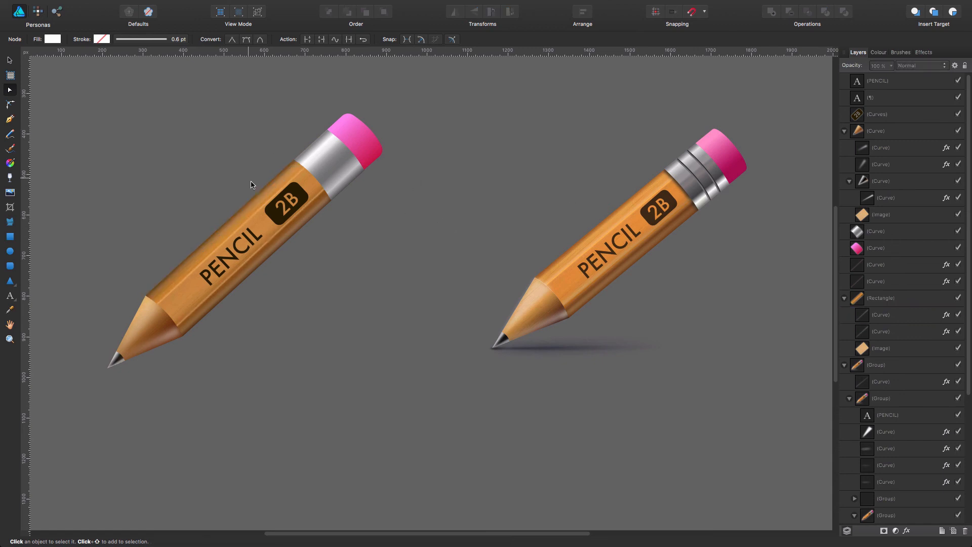
left_click(276, 189)
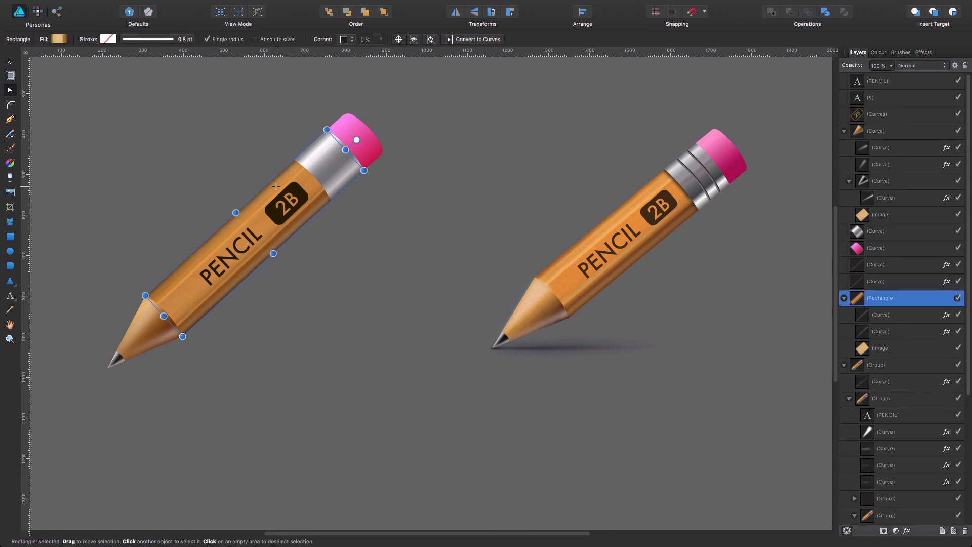
Set the upper-edge strip's Gaussian Blur radius to 3.8 px and its fill opacity to 50%
left_click(896, 315)
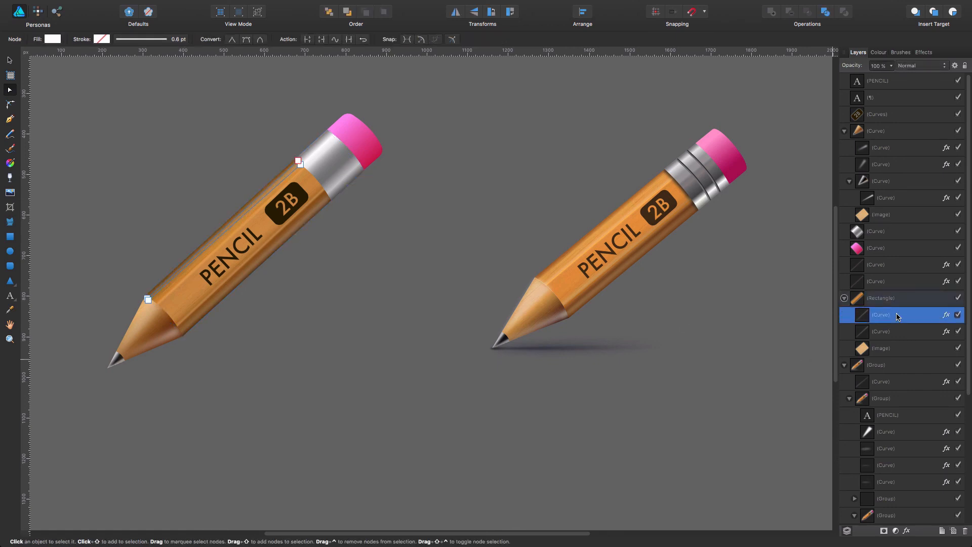
left_click(924, 55)
left_click_drag(890, 103, 901, 79)
left_click(896, 68)
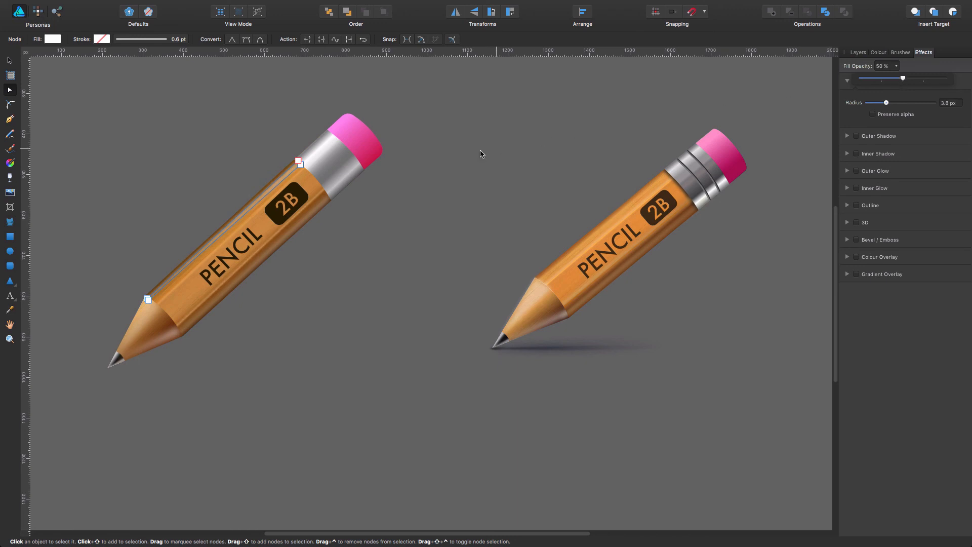
left_click(461, 159)
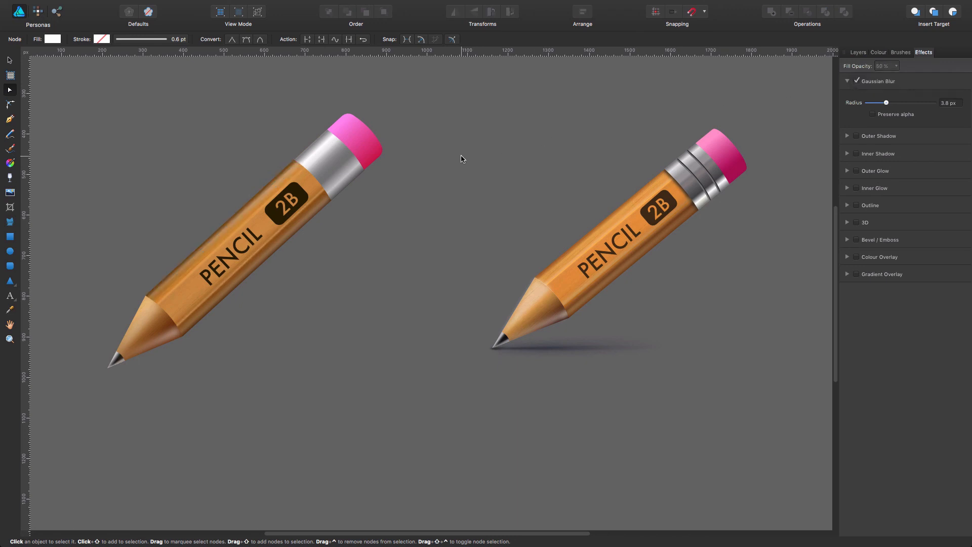
Recolour the blurred strip along the pencil body's upper edge to light orange, H 40, S 100, L 75
left_click(284, 178)
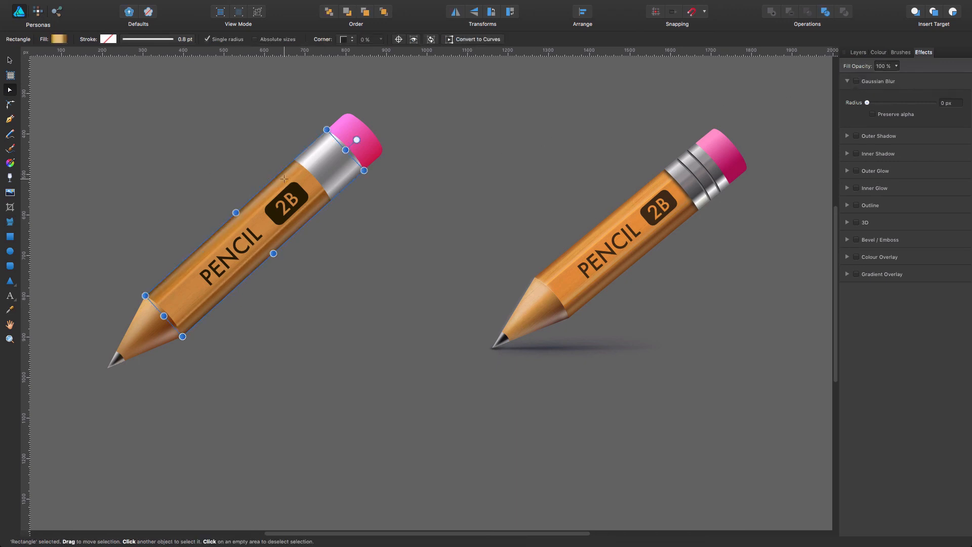
left_click(859, 52)
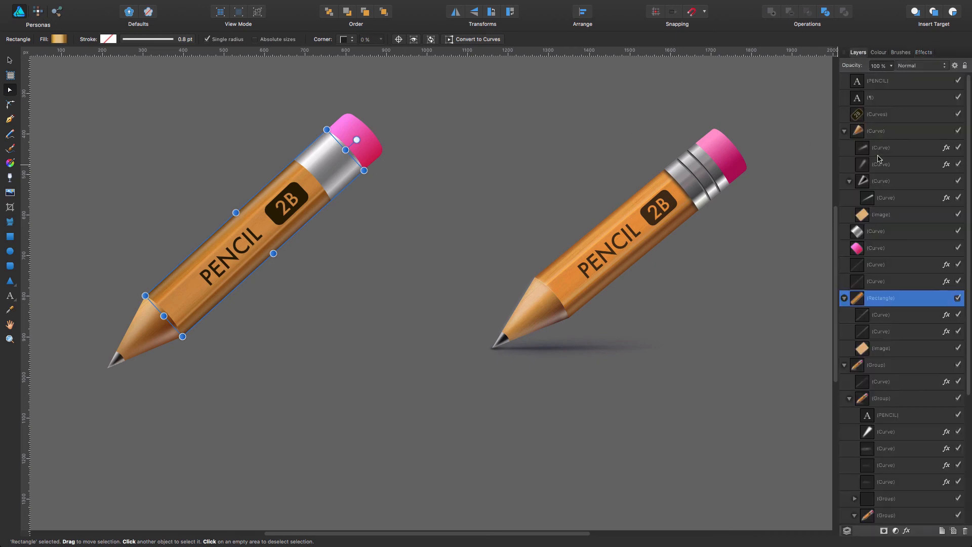
left_click(882, 282)
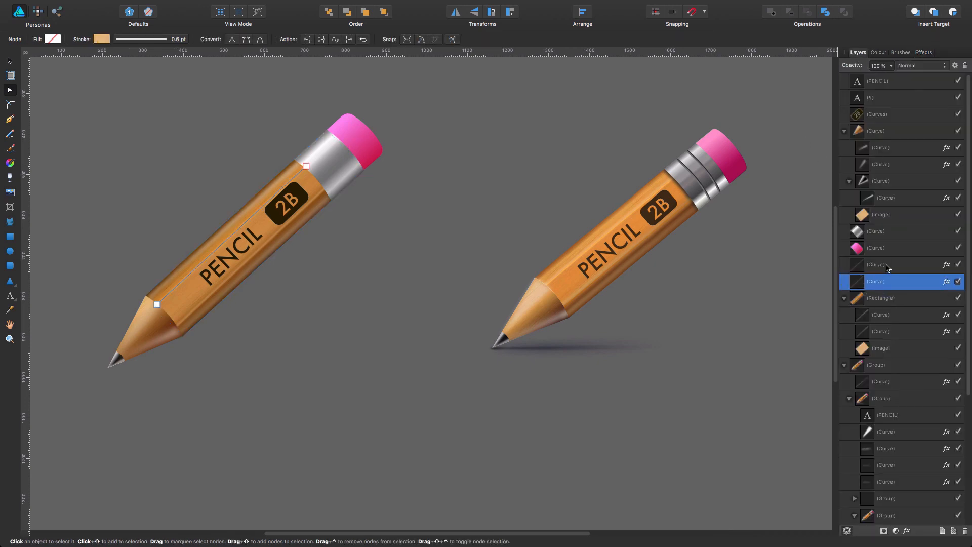
left_click(885, 265)
left_click(891, 316)
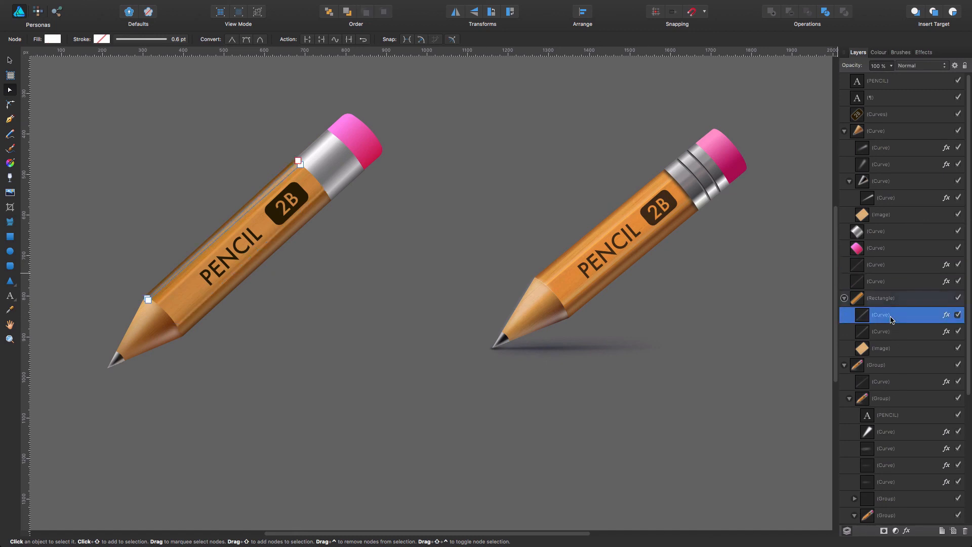
left_click(52, 39)
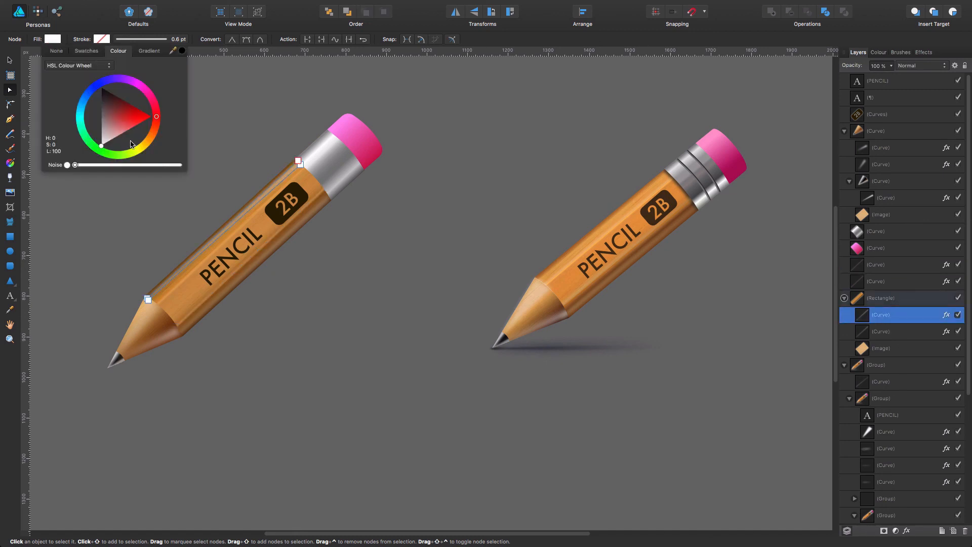
mouse_move(153, 140)
left_mouse_down()
mouse_move(160, 135)
mouse_move(150, 146)
mouse_move(116, 136)
left_mouse_up()
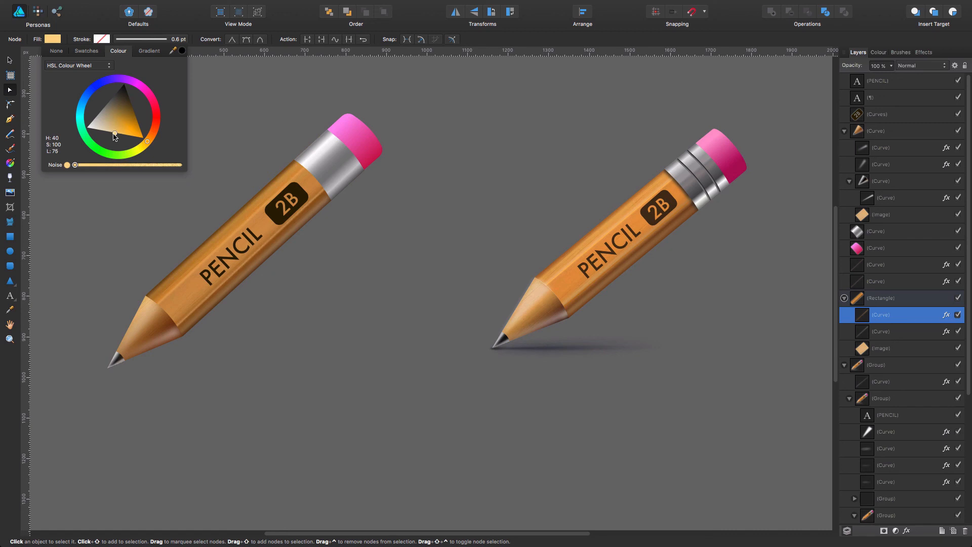
left_click(439, 175)
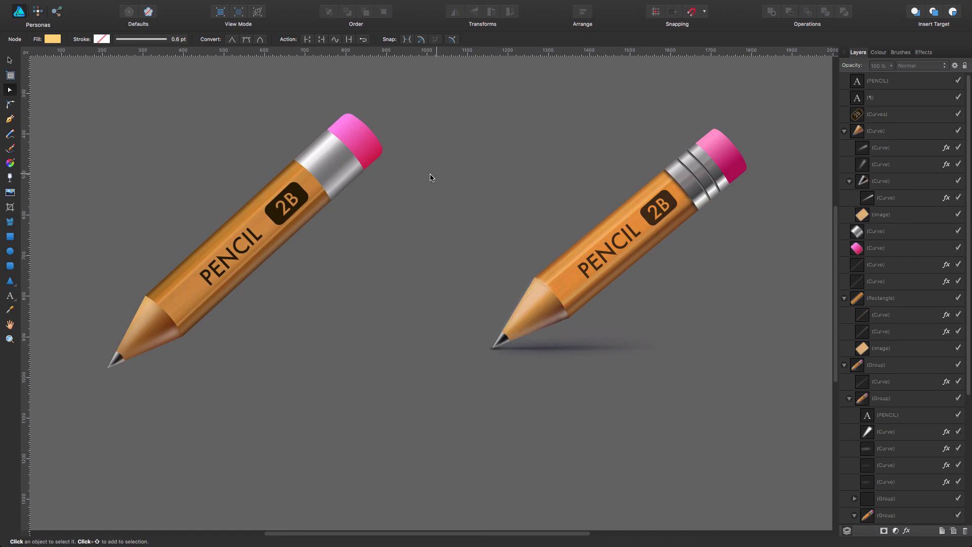
Raise the opacity of the white highlight on the wooden cone's upper facet to 75%
left_click(144, 319)
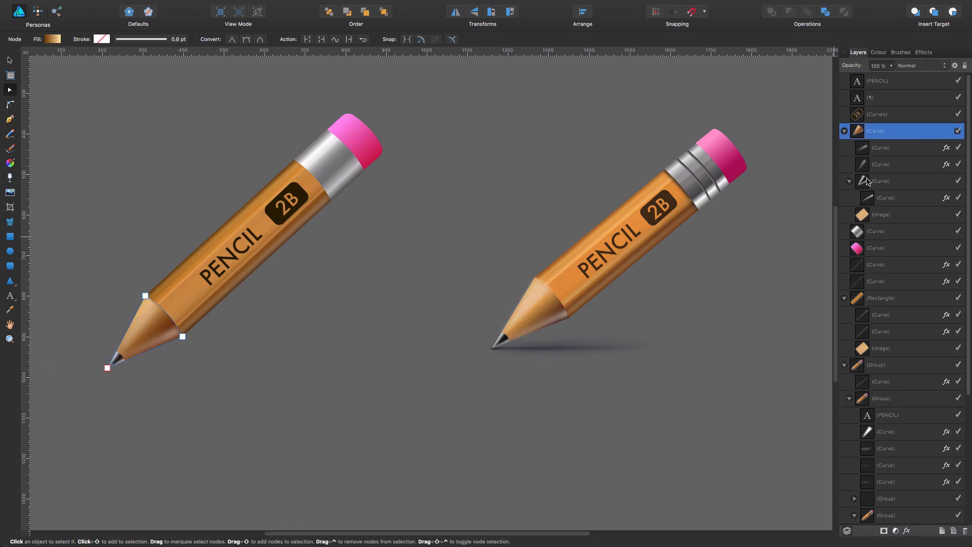
left_click(876, 164)
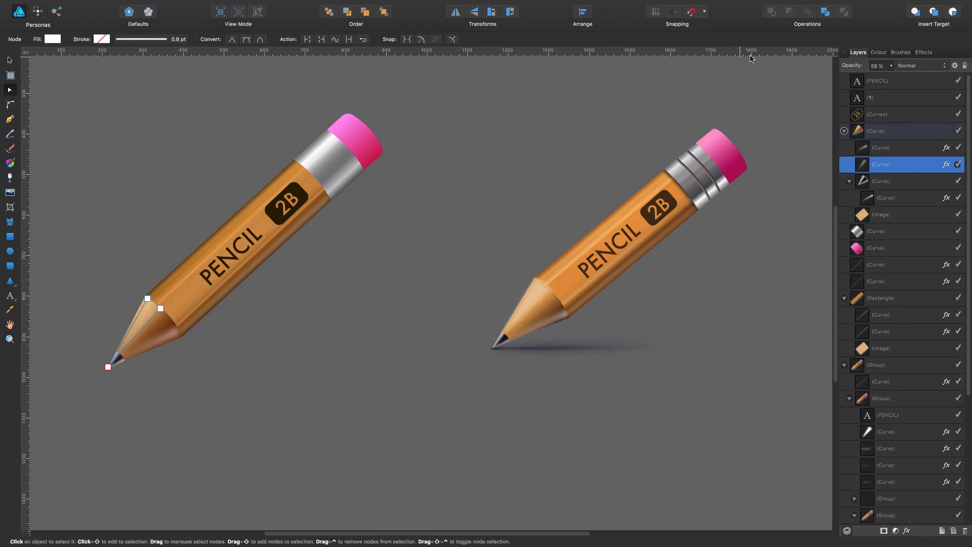
left_click(891, 66)
left_click_drag(890, 79, 896, 79)
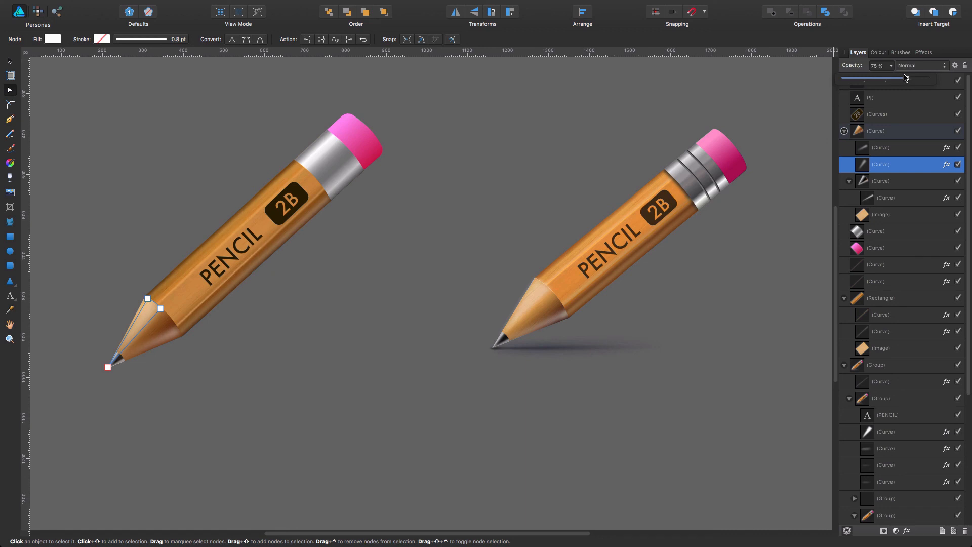
left_click(574, 127)
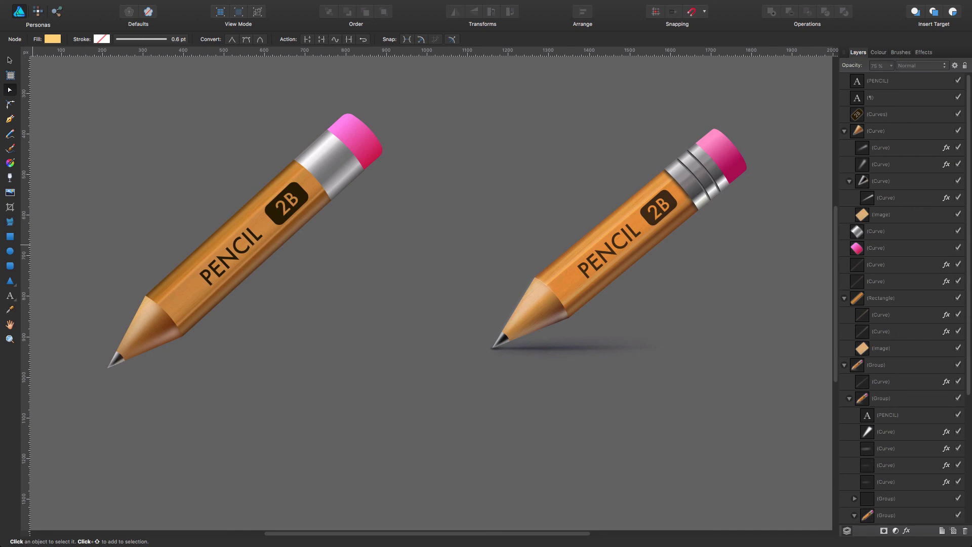
Draw a straight two-node line across the metal ferrule, near the eraser, with the Pen tool
left_click(9, 119)
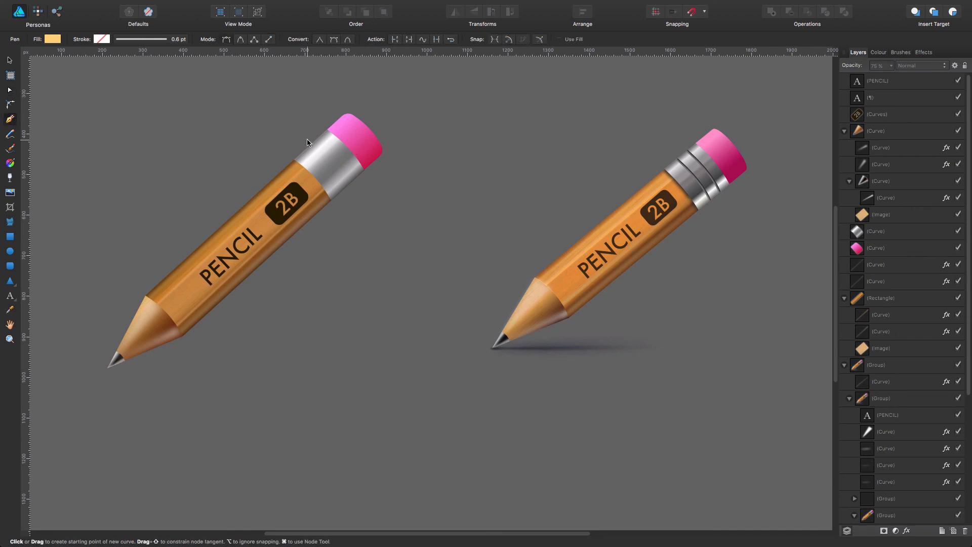
left_click(320, 136)
left_click_drag(357, 177, 361, 198)
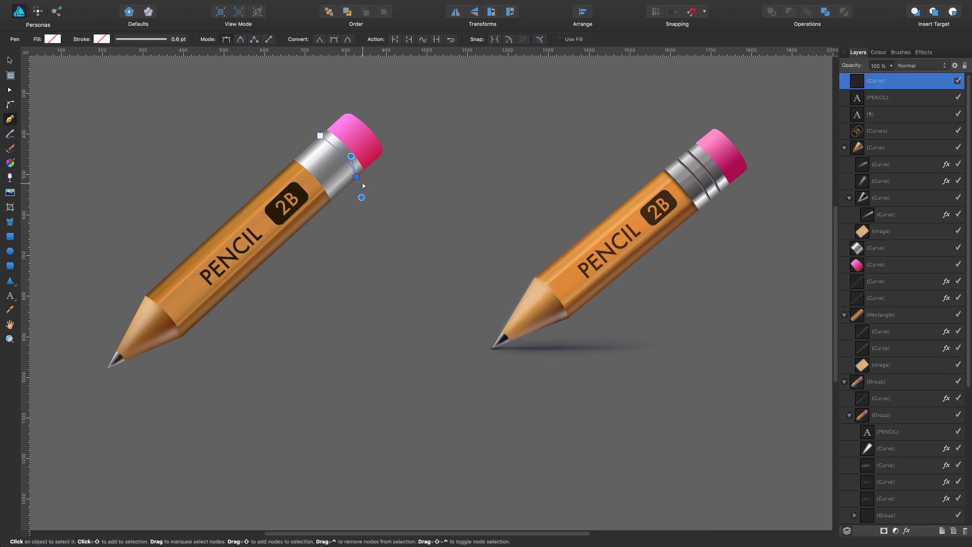
key("super+z")
left_click(315, 140)
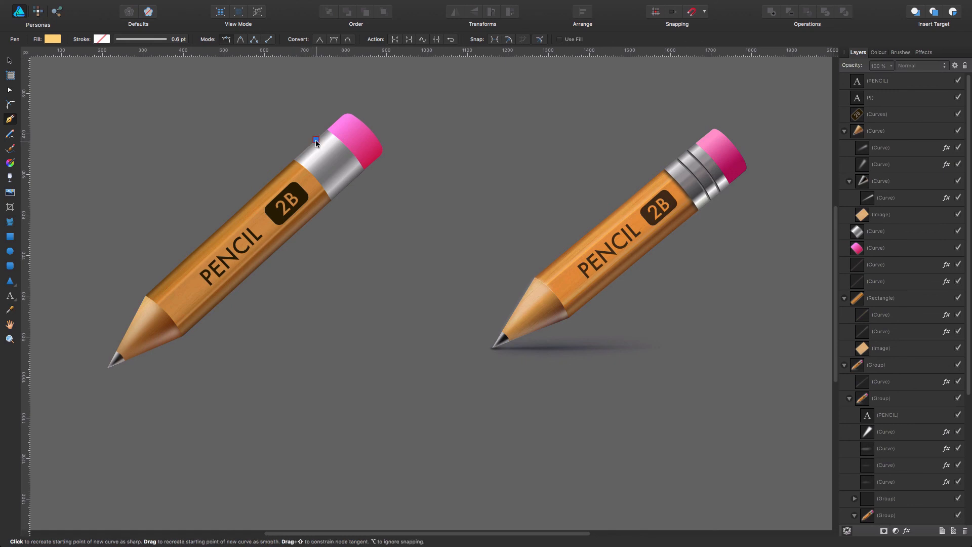
left_click(353, 182)
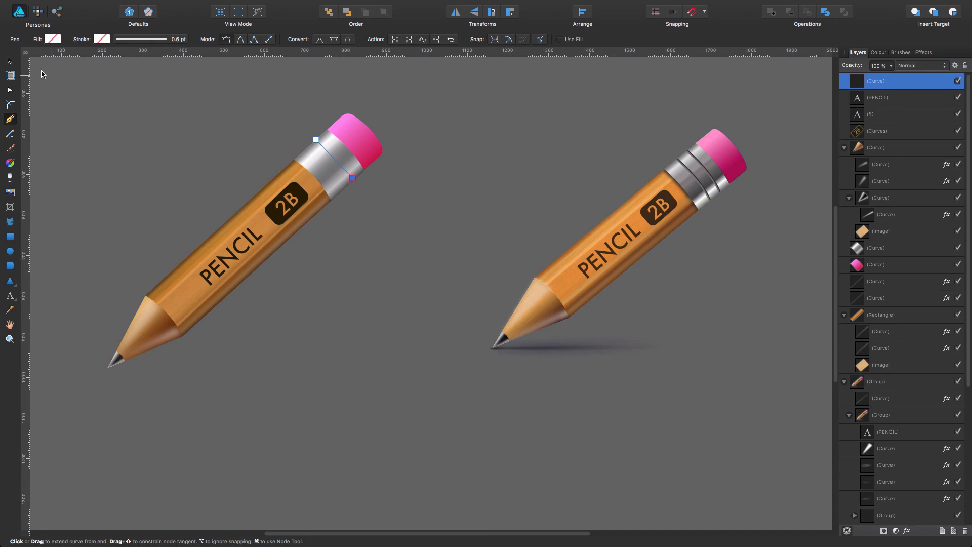
Give the ferrule line a mid-grey stroke with a width of 1 pt
left_click(10, 61)
left_click(432, 226)
left_click_drag(264, 107, 471, 252)
key("super+z")
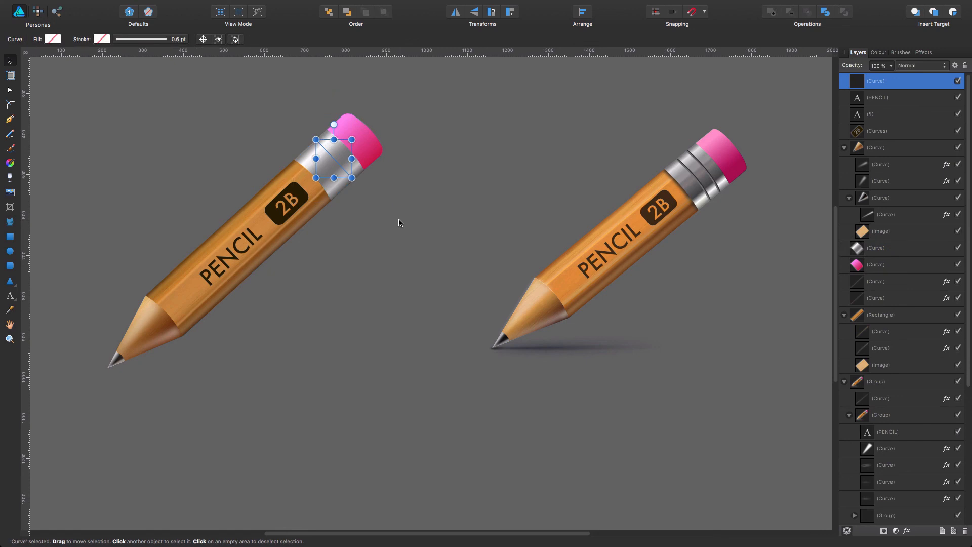
left_click(104, 41)
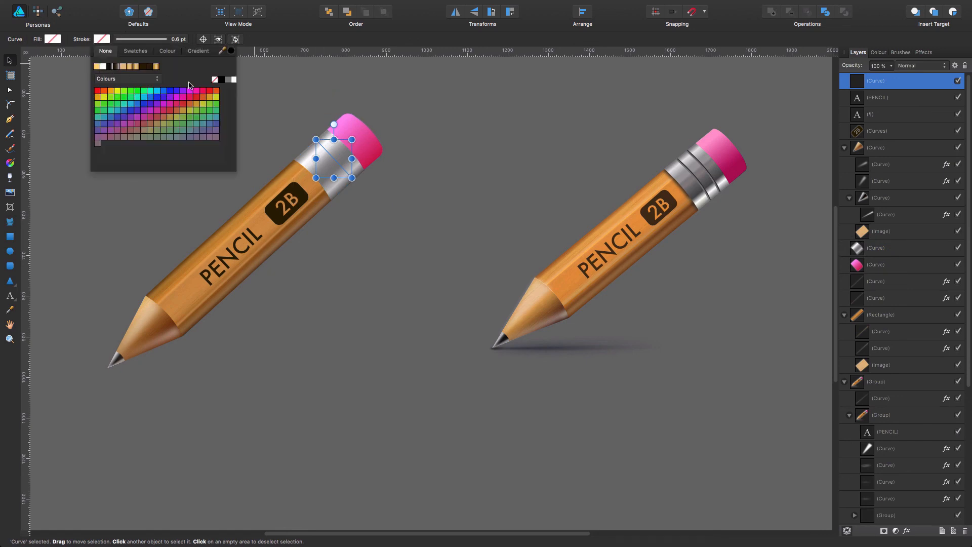
left_click(227, 81)
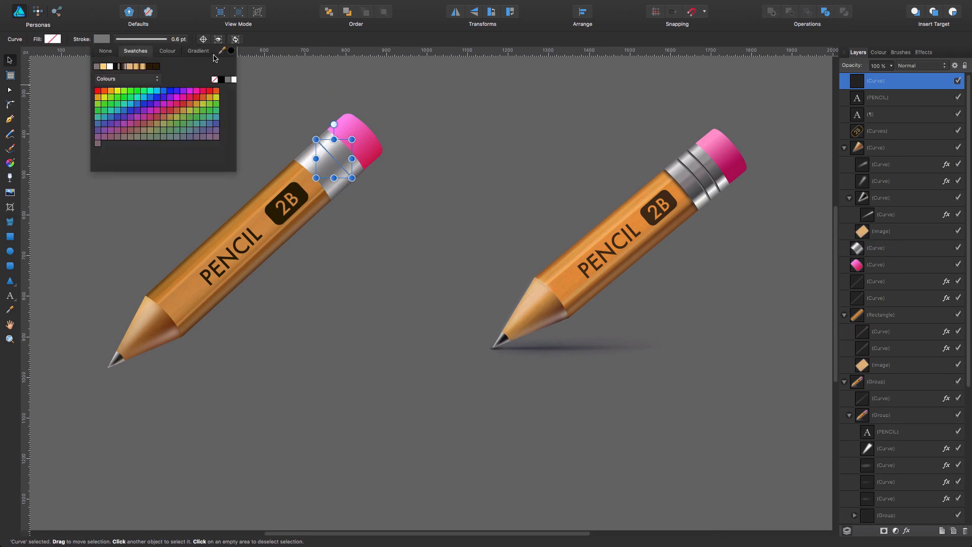
left_click(179, 40)
left_click_drag(122, 71, 128, 71)
Bow the middle of the grey ferrule line slightly toward the eraser so it follows the ferrule's roundness
left_click(9, 90)
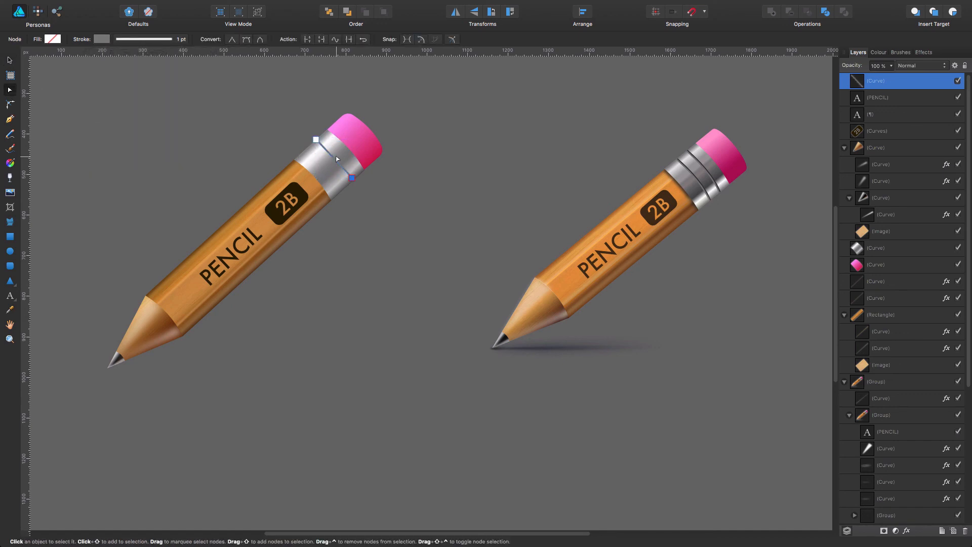
left_click_drag(334, 158, 337, 157)
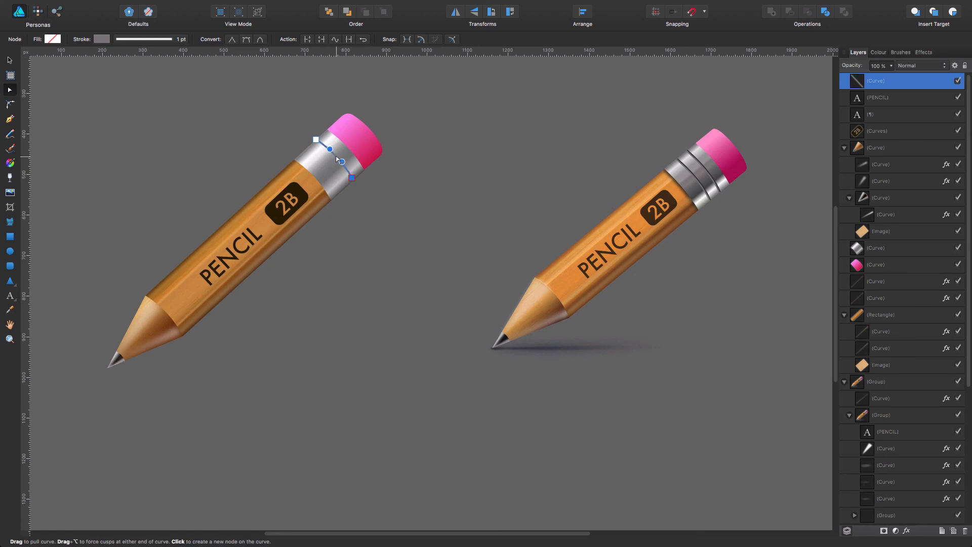
left_click(398, 174)
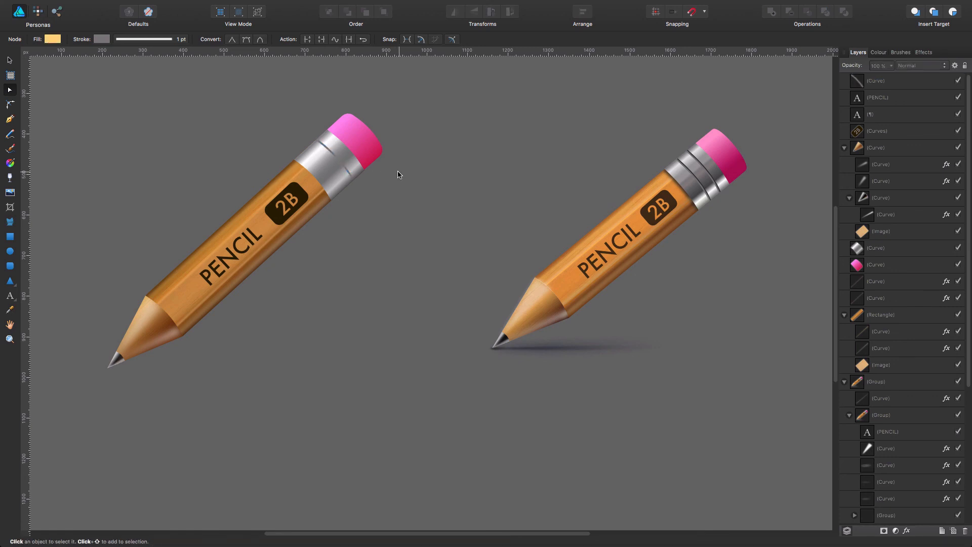
Duplicate the curved ferrule line, nudge the copy slightly toward the eraser and darken its stroke to H 0, S 0, L 29
left_click(343, 167)
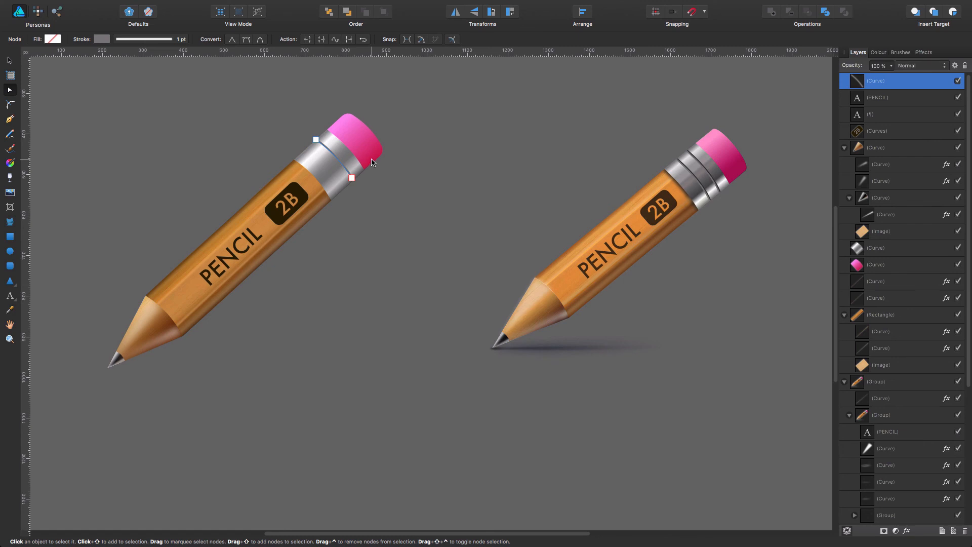
key("super+j")
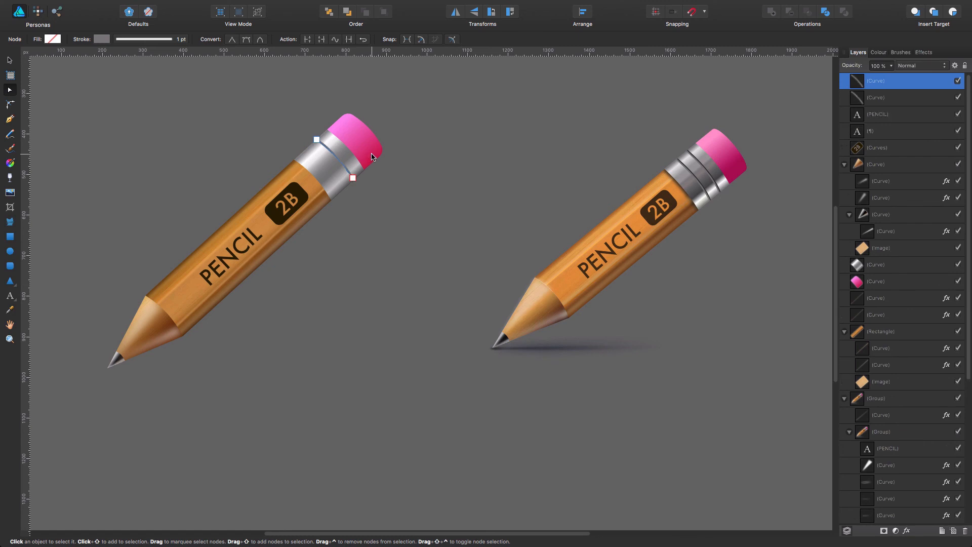
left_click(100, 40)
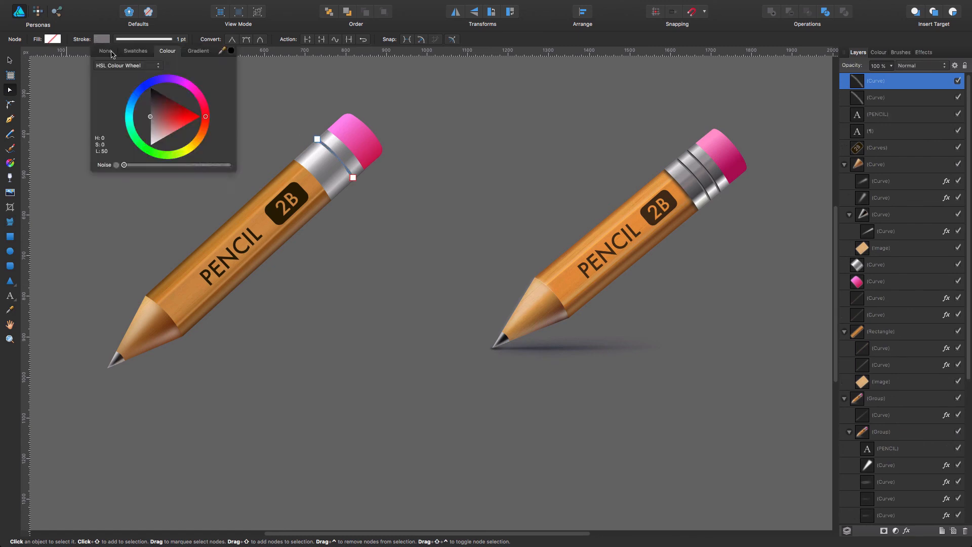
left_click_drag(163, 120, 151, 106)
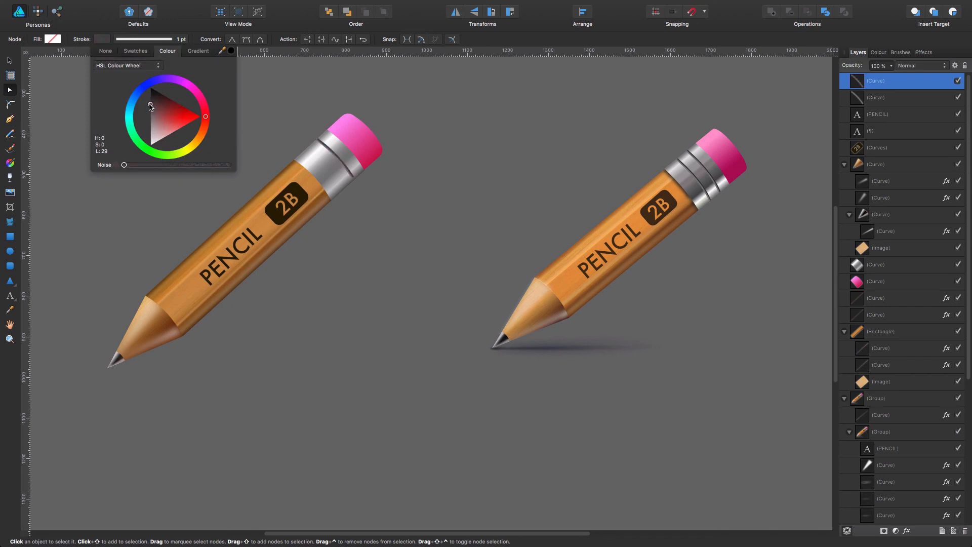
Reduce the dark ferrule line's stroke width to 0.8 pt
left_click(178, 39)
left_click(178, 40)
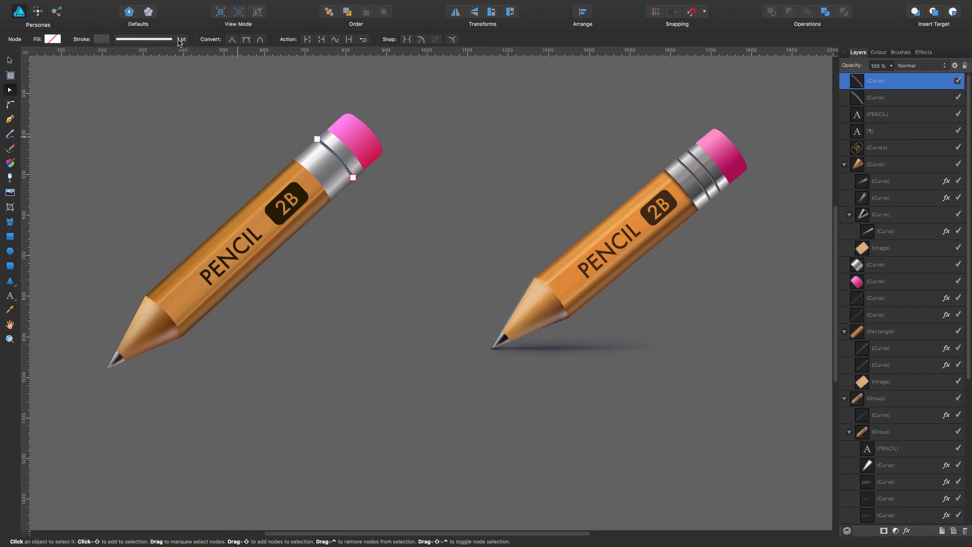
left_click(188, 40)
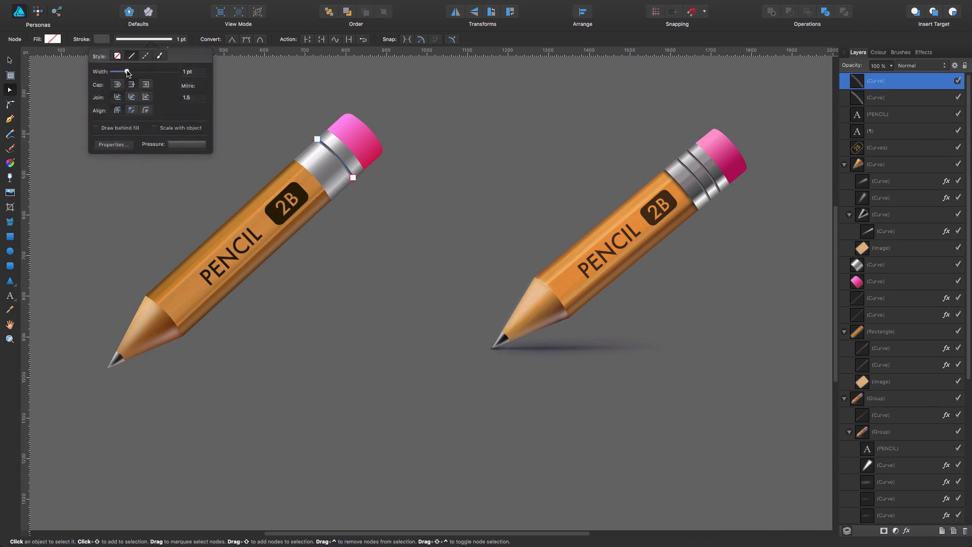
left_click_drag(127, 73, 126, 74)
left_click(403, 174)
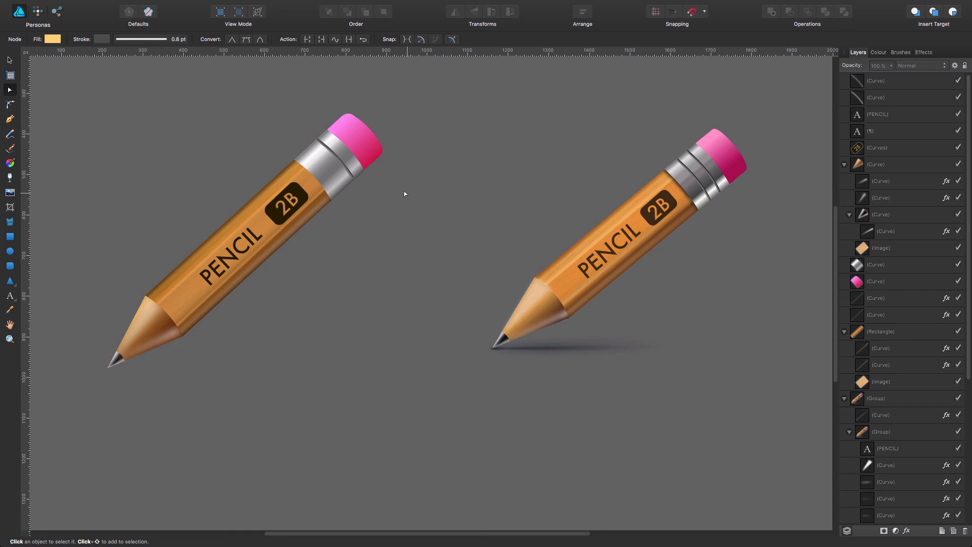
Duplicate both ferrule lines together and nudge the copies along the ferrule toward the pencil body to form a second groove
left_click(10, 59)
left_click_drag(309, 133, 382, 199)
key("super+j")
key("shift+Down")
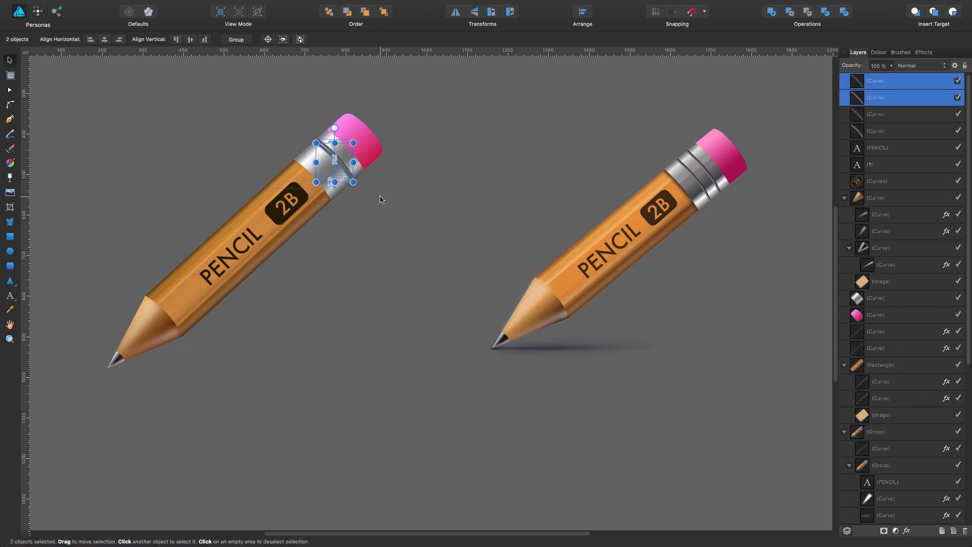
key("shift+Left")
key("shift+Left")
key("shift+Down")
key("Right")
key("Right")
key("Right")
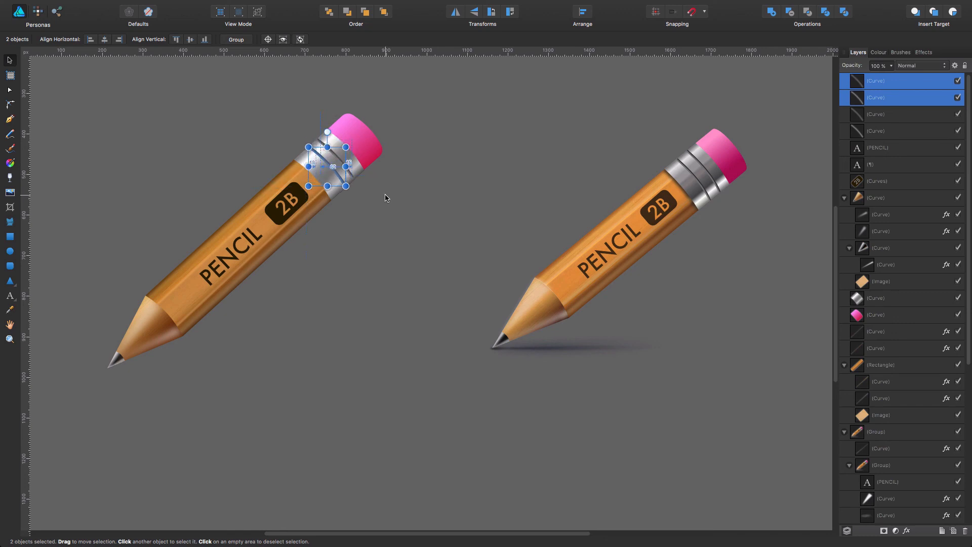
key("Up")
key("Up")
left_click(385, 197)
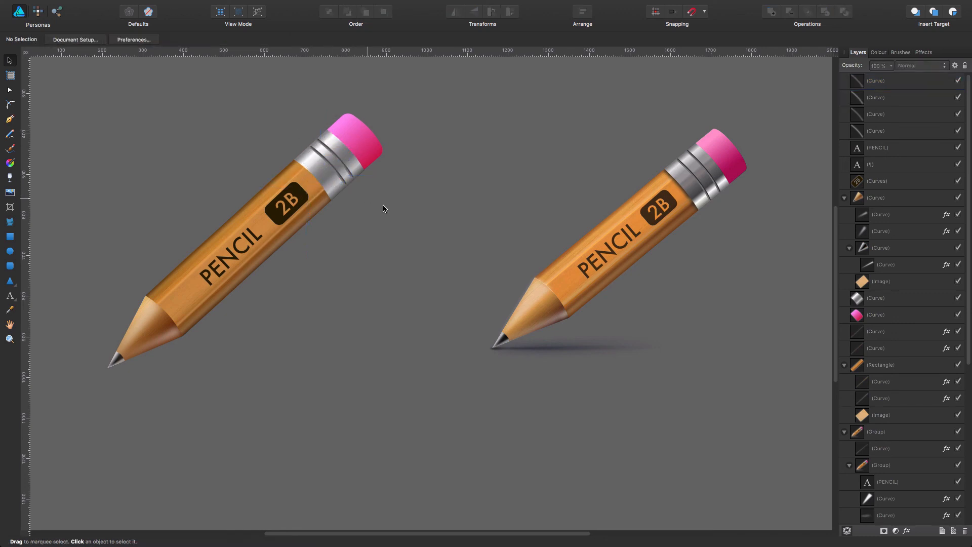
Duplicate the metal ferrule shape, move the copy onto the empty canvas beside the pencil and duplicate it again in place
left_click(343, 183)
left_click(350, 206)
left_click(332, 194)
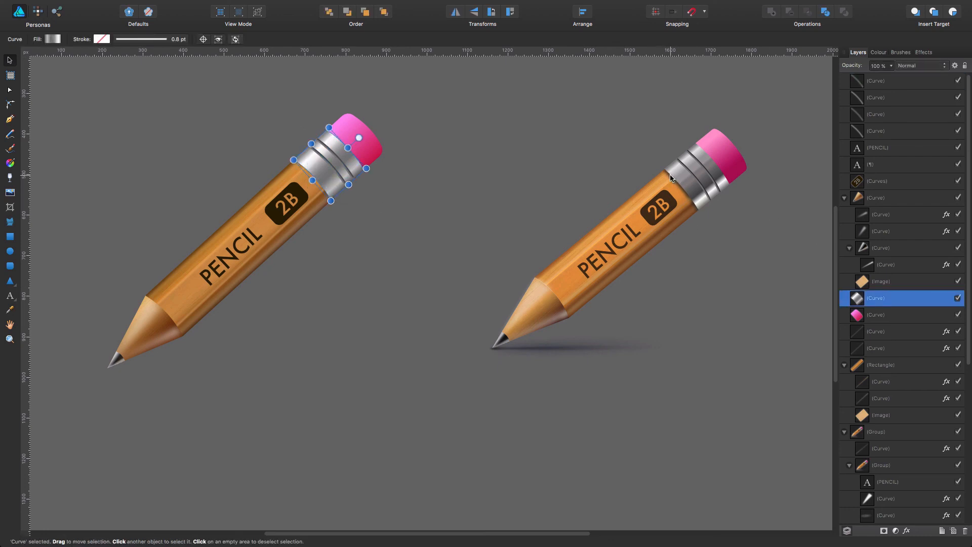
left_click(386, 196)
left_click(324, 174)
key("super+j")
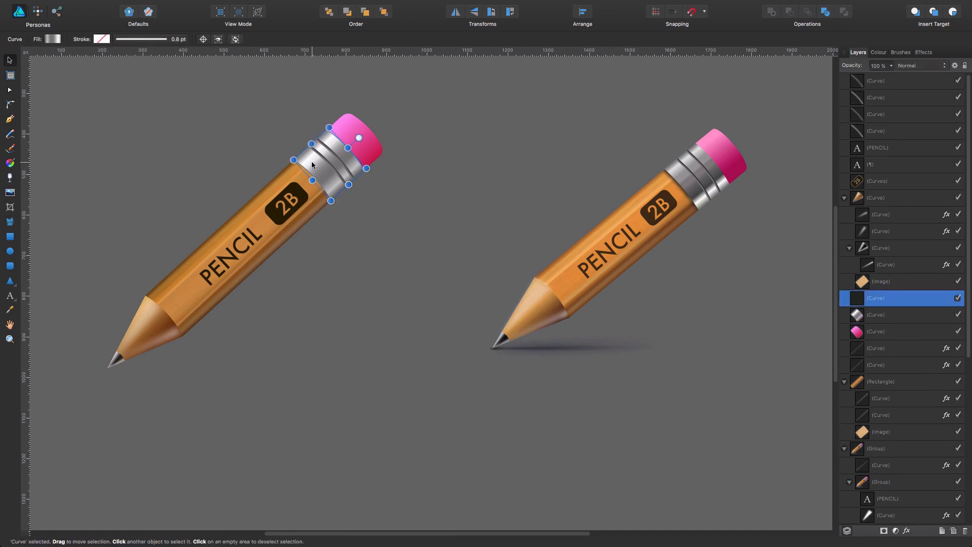
left_click_drag(311, 164, 396, 234)
key("alt")
key("super+j")
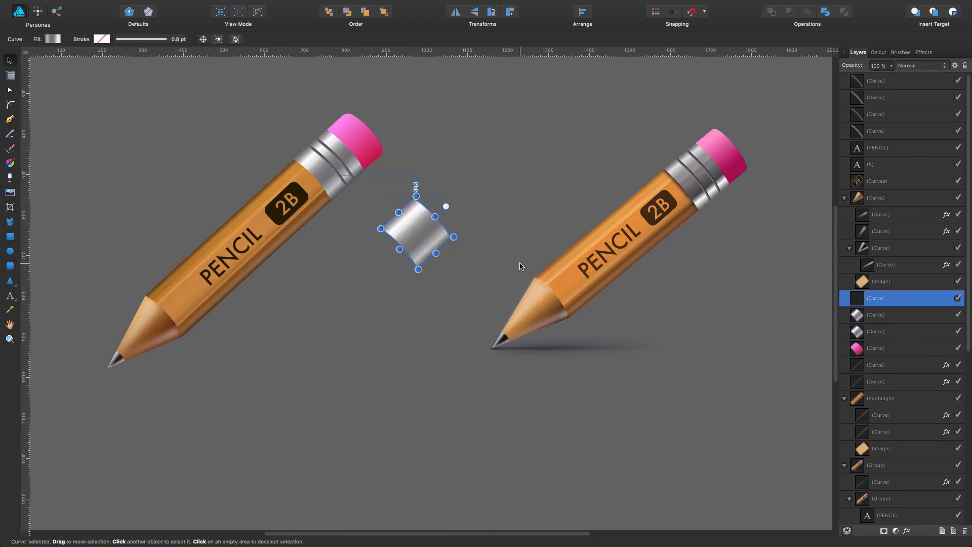
Subtract the slightly offset ferrule copy from the other and delete the extra node so only a thin curved sliver remains
left_click(480, 195)
left_click_drag(442, 219, 372, 282)
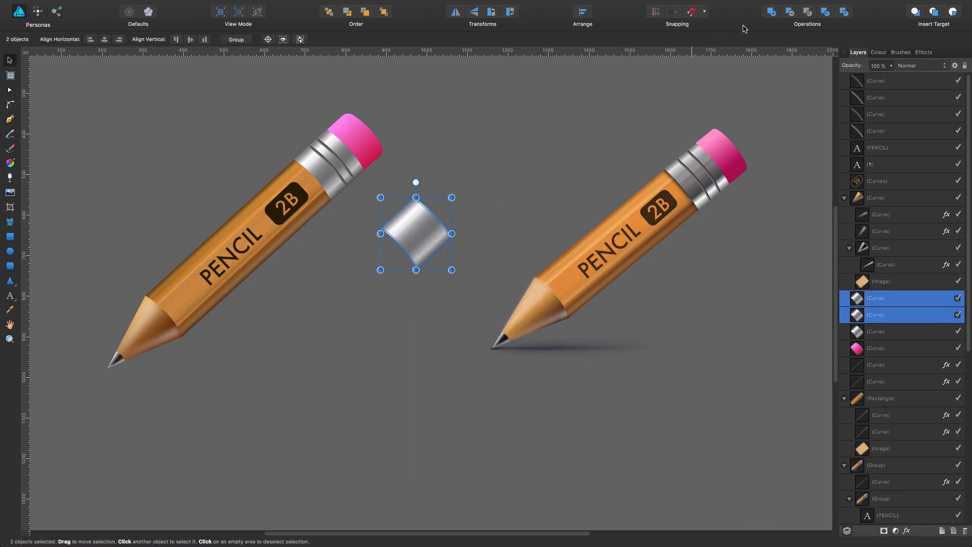
left_click(791, 13)
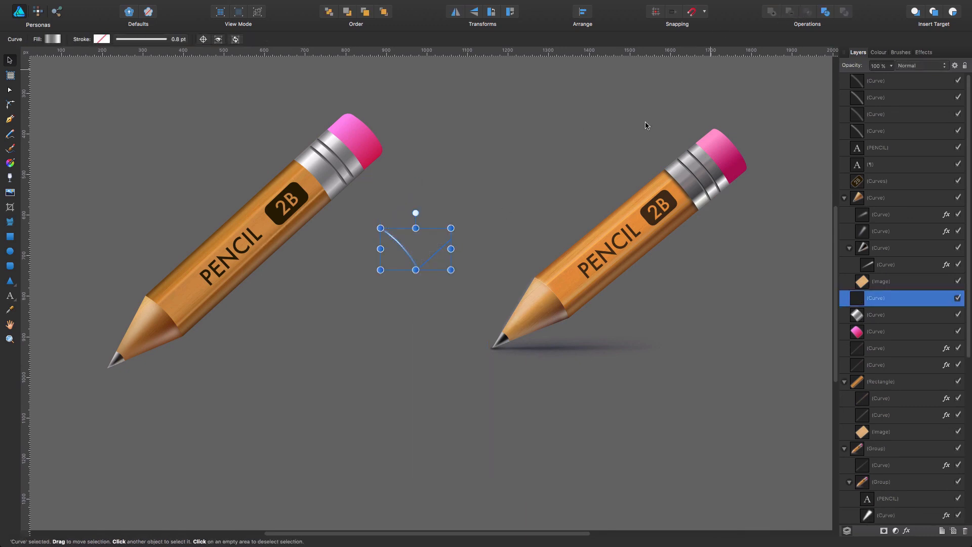
left_click(477, 250)
left_click(443, 251)
key("a")
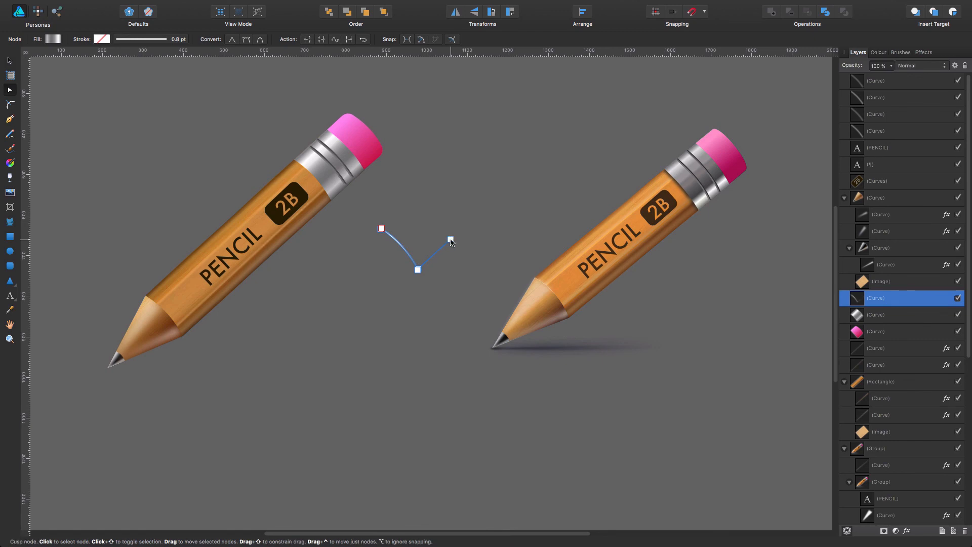
key("Delete")
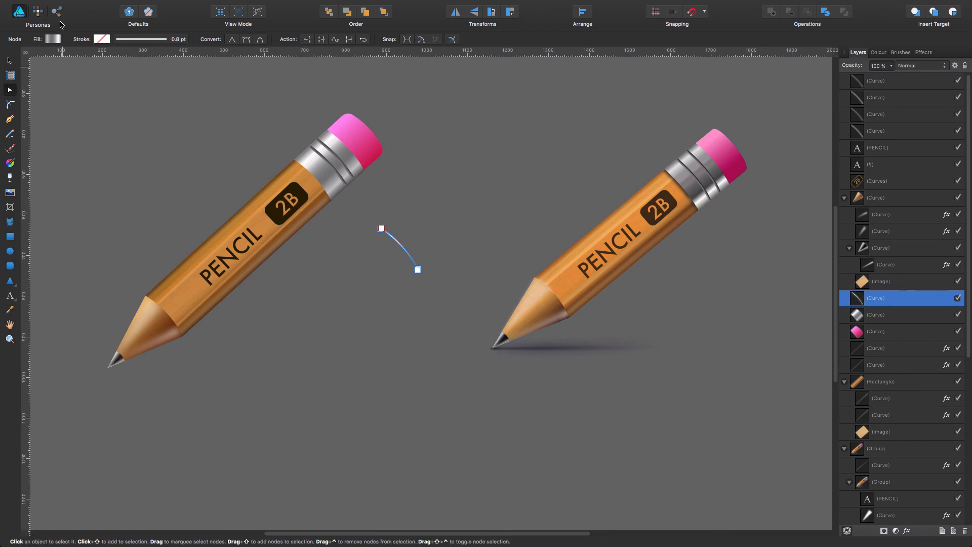
Fill the curved sliver with near-black H 30, S 0, L 9
left_click(53, 39)
left_click(119, 51)
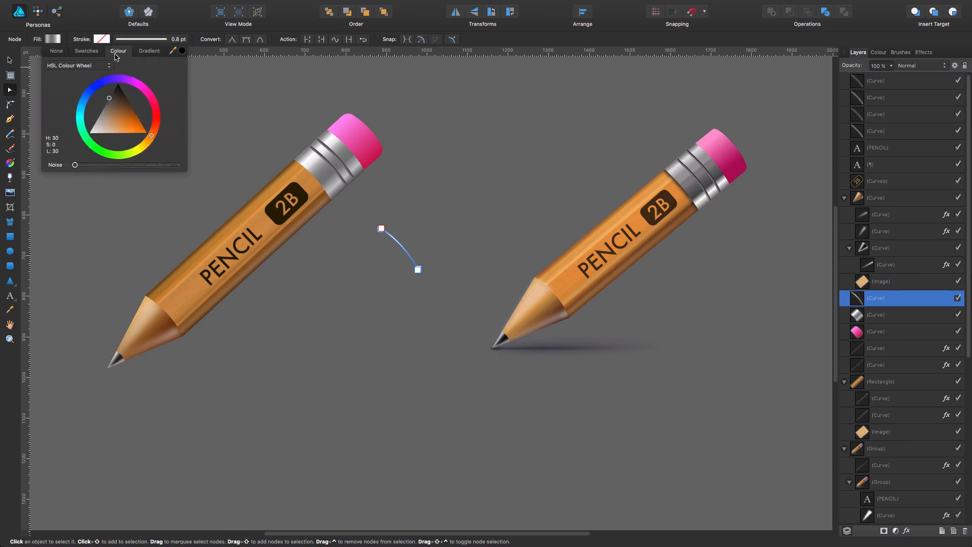
left_click(116, 87)
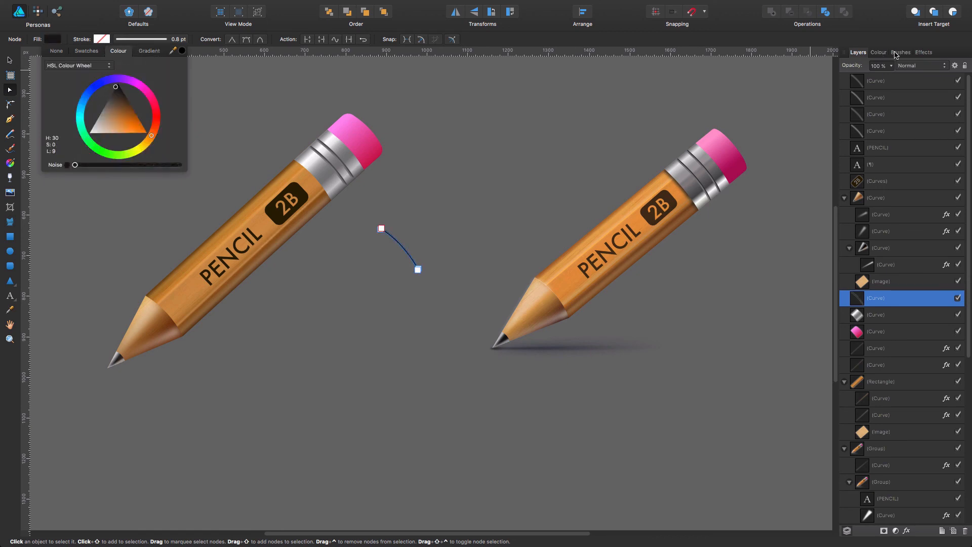
Apply a 3.7 px Gaussian Blur to the sliver and place it along the ferrule's edge where it meets the pencil body
left_click(923, 52)
left_click(868, 103)
left_click_drag(867, 104, 886, 101)
key("v")
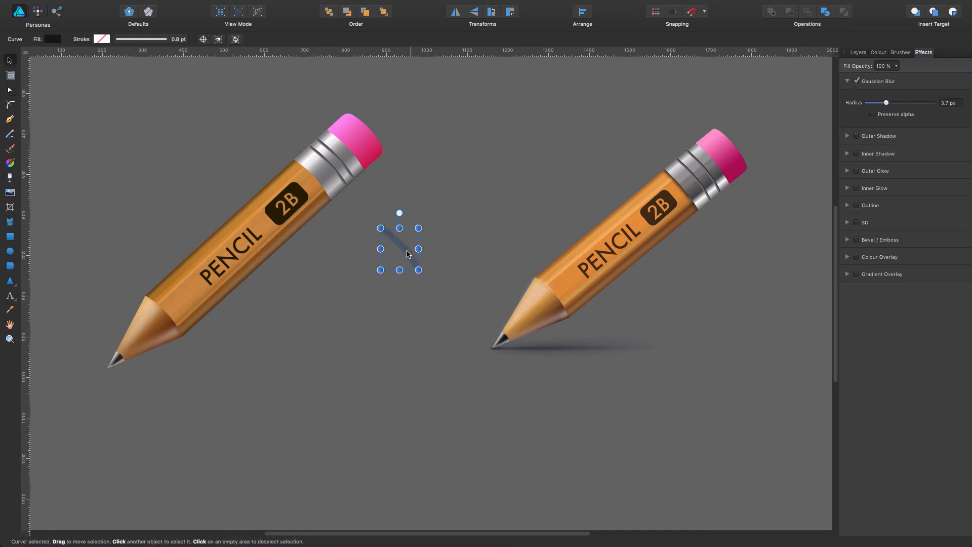
mouse_move(408, 253)
left_mouse_down()
mouse_move(388, 221)
mouse_move(312, 204)
mouse_move(319, 185)
left_mouse_up()
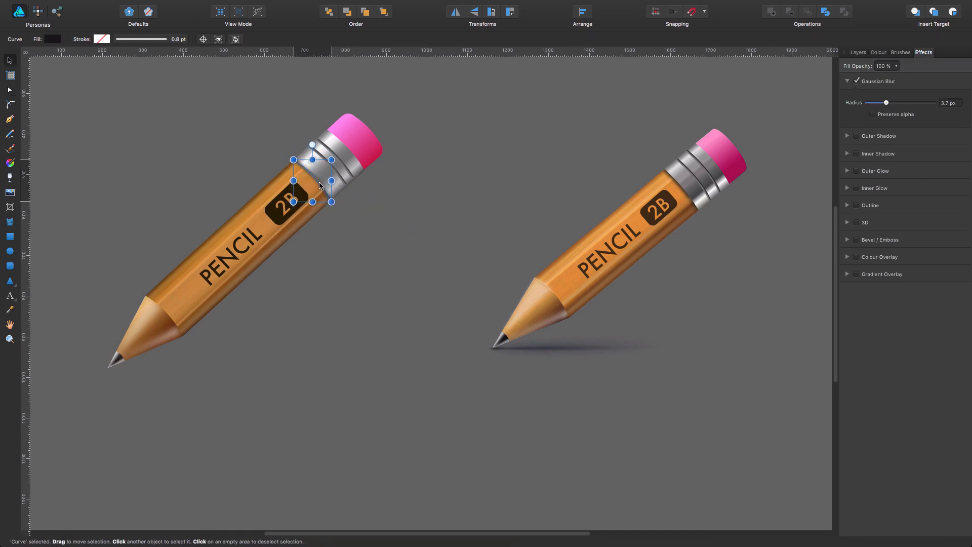
left_click(381, 202)
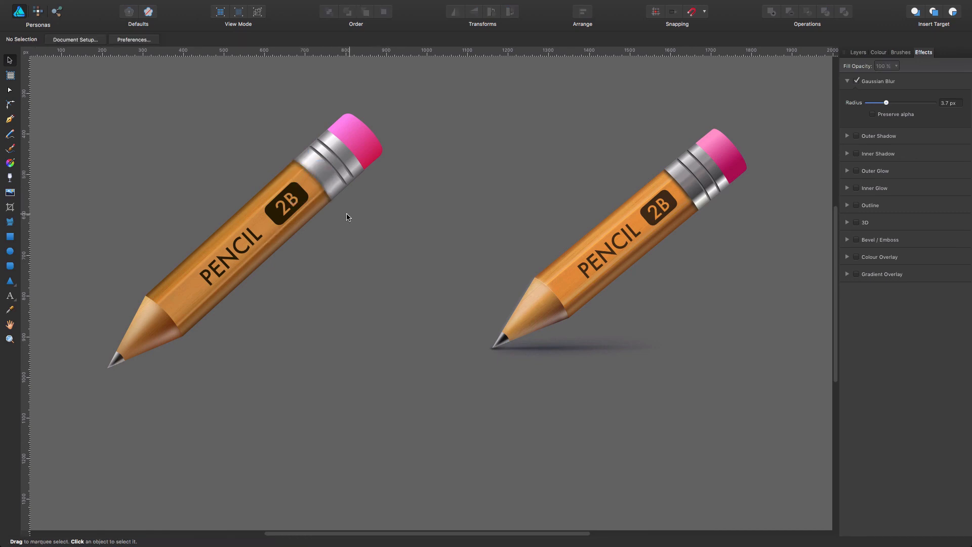
Cut the blurred ferrule shadow and paste it inside the pencil body rectangle so the body clips it
left_click(325, 194)
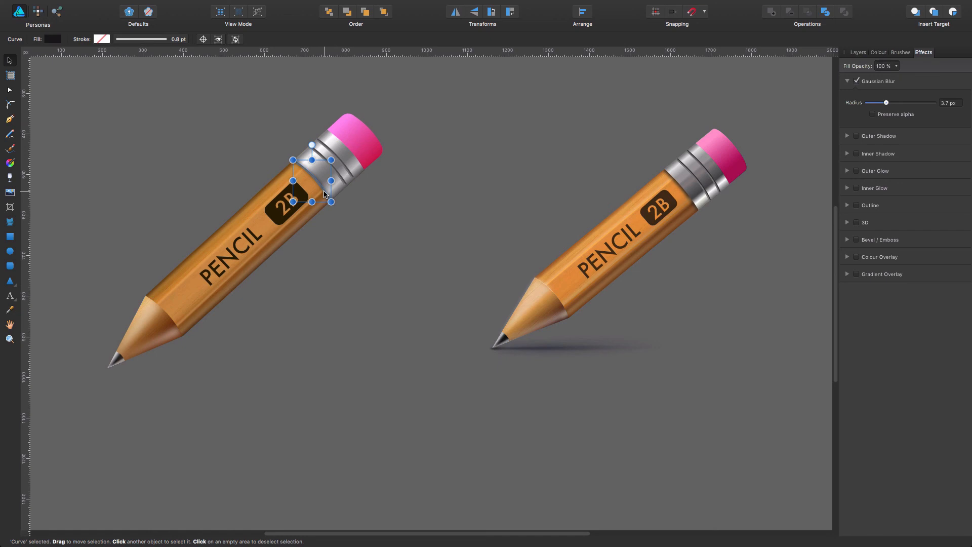
key("super+x")
left_click(308, 177)
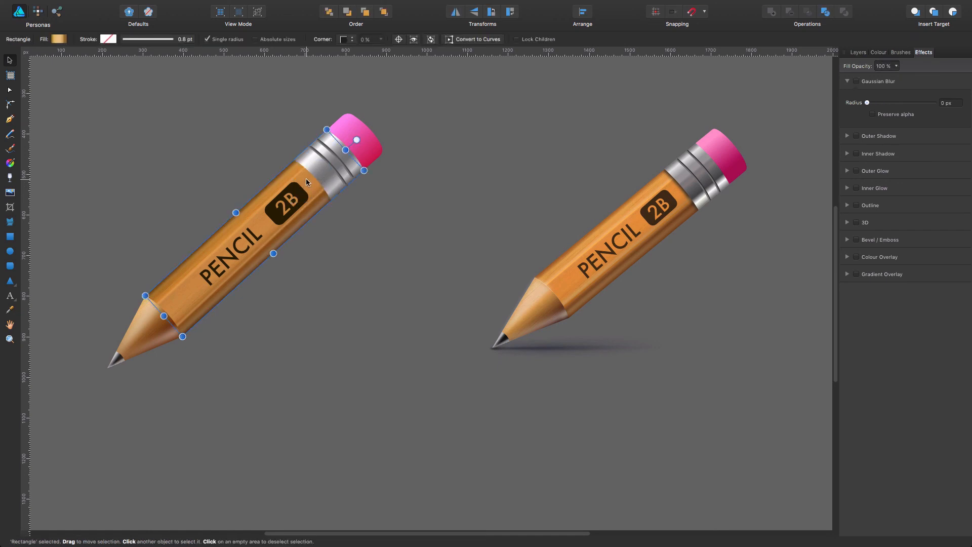
key("super+d")
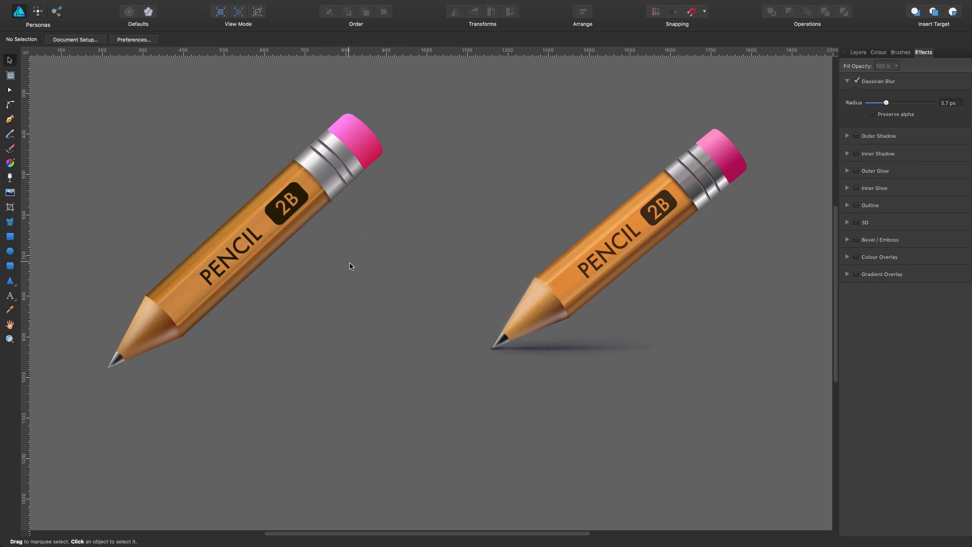
Draw a long, thin closed curve with the Pen tool running horizontally from just below the pencil tip as the ground shadow
scroll(332, 265, "right", 3)
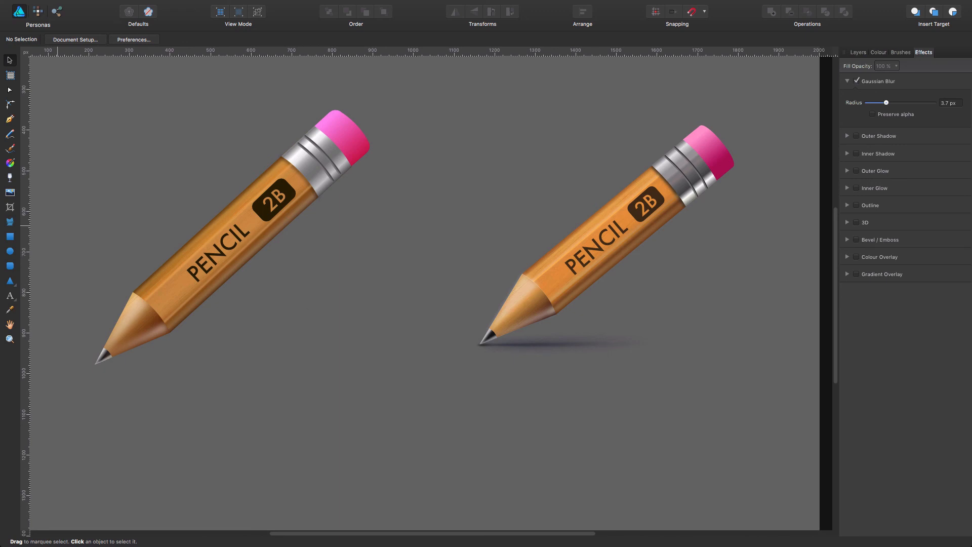
left_click(10, 120)
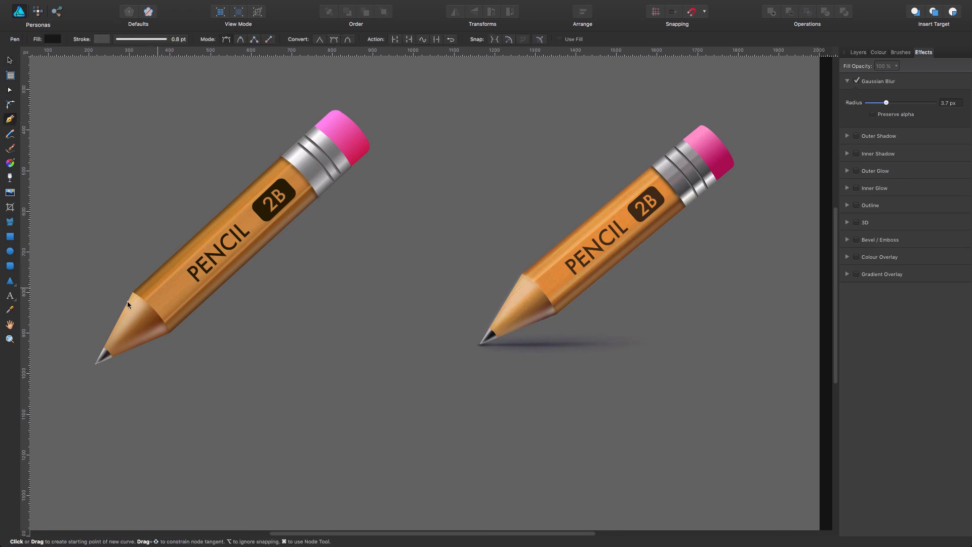
left_click(99, 366)
left_click_drag(247, 365, 274, 368)
left_click_drag(99, 366, 83, 366)
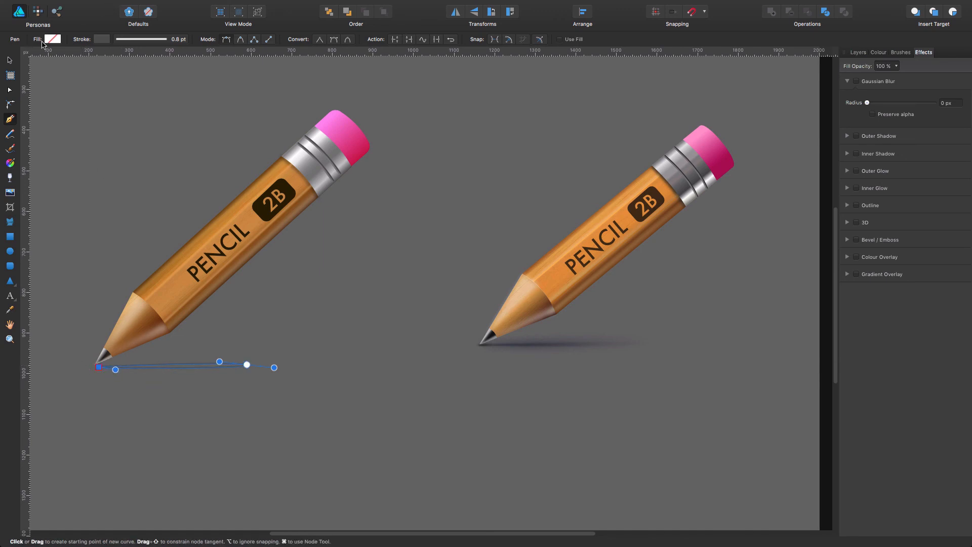
Give the ground shadow shape a near-black fill and remove its stroke
left_click(46, 41)
left_click(48, 67)
left_click(101, 39)
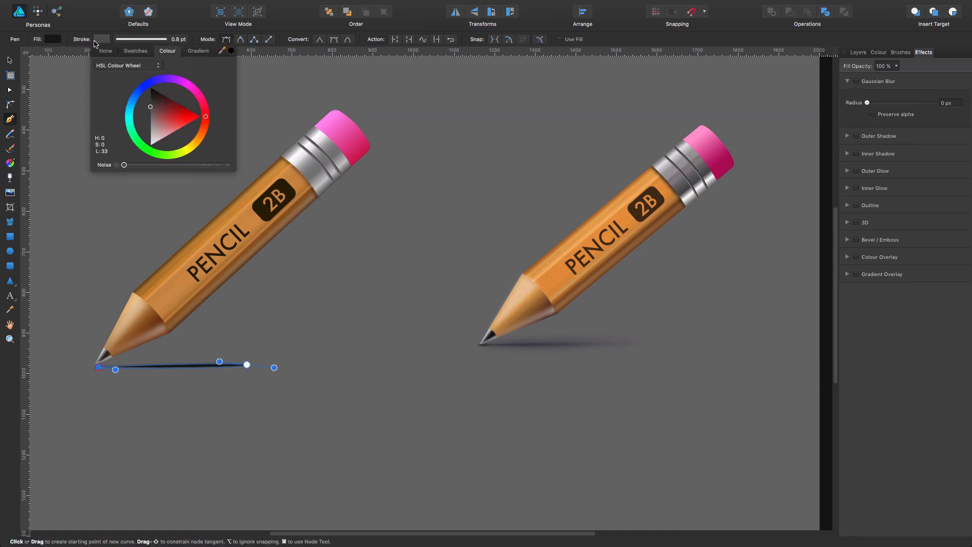
left_click(105, 51)
left_click(9, 60)
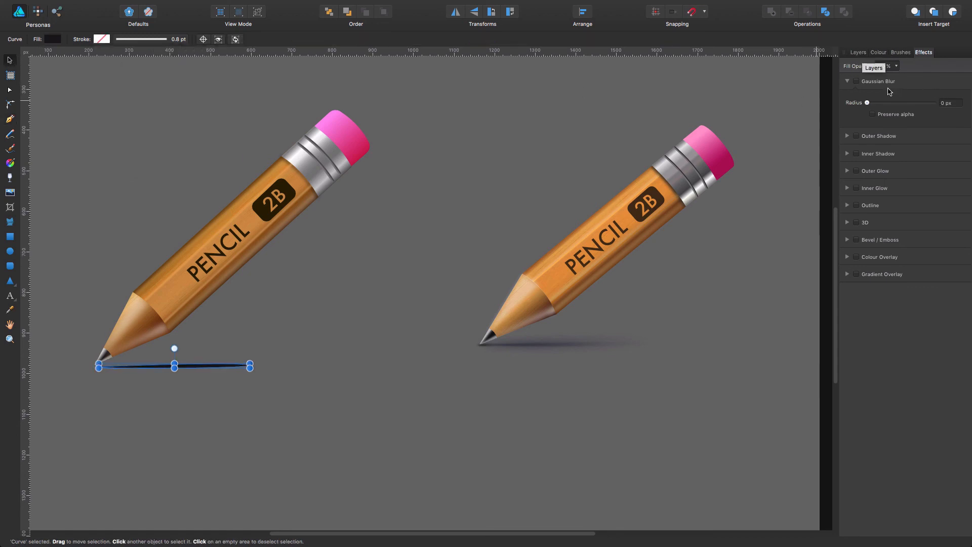
Blur the ground shadow by 7.6 px and fade it toward its far end with a linear transparency gradient
left_click_drag(867, 103, 893, 103)
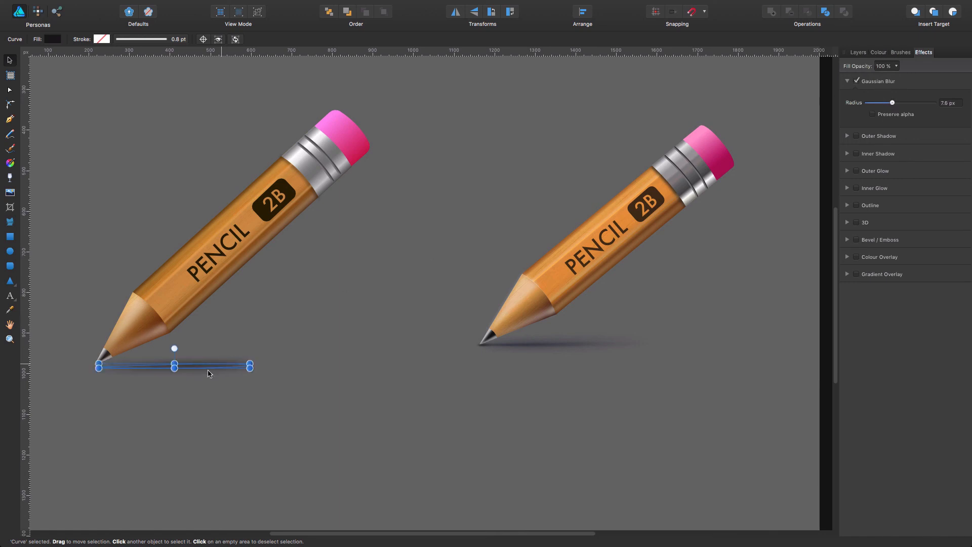
left_click_drag(197, 367, 237, 364)
left_click(10, 177)
left_click_drag(169, 366, 153, 366)
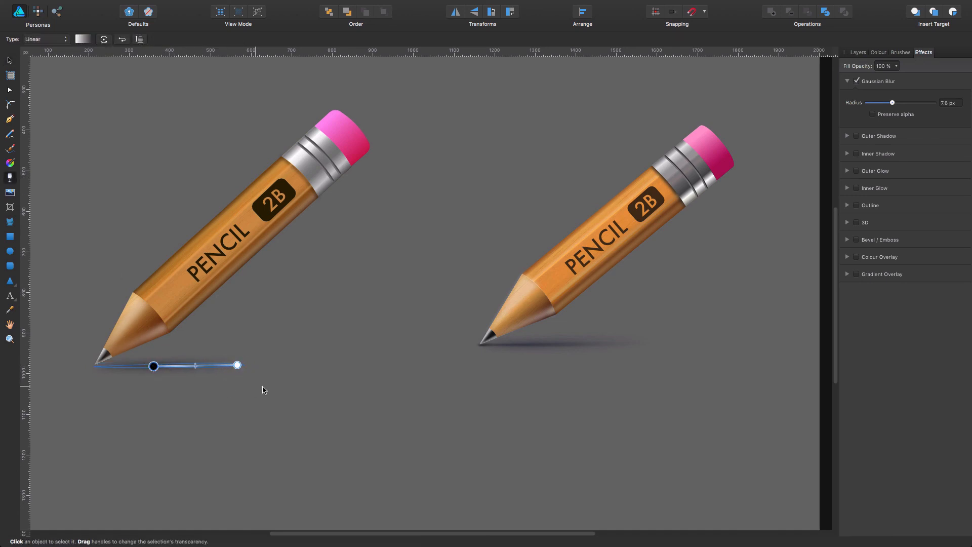
left_click(263, 387)
left_click(199, 366)
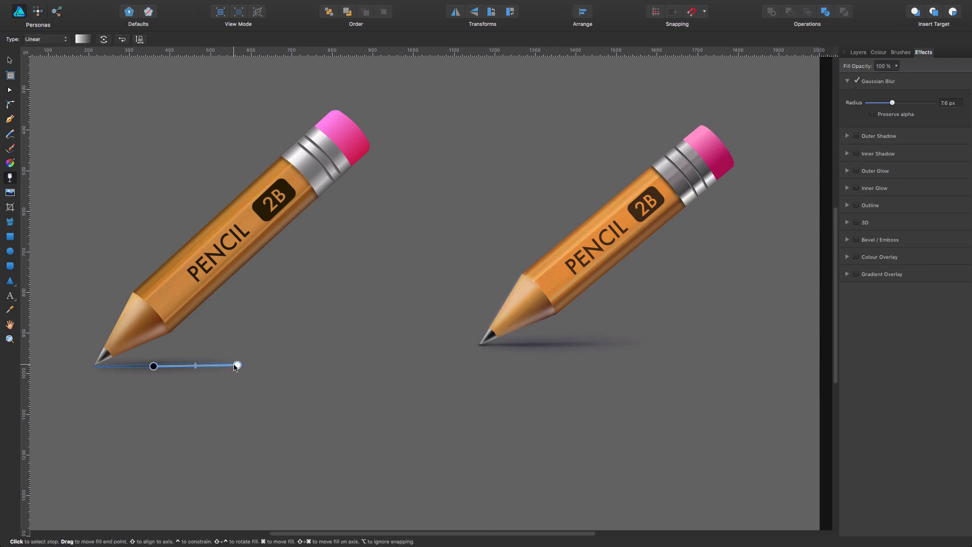
left_click_drag(237, 366, 220, 366)
left_click(275, 380)
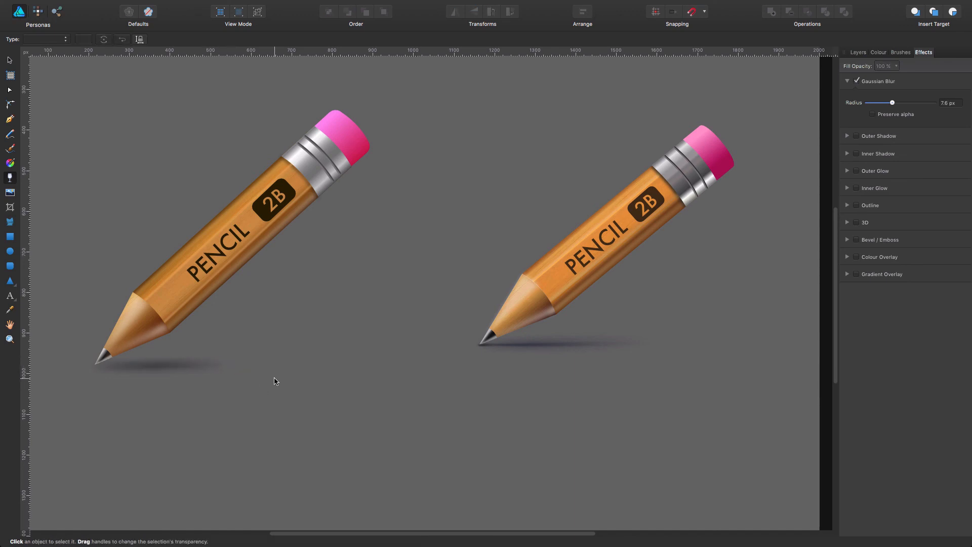
Duplicate the ground shadow, shorten the copy to about half its length from the pencil tip and reduce its Gaussian Blur
left_click(152, 366)
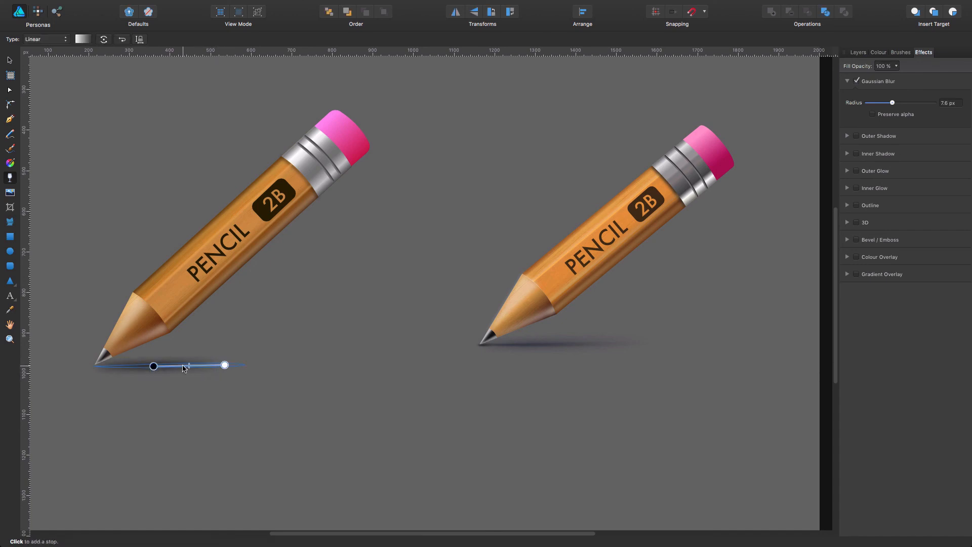
key("v")
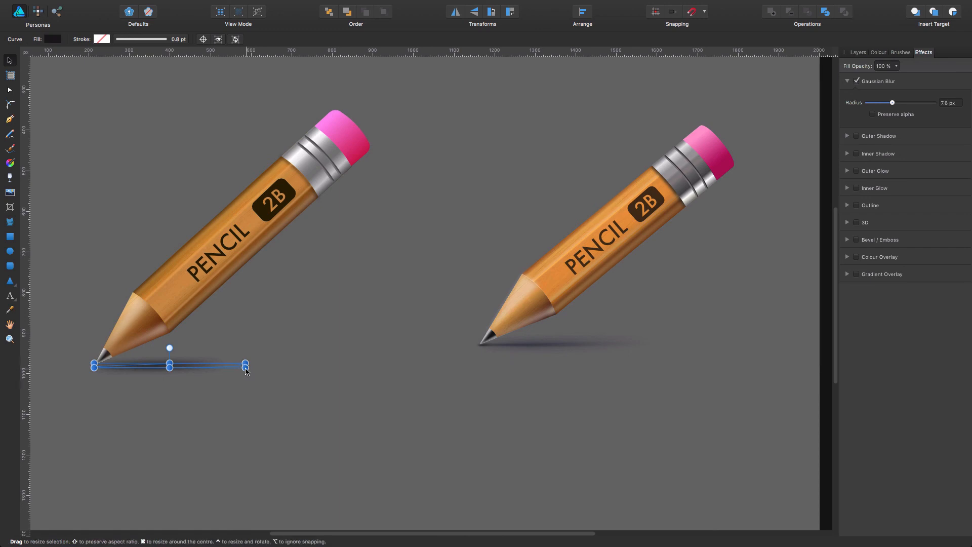
left_click_drag(246, 371, 176, 365)
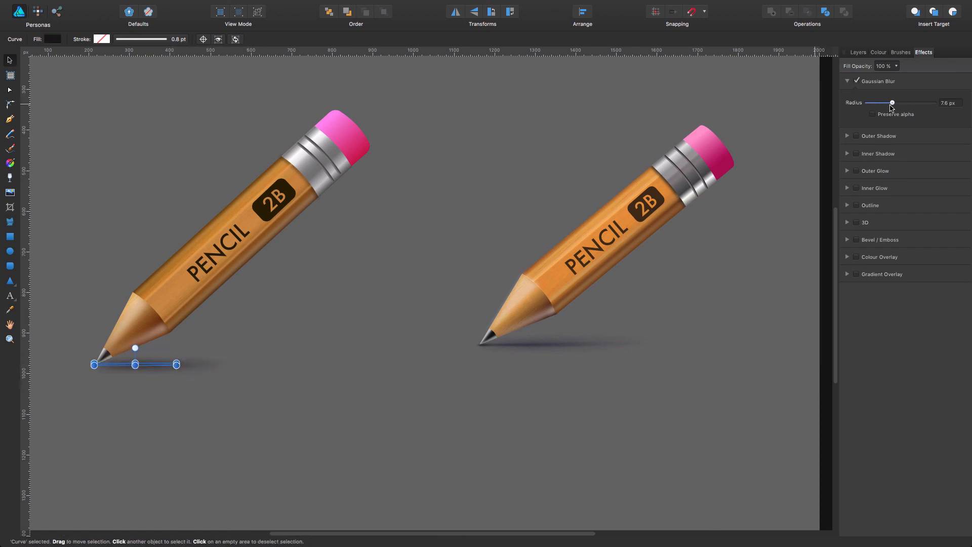
left_click_drag(892, 103, 885, 103)
left_click(188, 378)
left_click(191, 367)
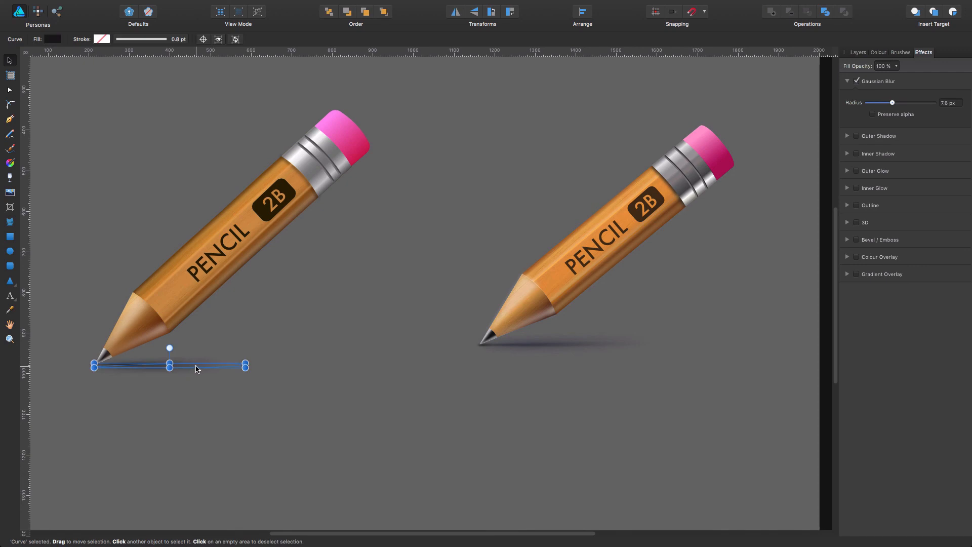
left_click(246, 403)
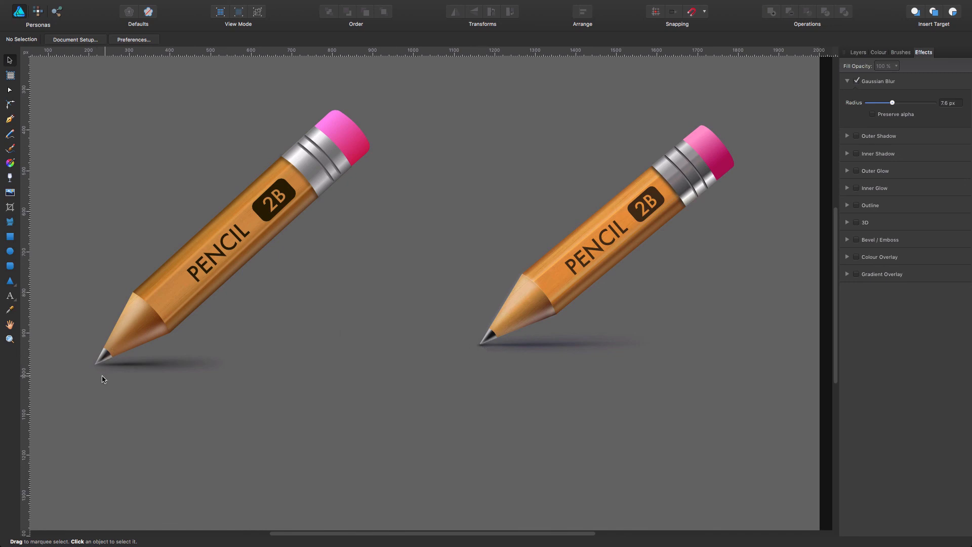
Duplicate the shorter shadow beneath the pencil tip and set the copy's Gaussian Blur radius to 1.6 px
key("z")
left_click(92, 364)
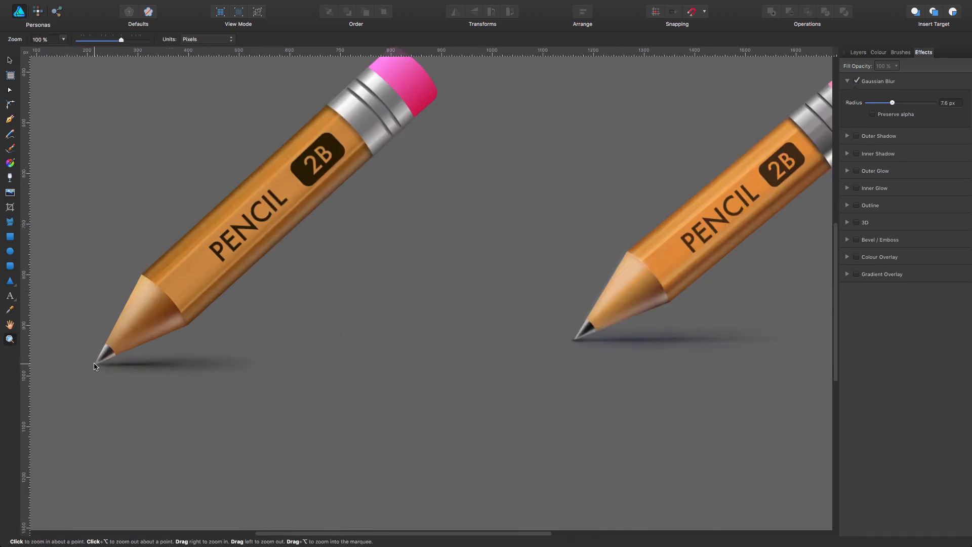
left_click(92, 363)
left_click(92, 362)
left_click(92, 363)
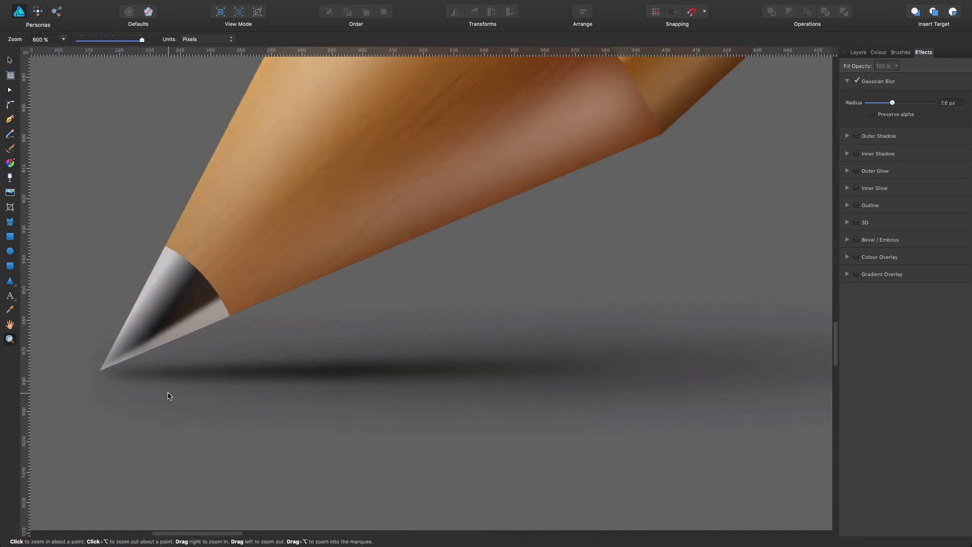
key("v")
left_click(273, 378)
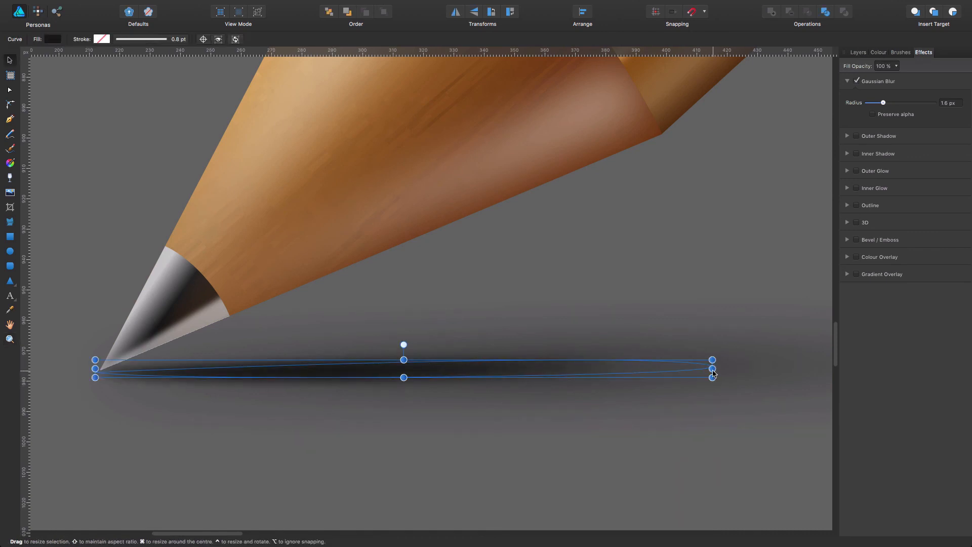
Shorten the 1.6 px blurred shadow to a small spot under the lead tip, rotate it slightly clockwise and nudge it down
left_click_drag(708, 370, 178, 369)
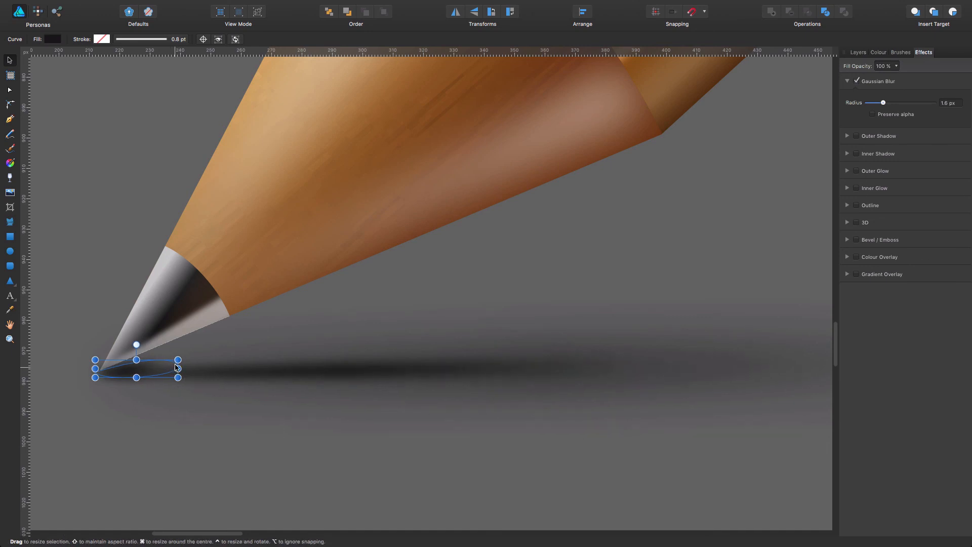
left_click_drag(136, 345, 138, 344)
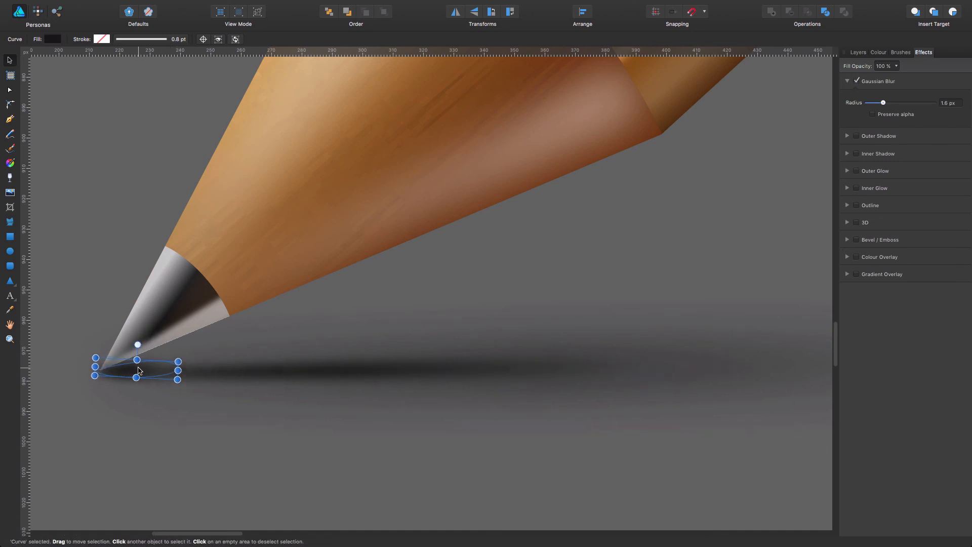
key("Down")
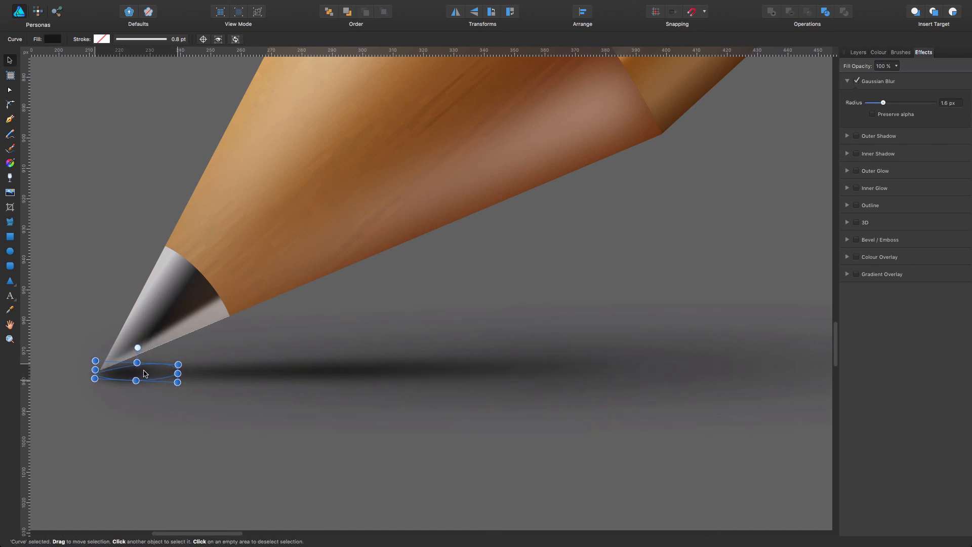
Shorten the small shadow spot under the lead tip by moving its far node inward and flatten its curves with the node handles
key("a")
left_click(174, 373)
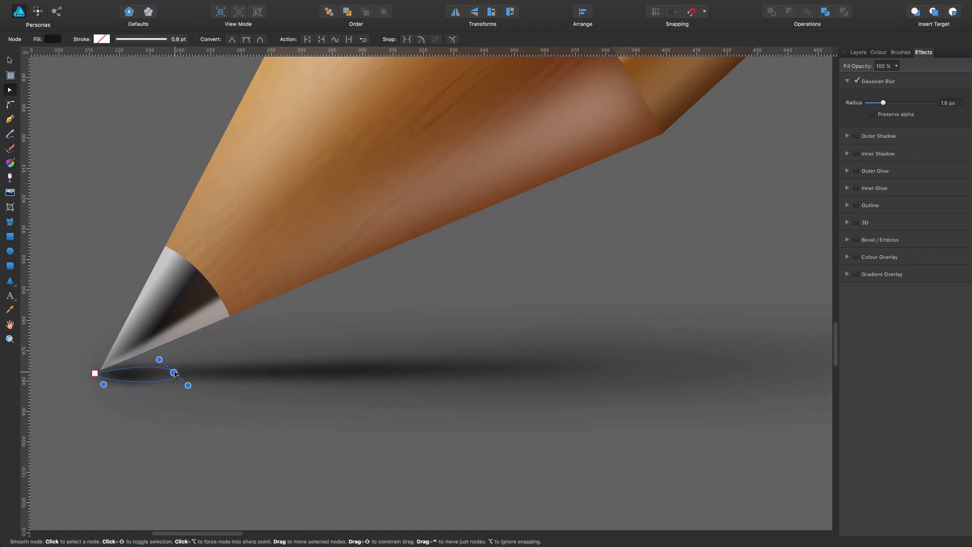
left_click_drag(159, 359, 163, 364)
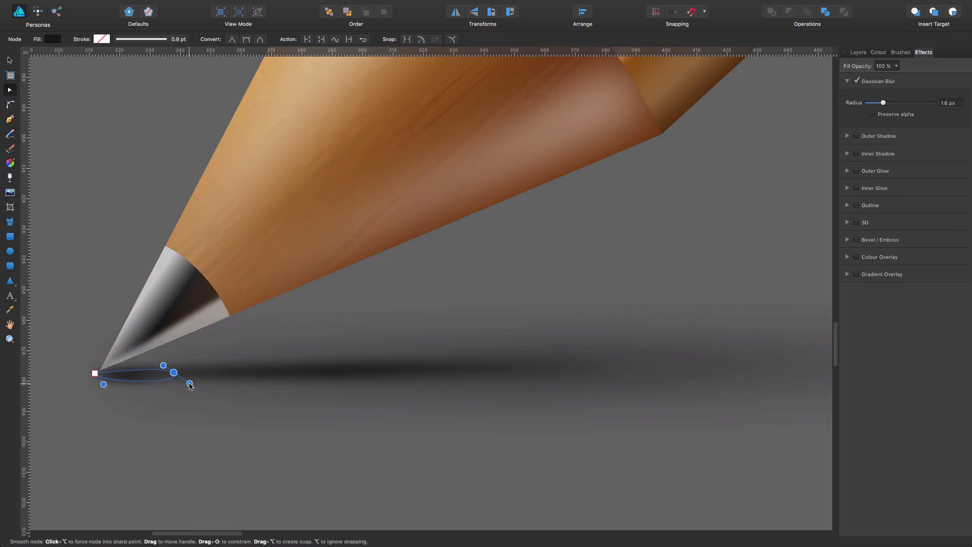
left_click_drag(163, 366, 160, 375)
left_click_drag(103, 385, 108, 379)
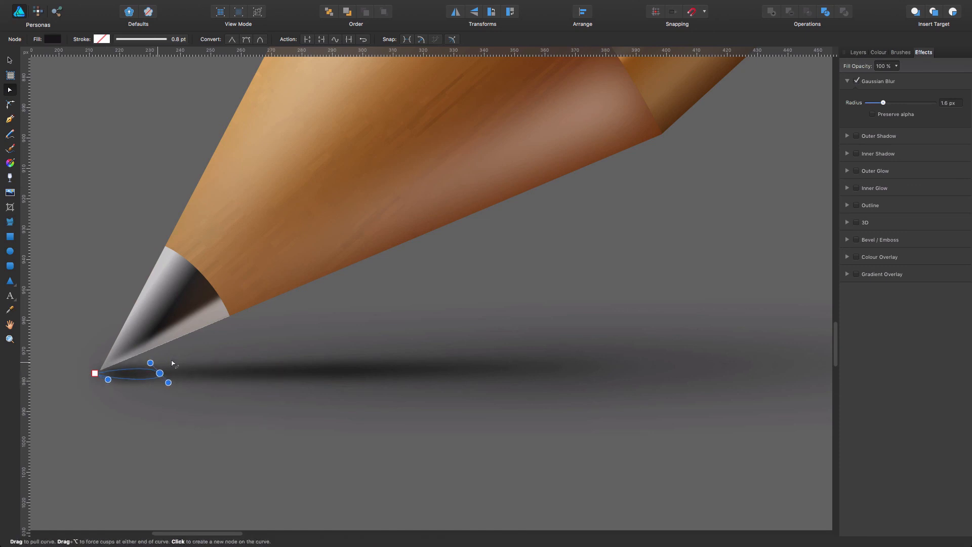
Reduce the small tip shadow's Gaussian Blur radius to 0.9 px, flatten its lower curve slightly and deselect it
left_click_drag(884, 103, 882, 103)
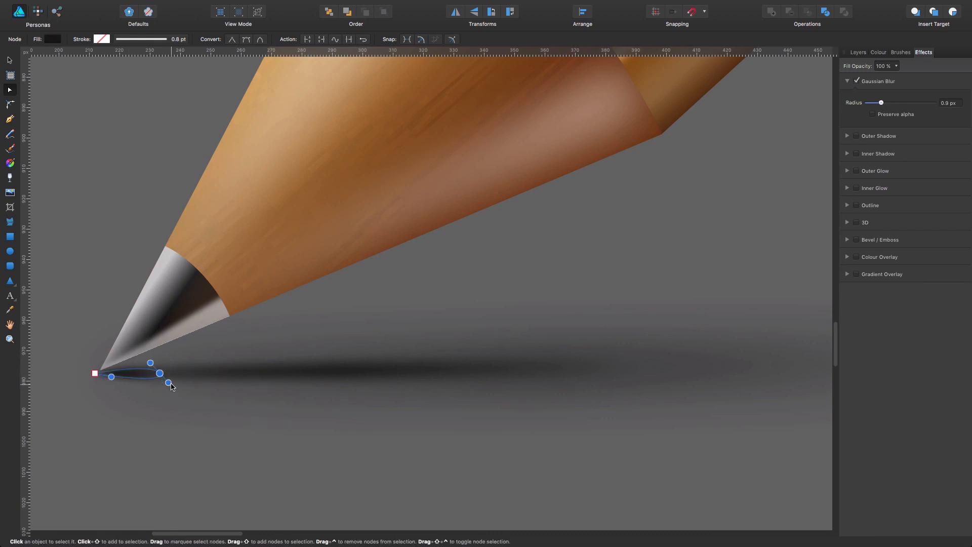
left_click_drag(168, 382, 165, 380)
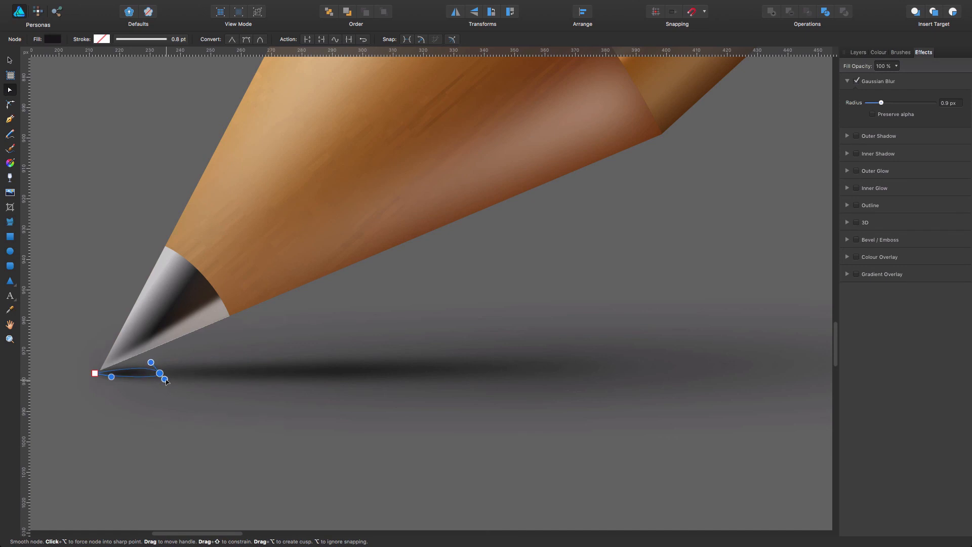
left_click(106, 307)
Examine the whole pencil and its ground shadow side by side with the reference pencil
key("super+1")
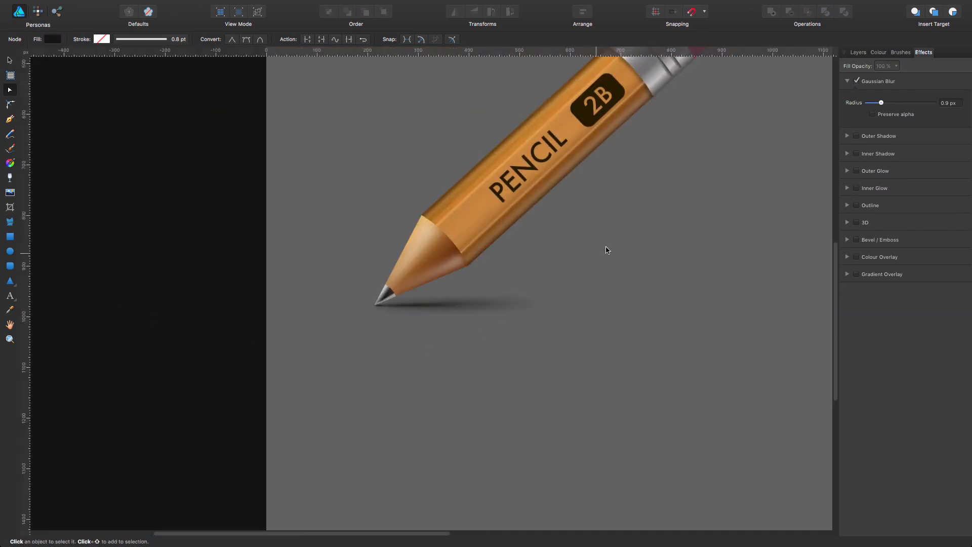
left_click_drag(665, 233, 386, 301)
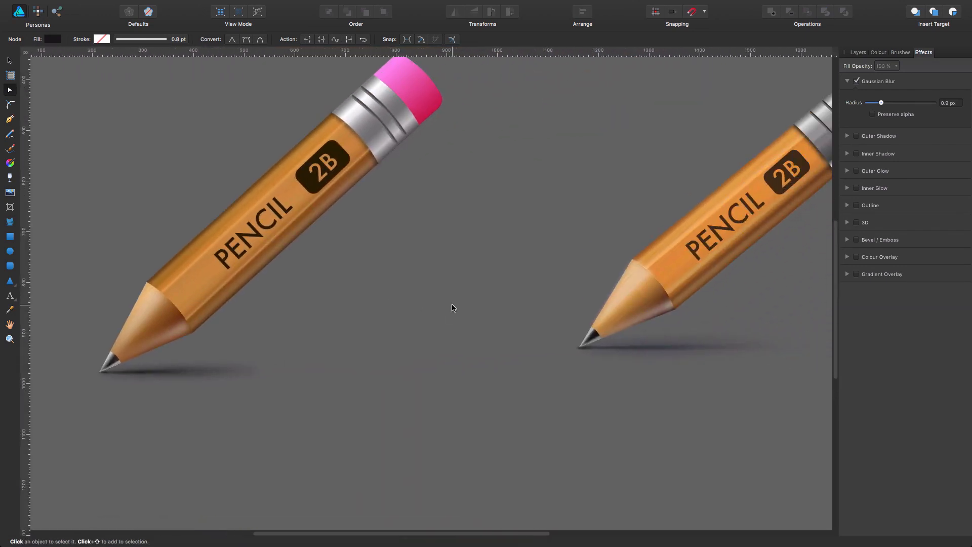
key("z")
left_click_drag(525, 283, 473, 282)
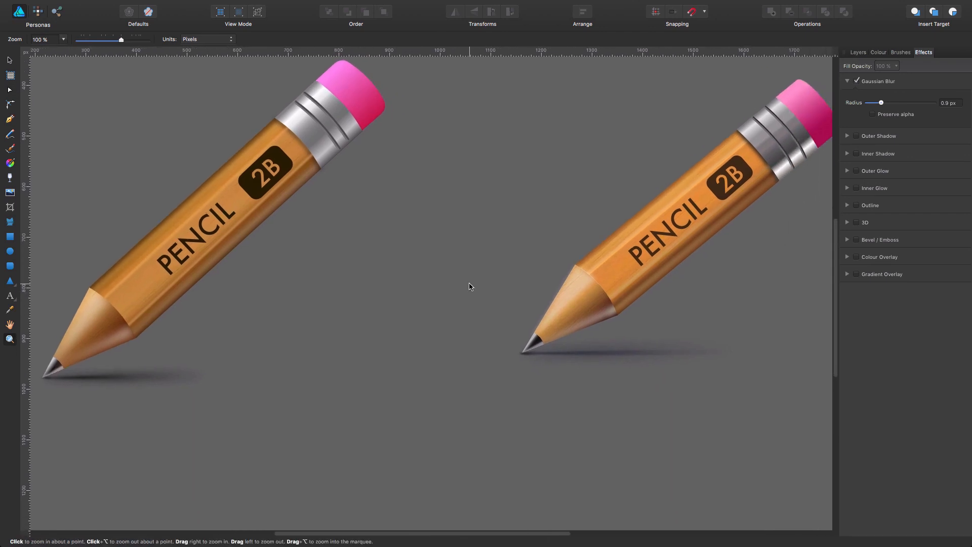
key("a")
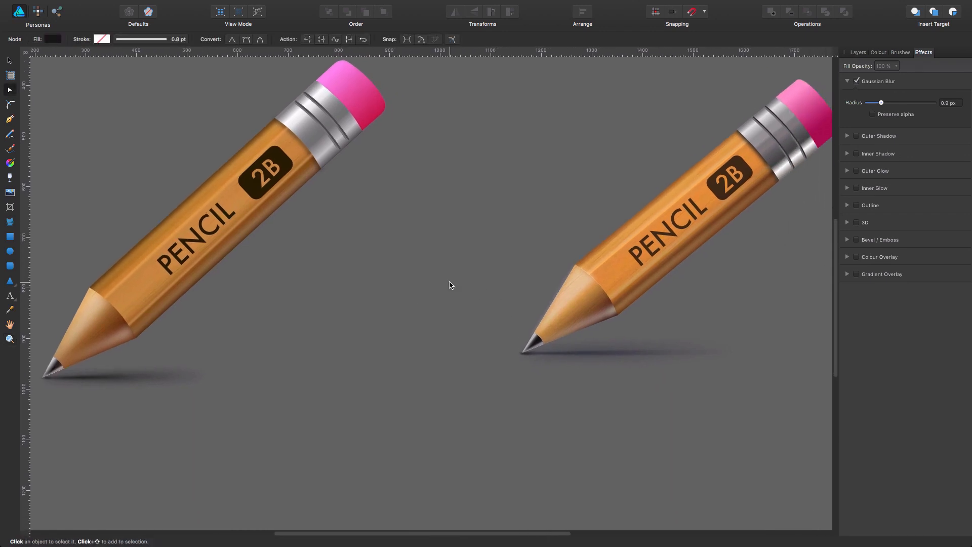
key("z")
left_click_drag(474, 277, 370, 322)
key("space")
left_click_drag(433, 316, 380, 306)
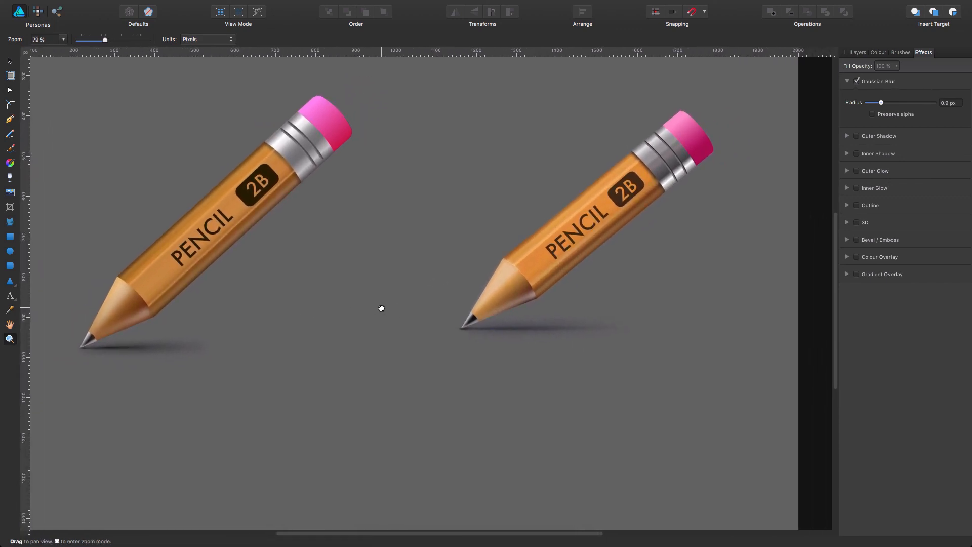